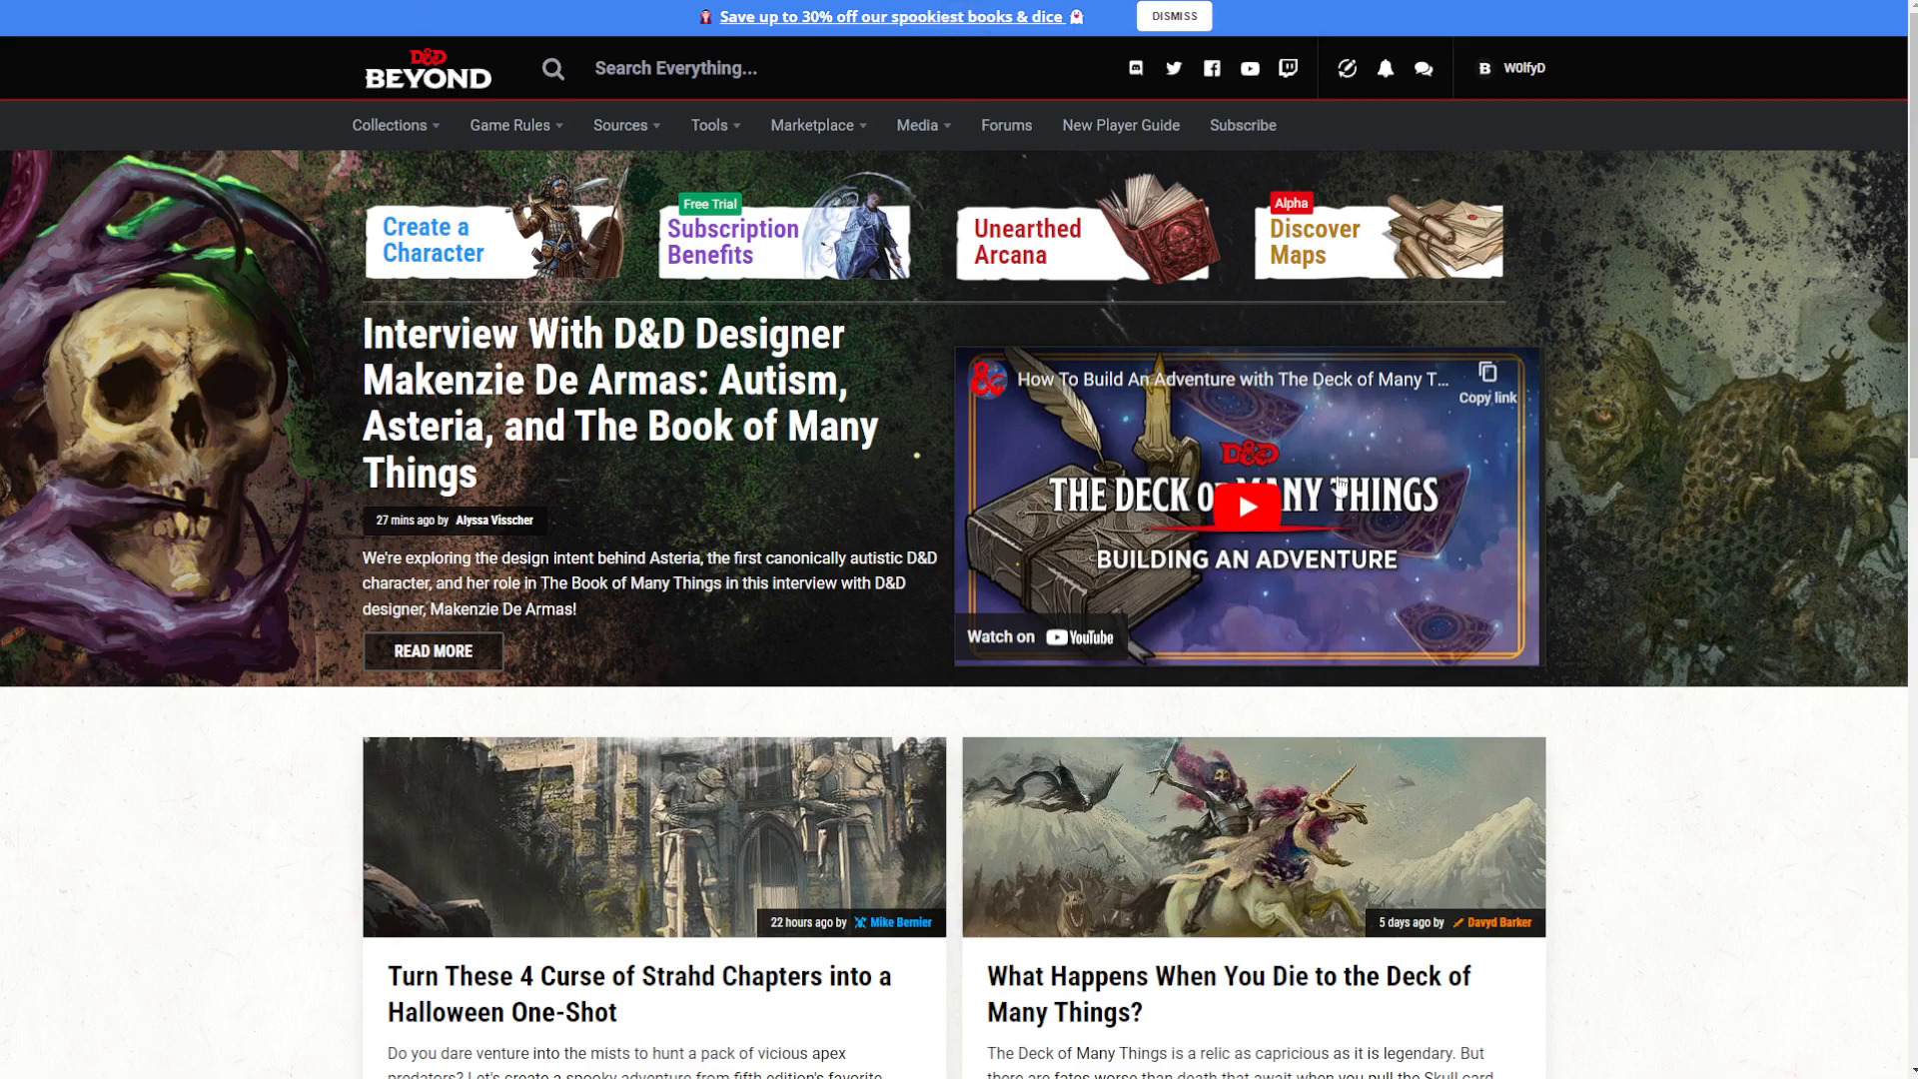
# Sign out of the account and sign back in.
pyautogui.moveTo(1548, 89)
pyautogui.click(1461, 357)
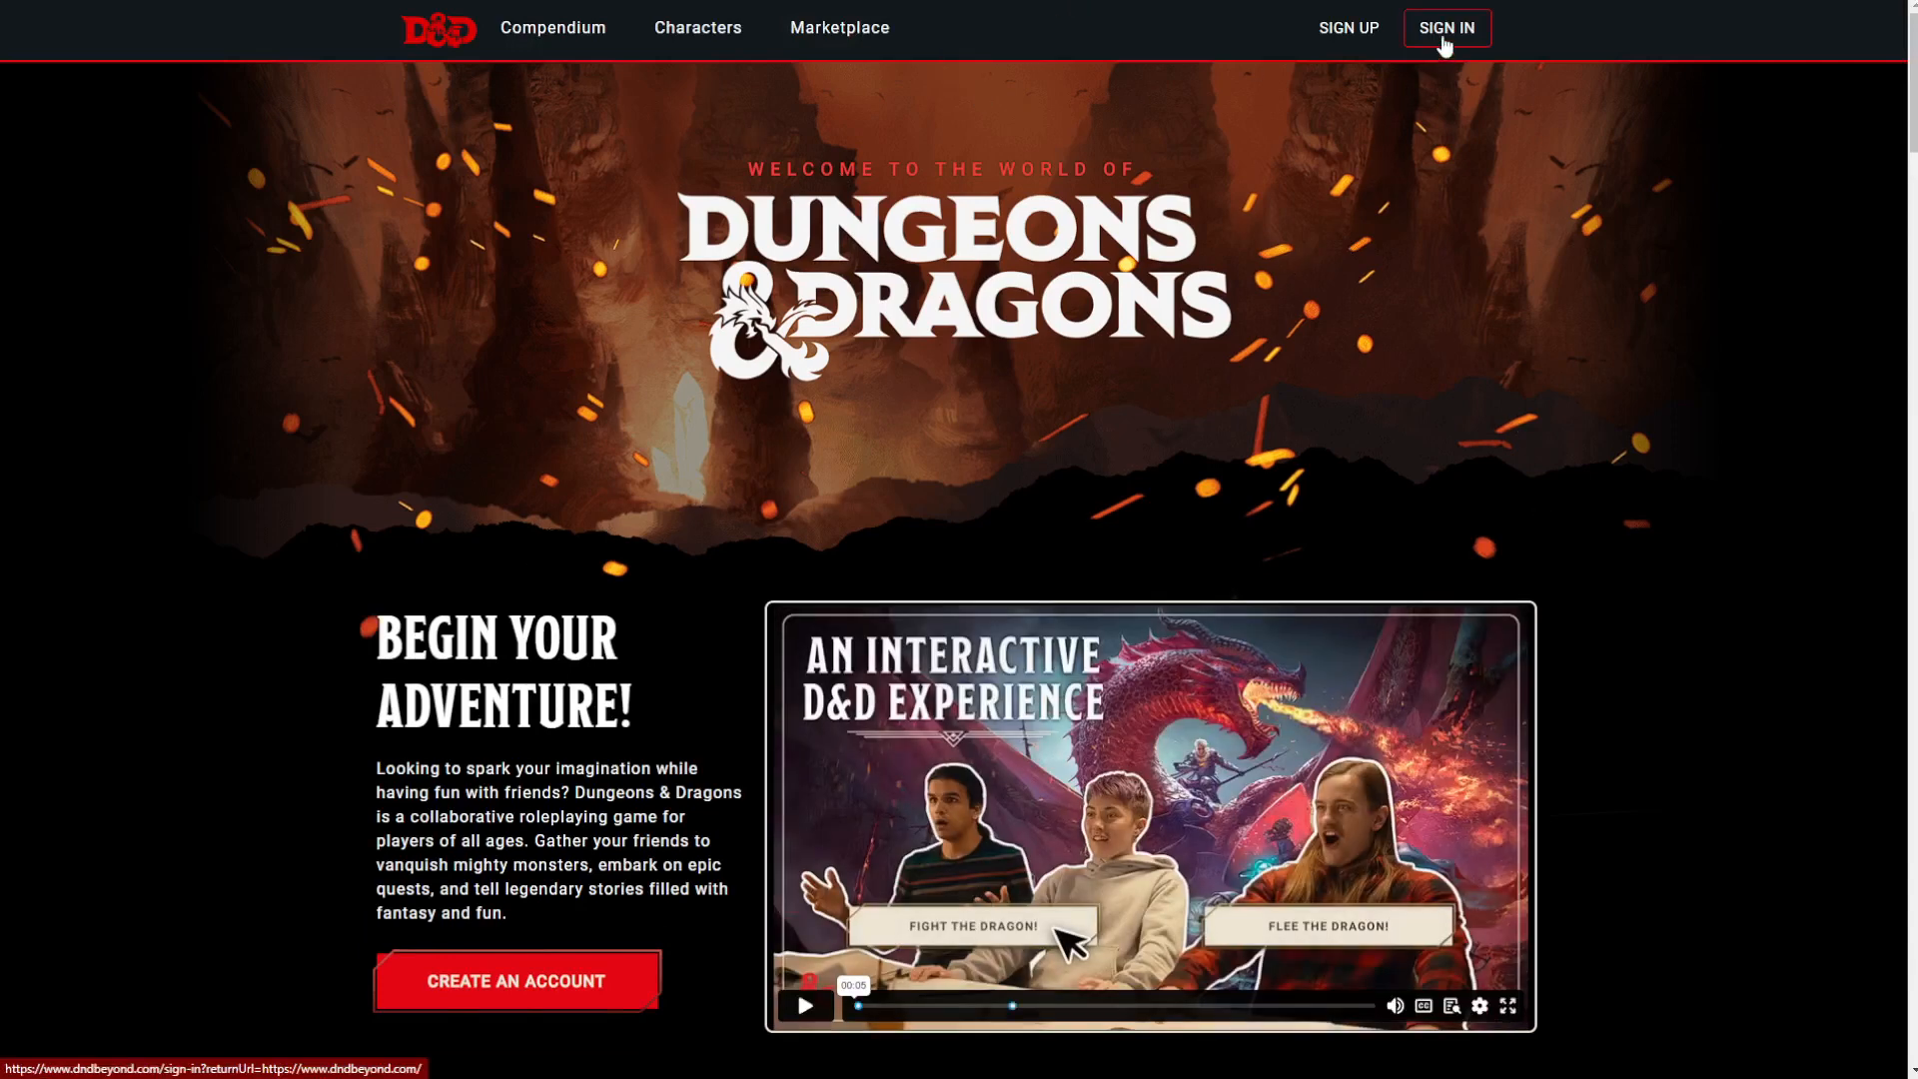
pyautogui.click(1445, 35)
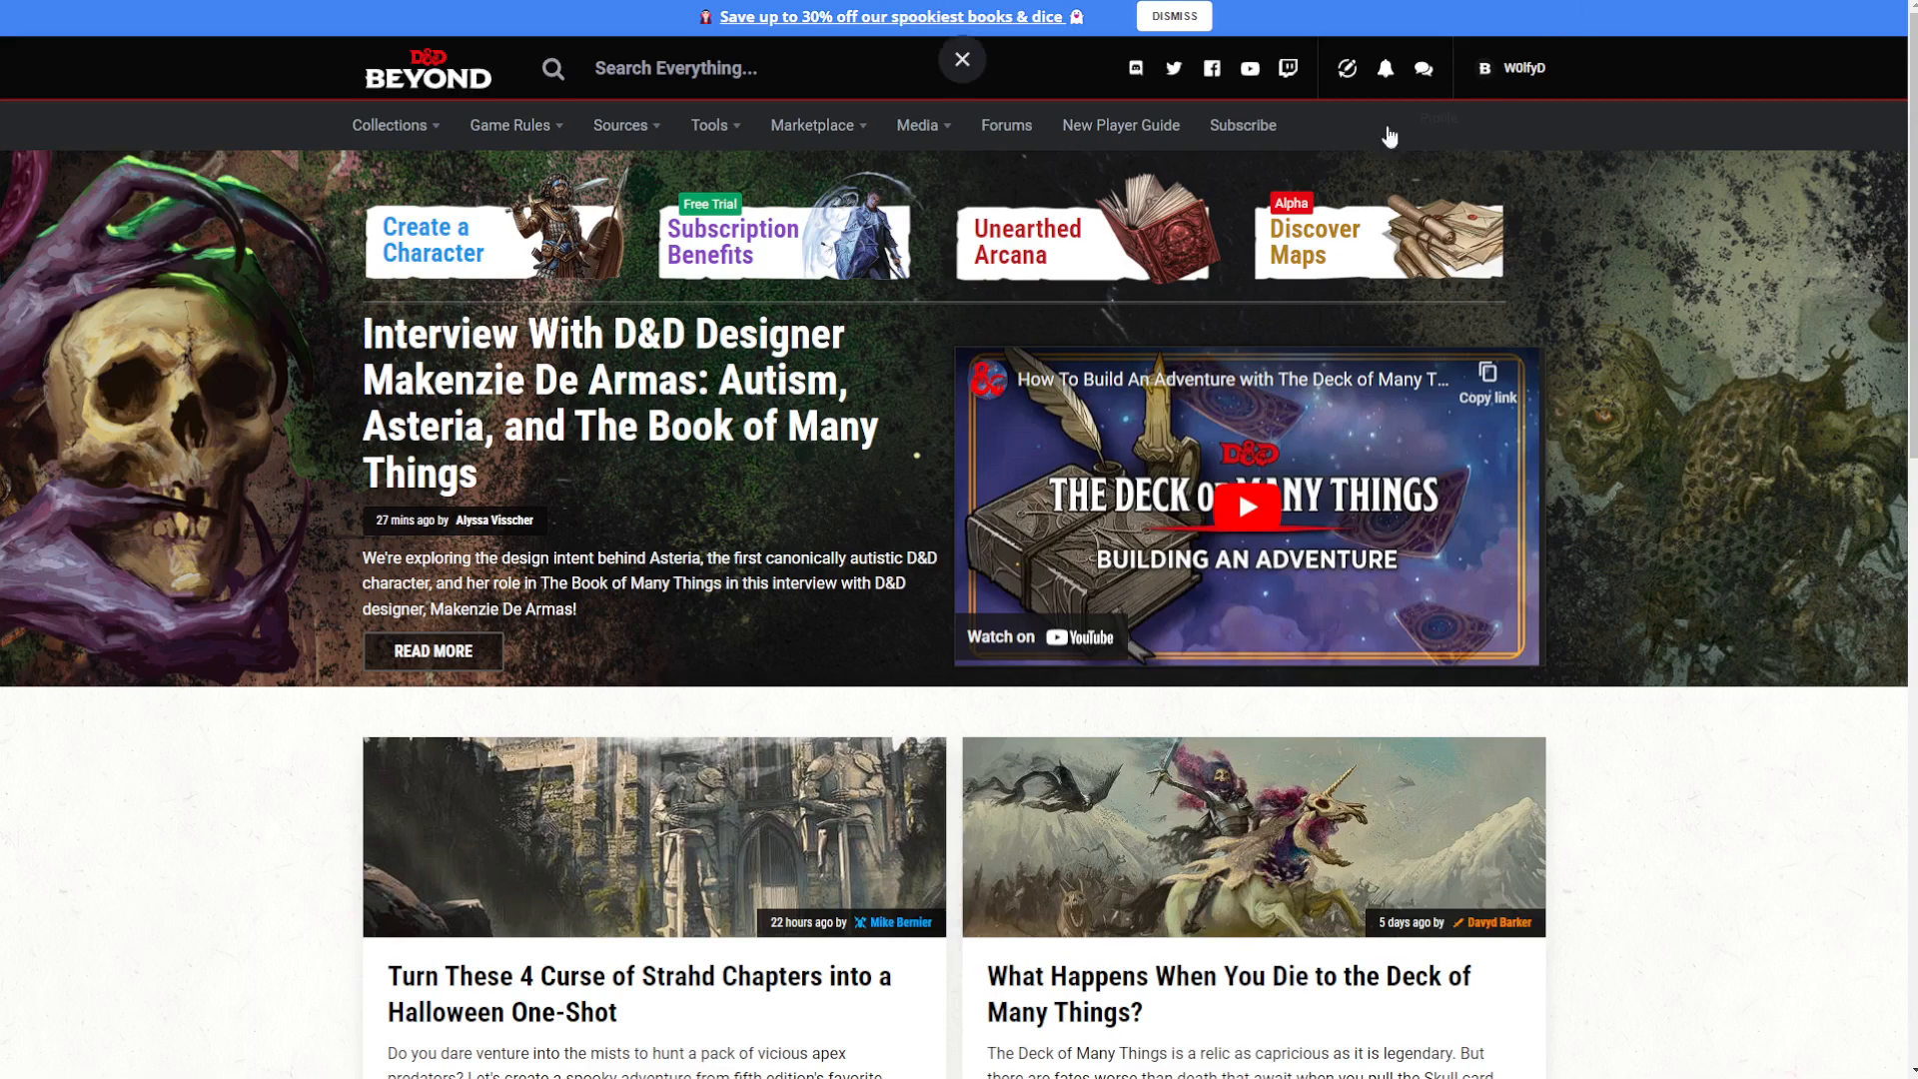
# Open the My Characters collection.
pyautogui.moveTo(1521, 82)
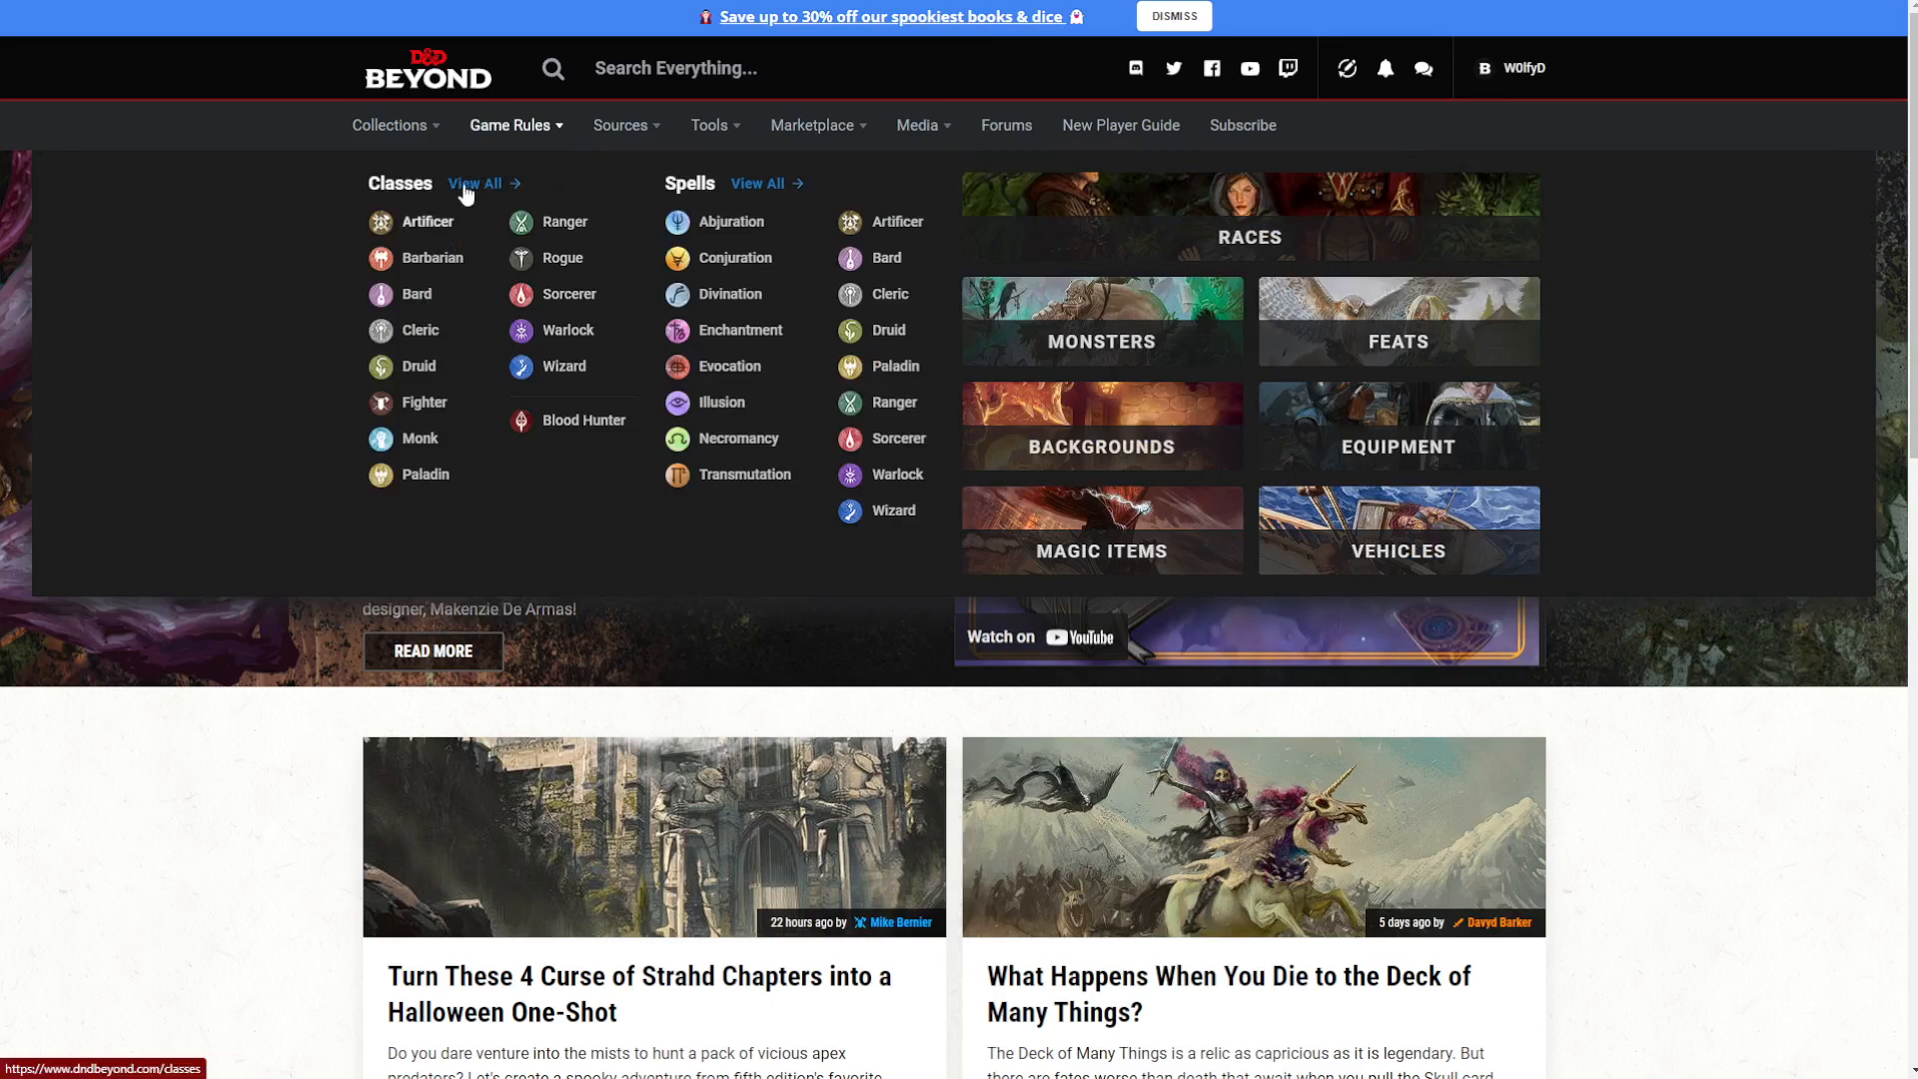
pyautogui.moveTo(433, 142)
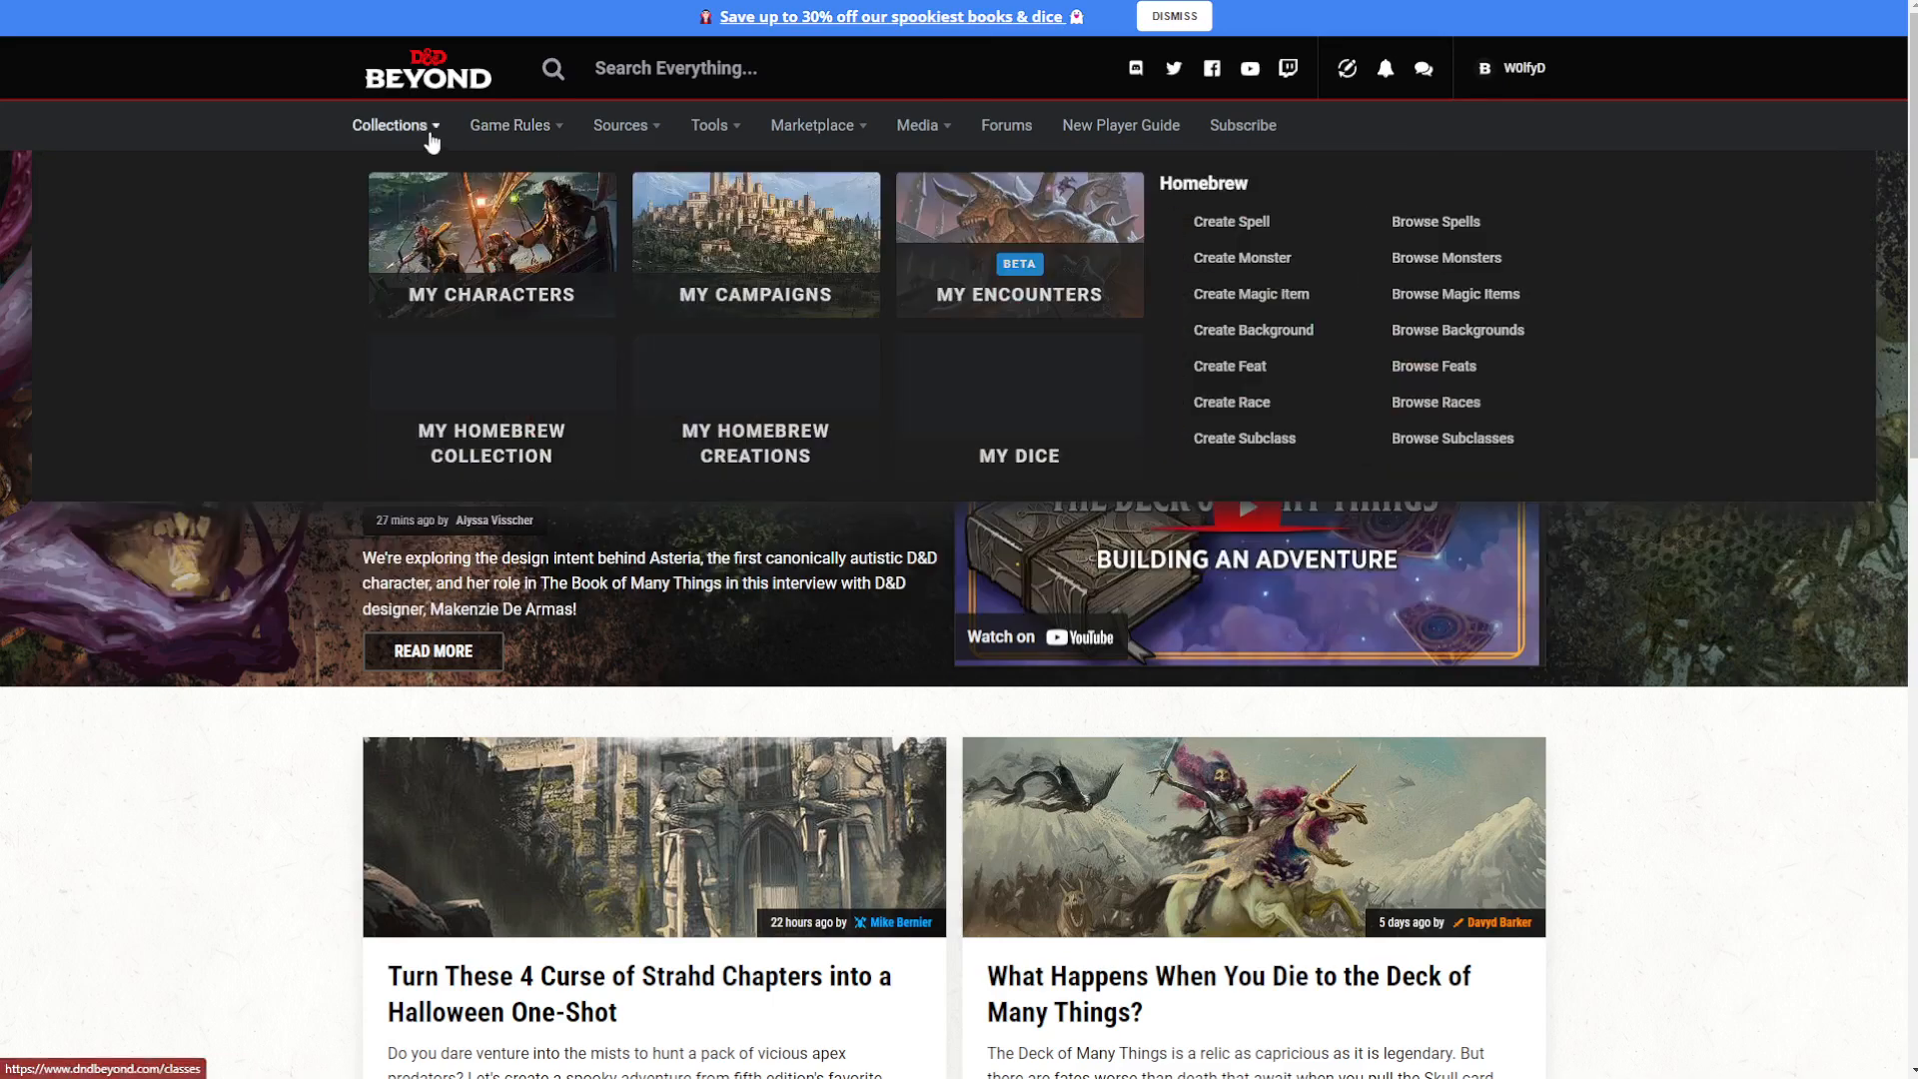
pyautogui.click(509, 216)
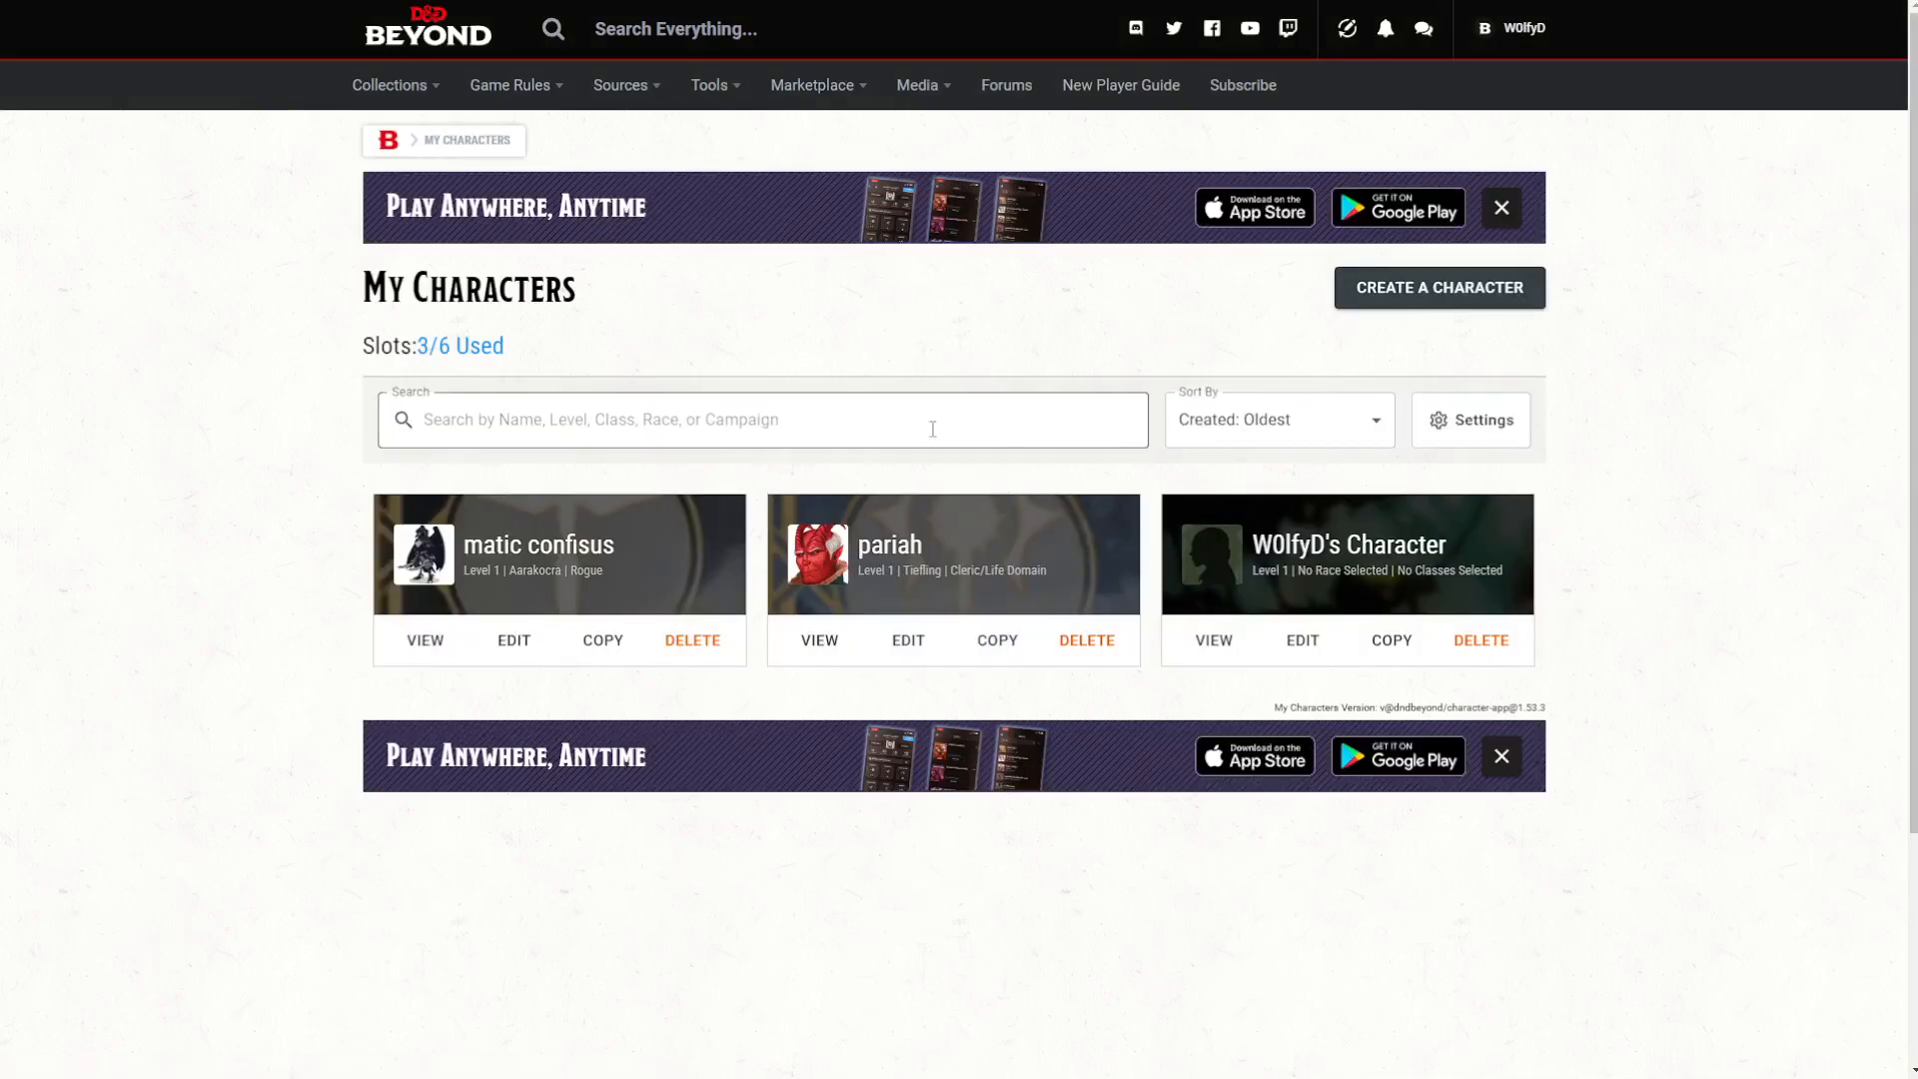
# Delete the level 1 character with no race or class selected, confirming with the word DELETE.
pyautogui.click(1459, 644)
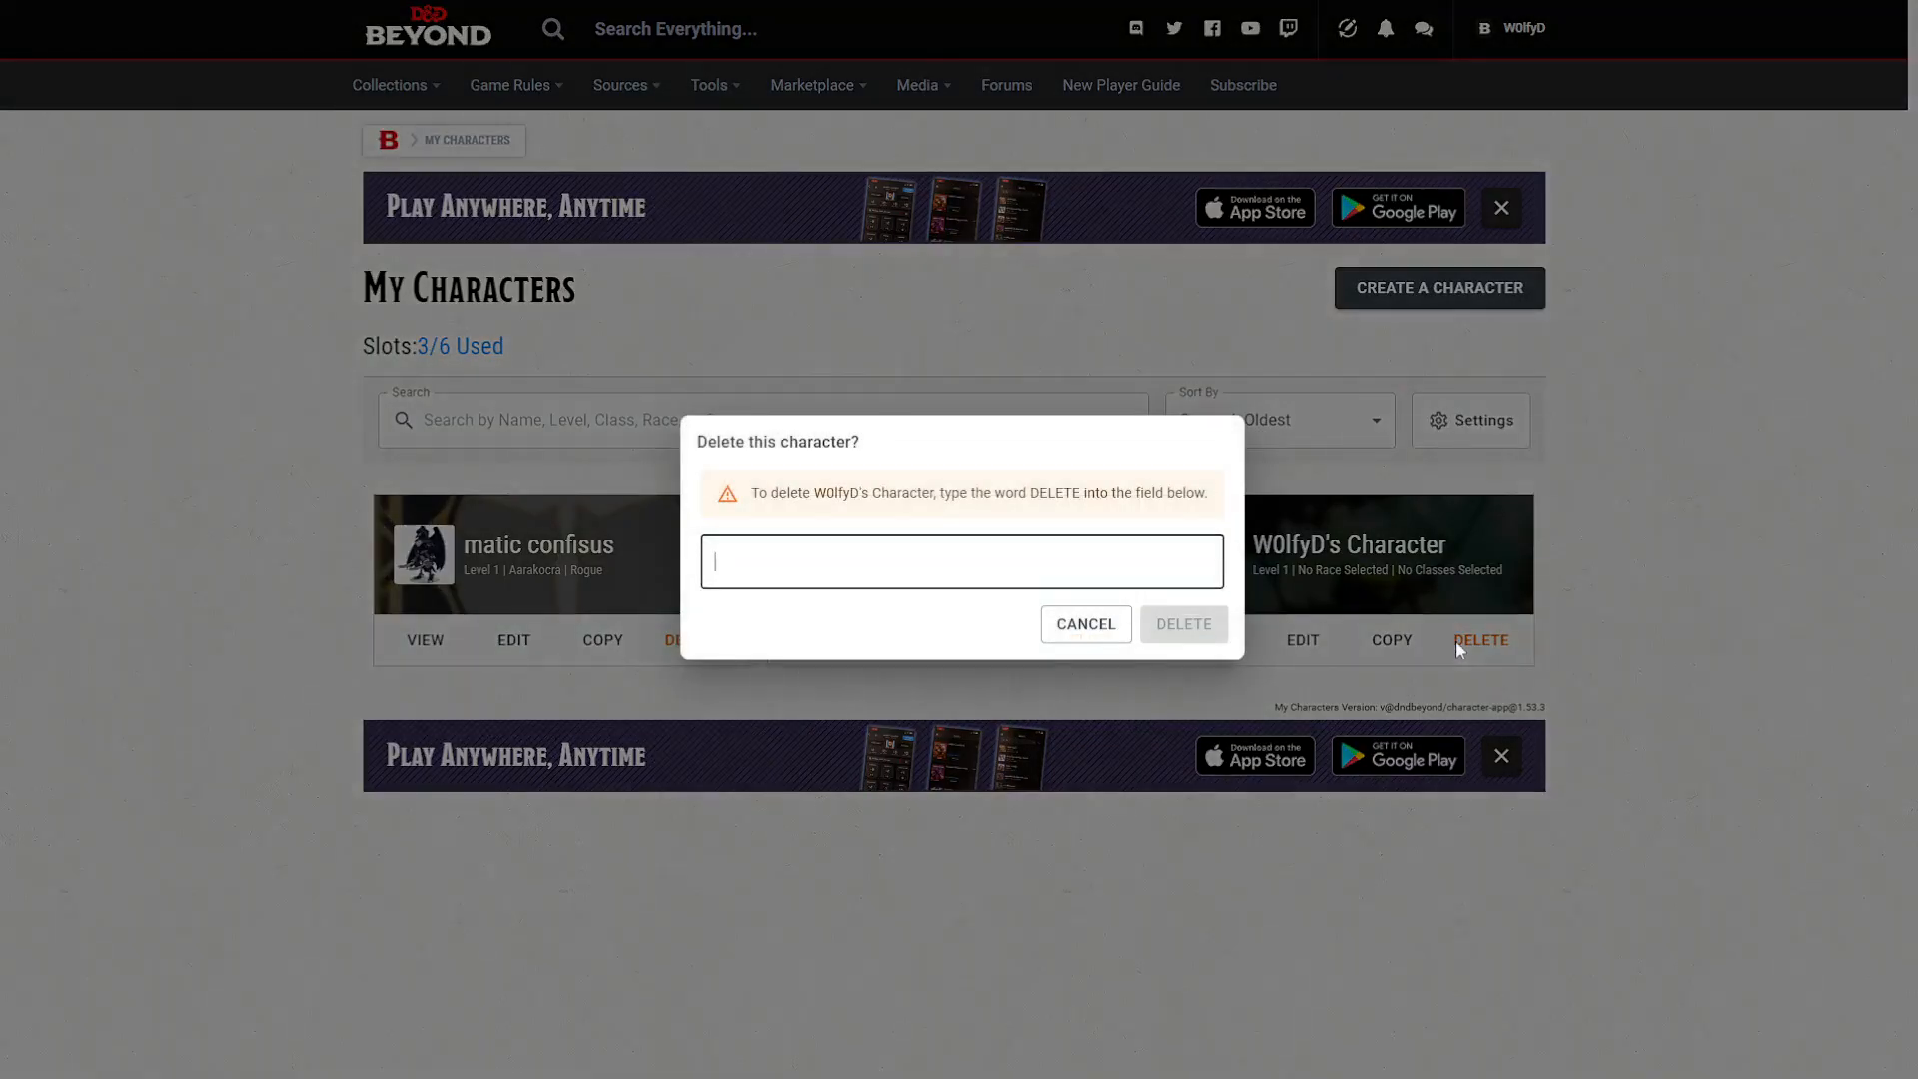
pyautogui.click(1126, 573)
pyautogui.click(947, 629)
pyautogui.click(1147, 637)
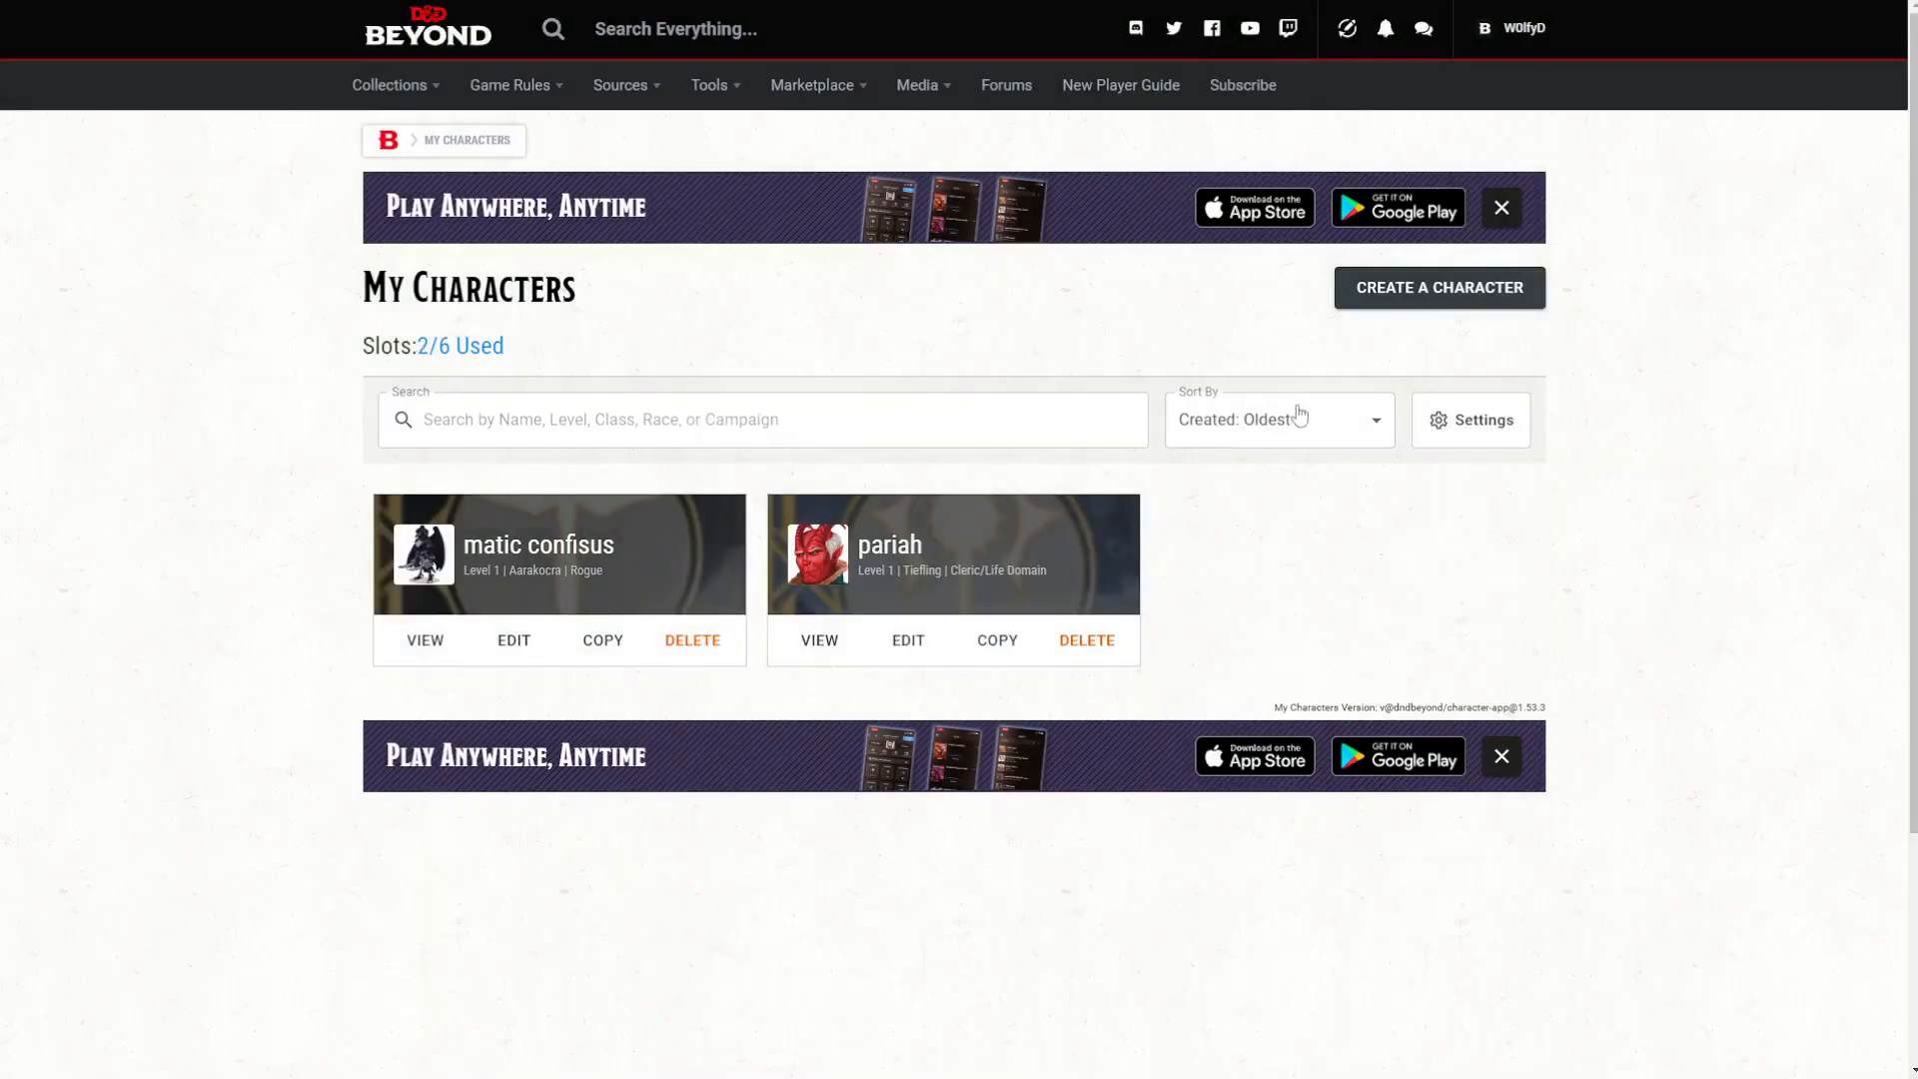
# Start a new character using the Standard step-by-step creation method.
pyautogui.click(1425, 288)
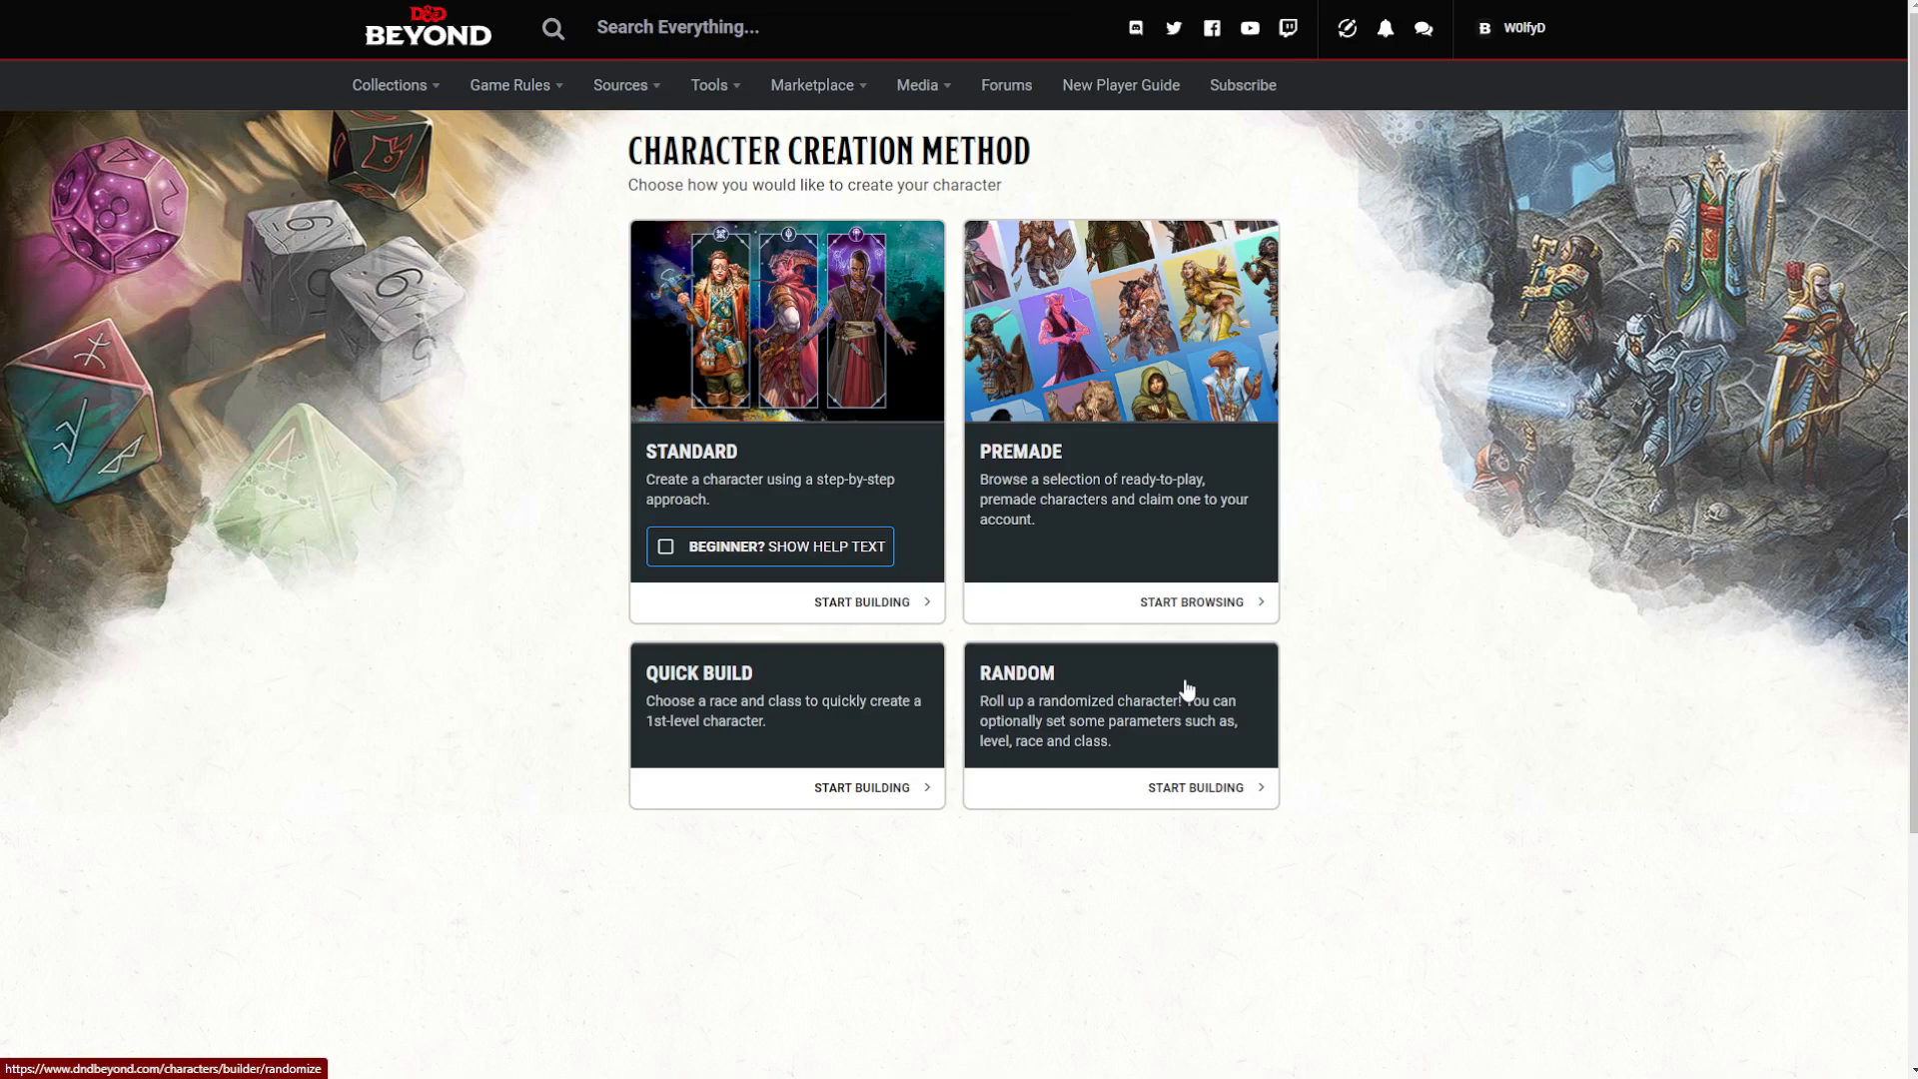
pyautogui.click(791, 462)
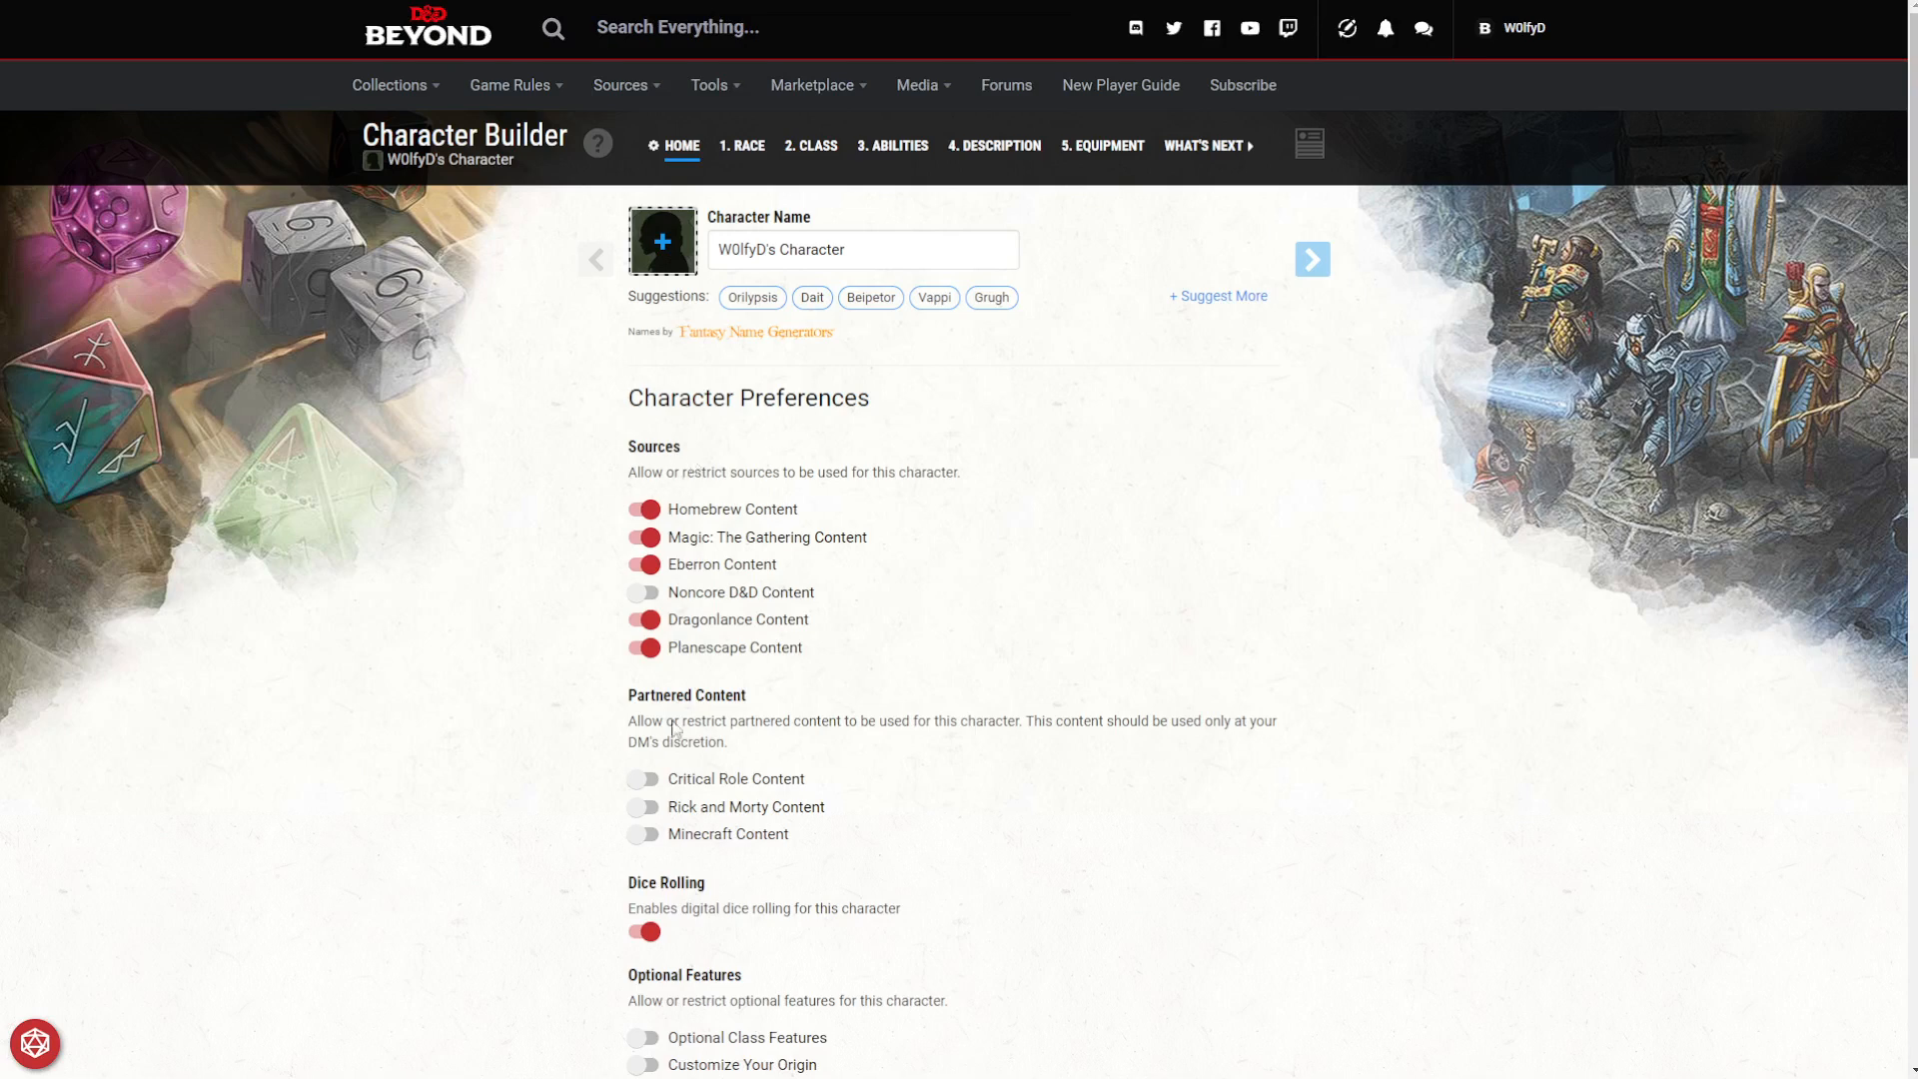
# Switch Optional Class Features on and back off in the character preferences.
pyautogui.scroll(-1, 760, 703)
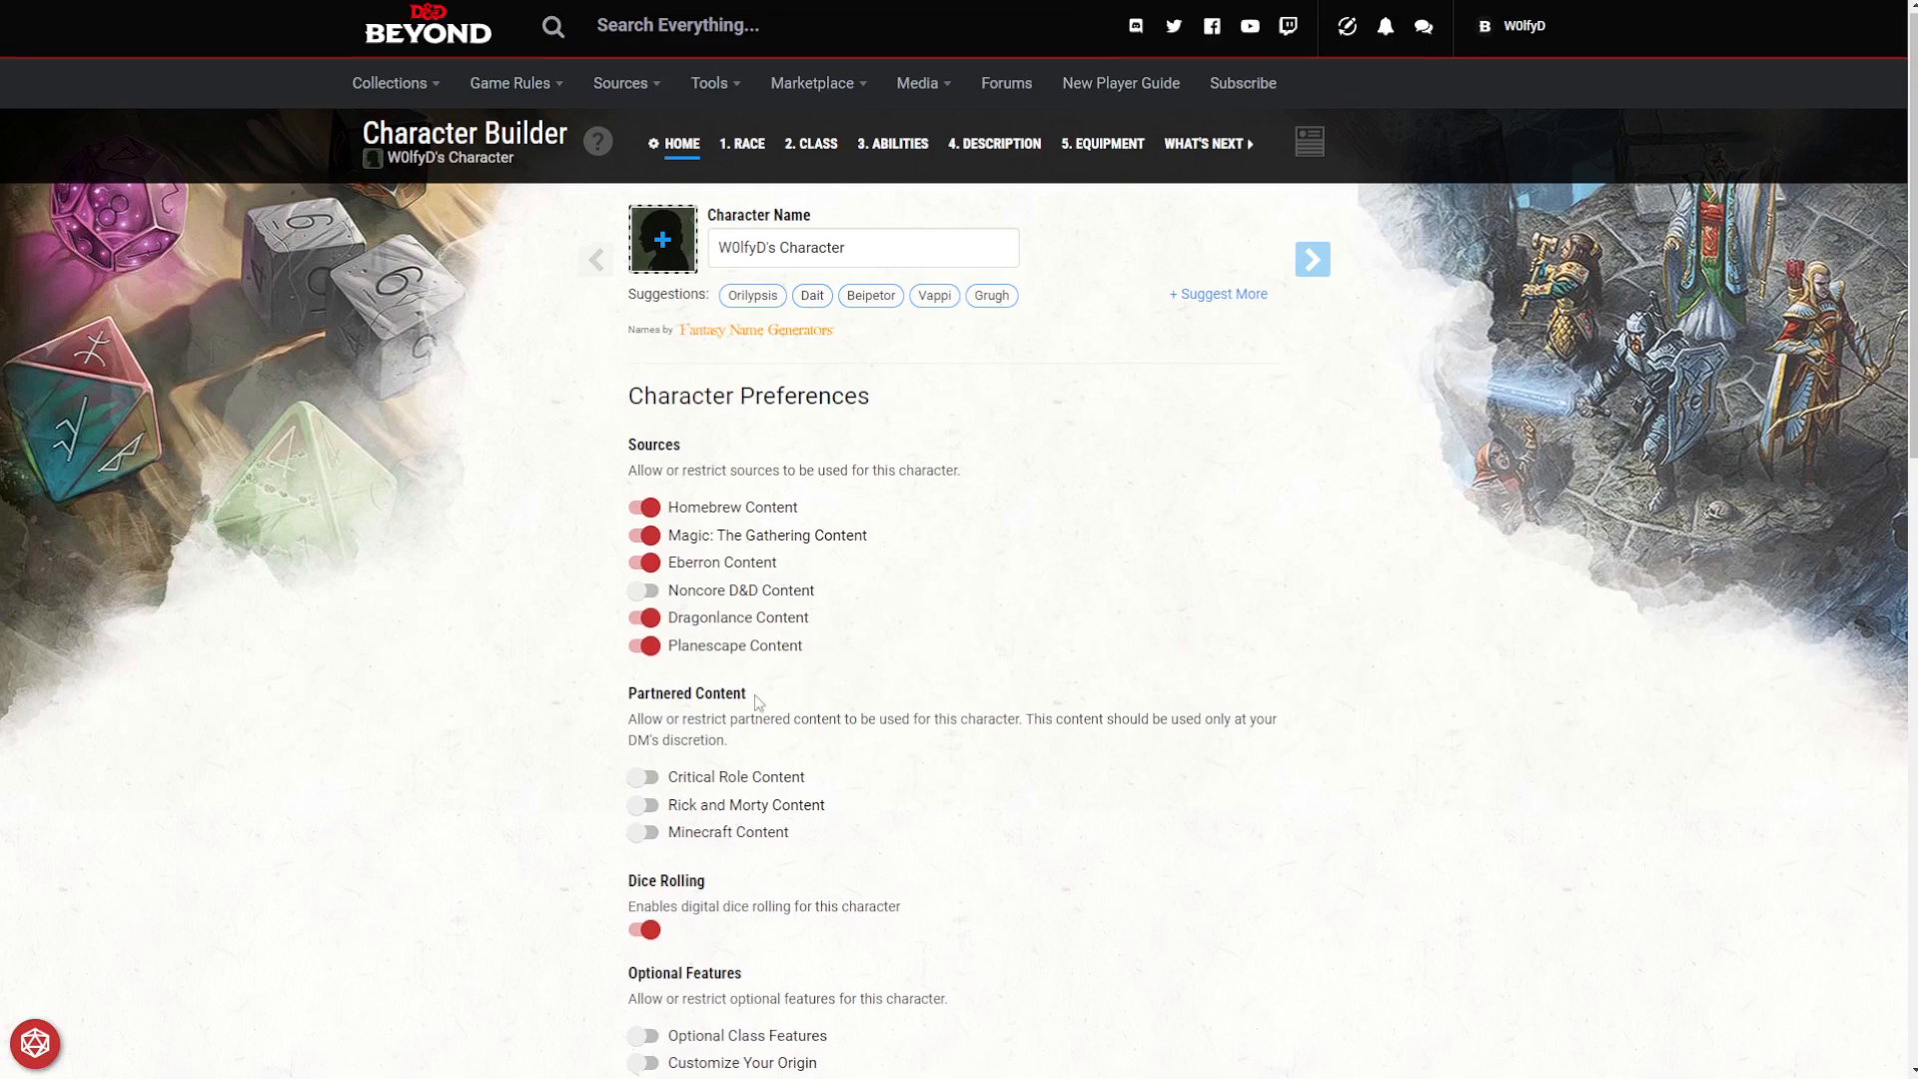
pyautogui.scroll(-5, 757, 700)
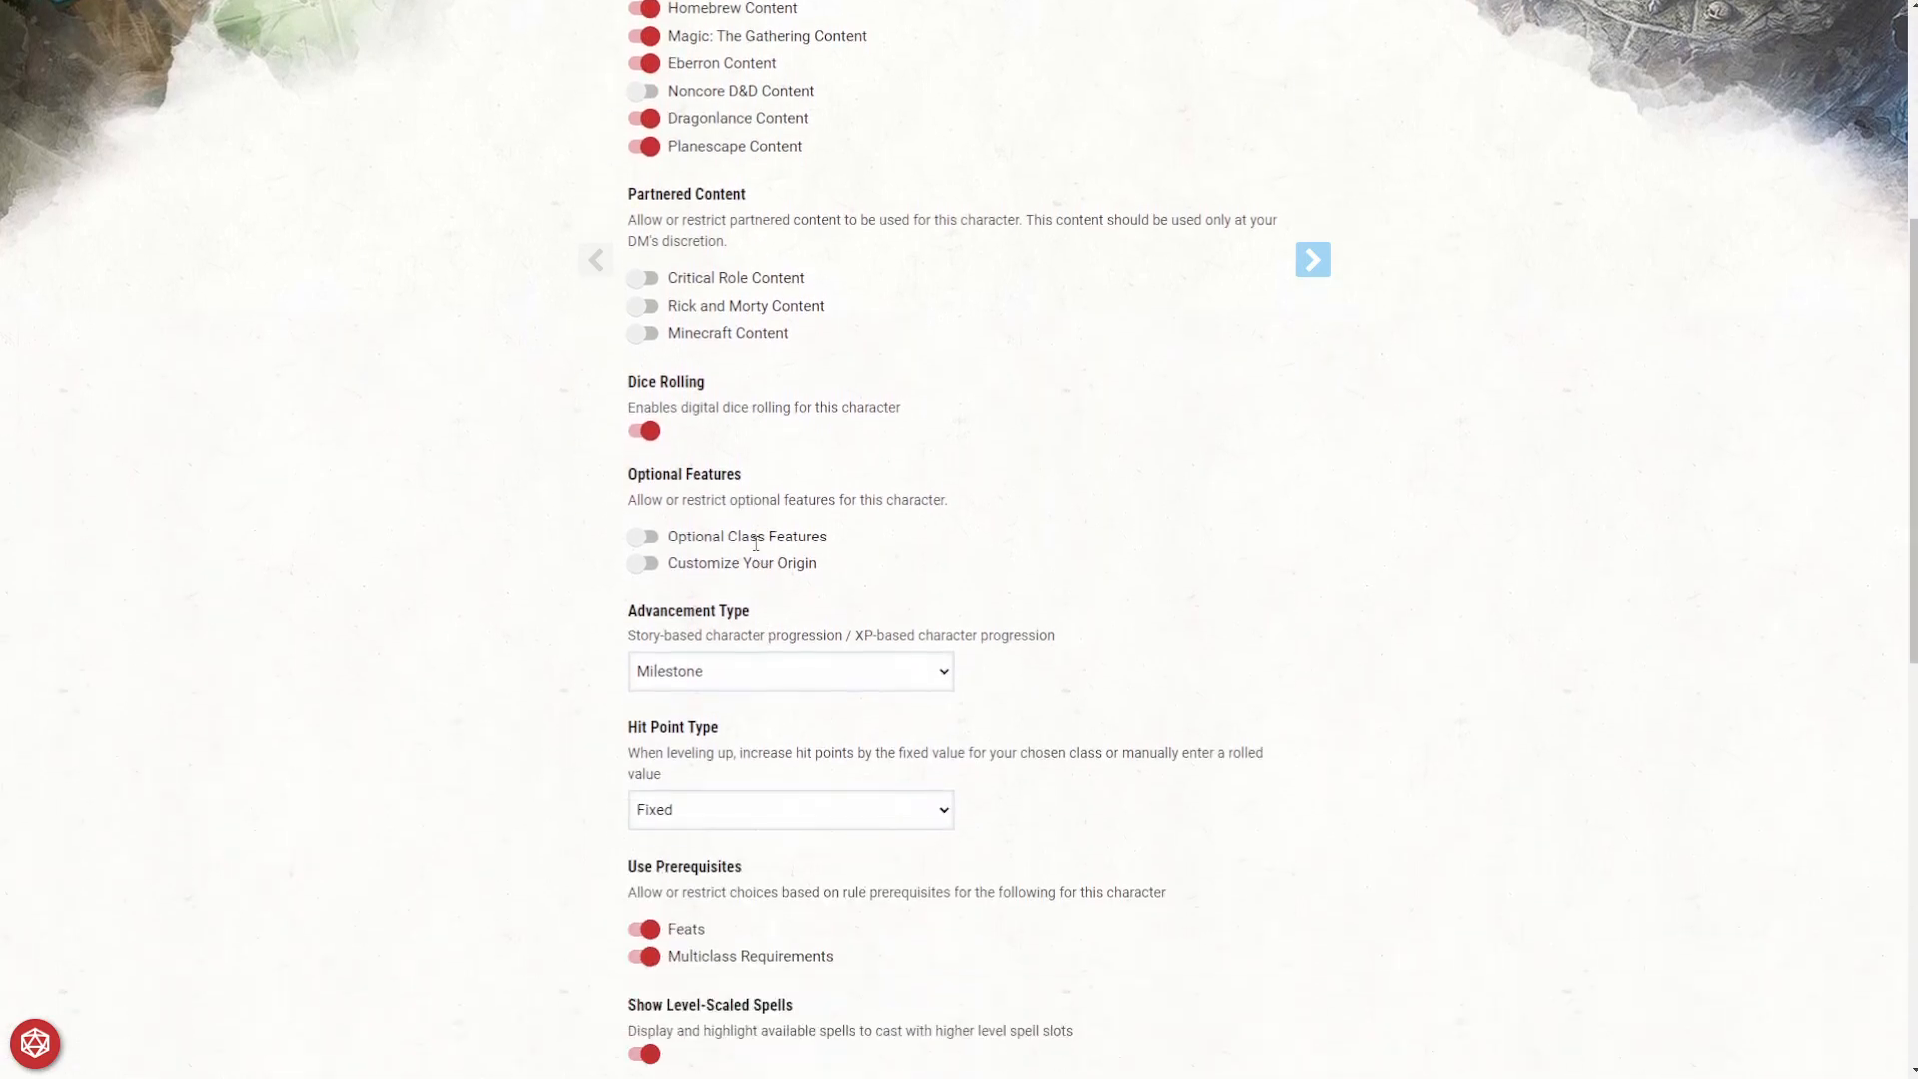
pyautogui.click(642, 536)
pyautogui.click(643, 537)
pyautogui.scroll(-3, 740, 627)
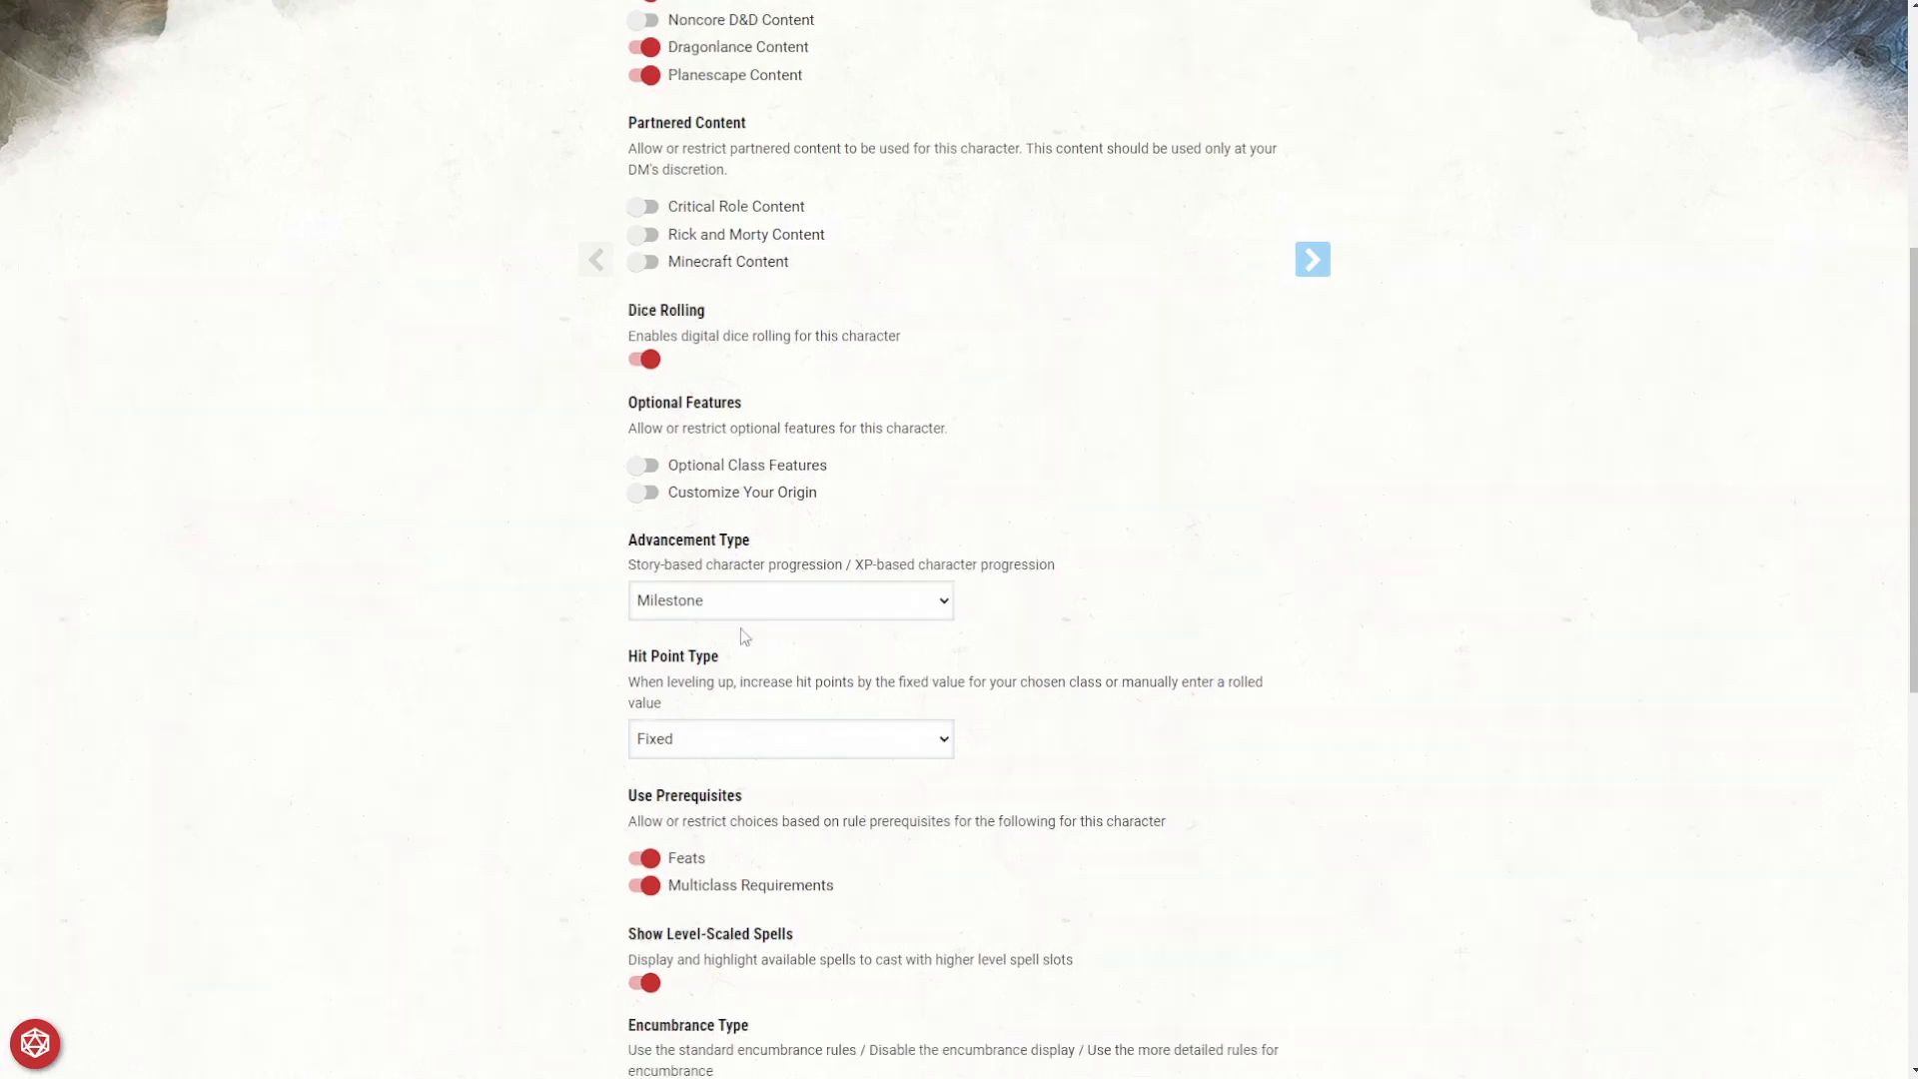
# View the available choices for Advancement Type and Hit Point Type without changing them.
pyautogui.click(733, 380)
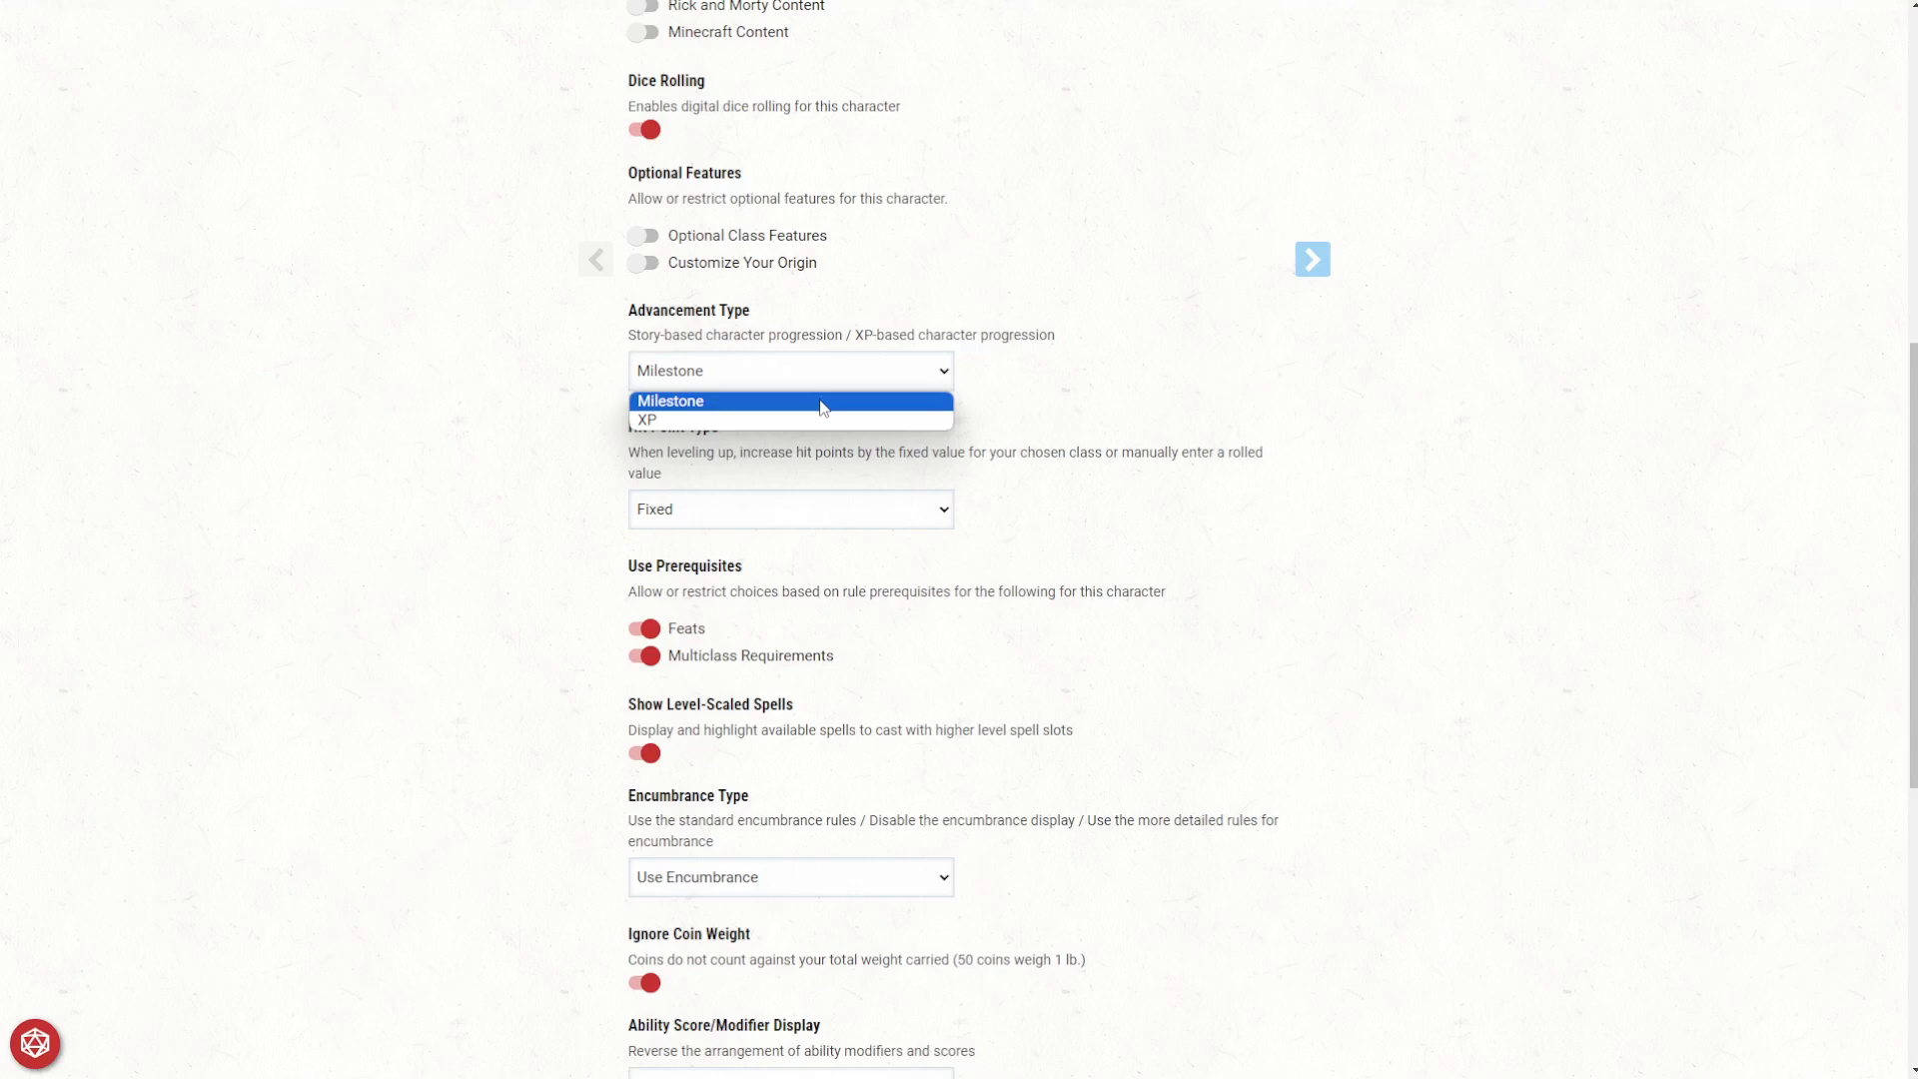
pyautogui.click(546, 488)
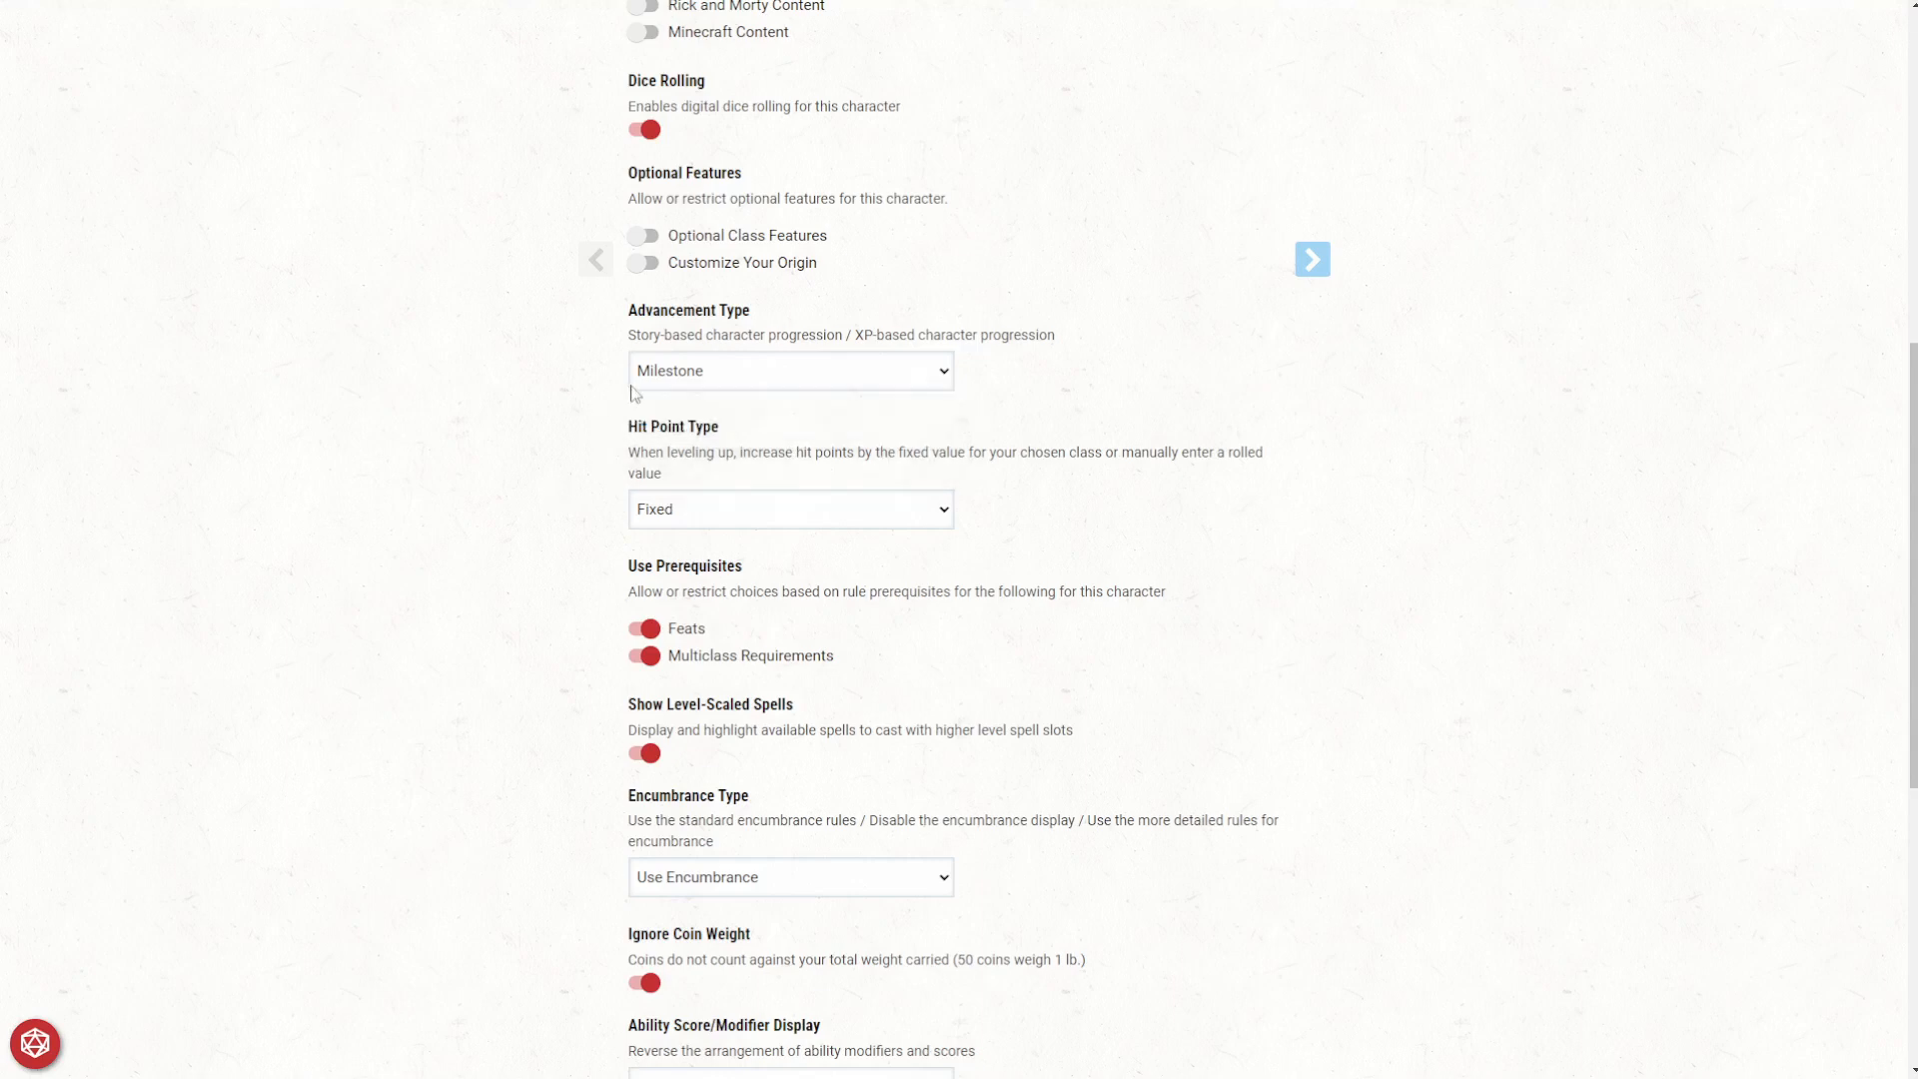
pyautogui.click(745, 507)
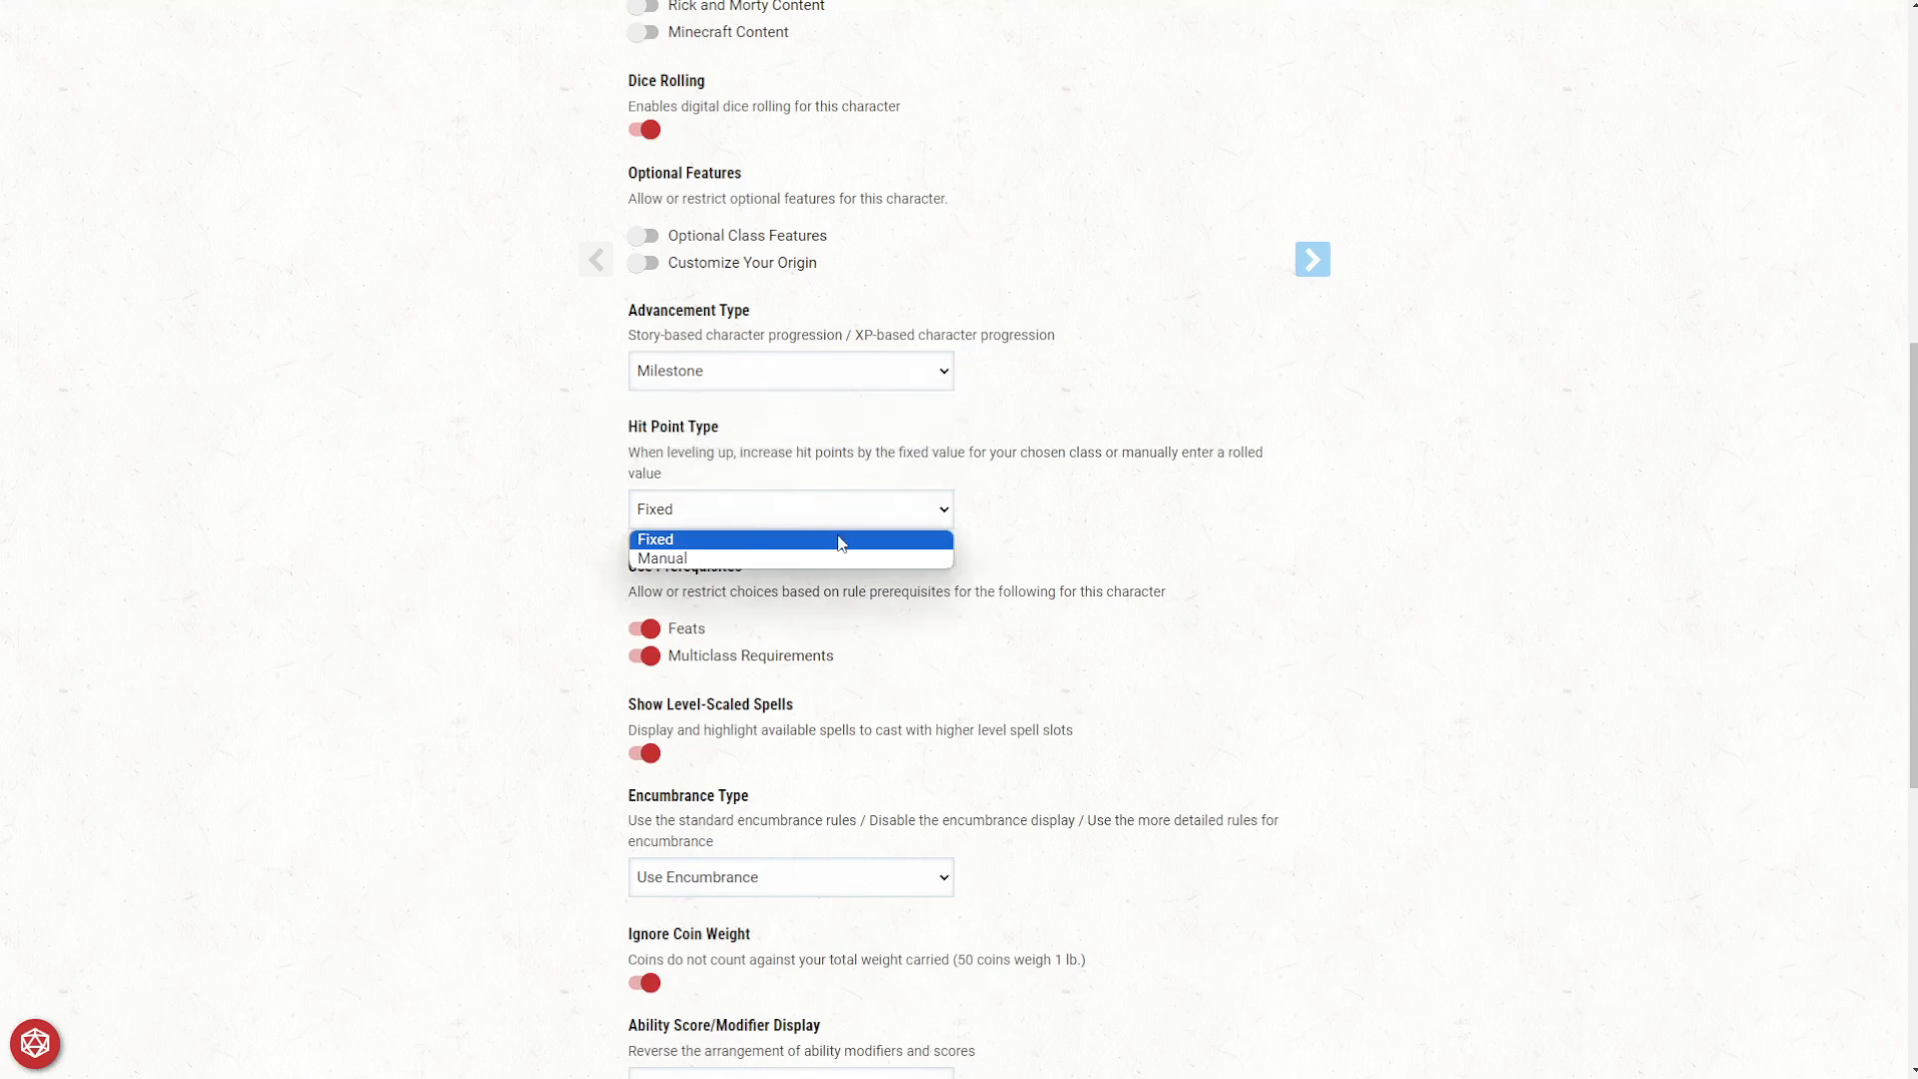
pyautogui.click(560, 554)
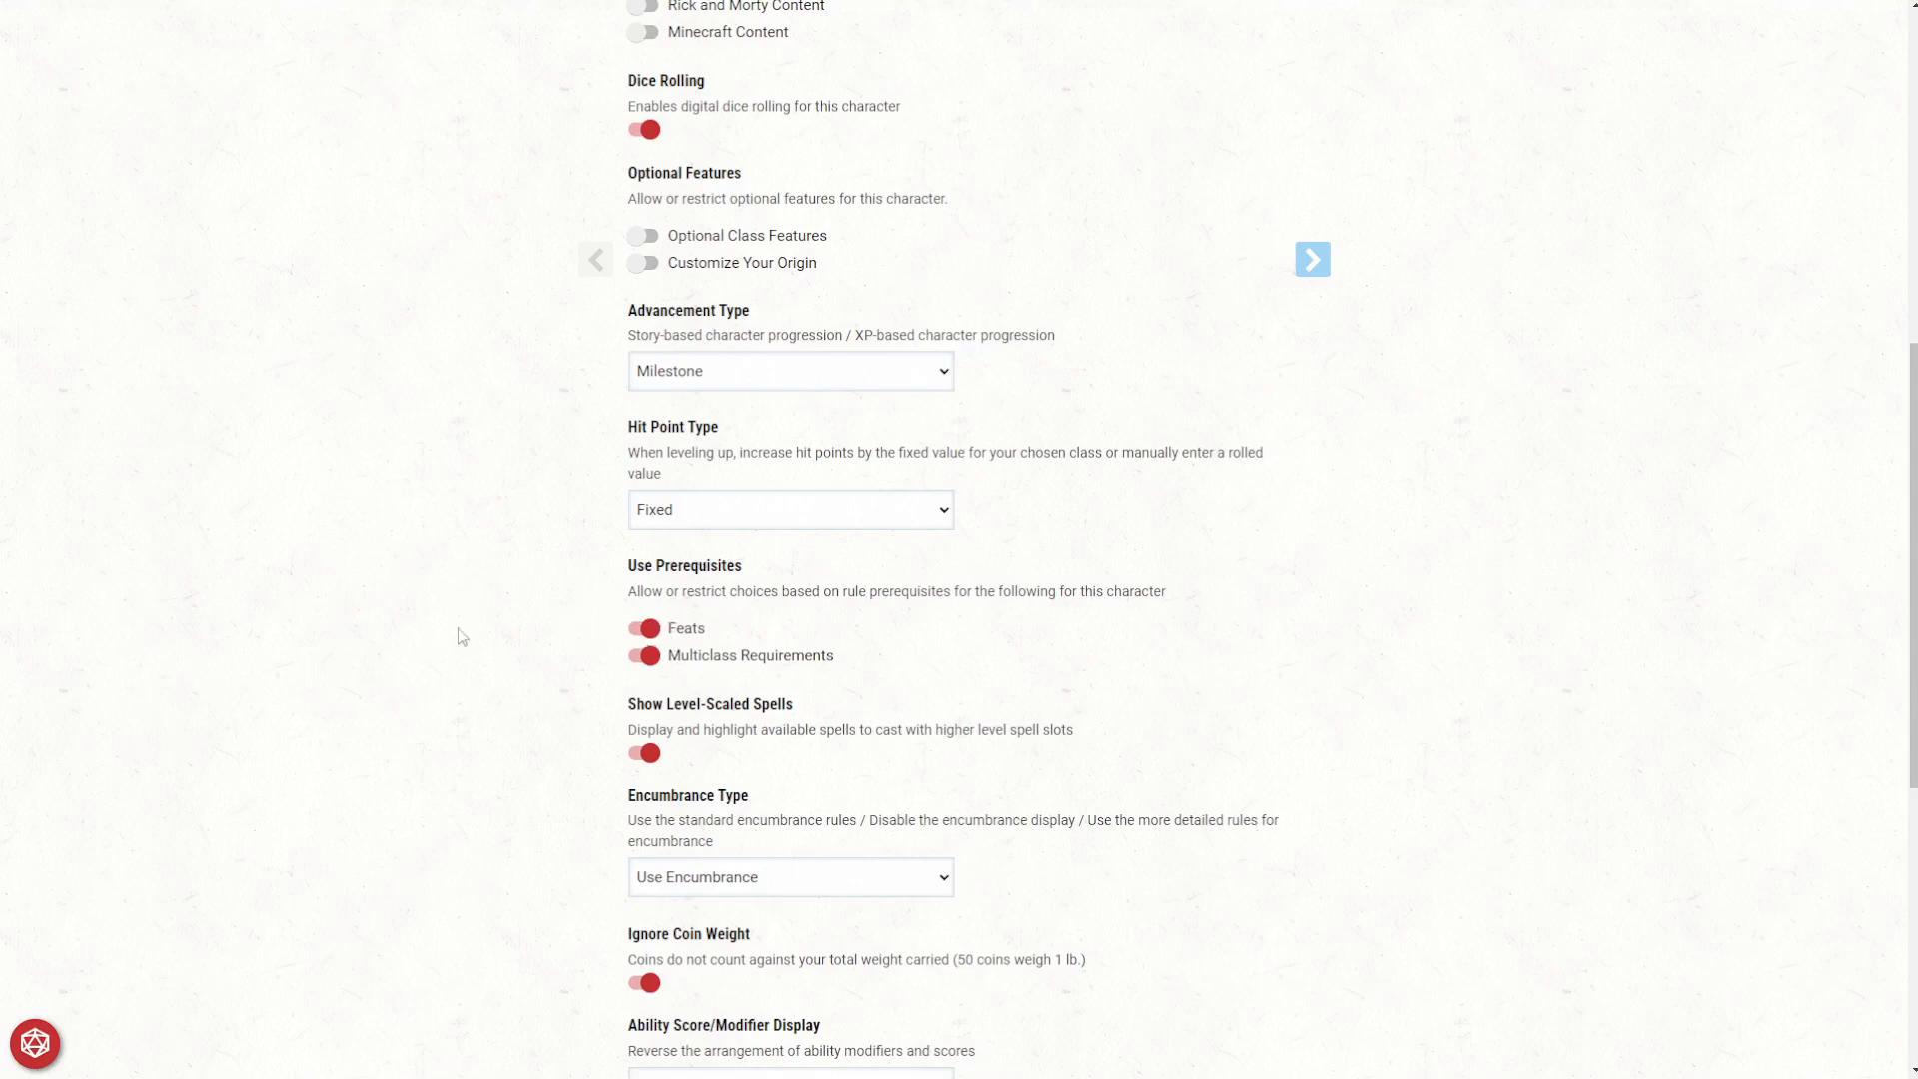
# Try Variant Encumbrance as the encumbrance type and restore it to Use Encumbrance.
pyautogui.scroll(-2, 569, 673)
pyautogui.click(730, 684)
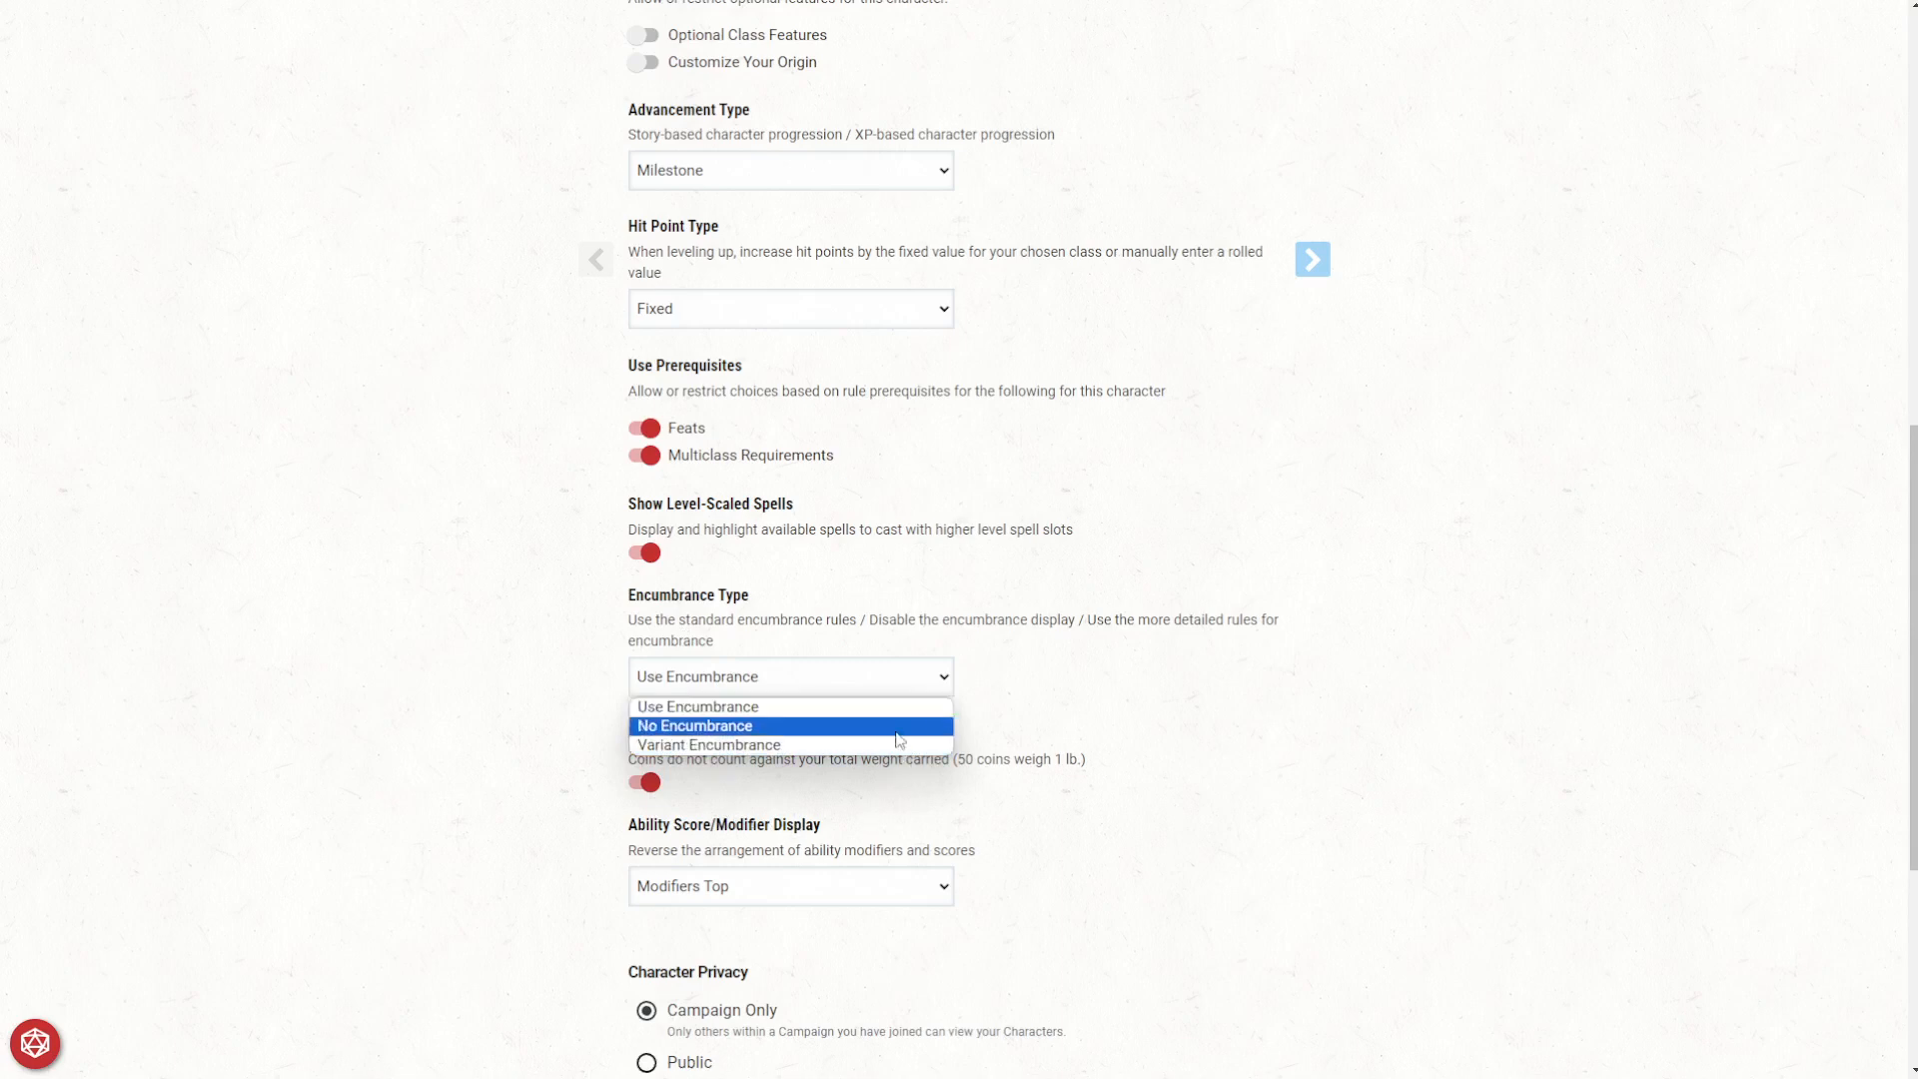
pyautogui.click(832, 757)
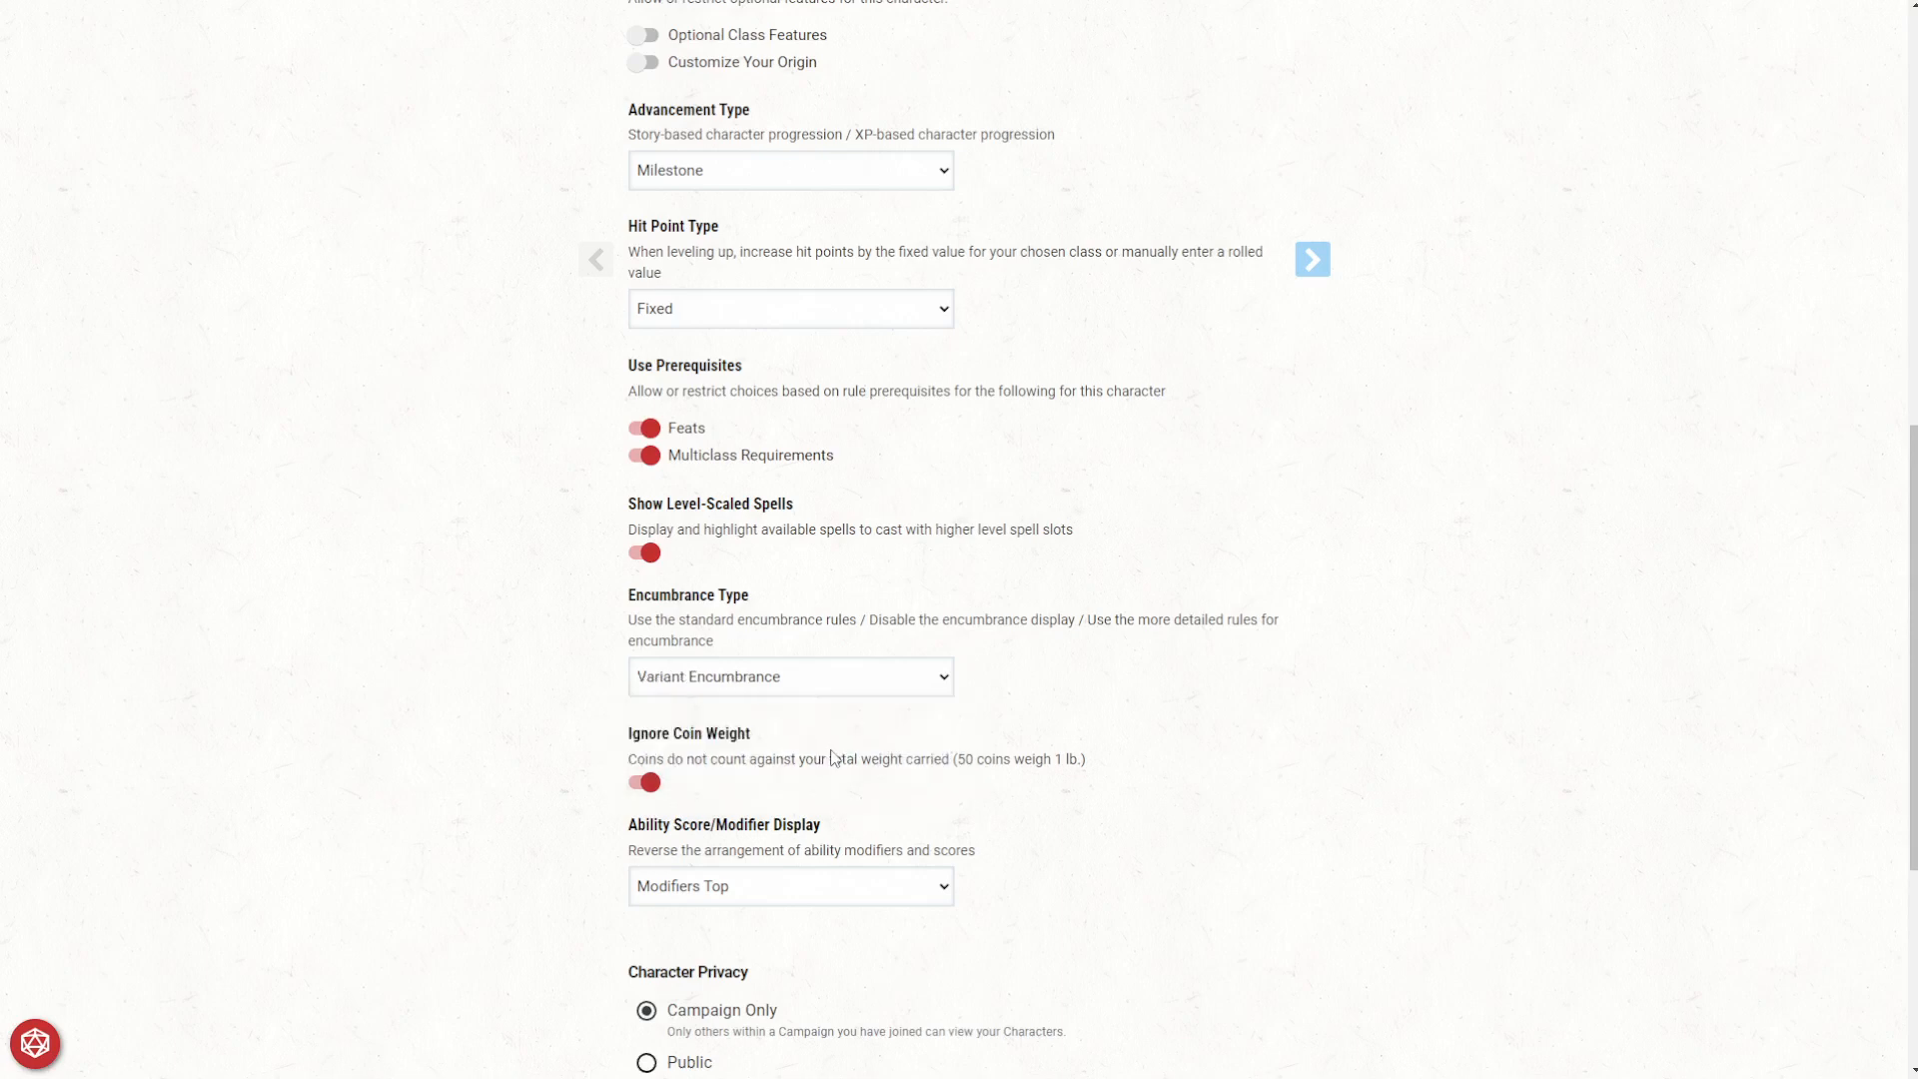
pyautogui.click(825, 674)
pyautogui.click(814, 709)
pyautogui.click(821, 683)
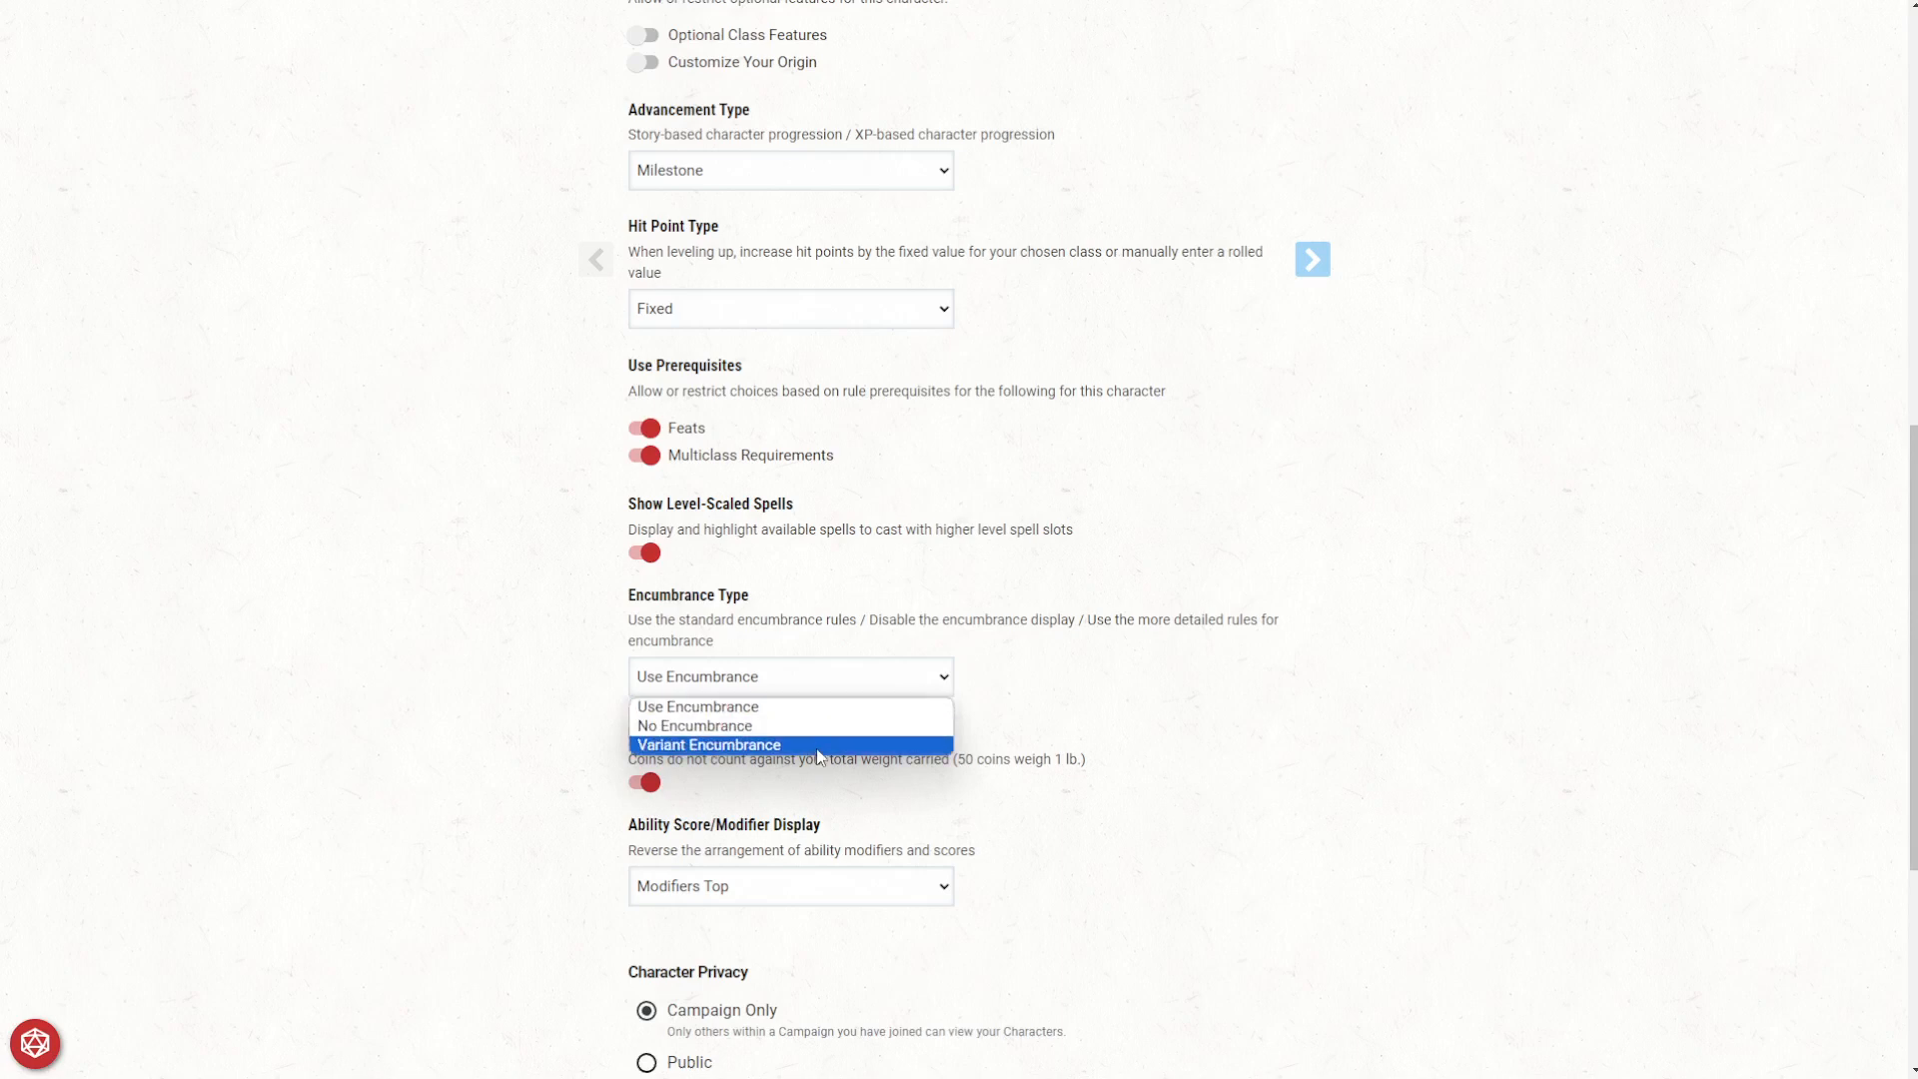
pyautogui.click(598, 736)
# View the available choices for the Ability Score/Modifier Display preference.
pyautogui.scroll(-2, 789, 789)
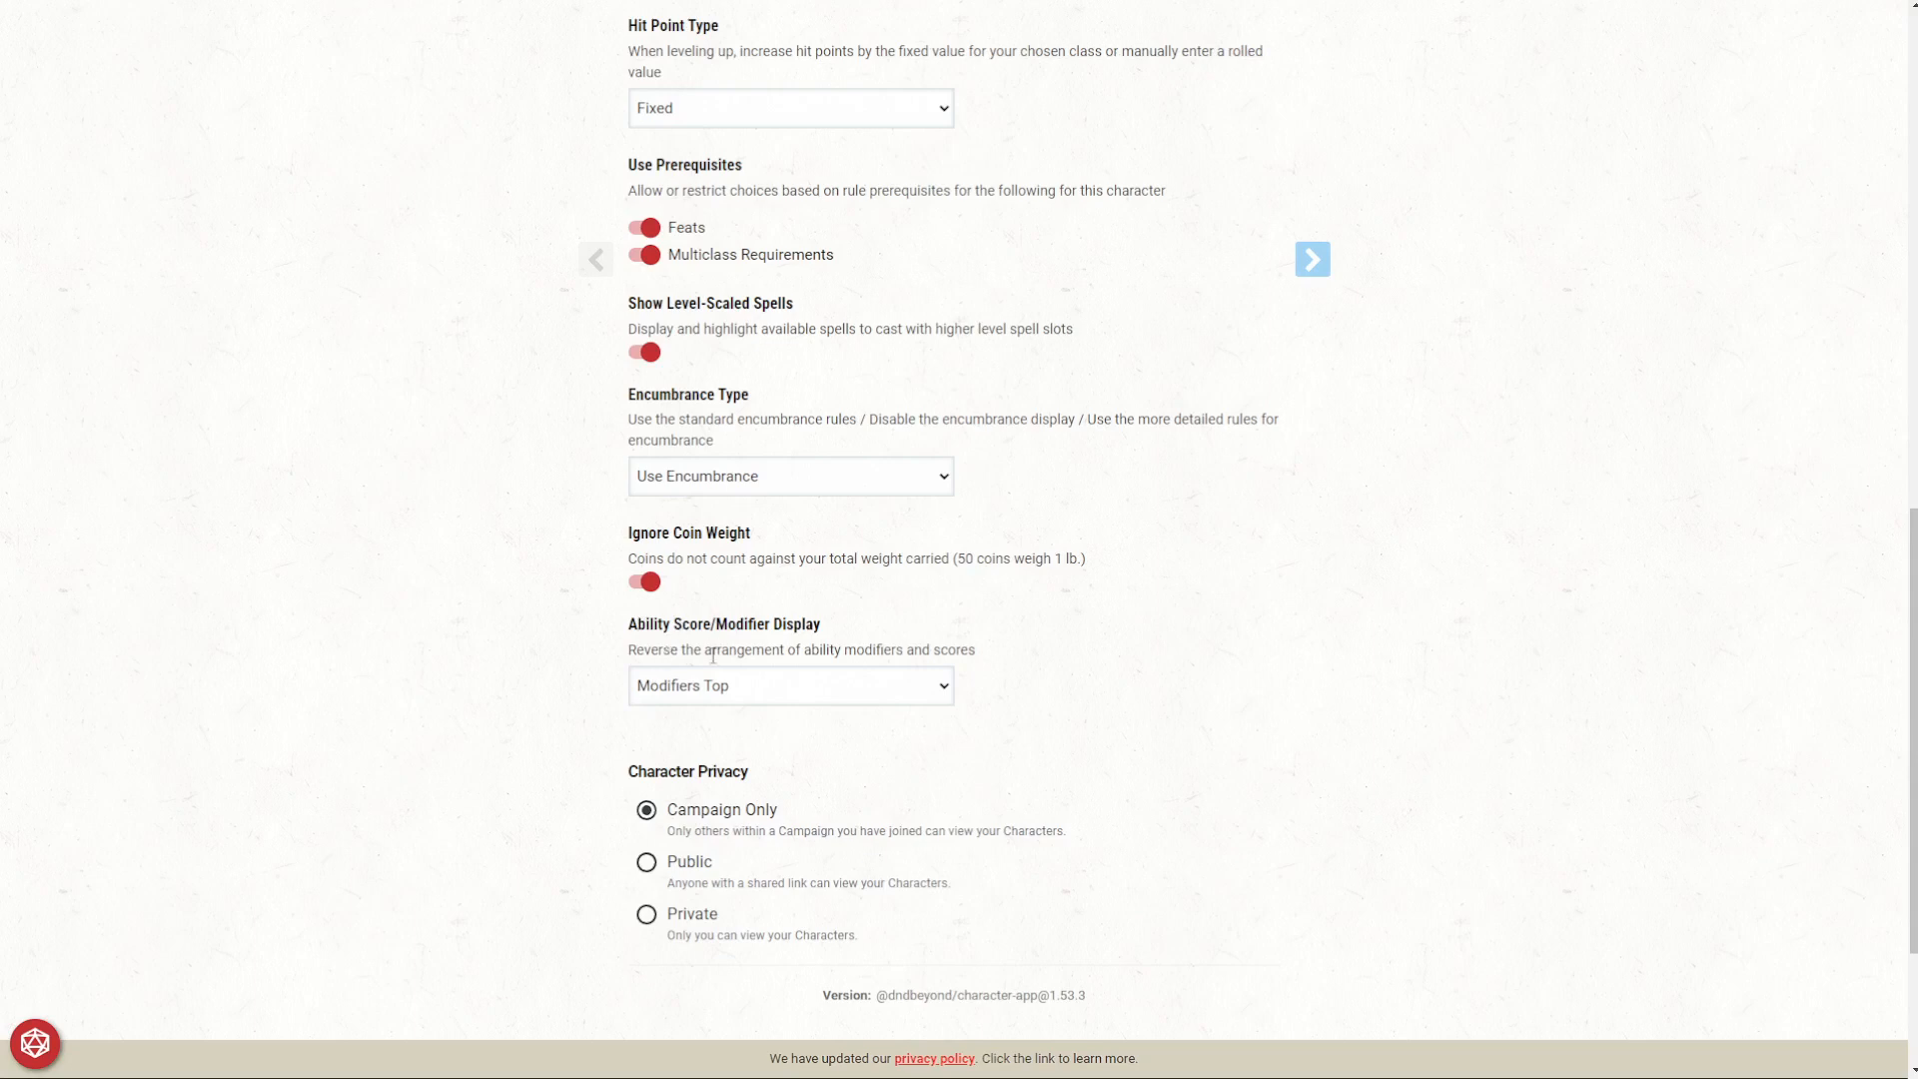
pyautogui.click(702, 693)
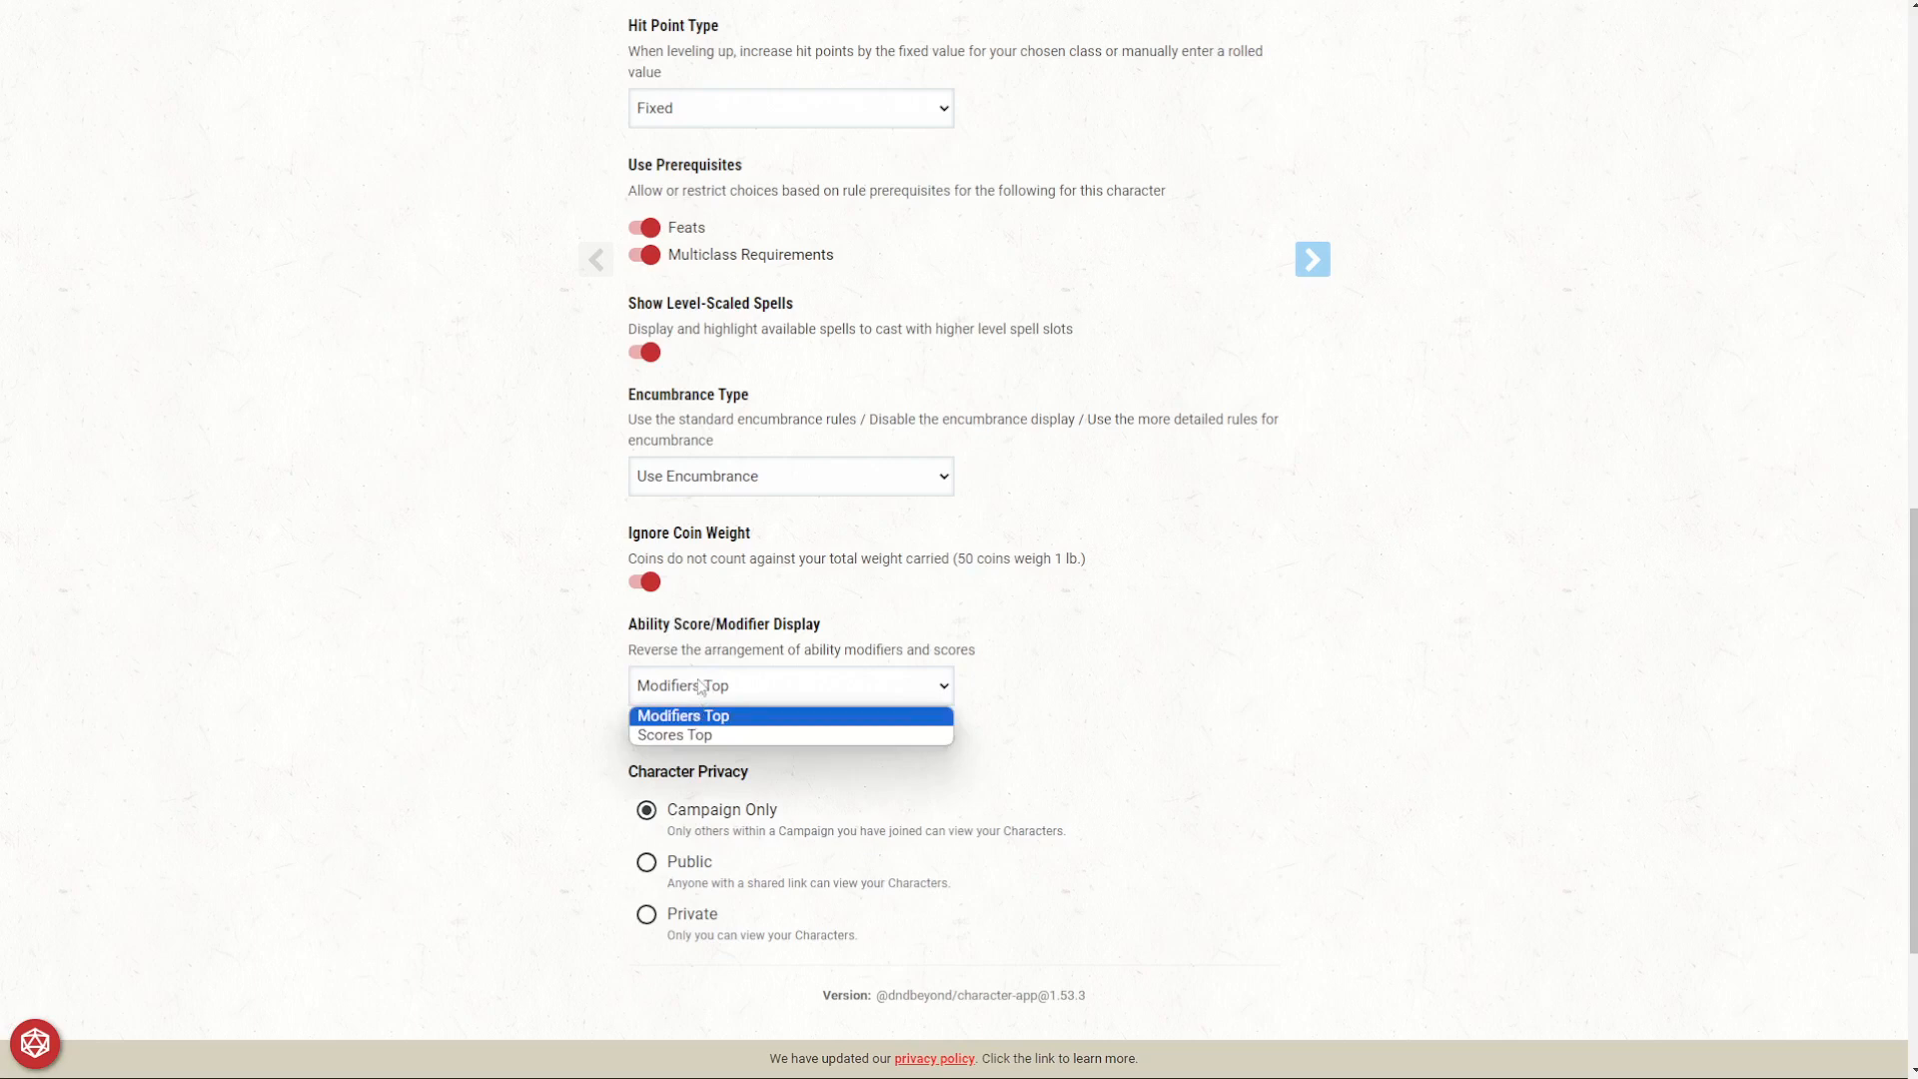
pyautogui.click(702, 687)
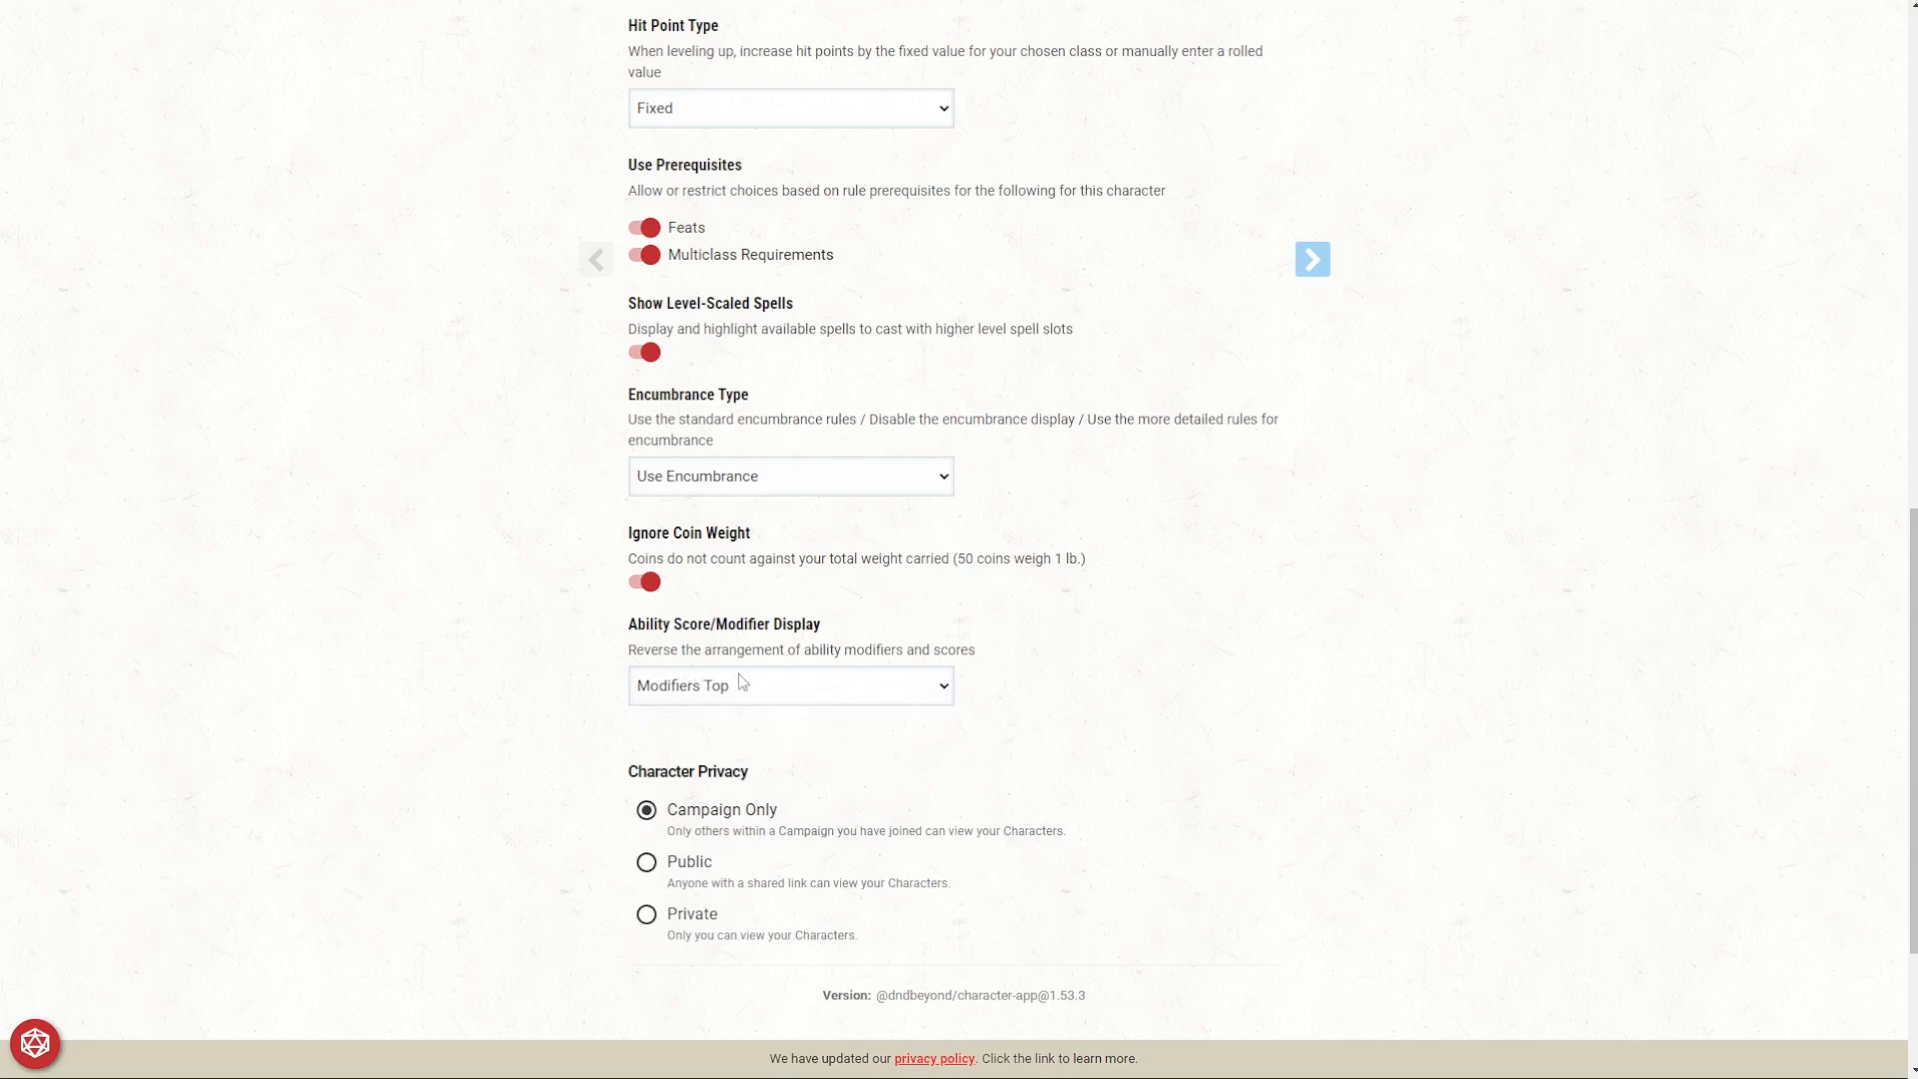
# Proceed from the character preferences to the race selection page.
pyautogui.scroll(5, 800, 589)
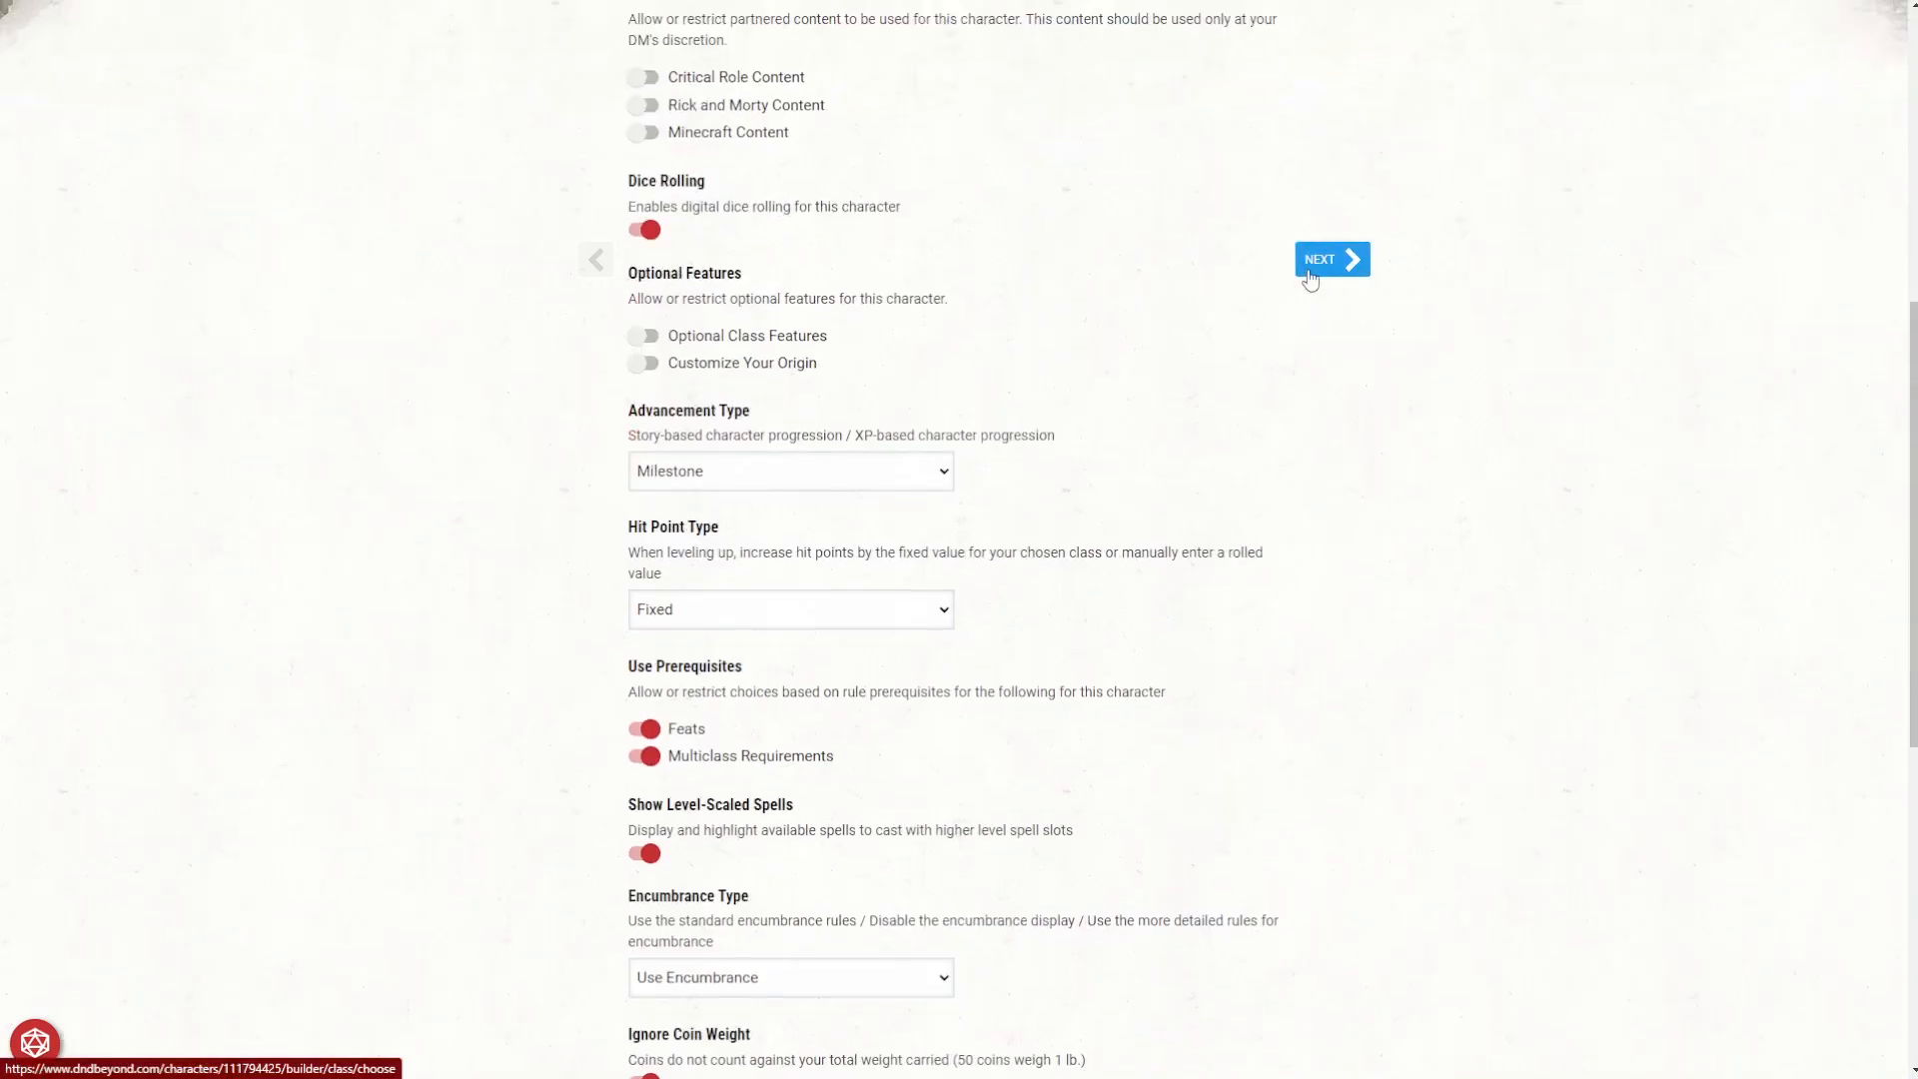
pyautogui.click(1311, 280)
# Expand the Human, Halfling, Dwarf, Gnome, Genasi and Elf groups and look through their subraces.
pyautogui.scroll(-6, 857, 304)
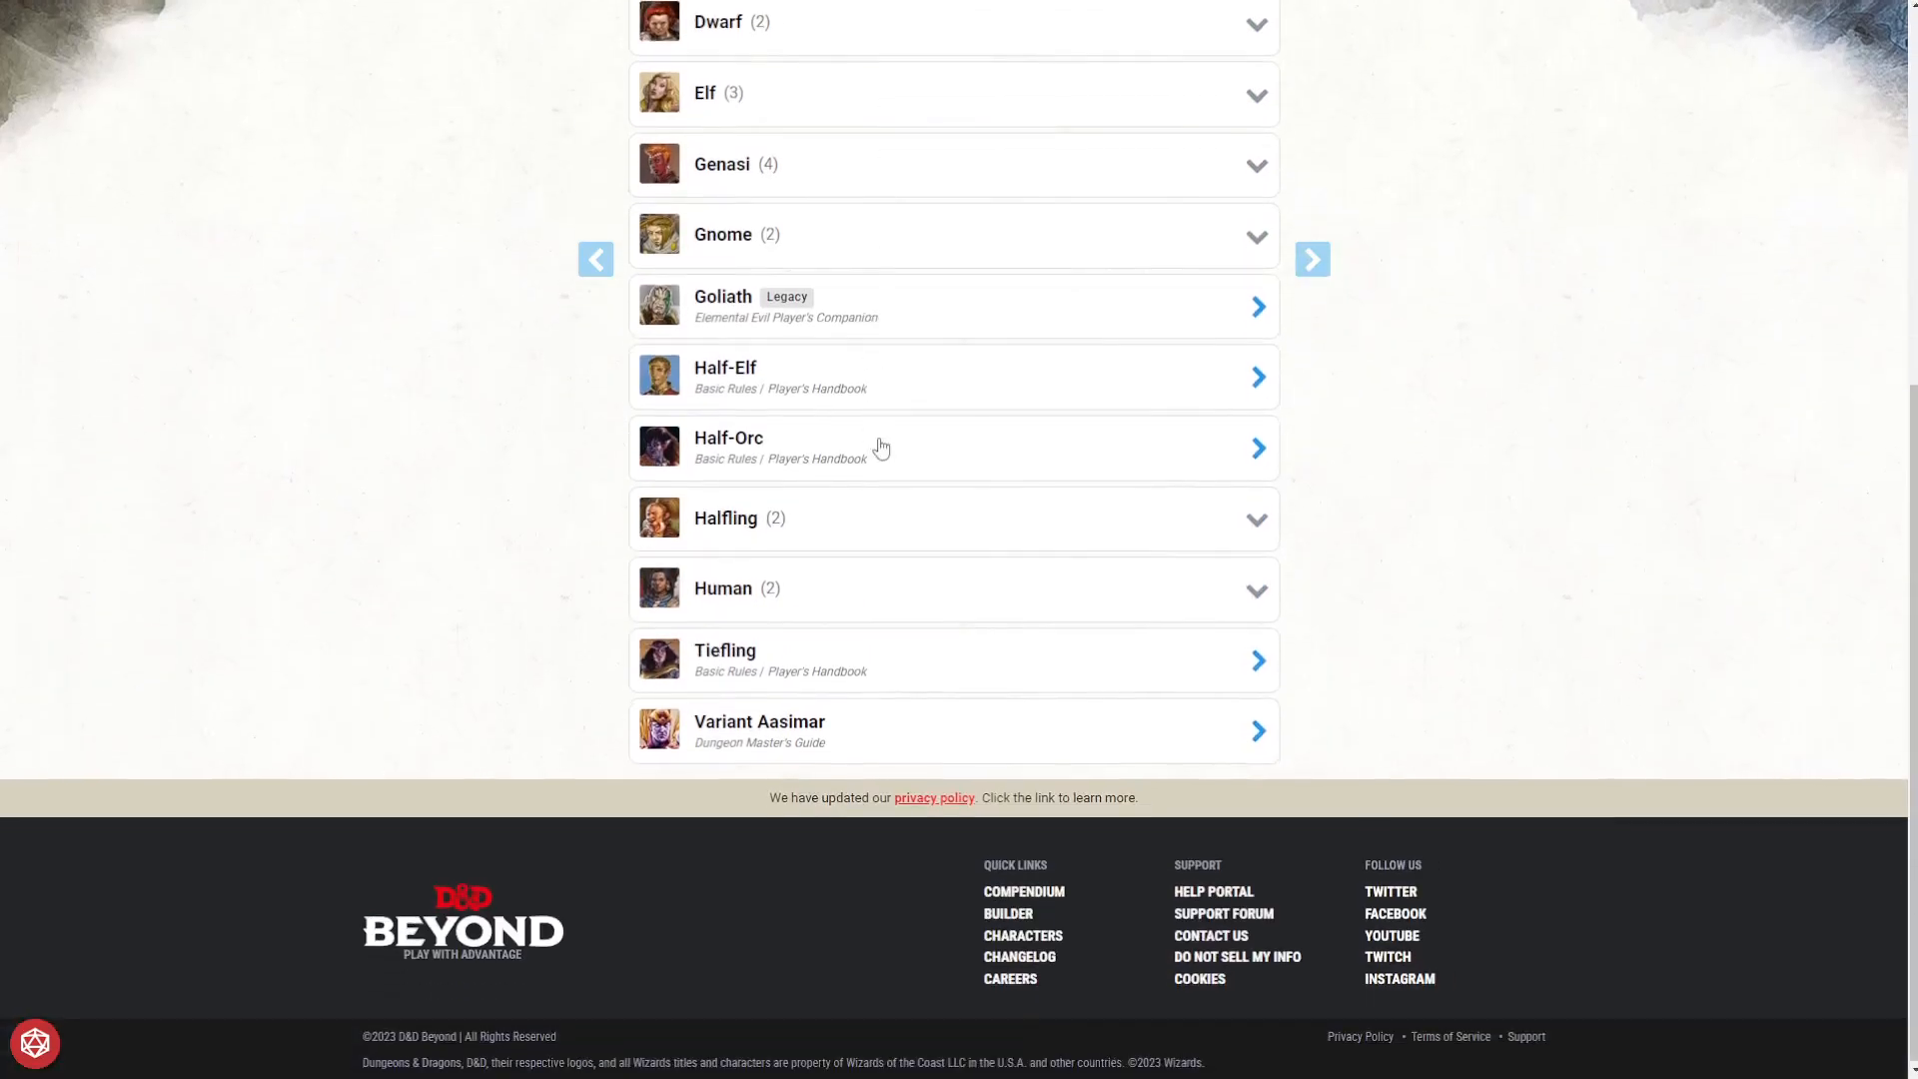
pyautogui.scroll(3, 881, 448)
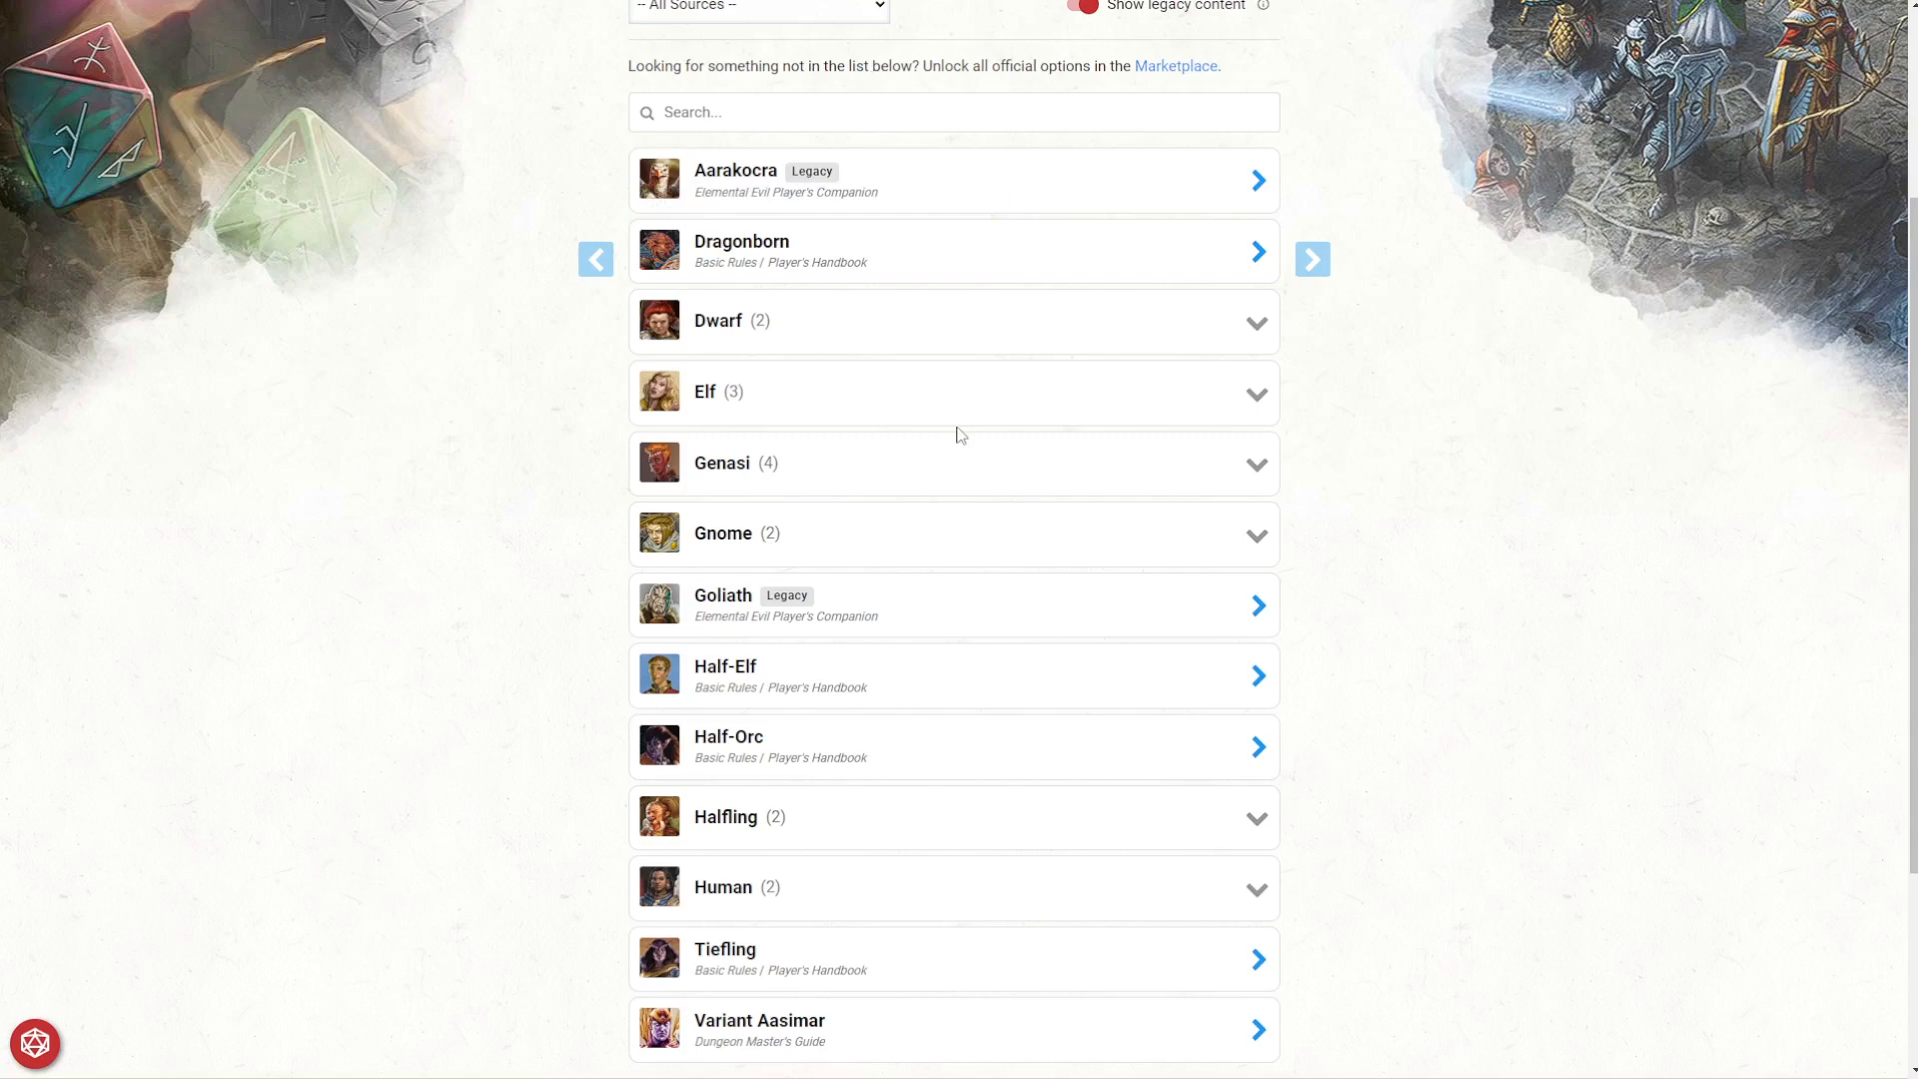
pyautogui.click(1096, 880)
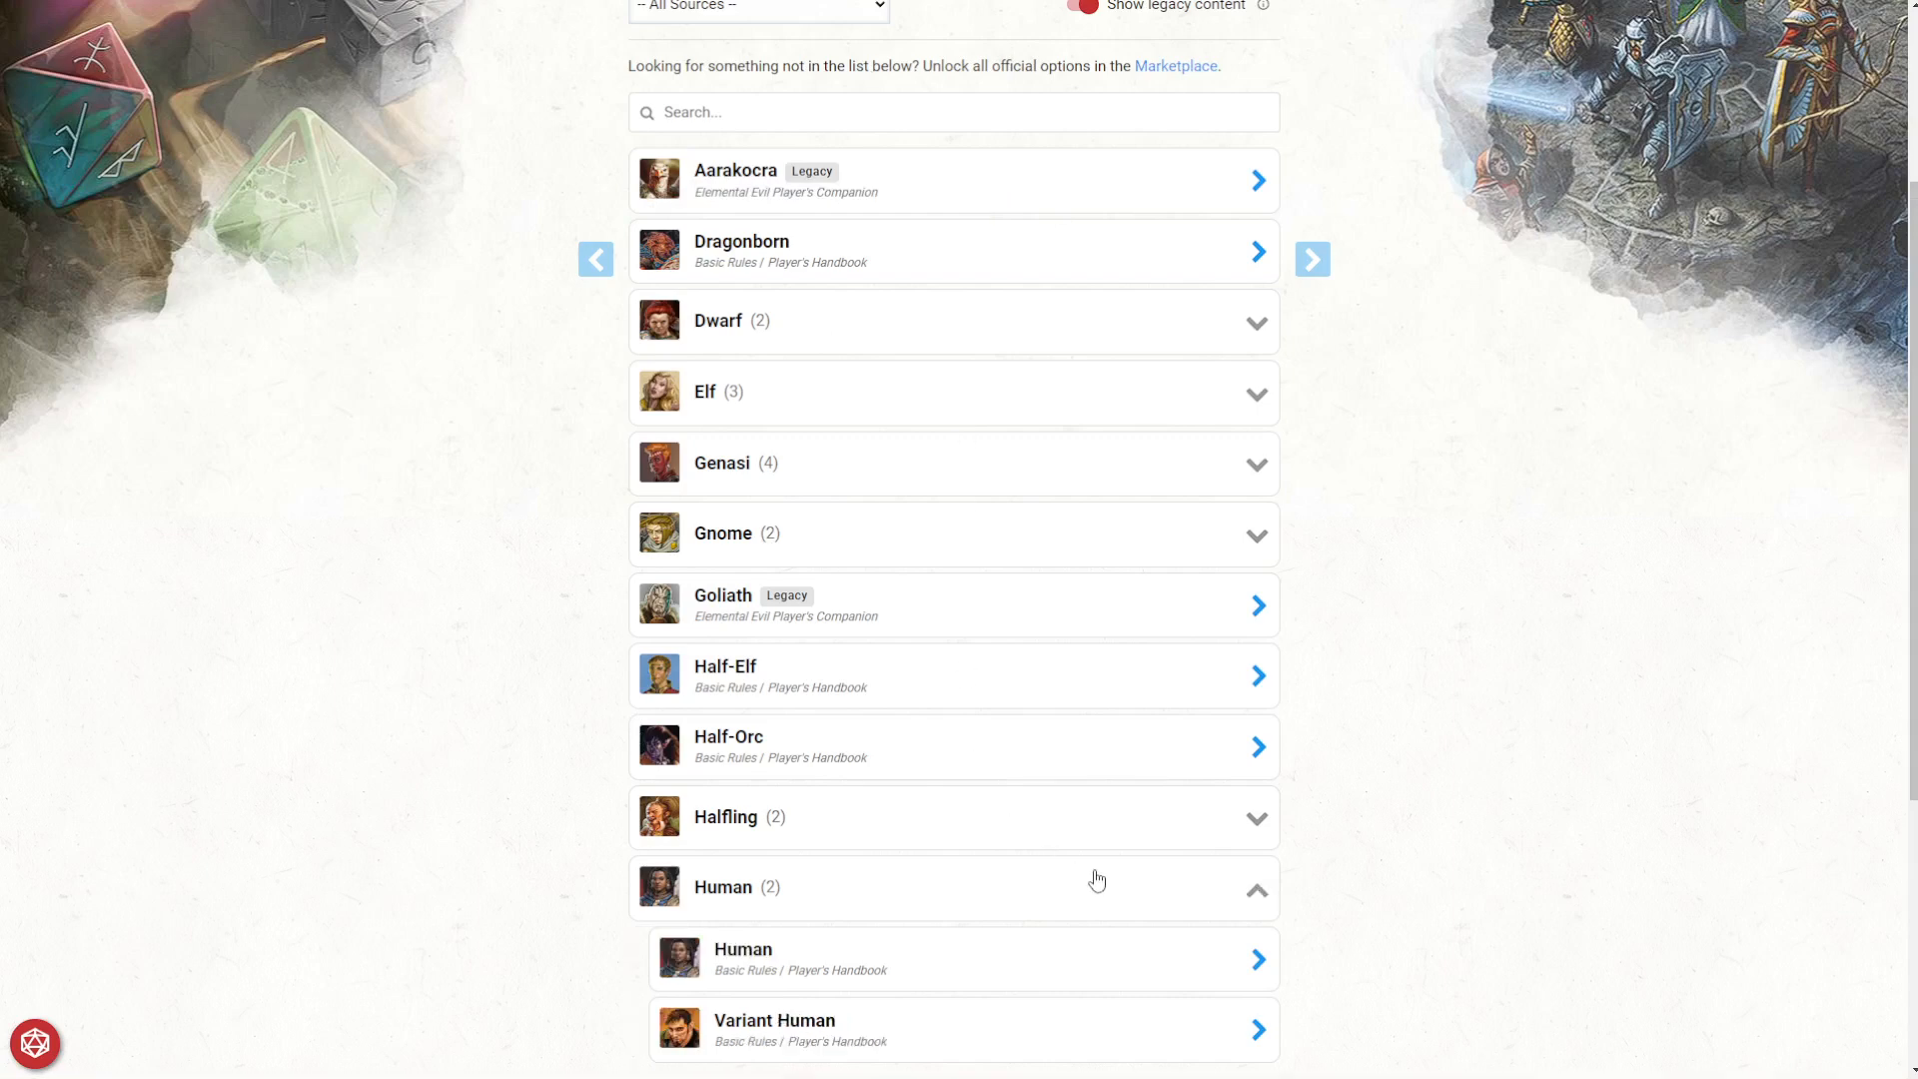
pyautogui.click(1061, 819)
pyautogui.scroll(1, 1055, 759)
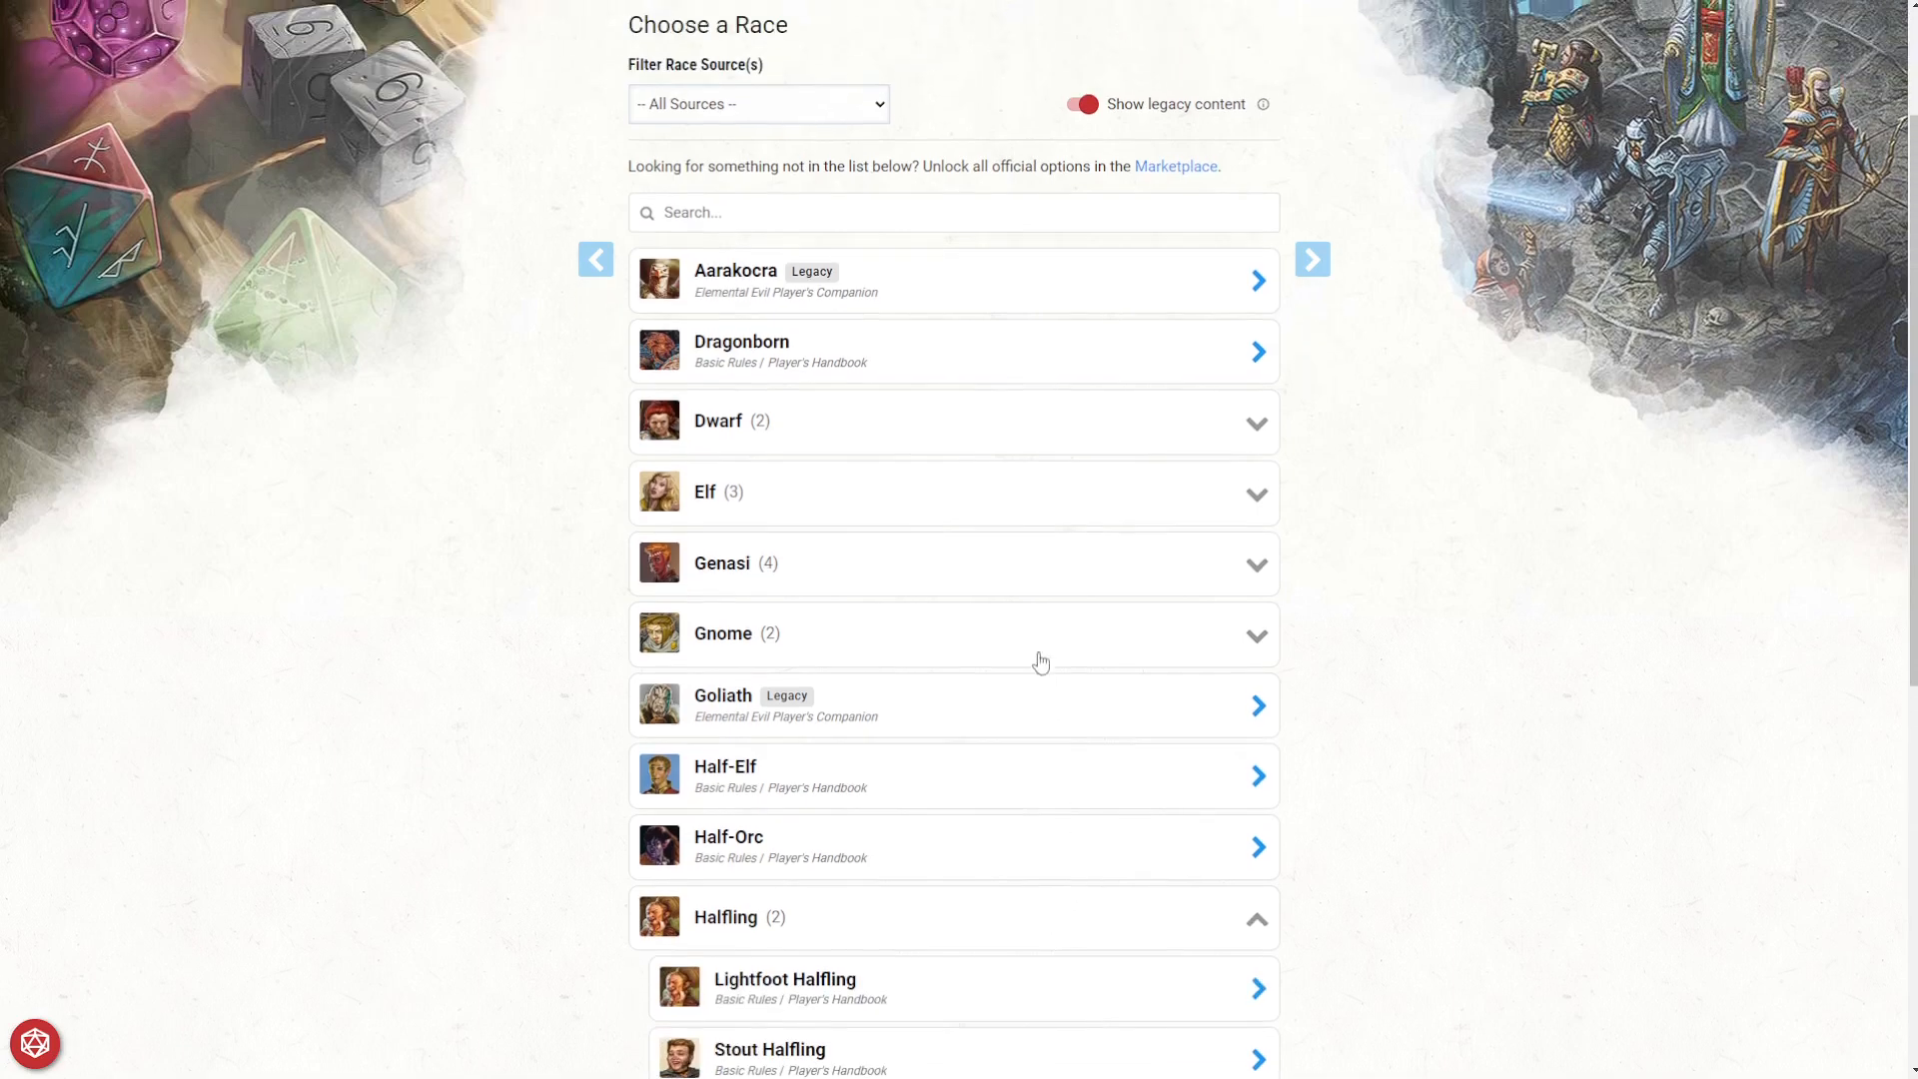
pyautogui.click(885, 425)
pyautogui.click(994, 791)
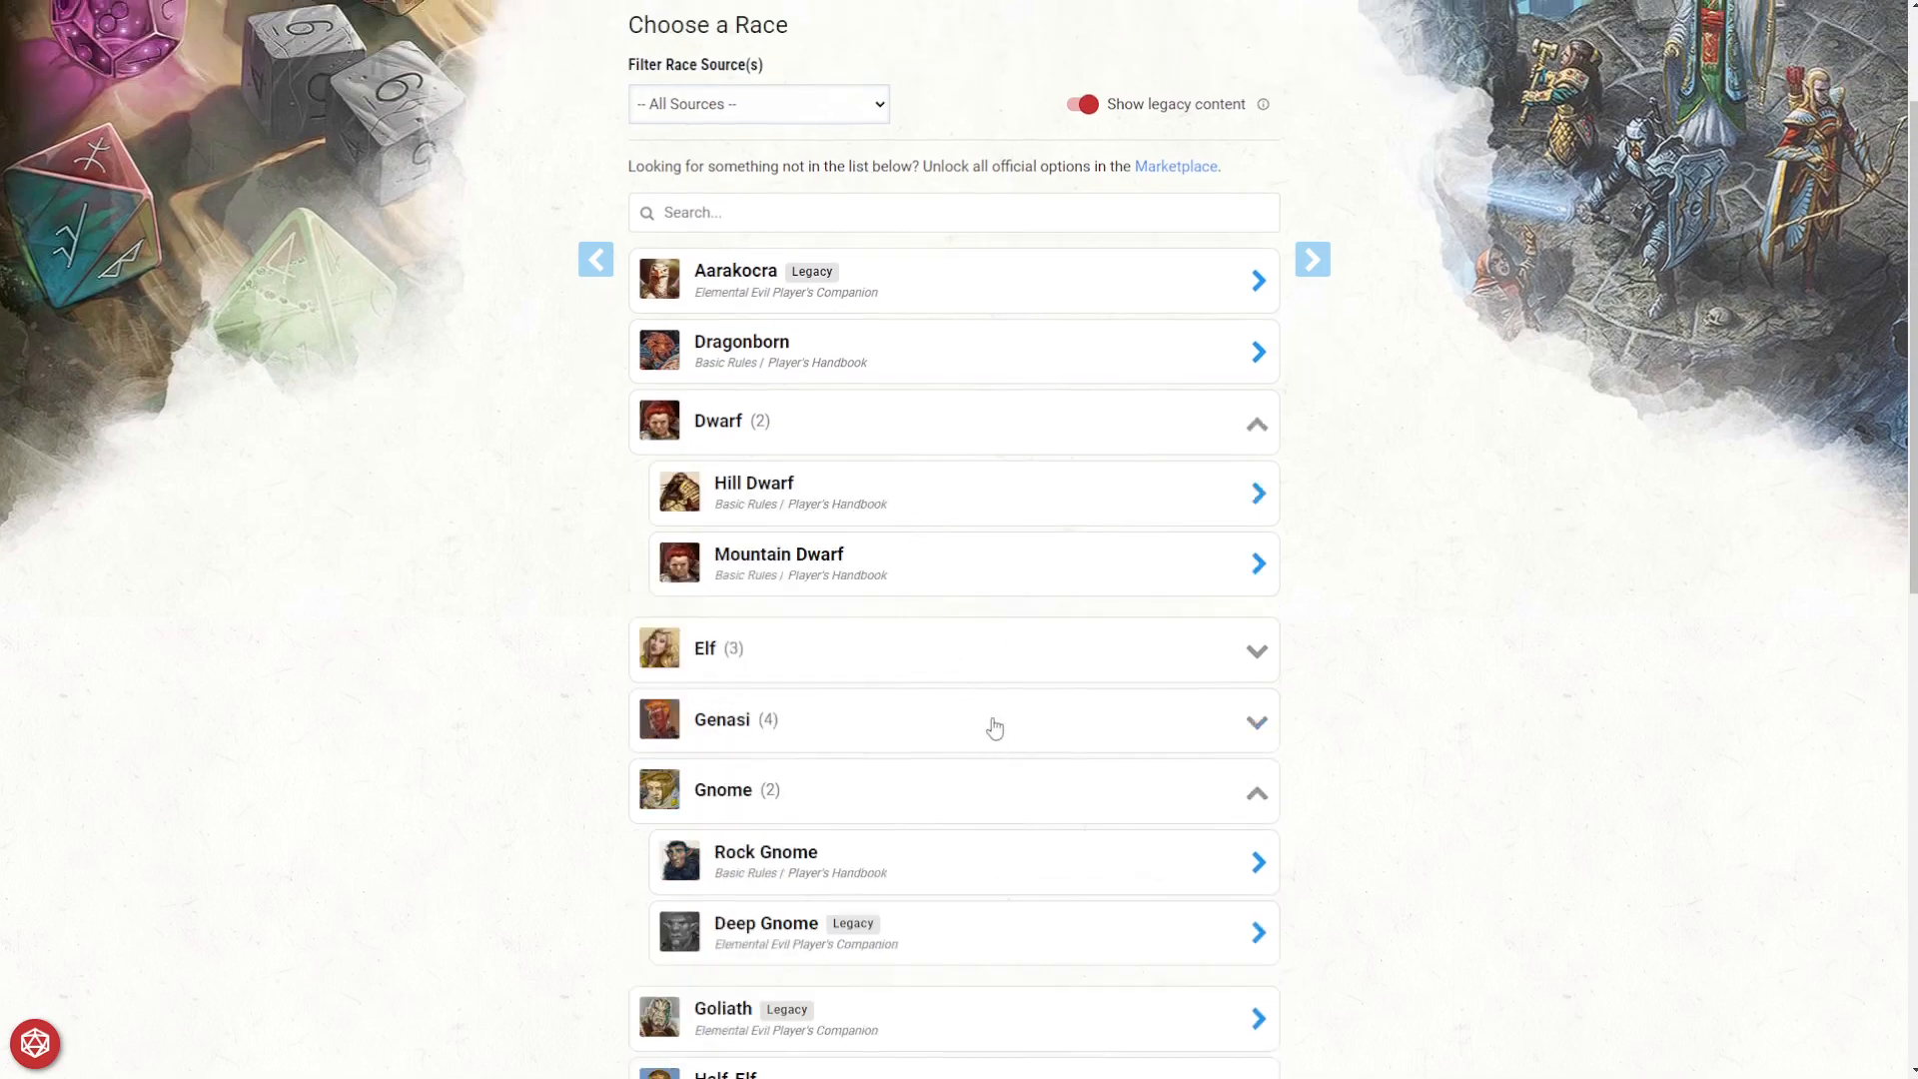
pyautogui.click(992, 726)
pyautogui.click(970, 668)
pyautogui.scroll(-2, 778, 854)
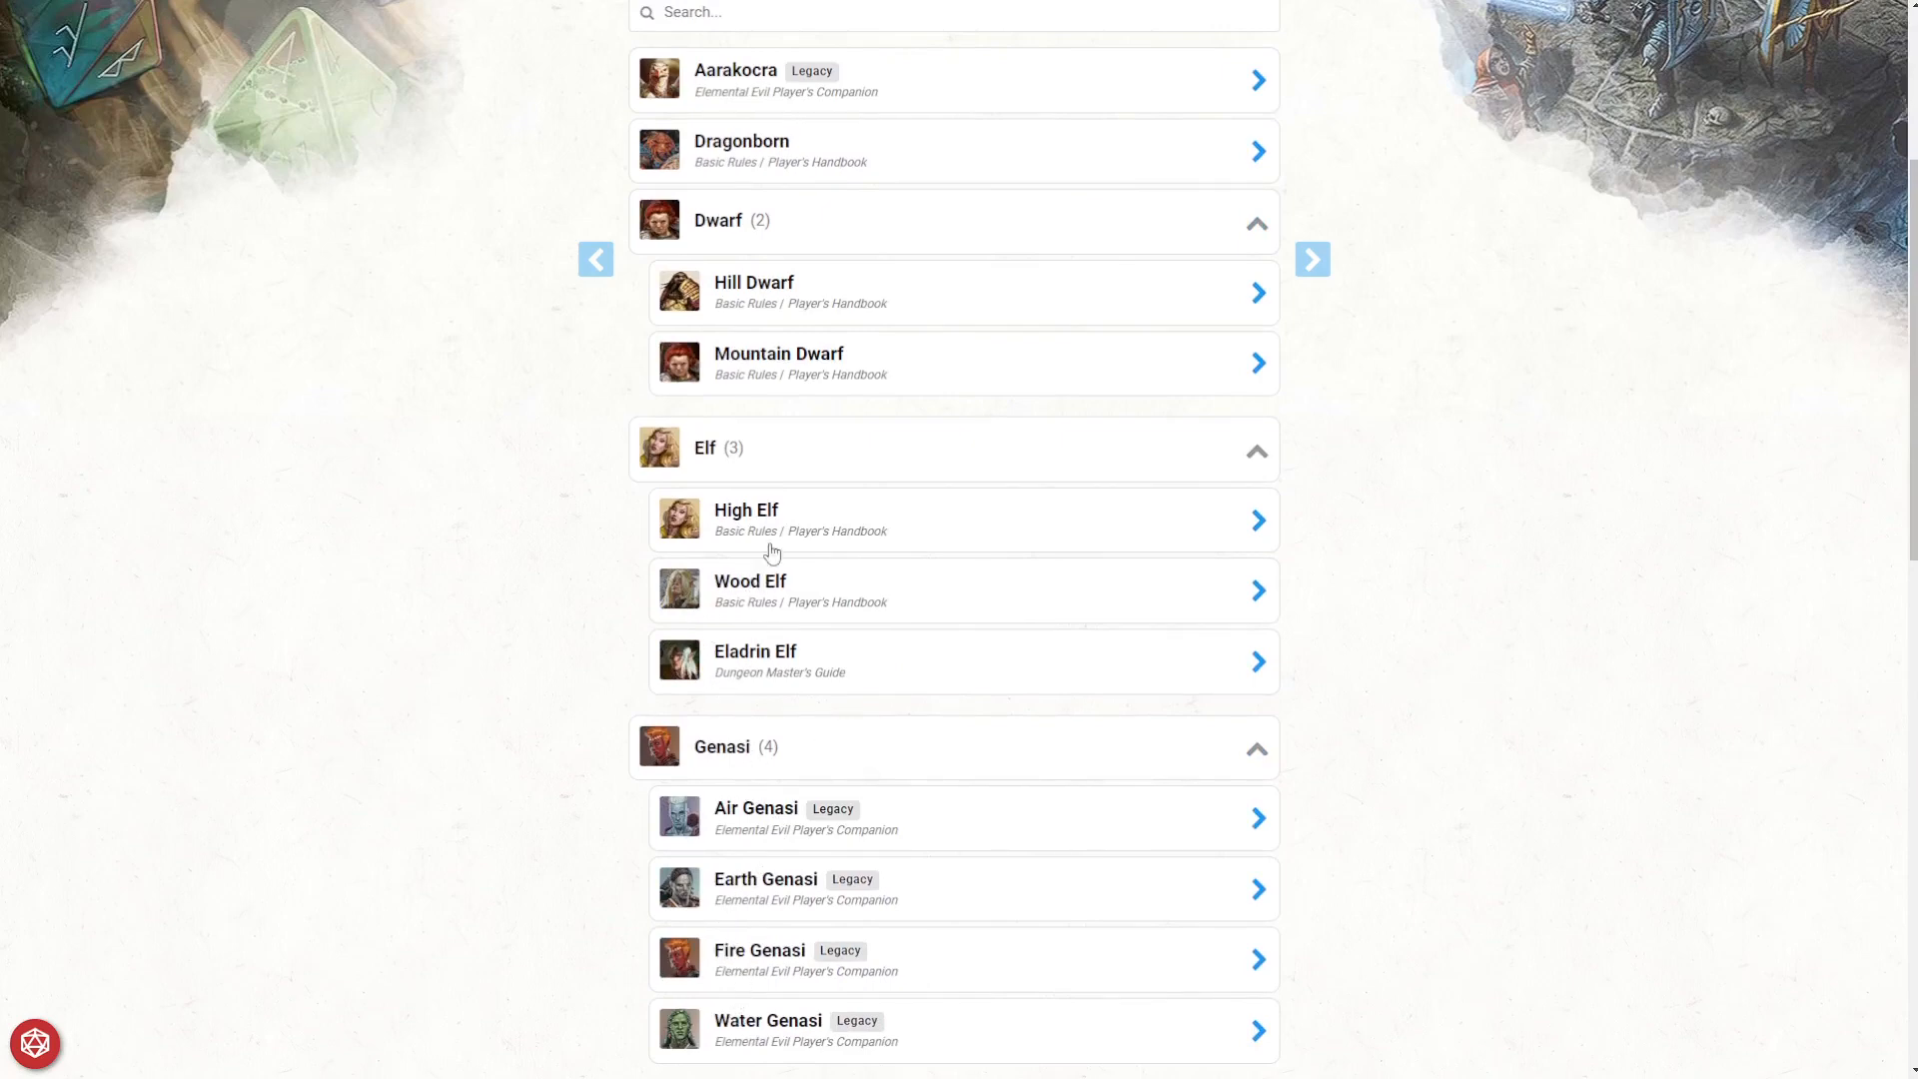
pyautogui.scroll(-6, 812, 535)
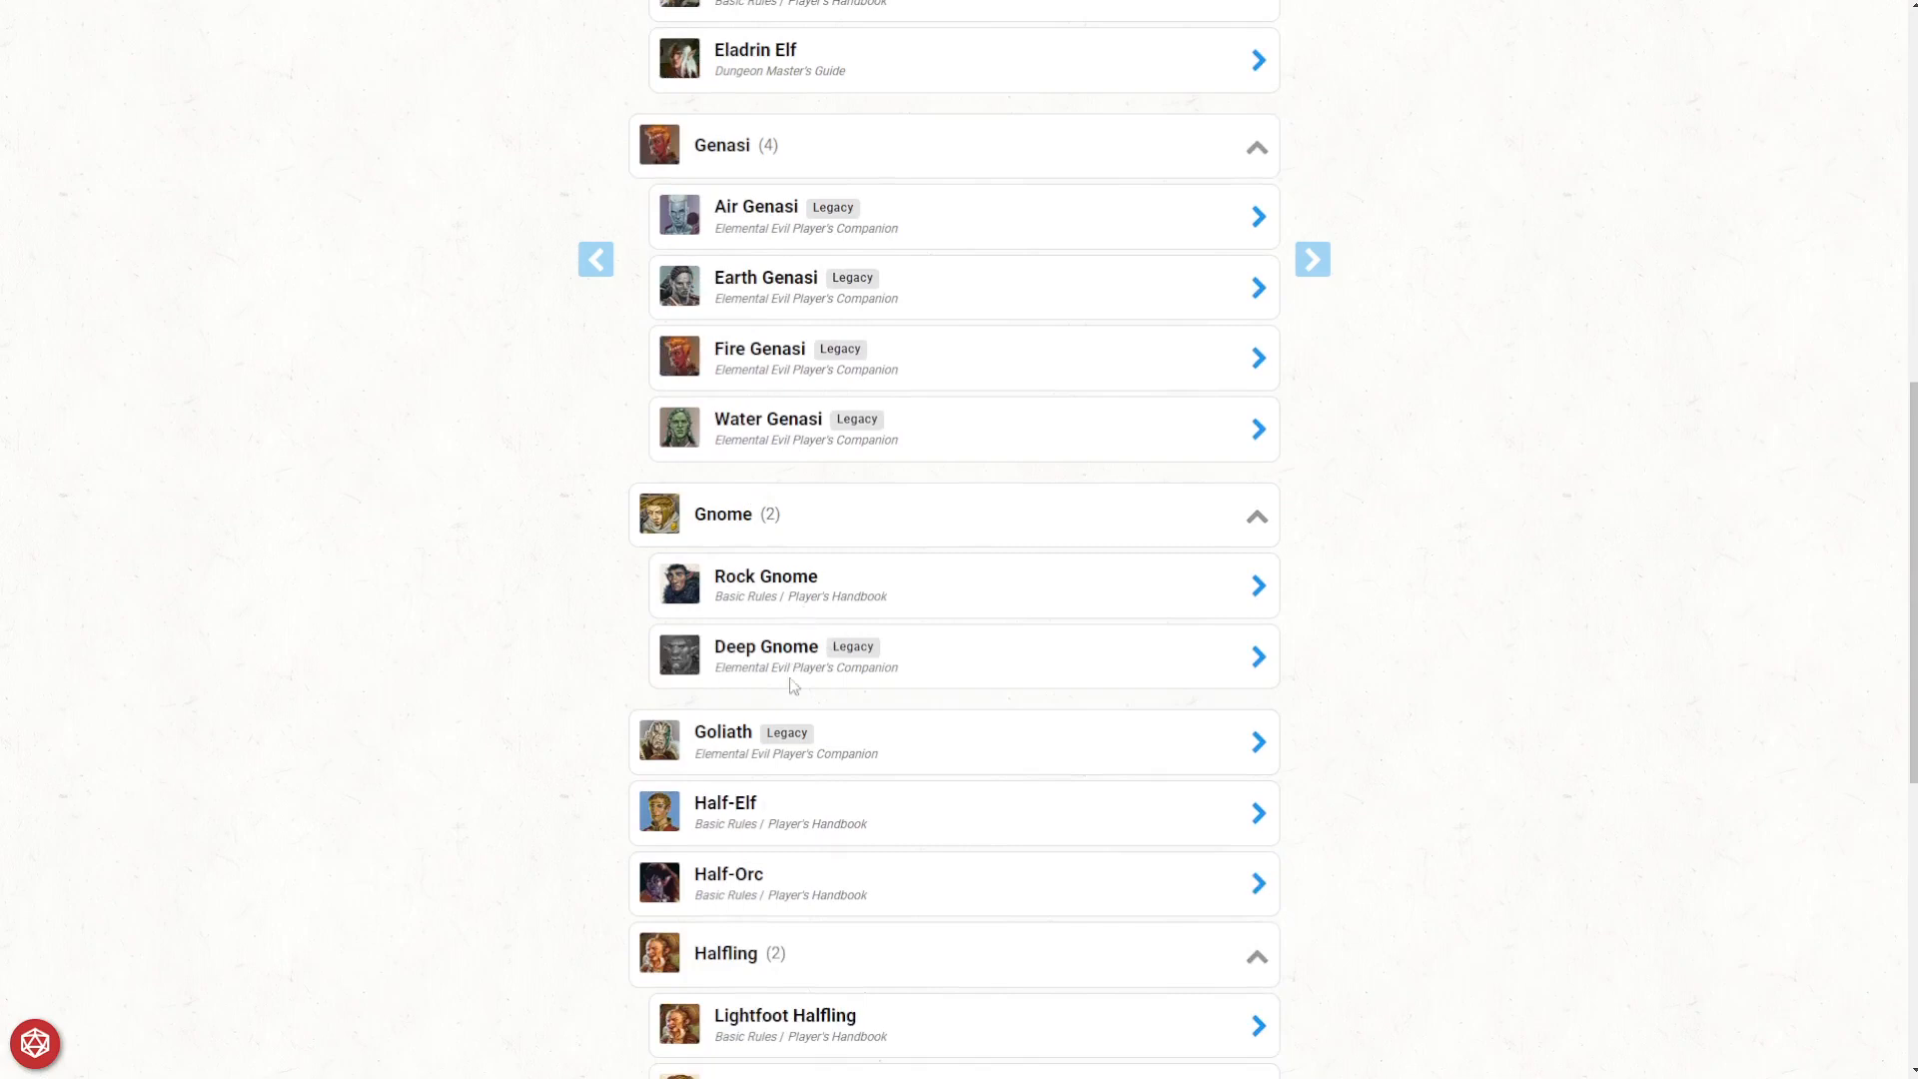
pyautogui.scroll(-4, 782, 720)
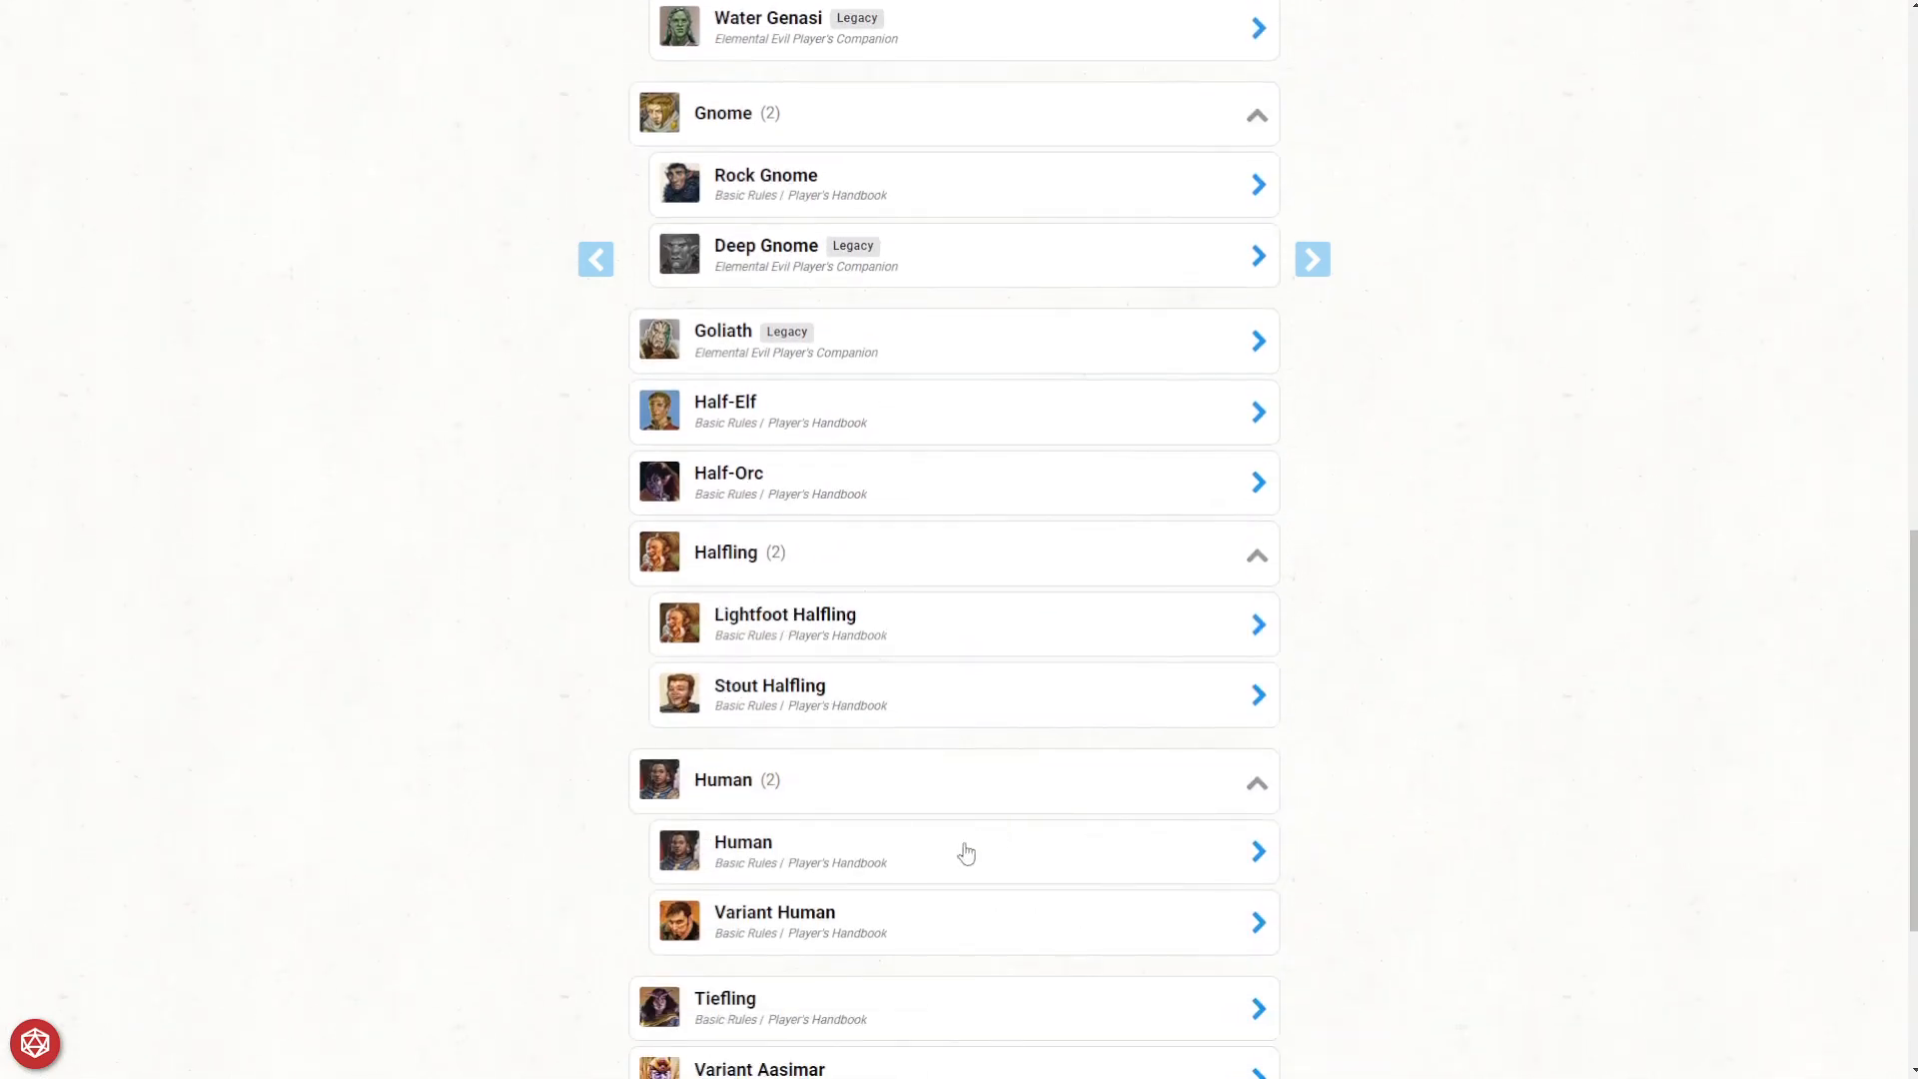
pyautogui.scroll(-2, 786, 816)
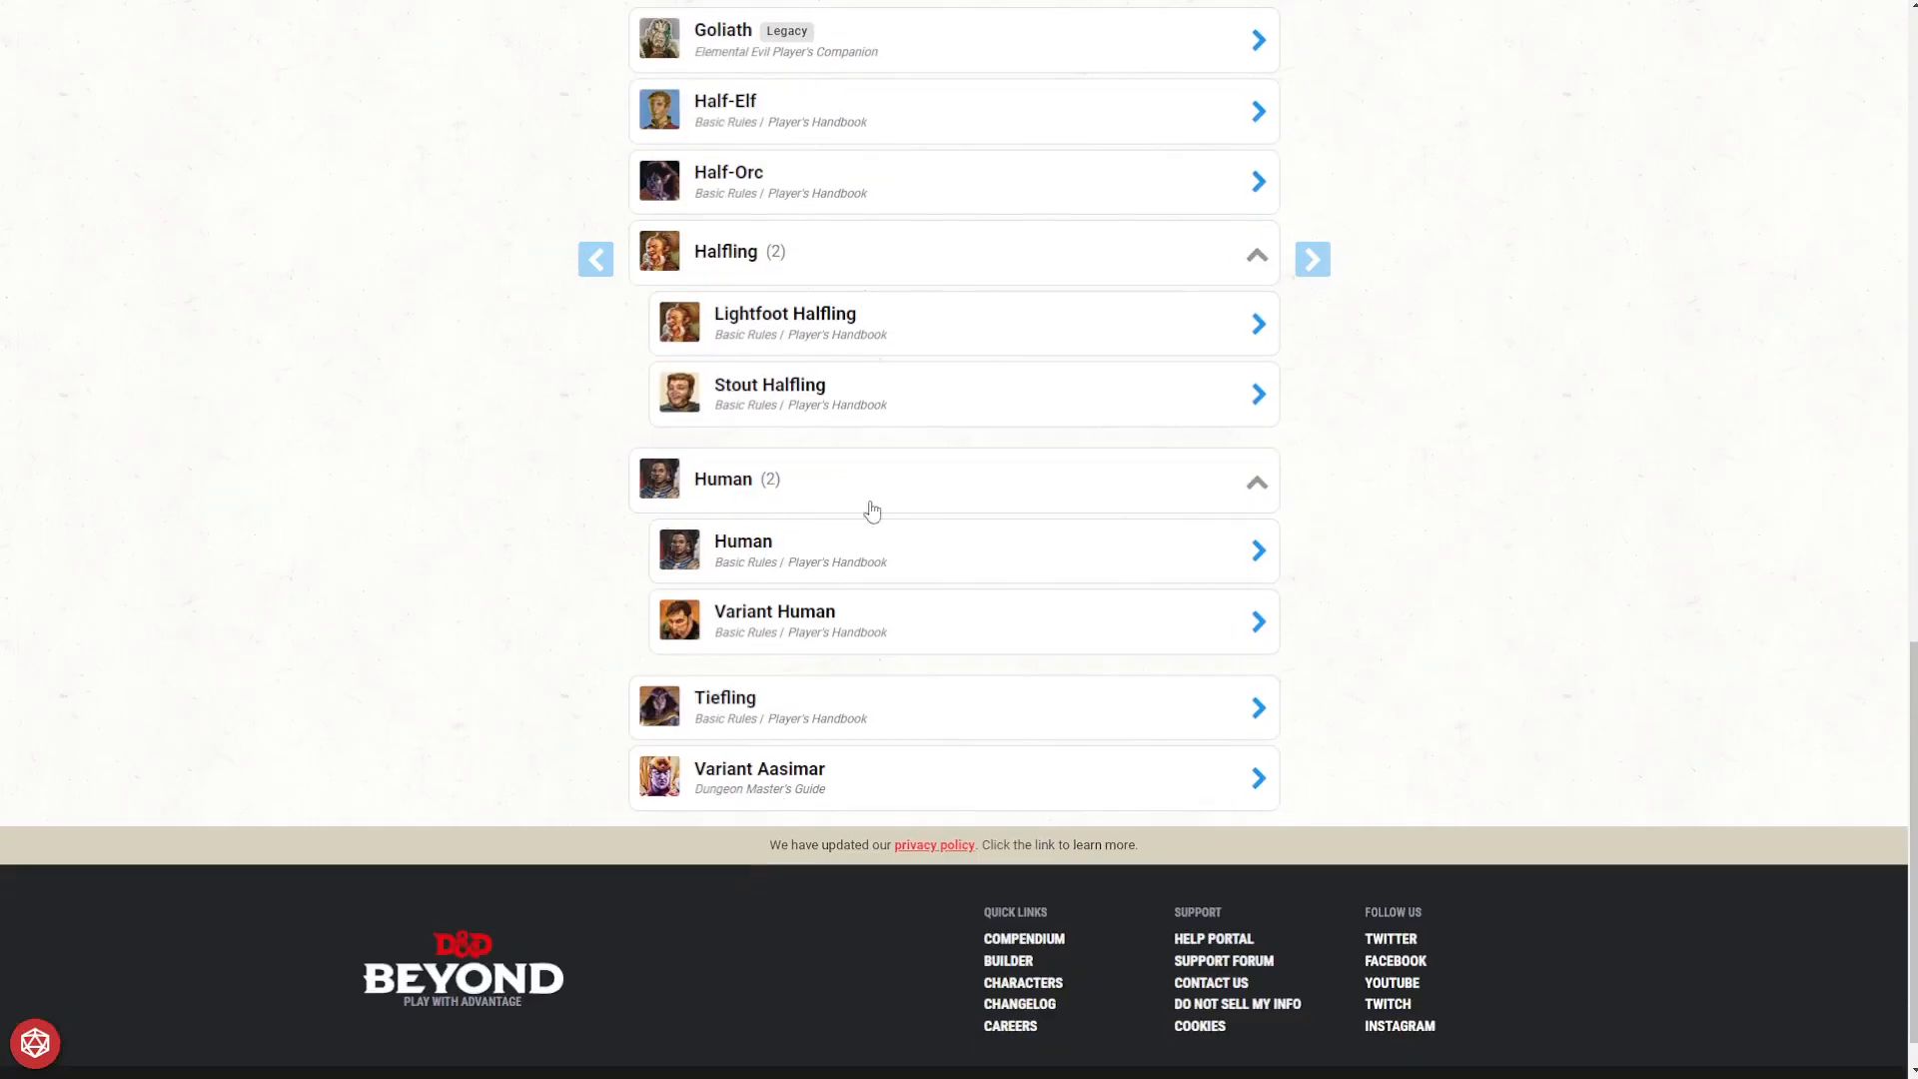
# Read through the Aarakocra traits and choose Aarakocra as the character's race.
pyautogui.scroll(12, 960, 664)
pyautogui.scroll(4, 892, 175)
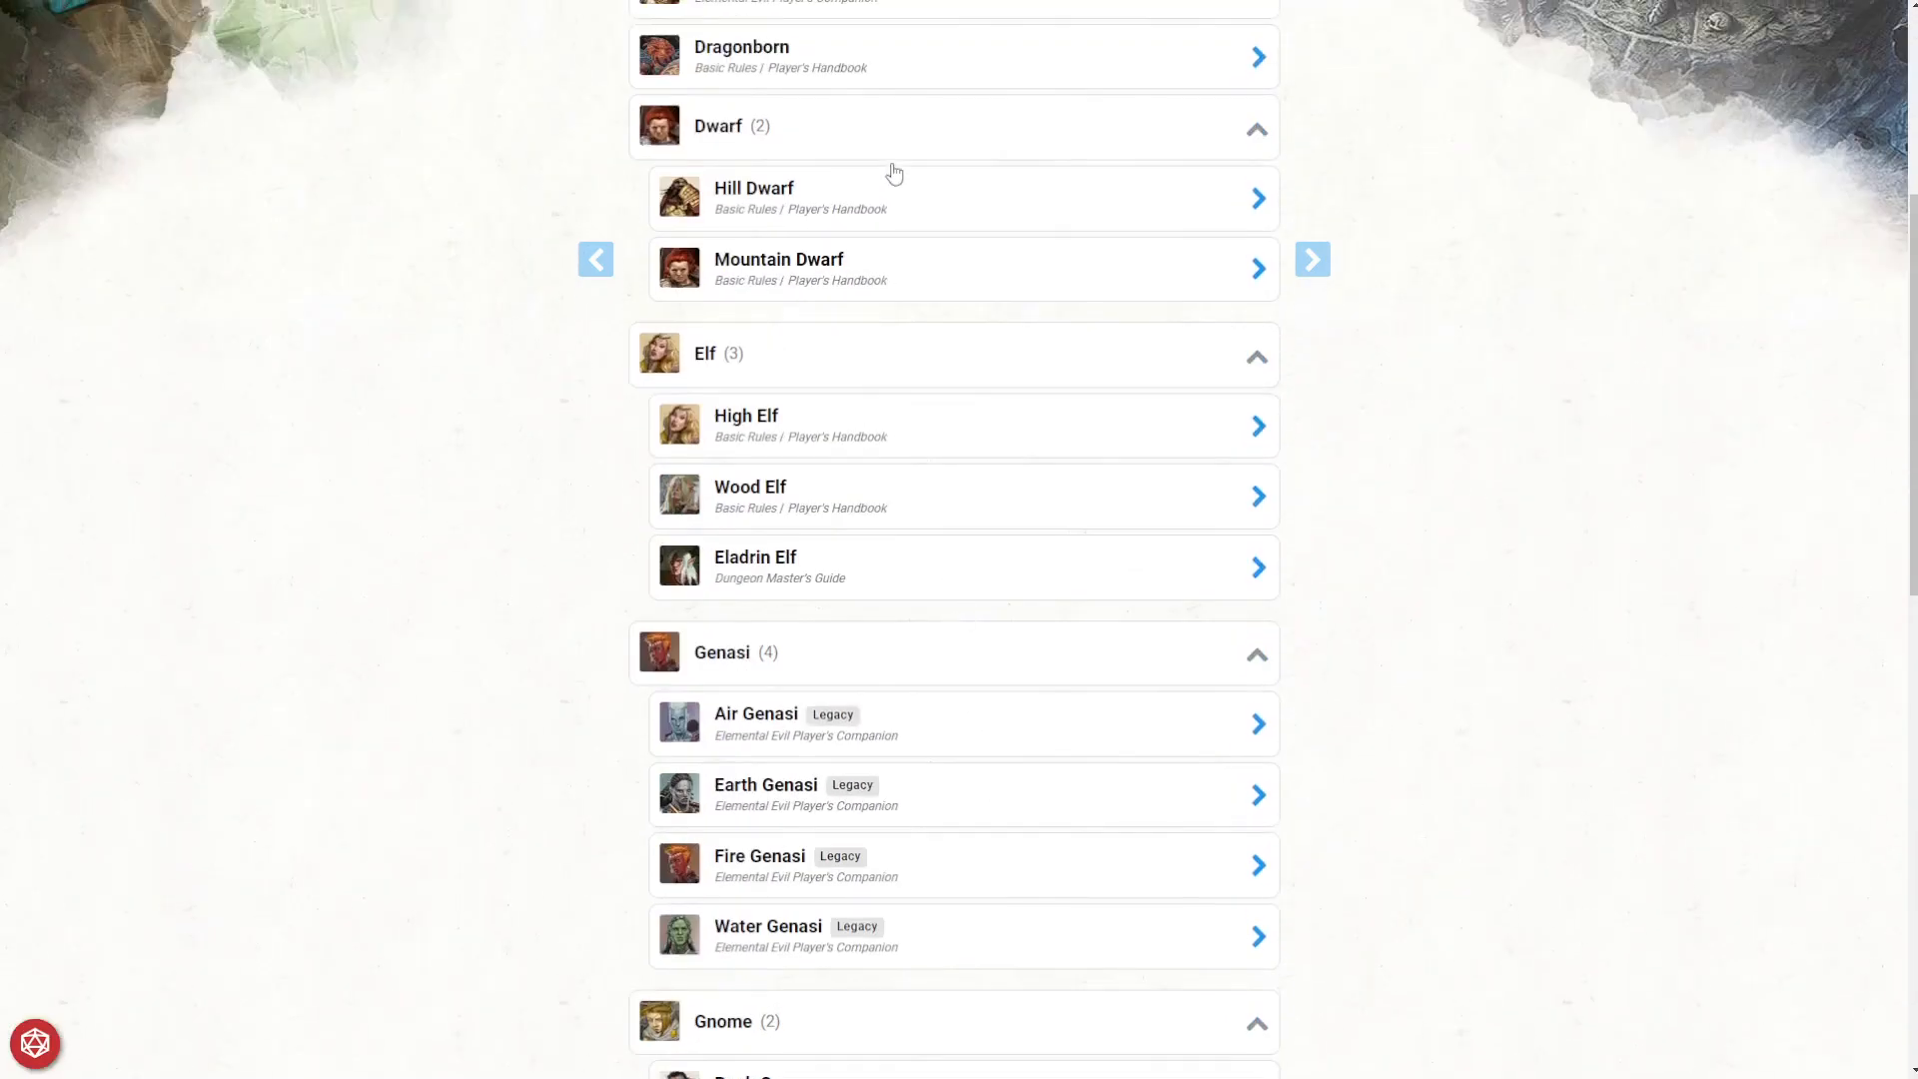
pyautogui.click(867, 378)
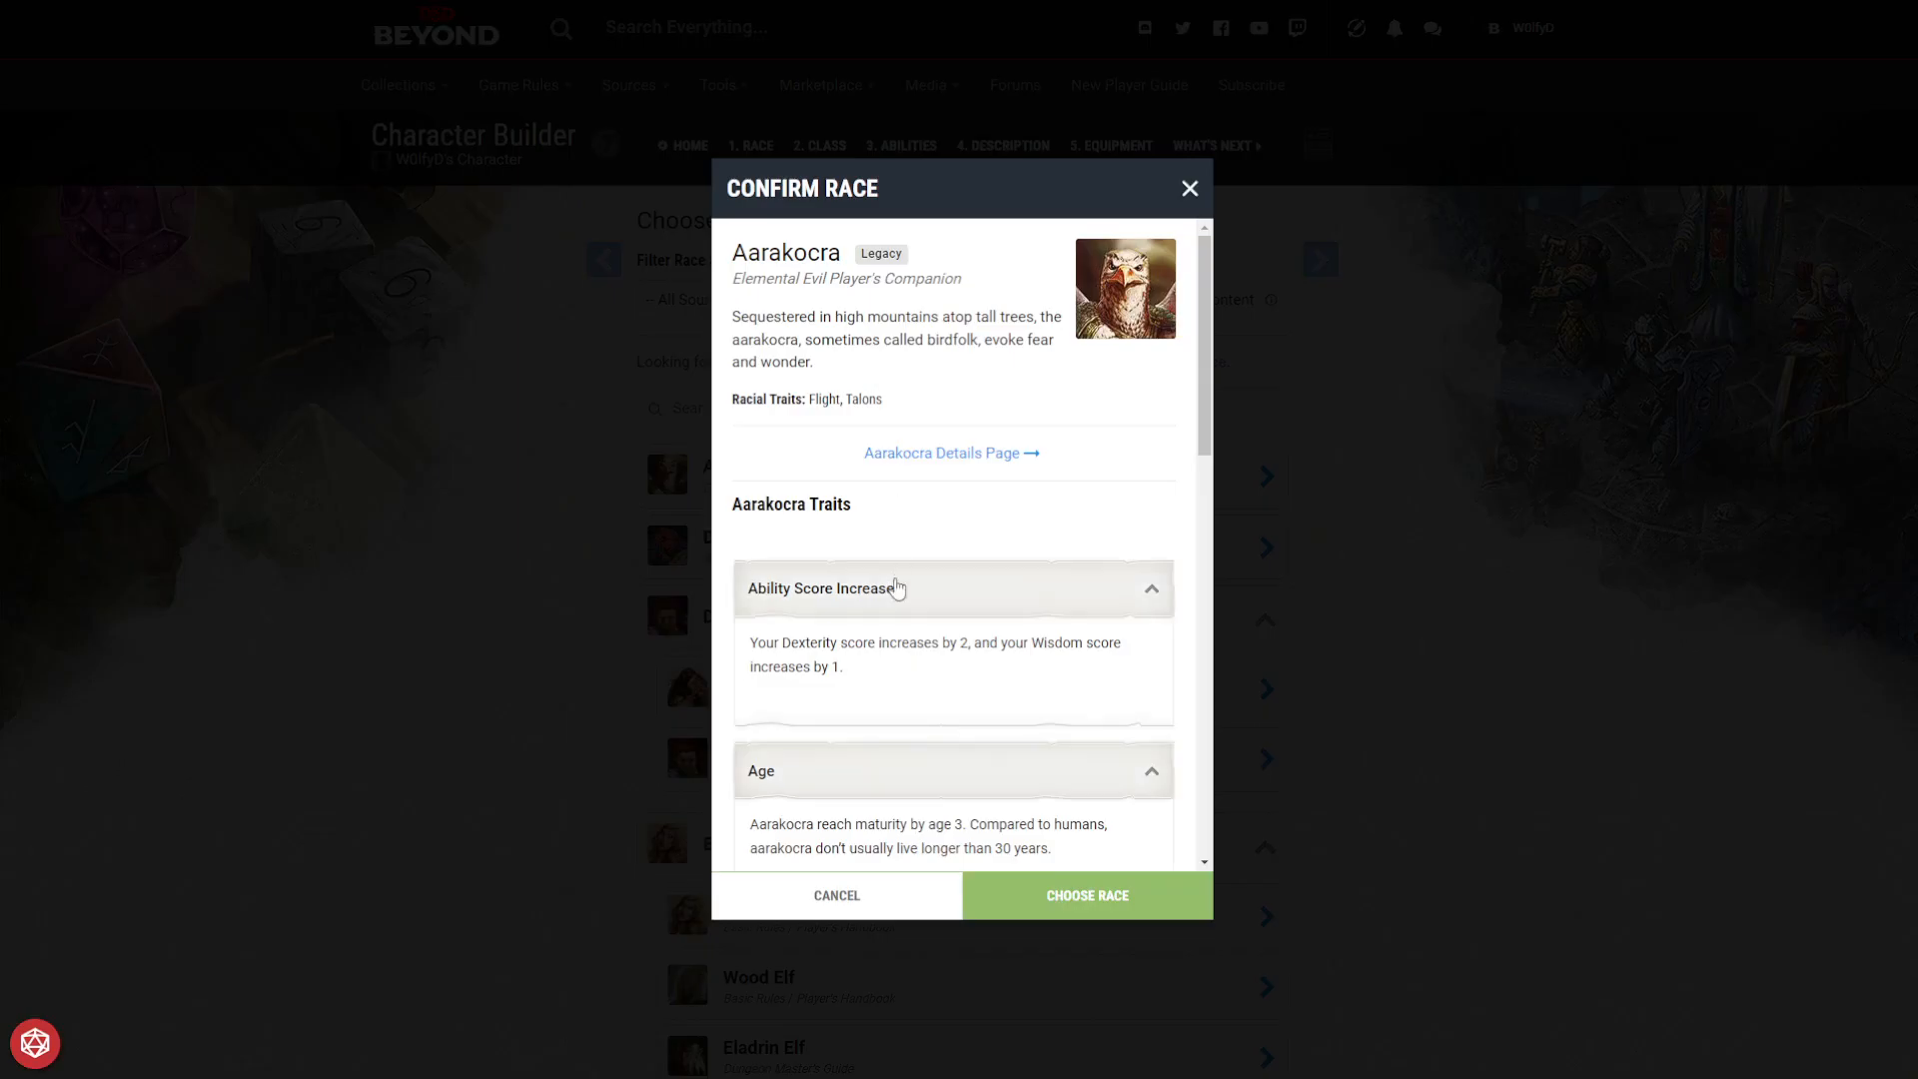
pyautogui.scroll(-11, 900, 599)
pyautogui.scroll(10, 962, 728)
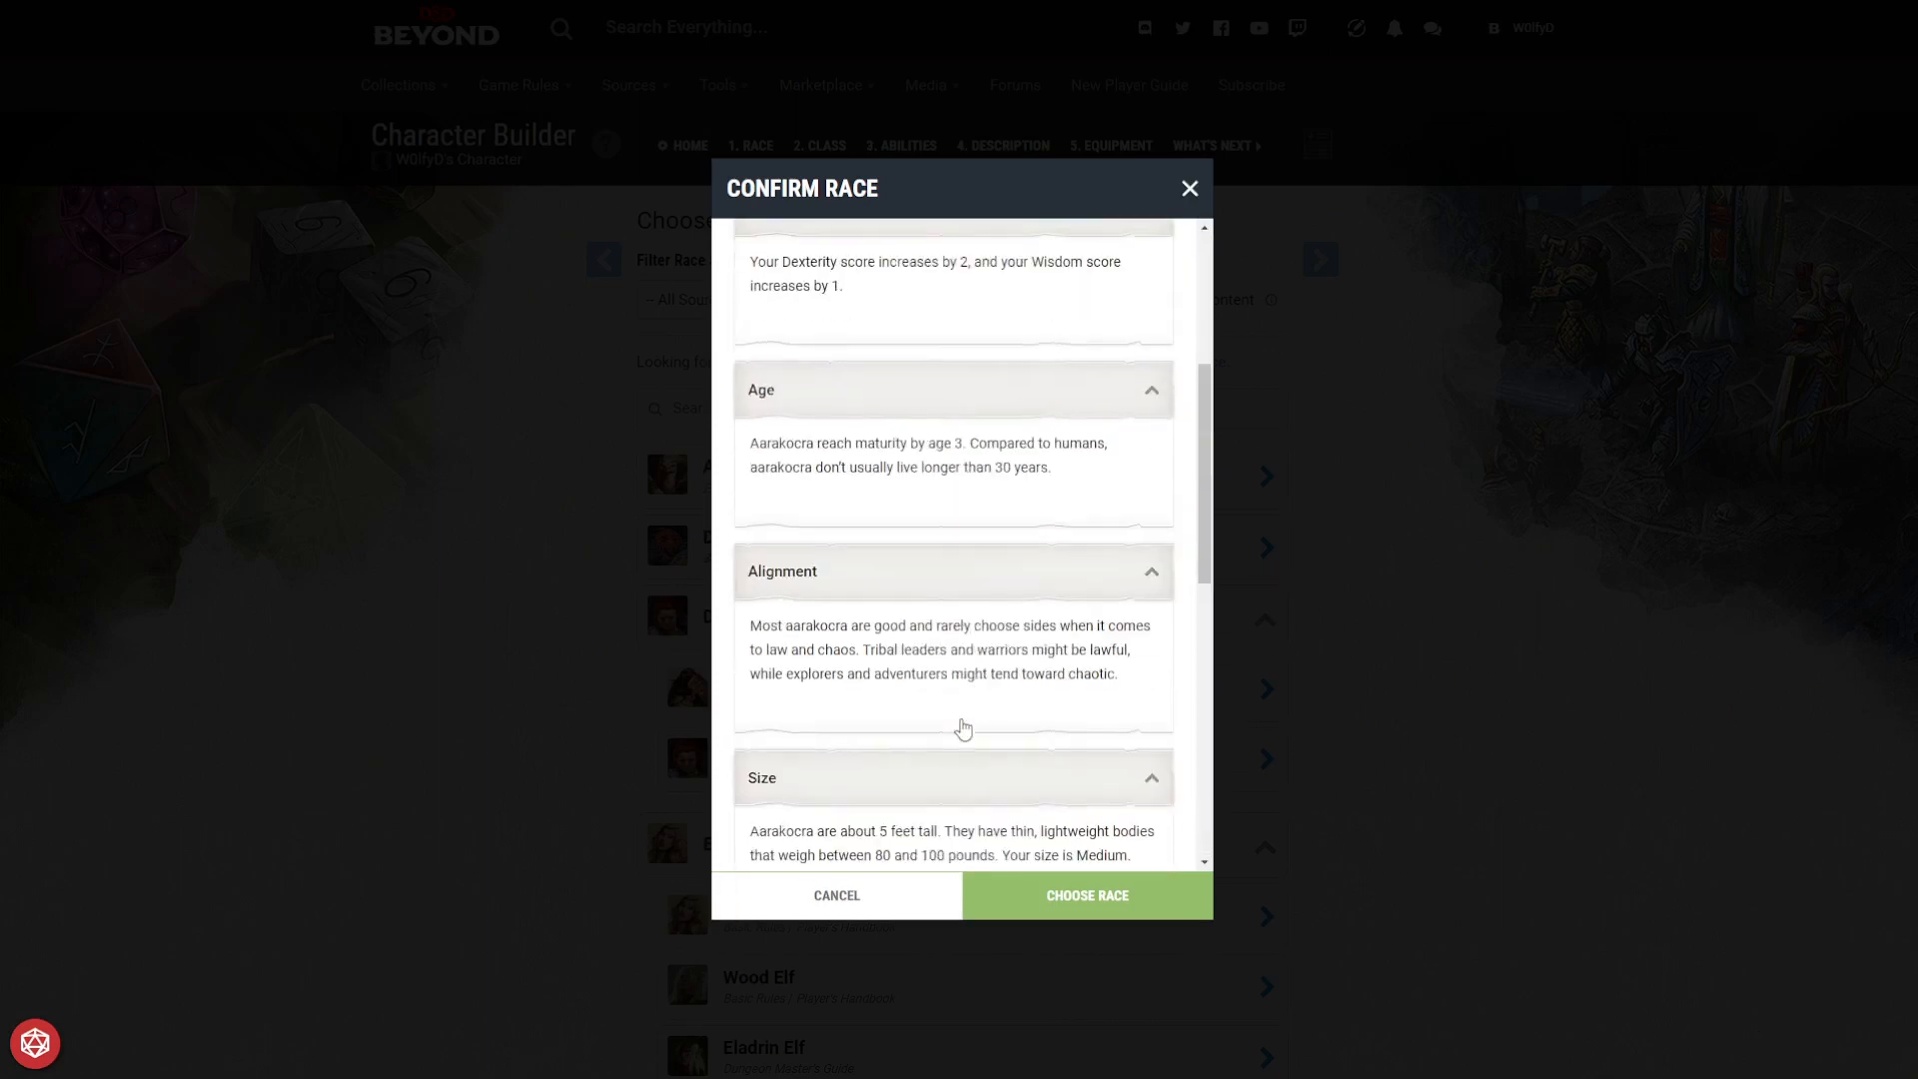
pyautogui.scroll(-4, 962, 729)
pyautogui.scroll(-4, 960, 745)
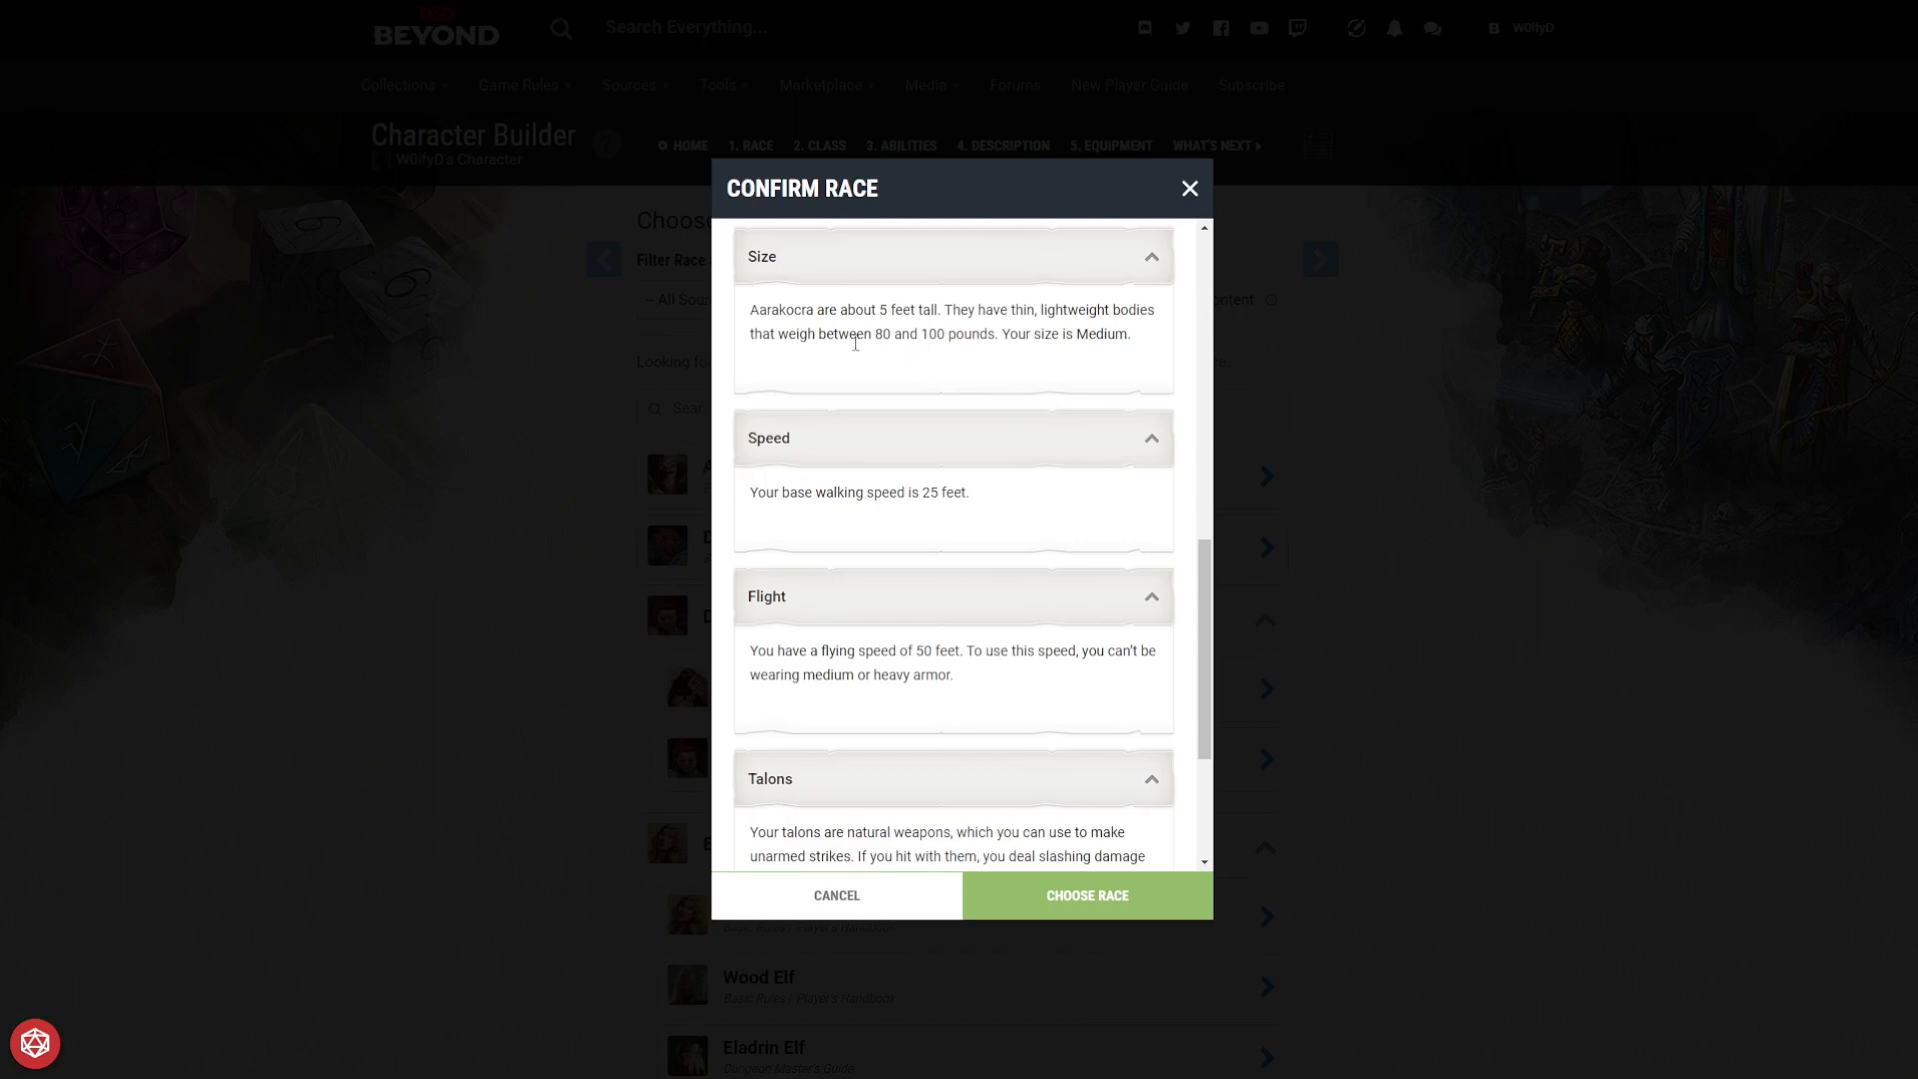
pyautogui.scroll(-1, 864, 450)
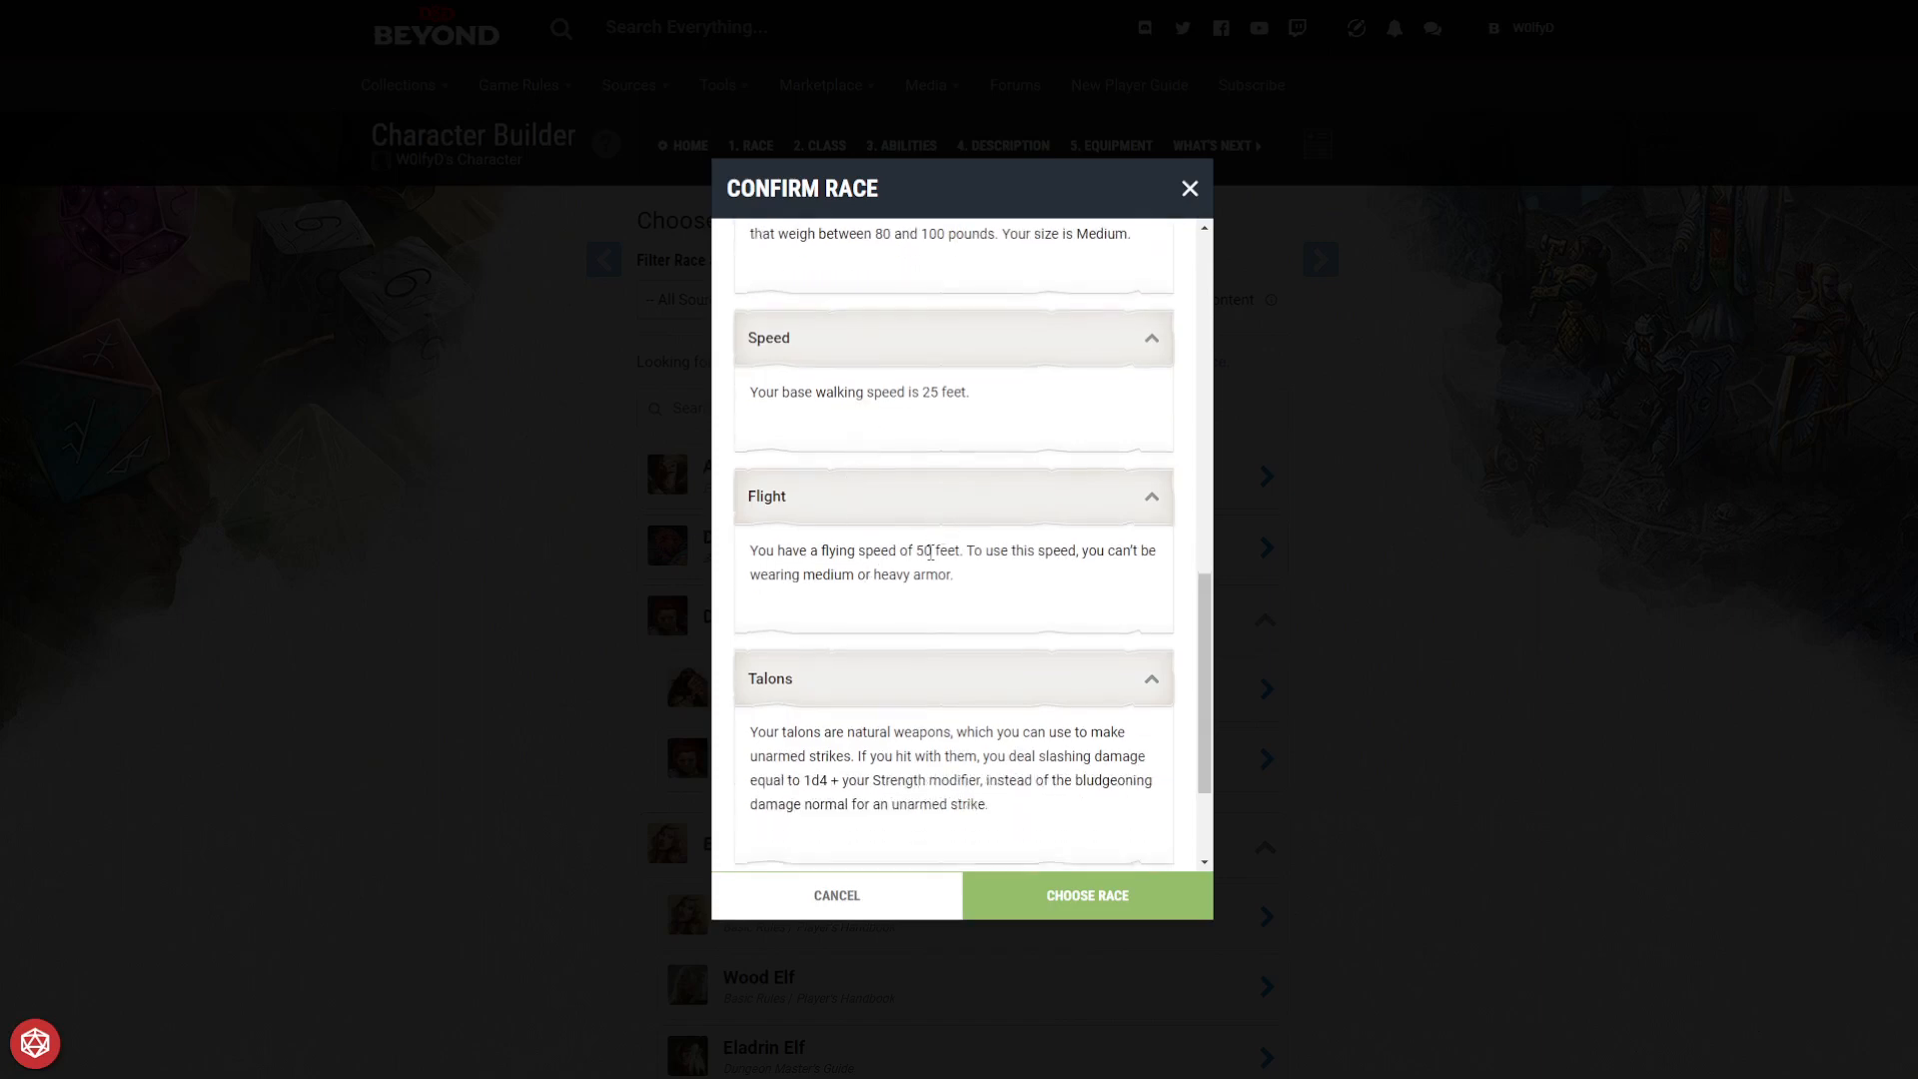
pyautogui.scroll(-2, 999, 639)
pyautogui.scroll(1, 974, 559)
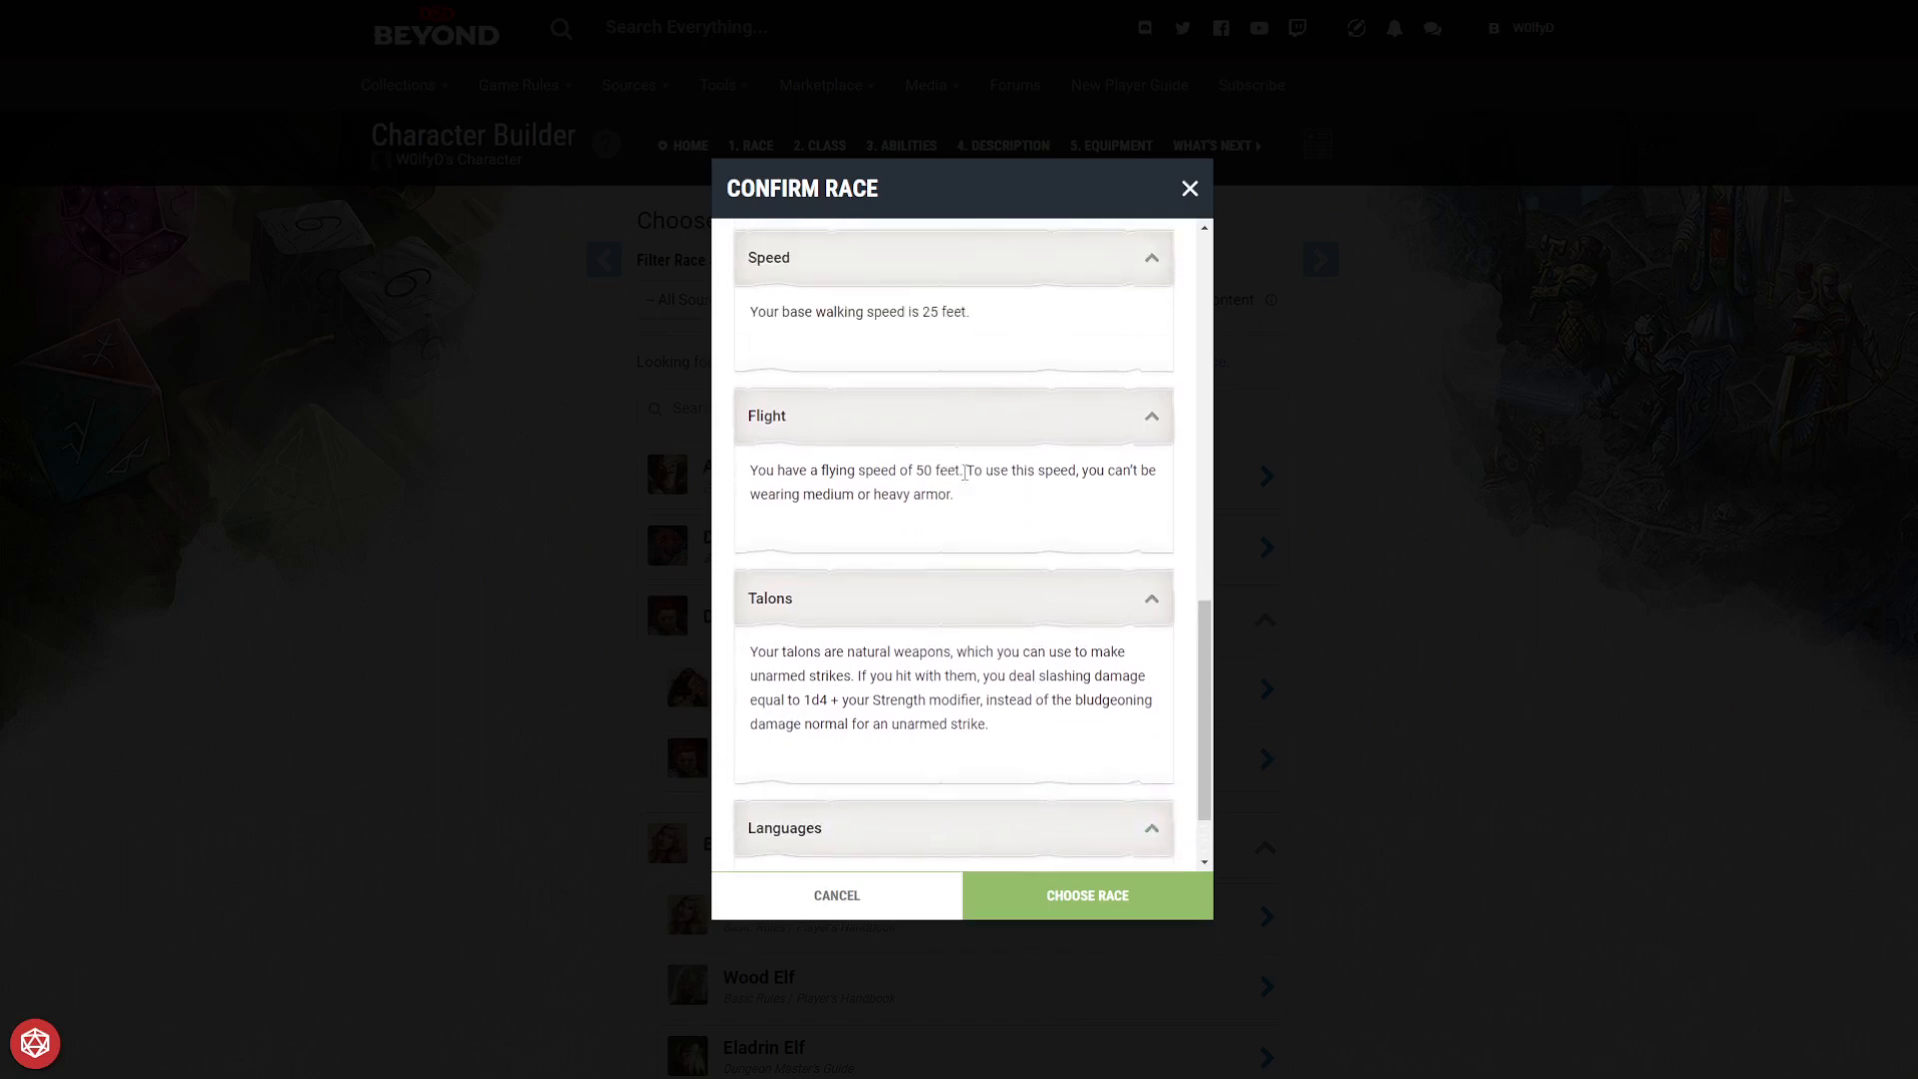
pyautogui.scroll(-1, 965, 473)
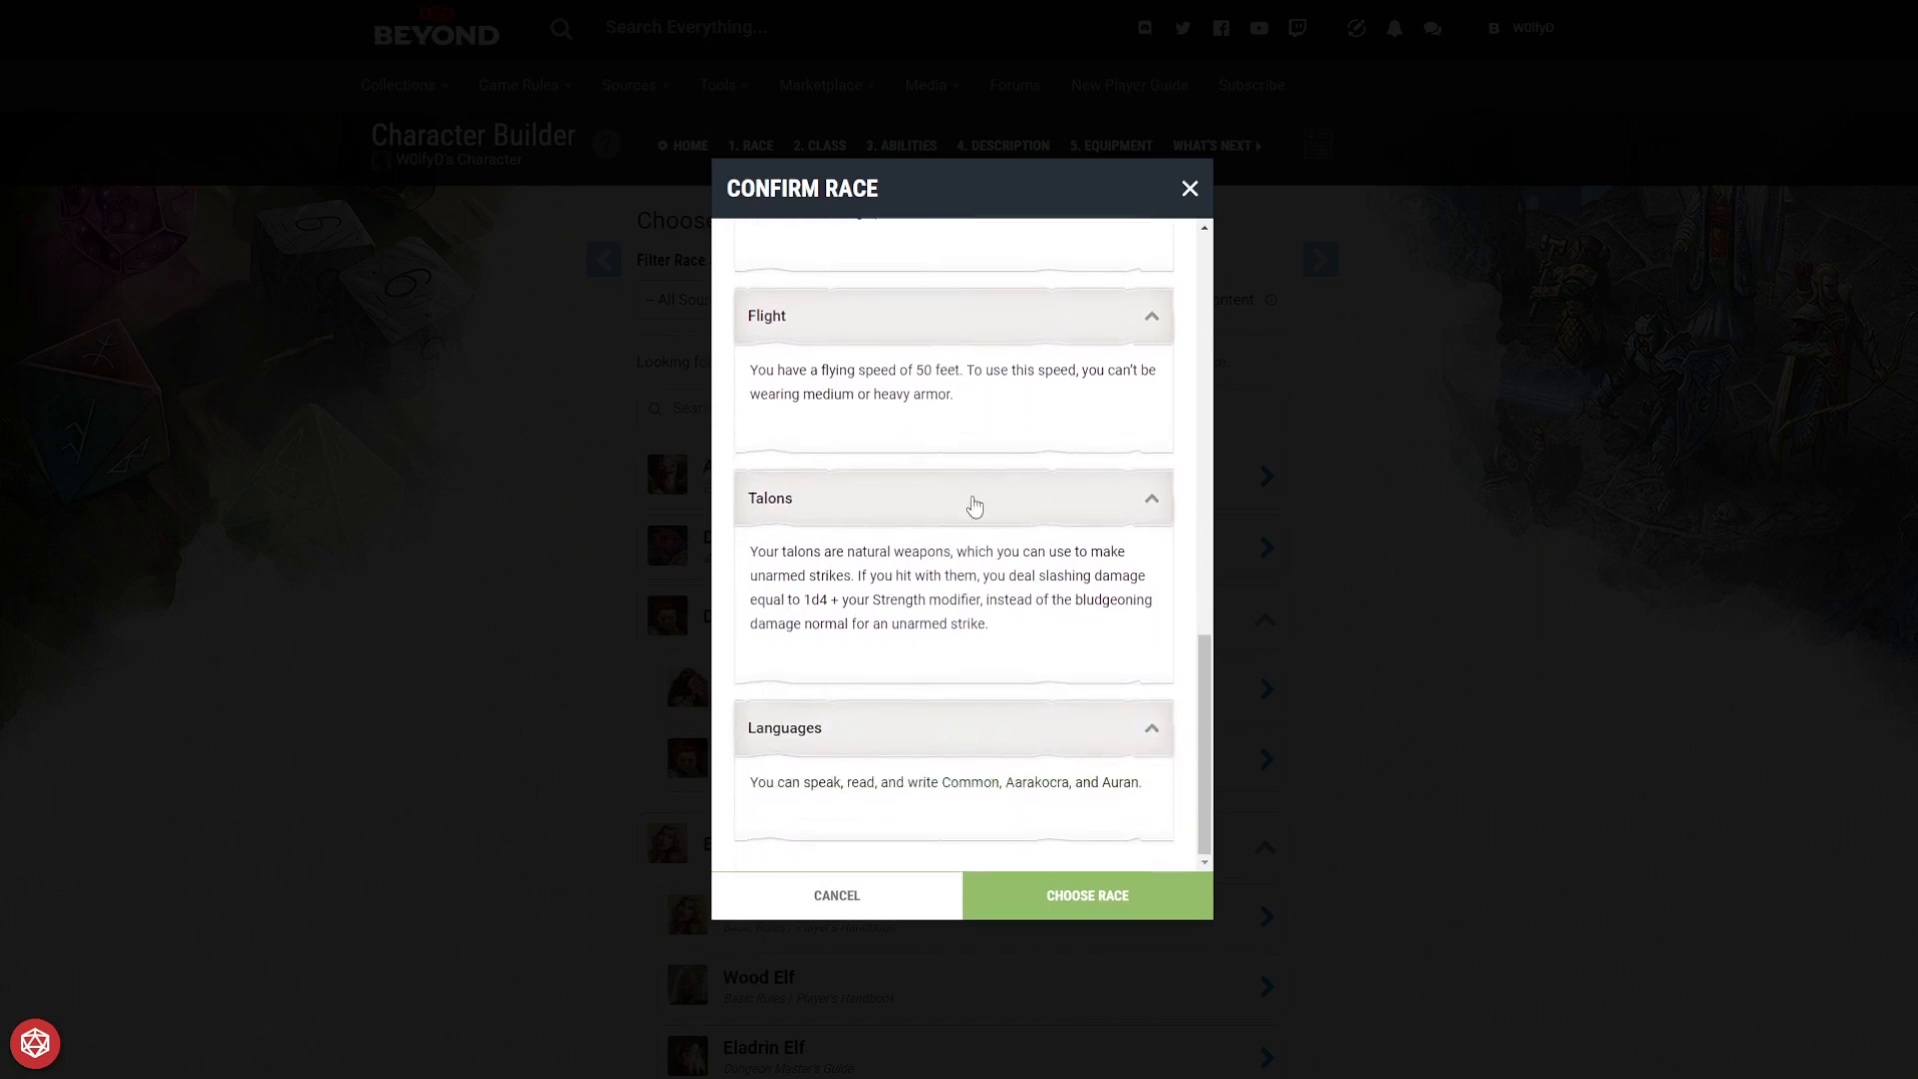
pyautogui.scroll(5, 1116, 778)
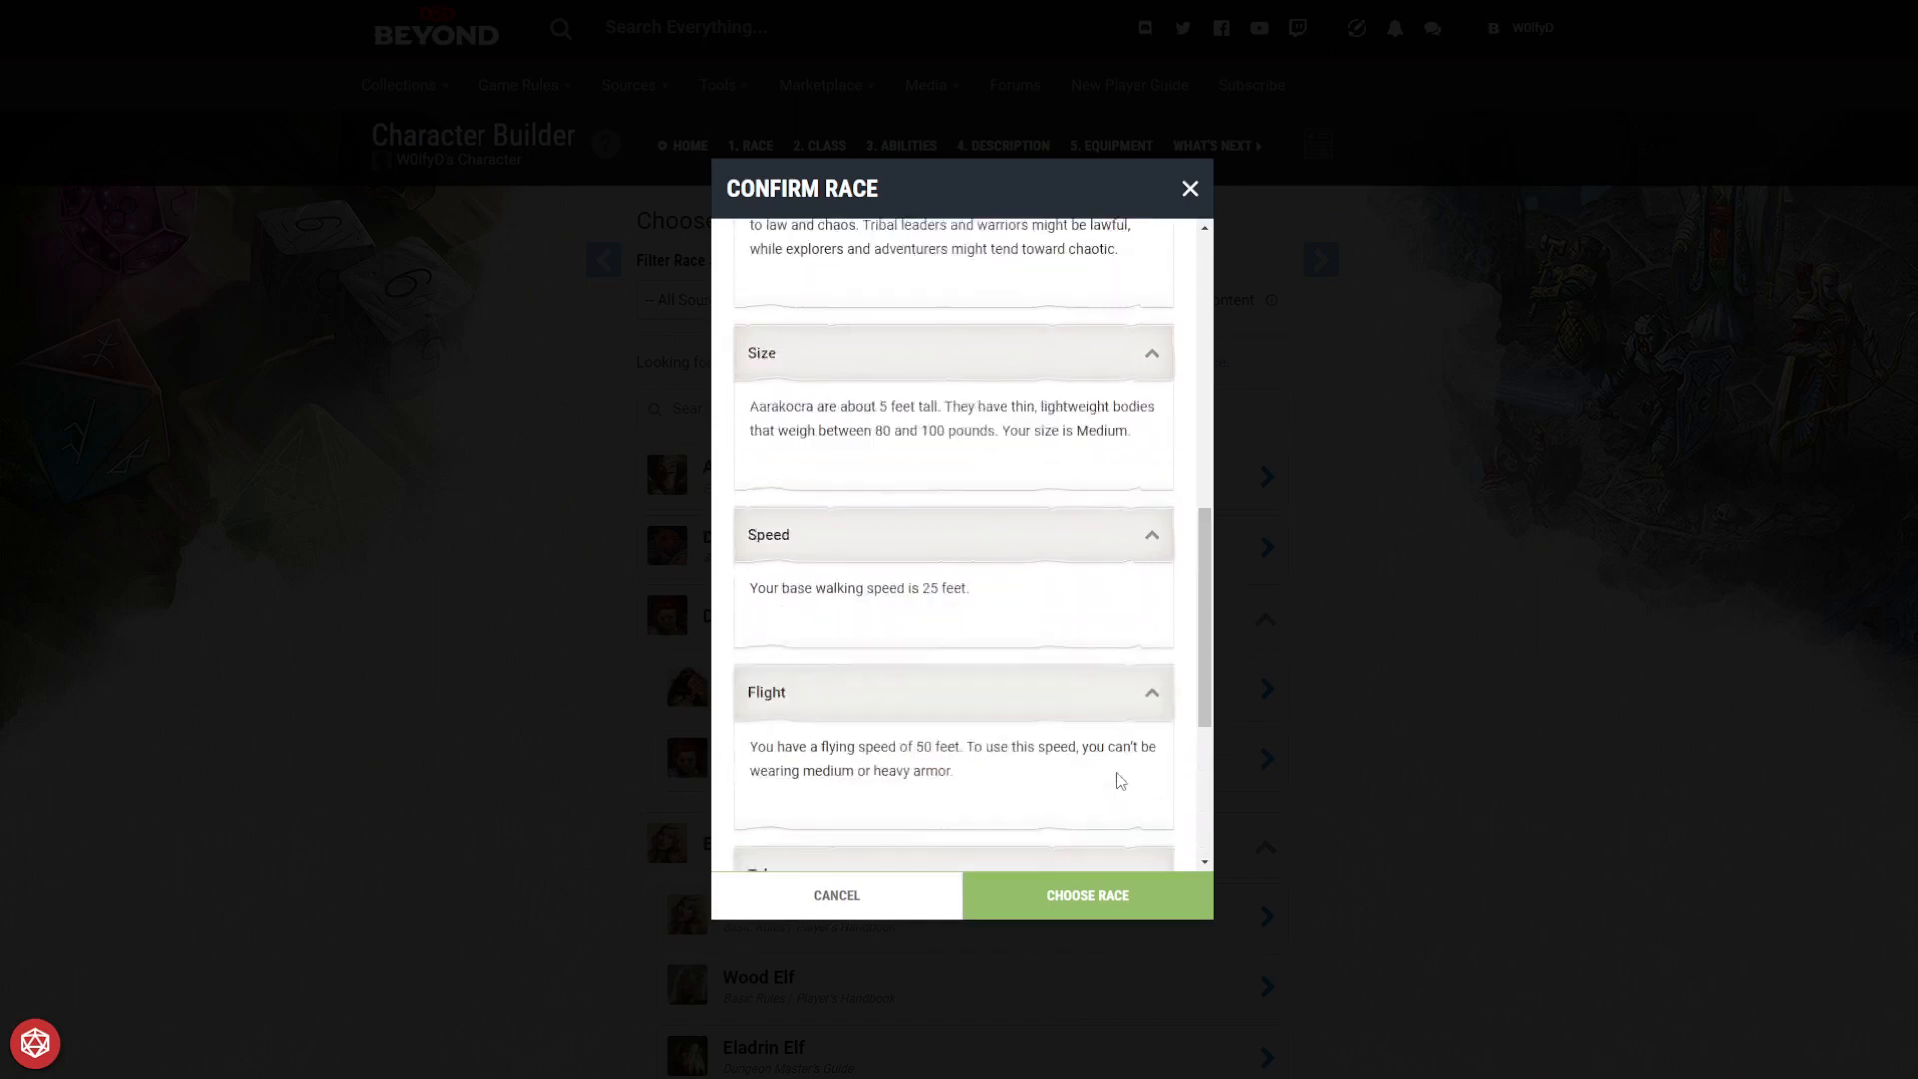
pyautogui.scroll(2, 1120, 780)
pyautogui.scroll(3, 1109, 771)
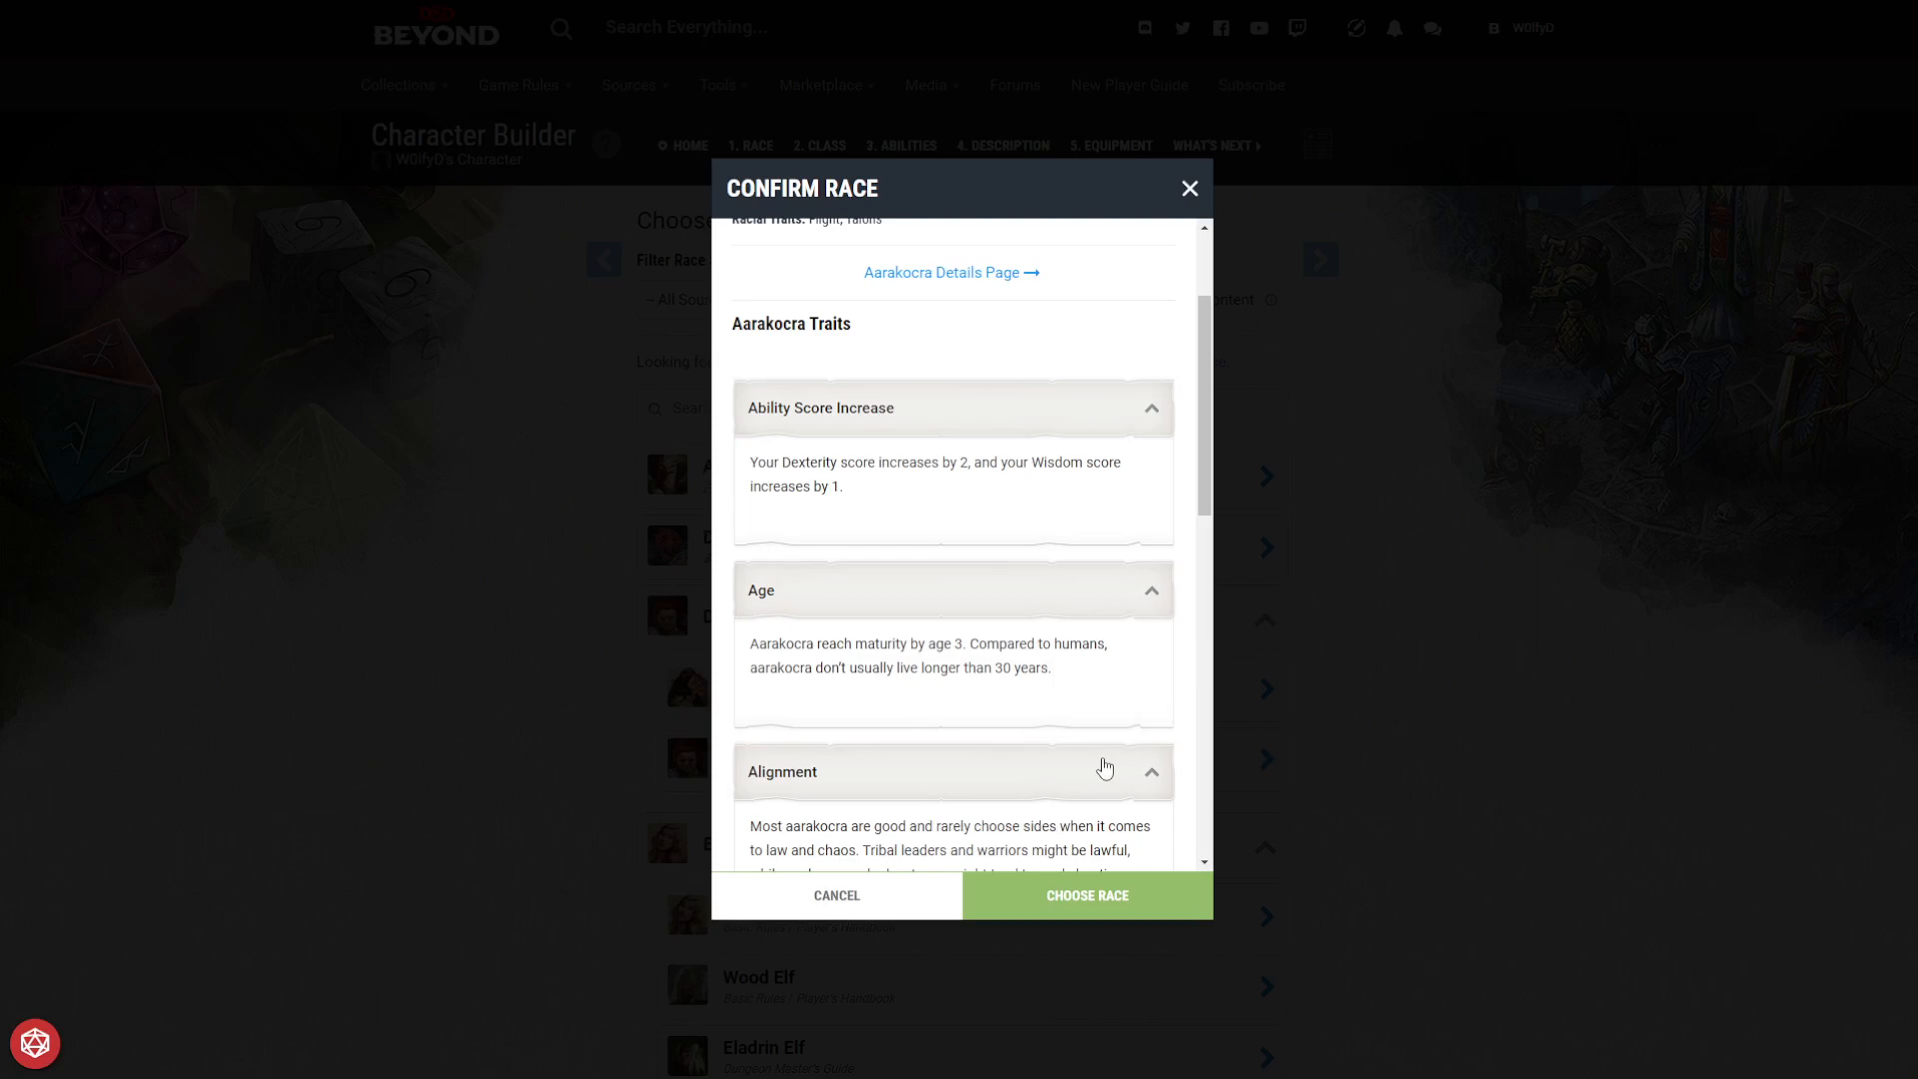
pyautogui.click(1053, 889)
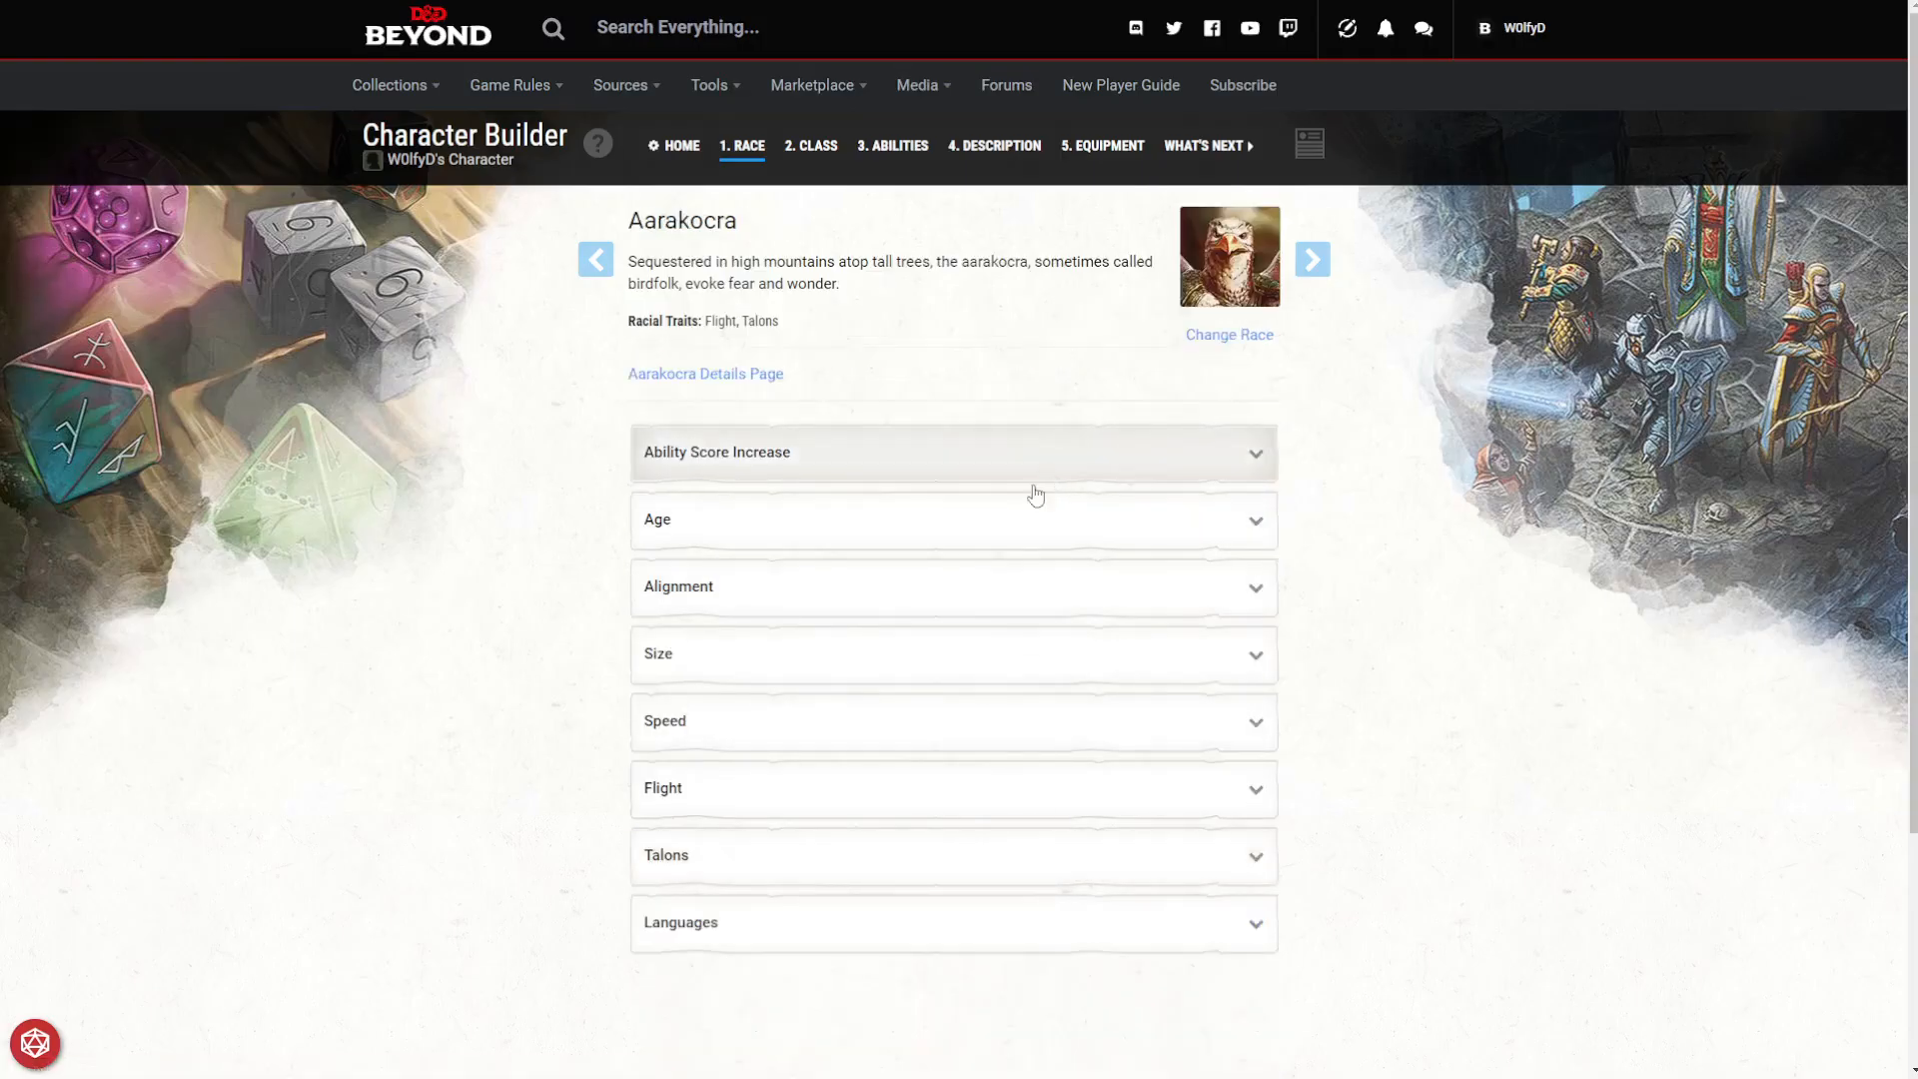
# Expand the Speed, Size and Age traits of the chosen race one by one and collapse them again.
pyautogui.click(895, 734)
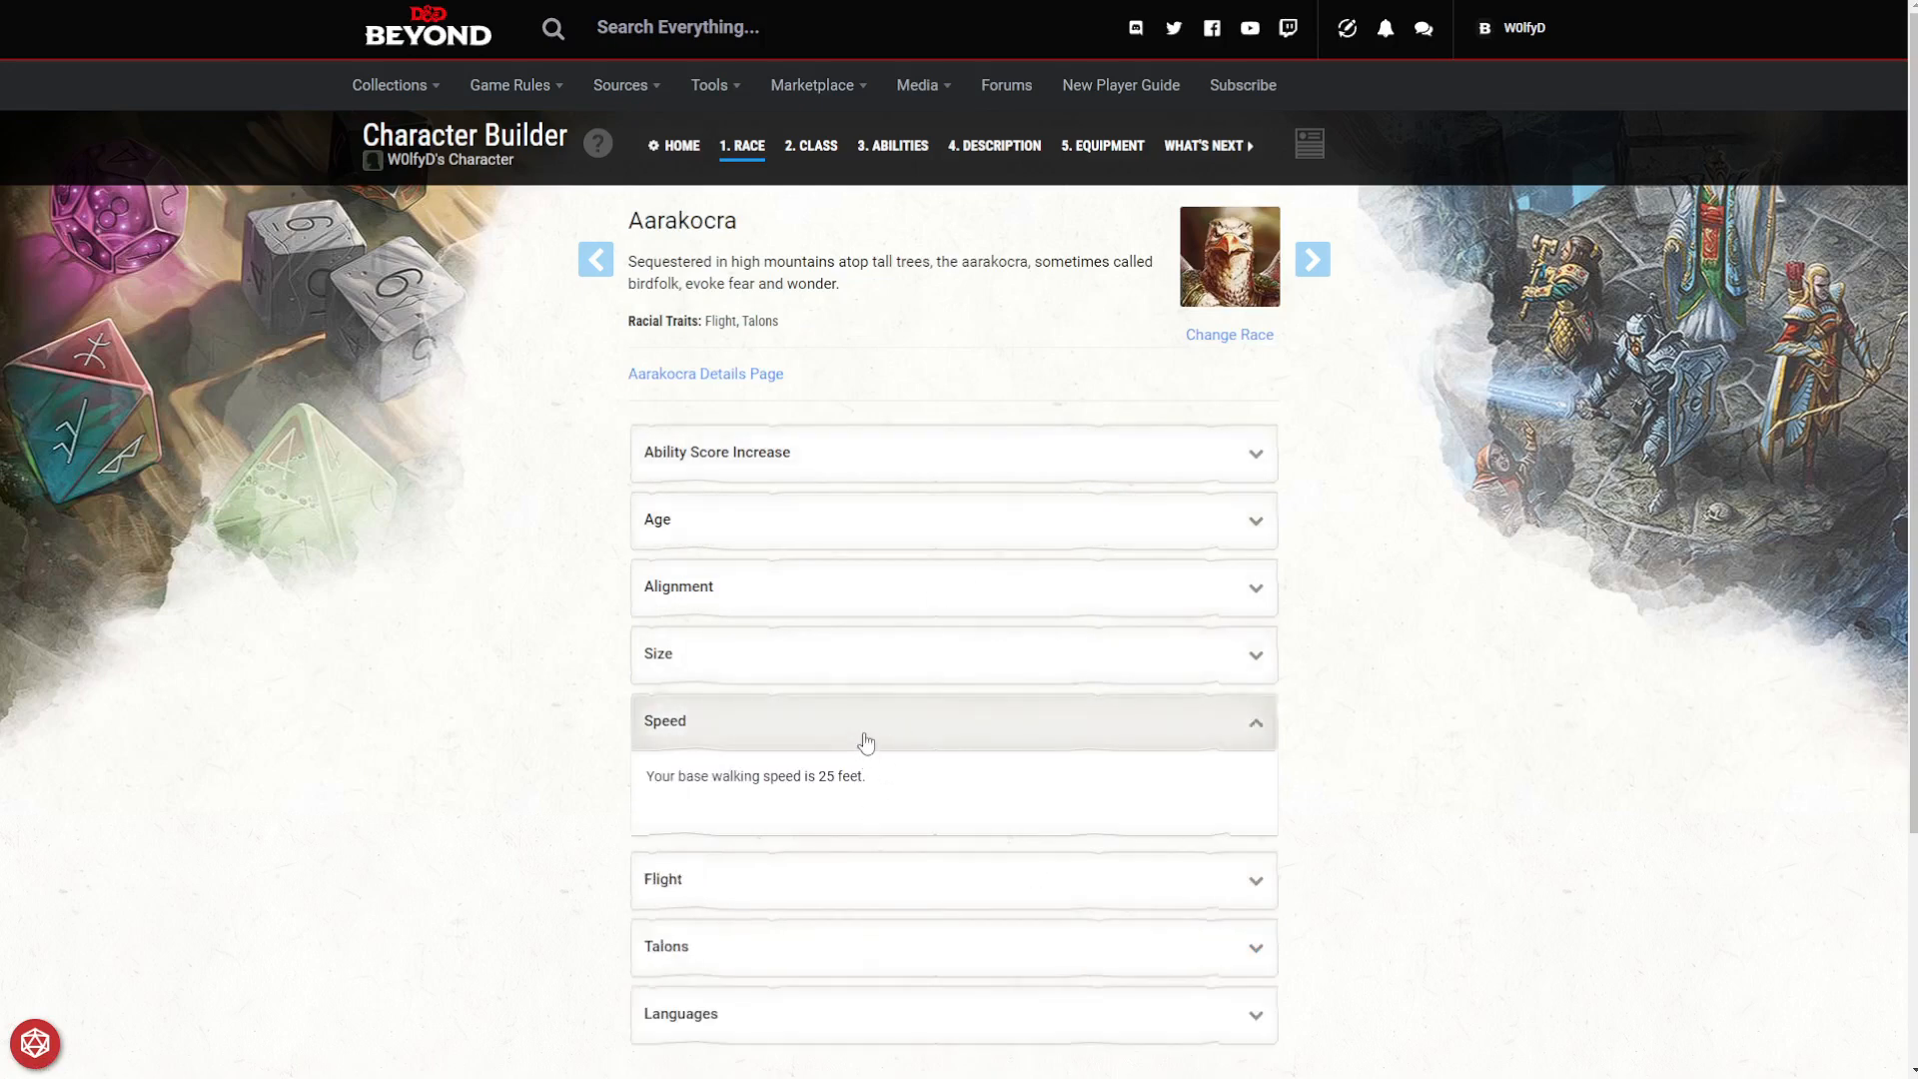
pyautogui.click(866, 742)
pyautogui.click(830, 670)
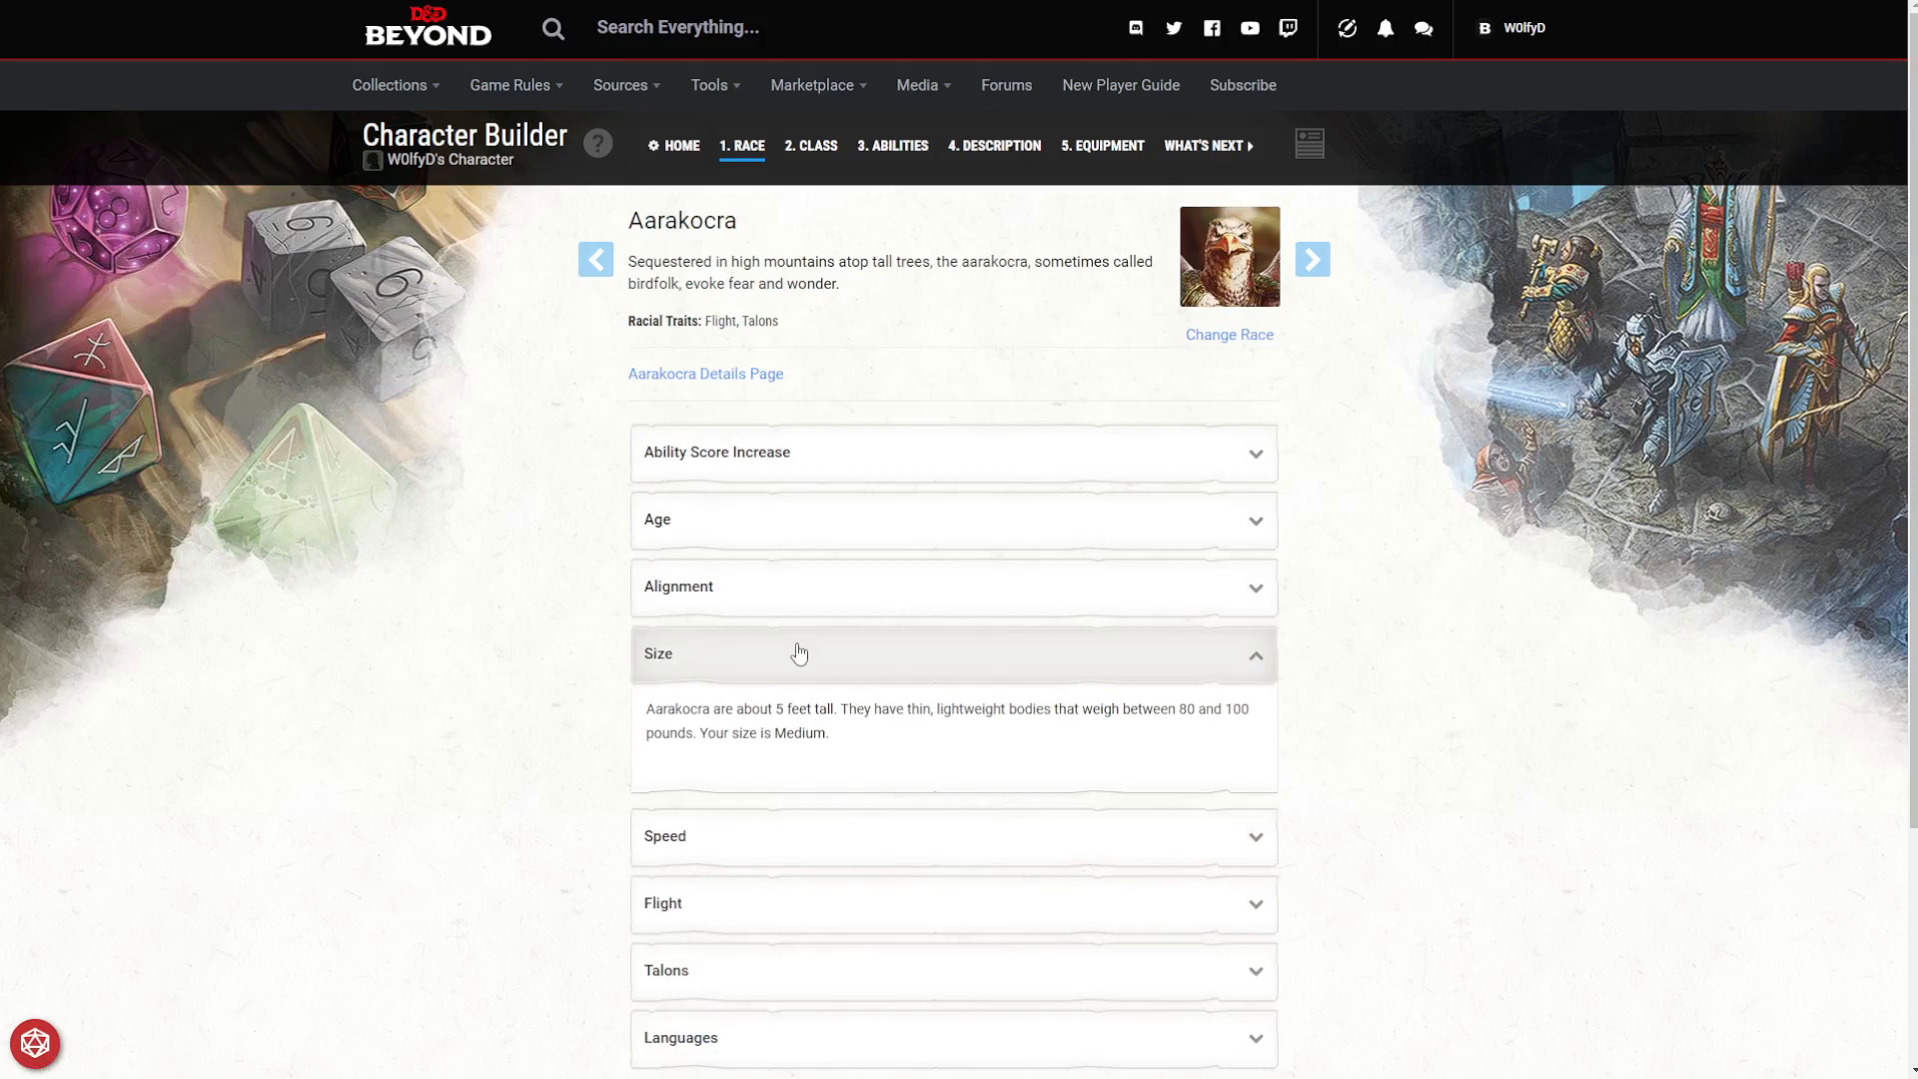
pyautogui.click(797, 650)
pyautogui.click(774, 537)
pyautogui.click(774, 537)
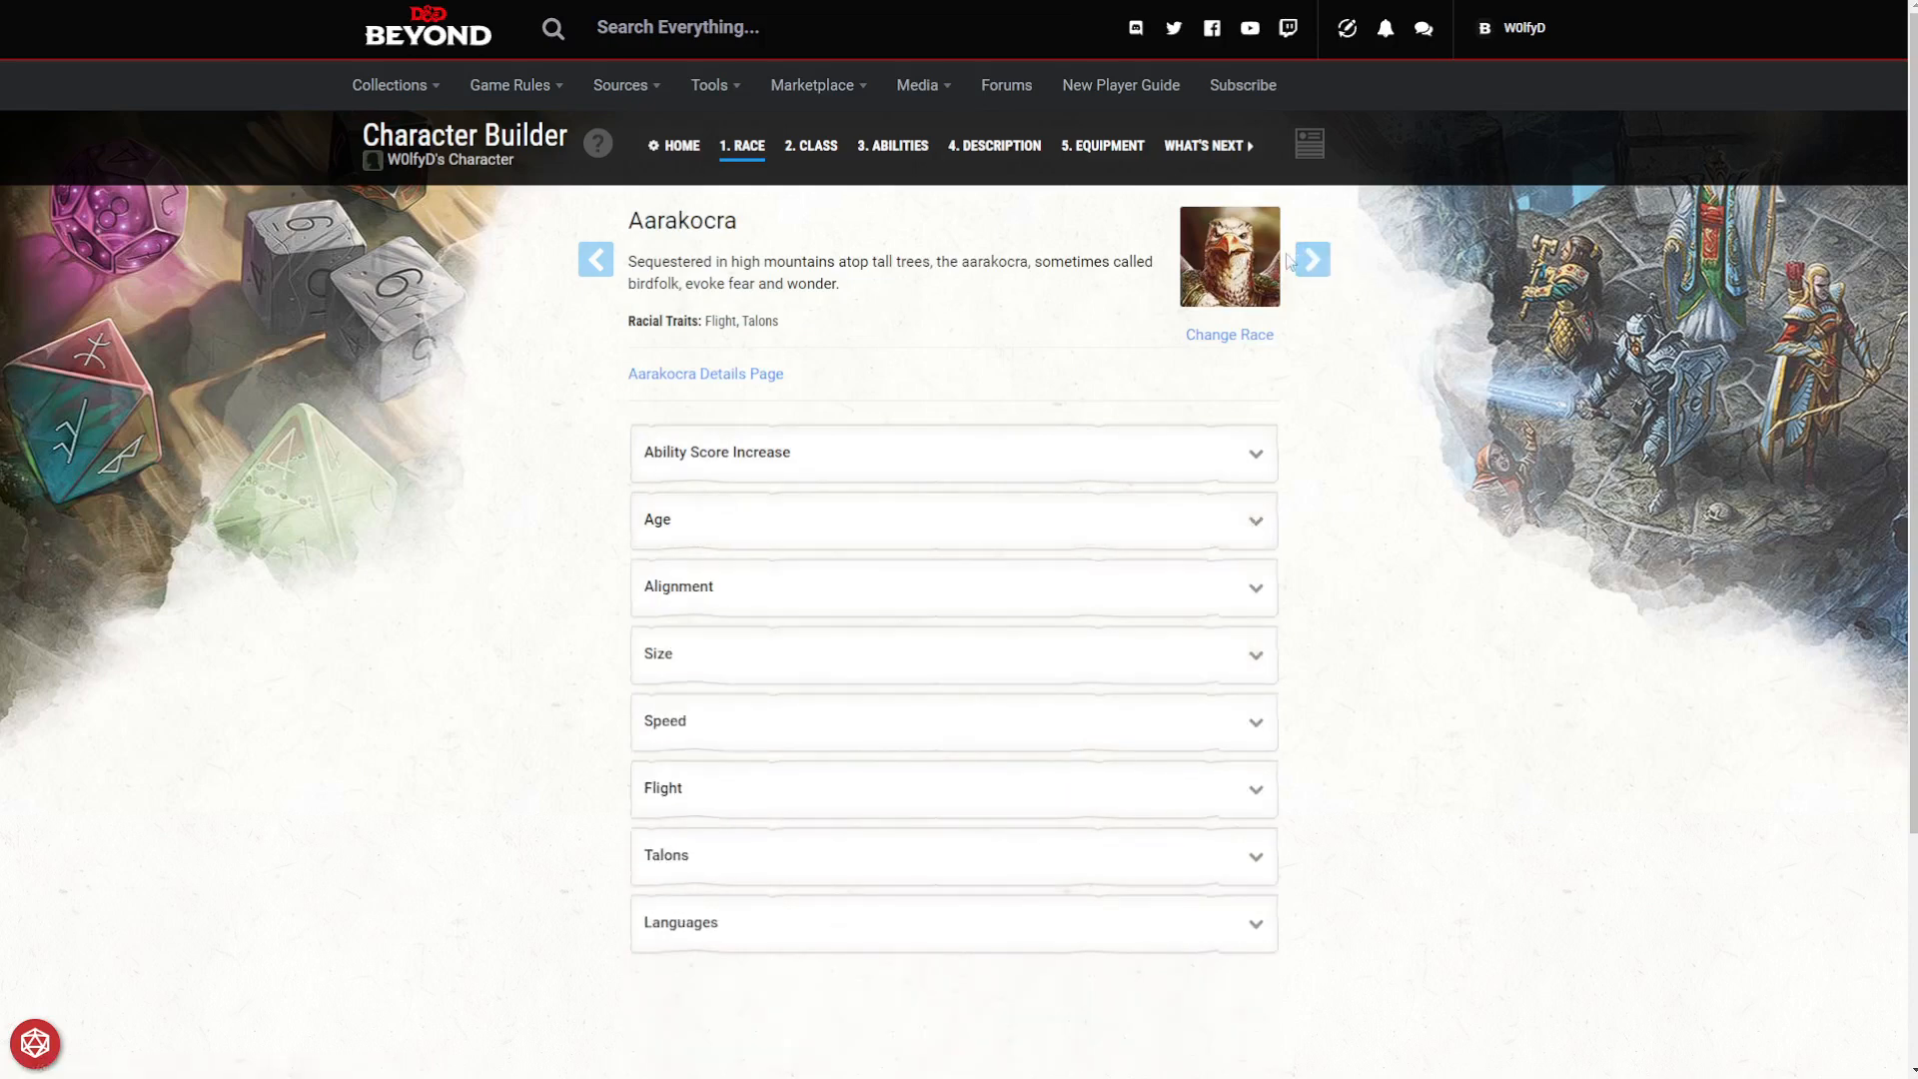
# Proceed to the class selection page and look through the Warlock's class features without adding the class.
pyautogui.click(1321, 262)
pyautogui.scroll(-1, 979, 350)
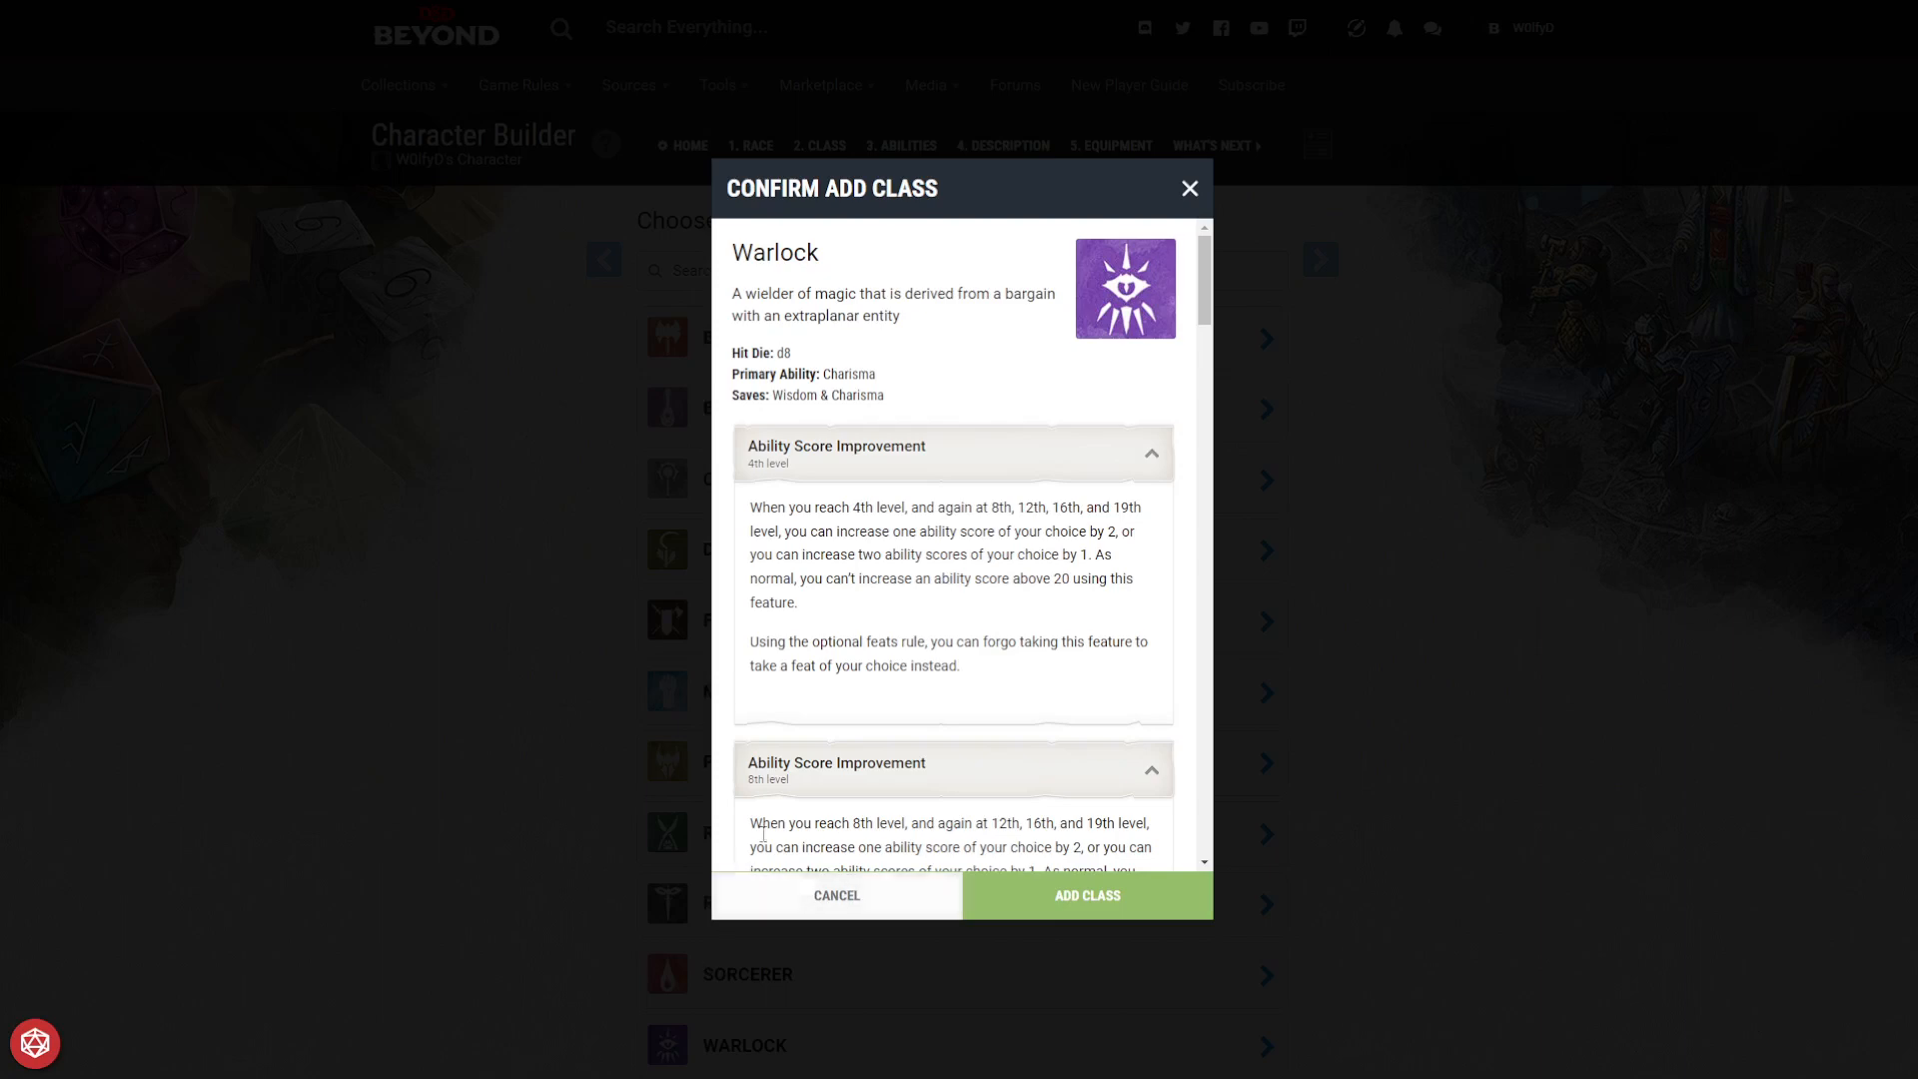
pyautogui.scroll(-7, 866, 548)
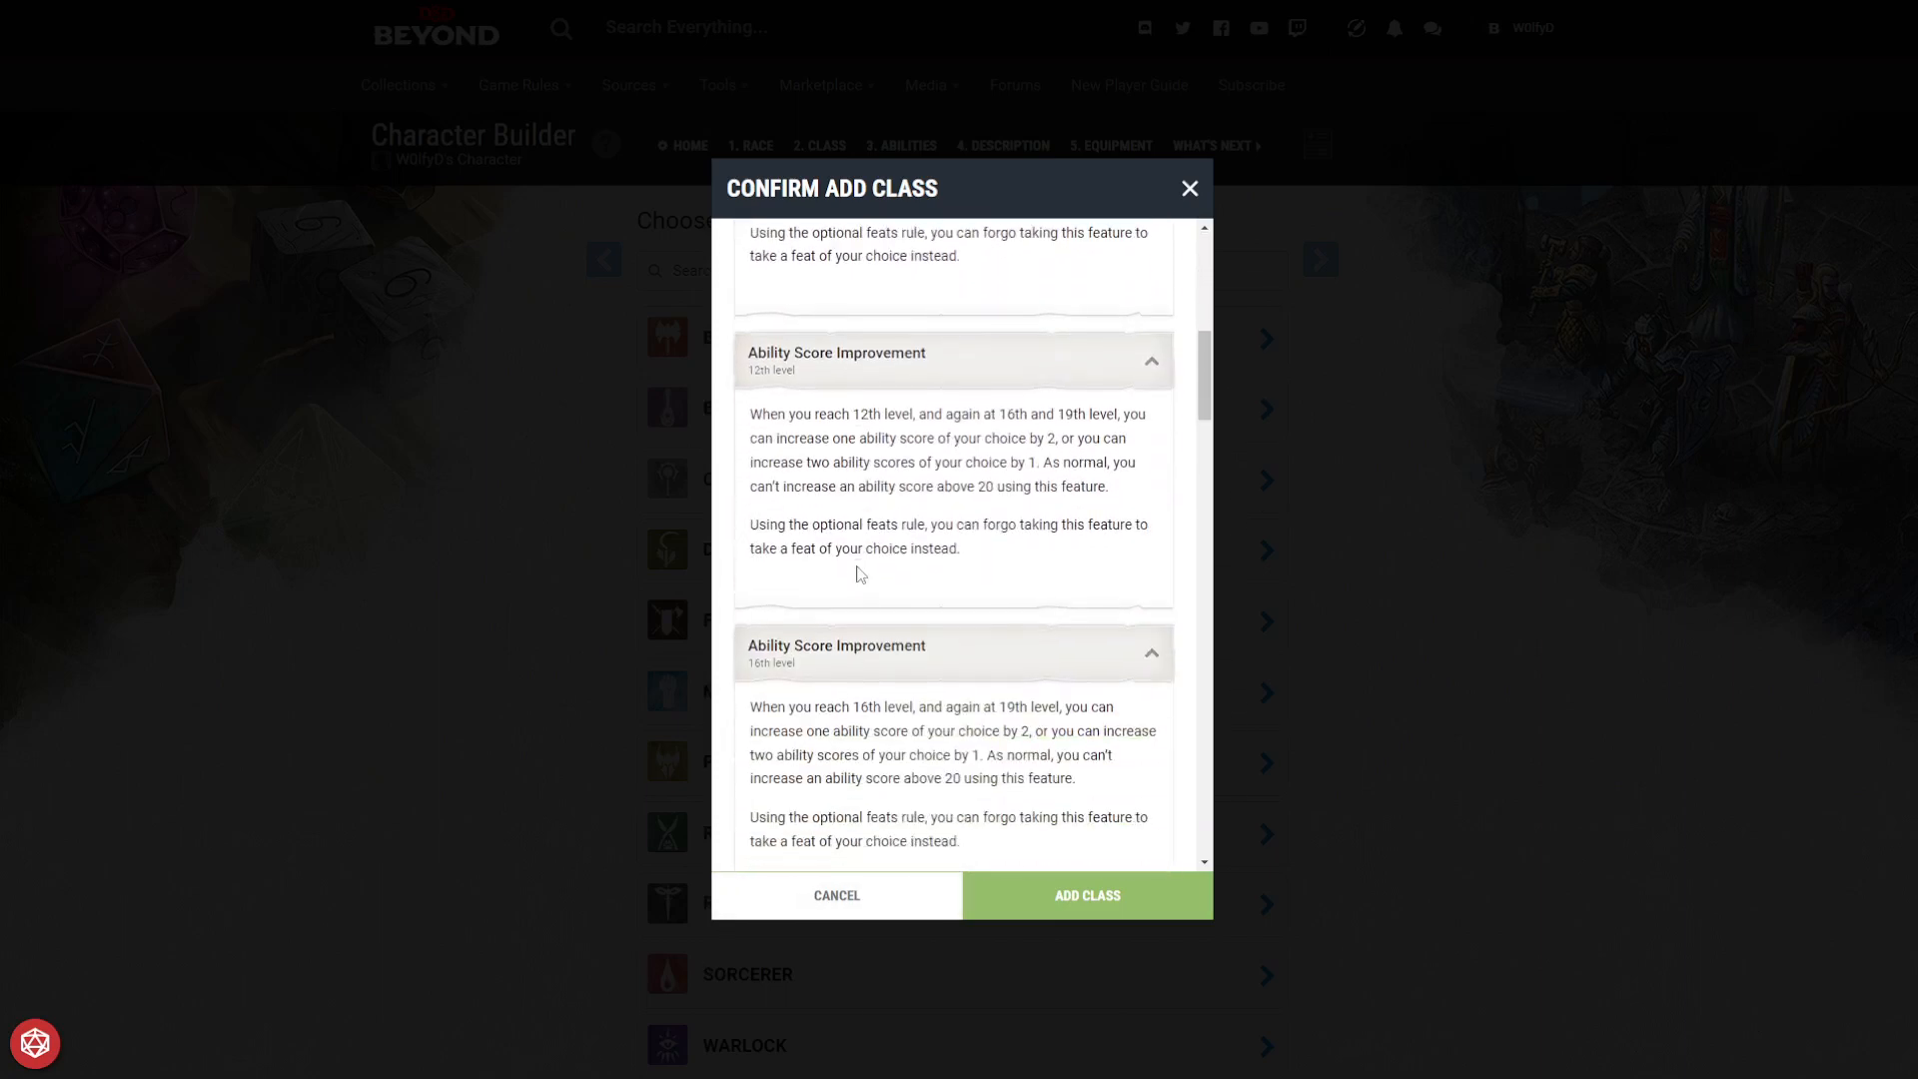
pyautogui.scroll(-10, 859, 574)
pyautogui.click(875, 899)
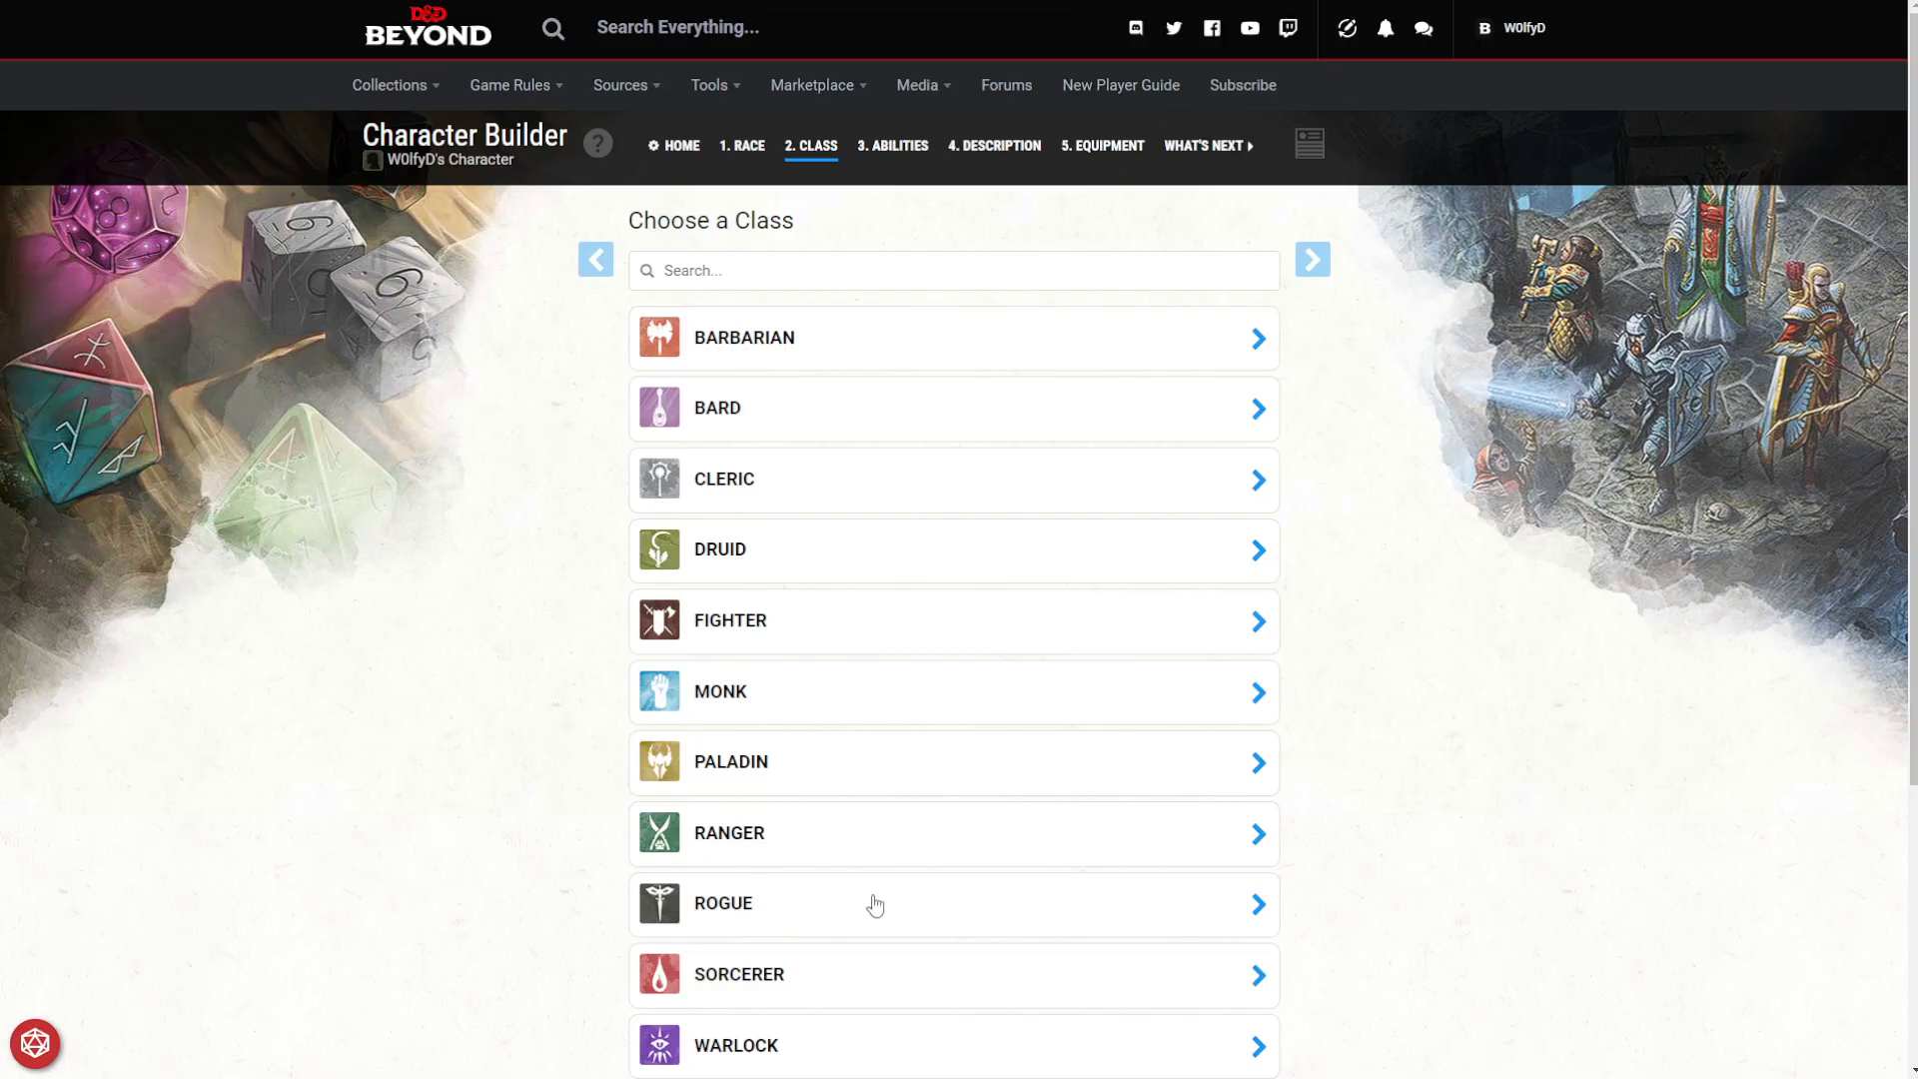
# Look over the class list and add Rogue as the character's class.
pyautogui.scroll(-3, 776, 989)
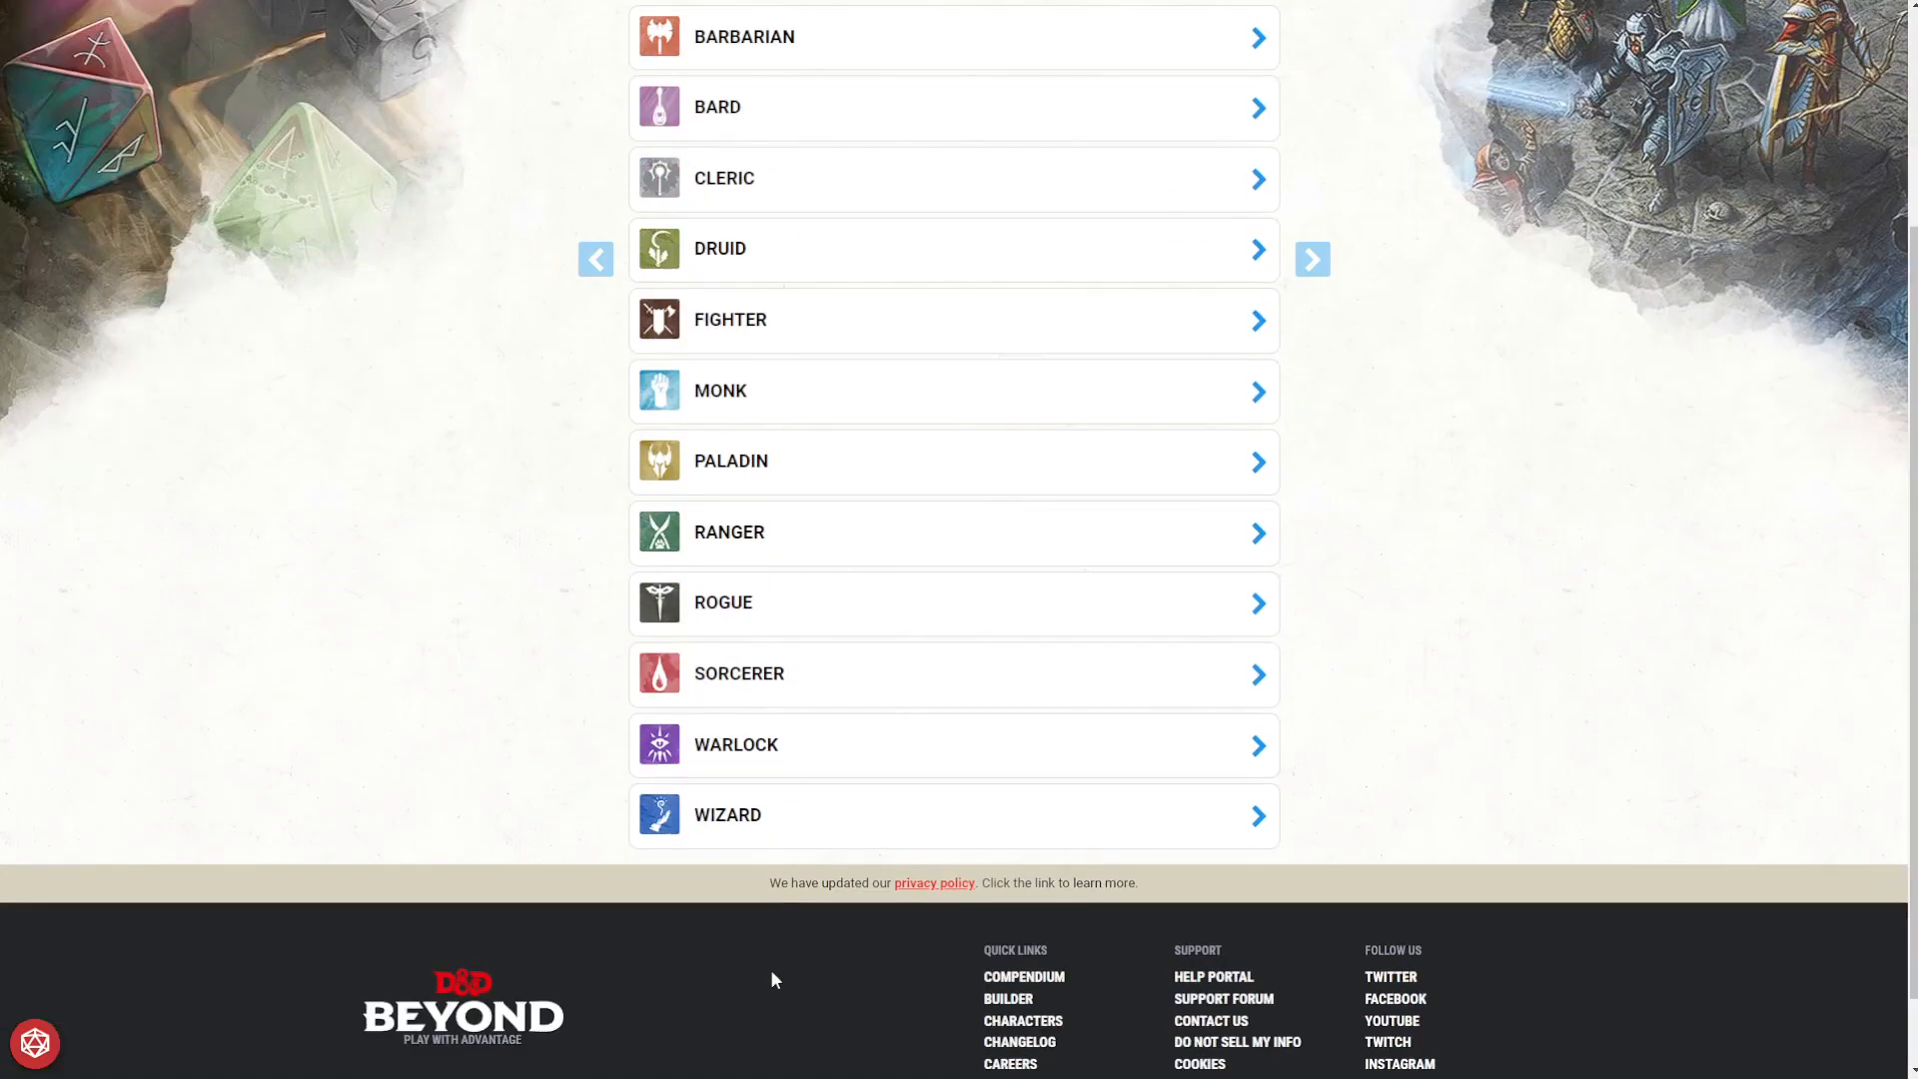
pyautogui.scroll(3, 805, 779)
pyautogui.scroll(1, 801, 788)
pyautogui.scroll(-2, 762, 715)
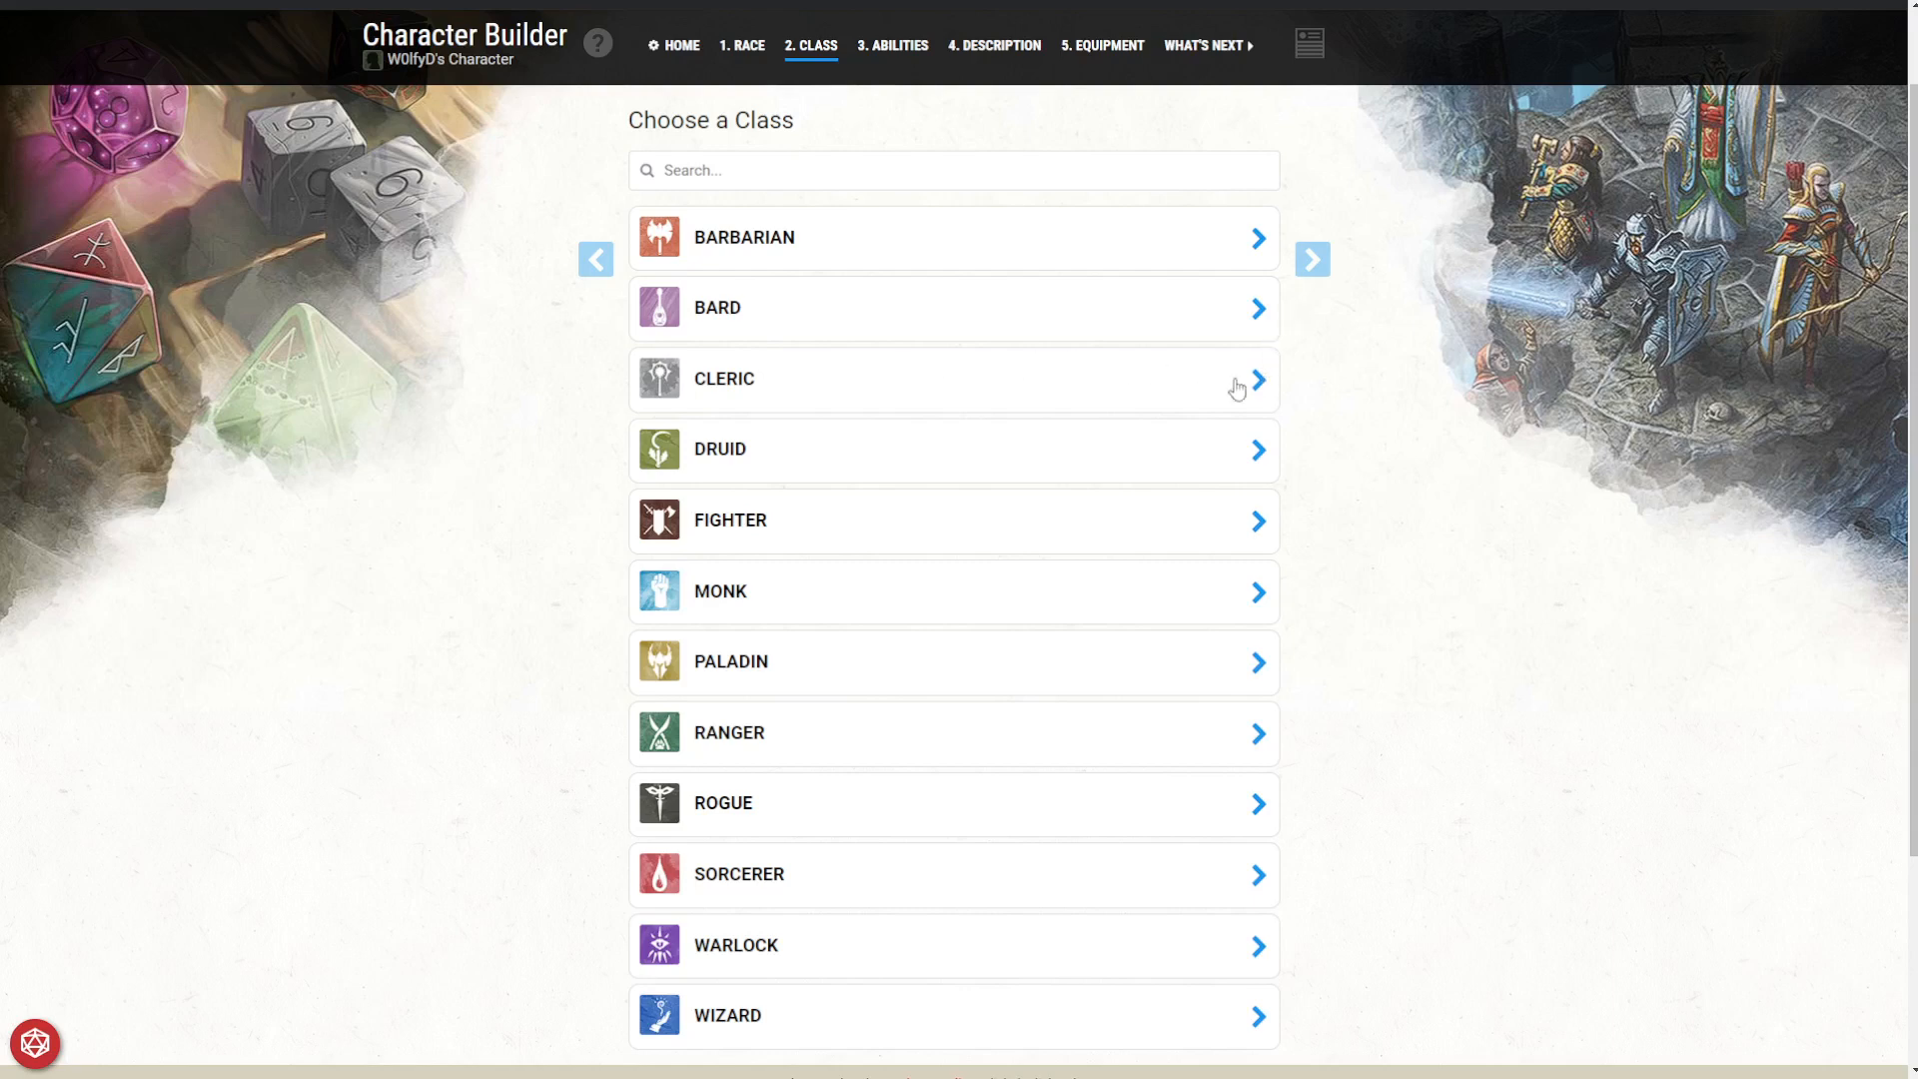
pyautogui.click(797, 830)
pyautogui.click(1122, 895)
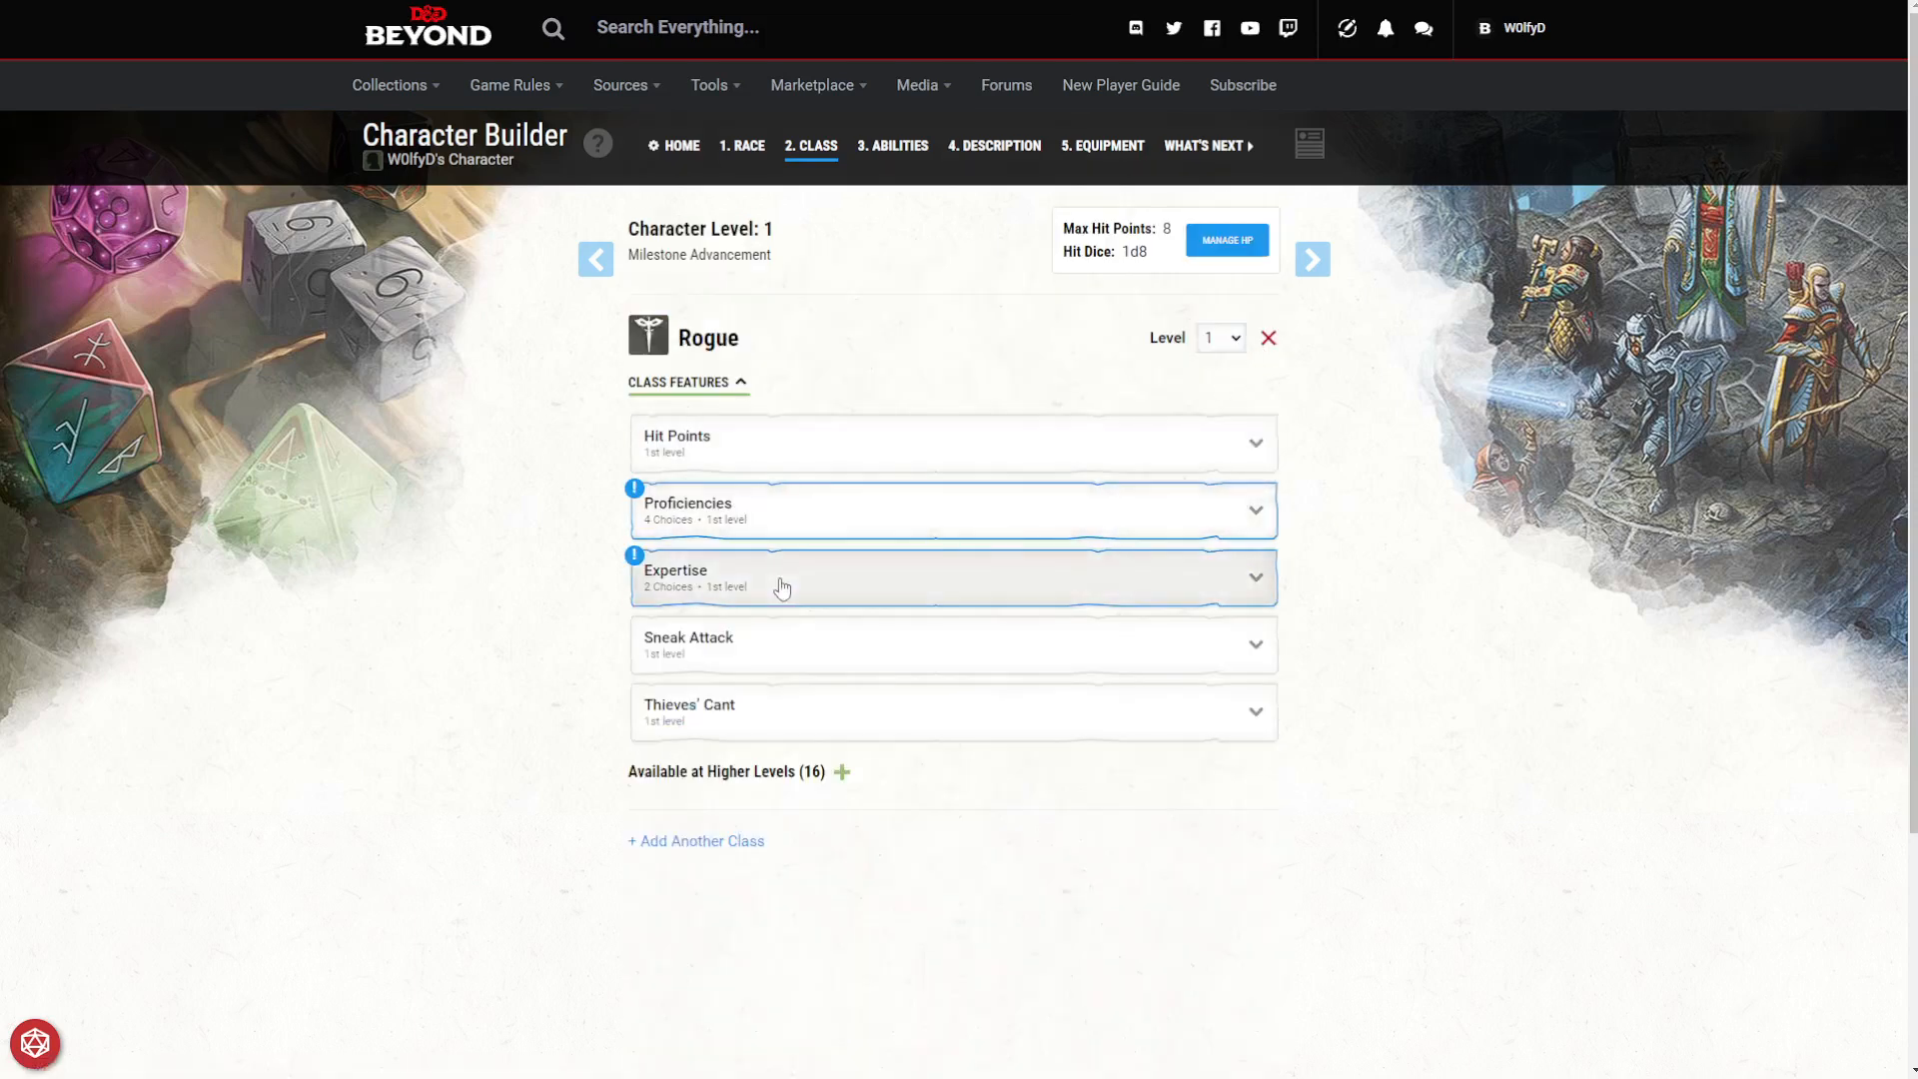
# Choose Acrobatics, Athletics, Deception and Insight as the four Rogue skill proficiencies.
pyautogui.click(764, 530)
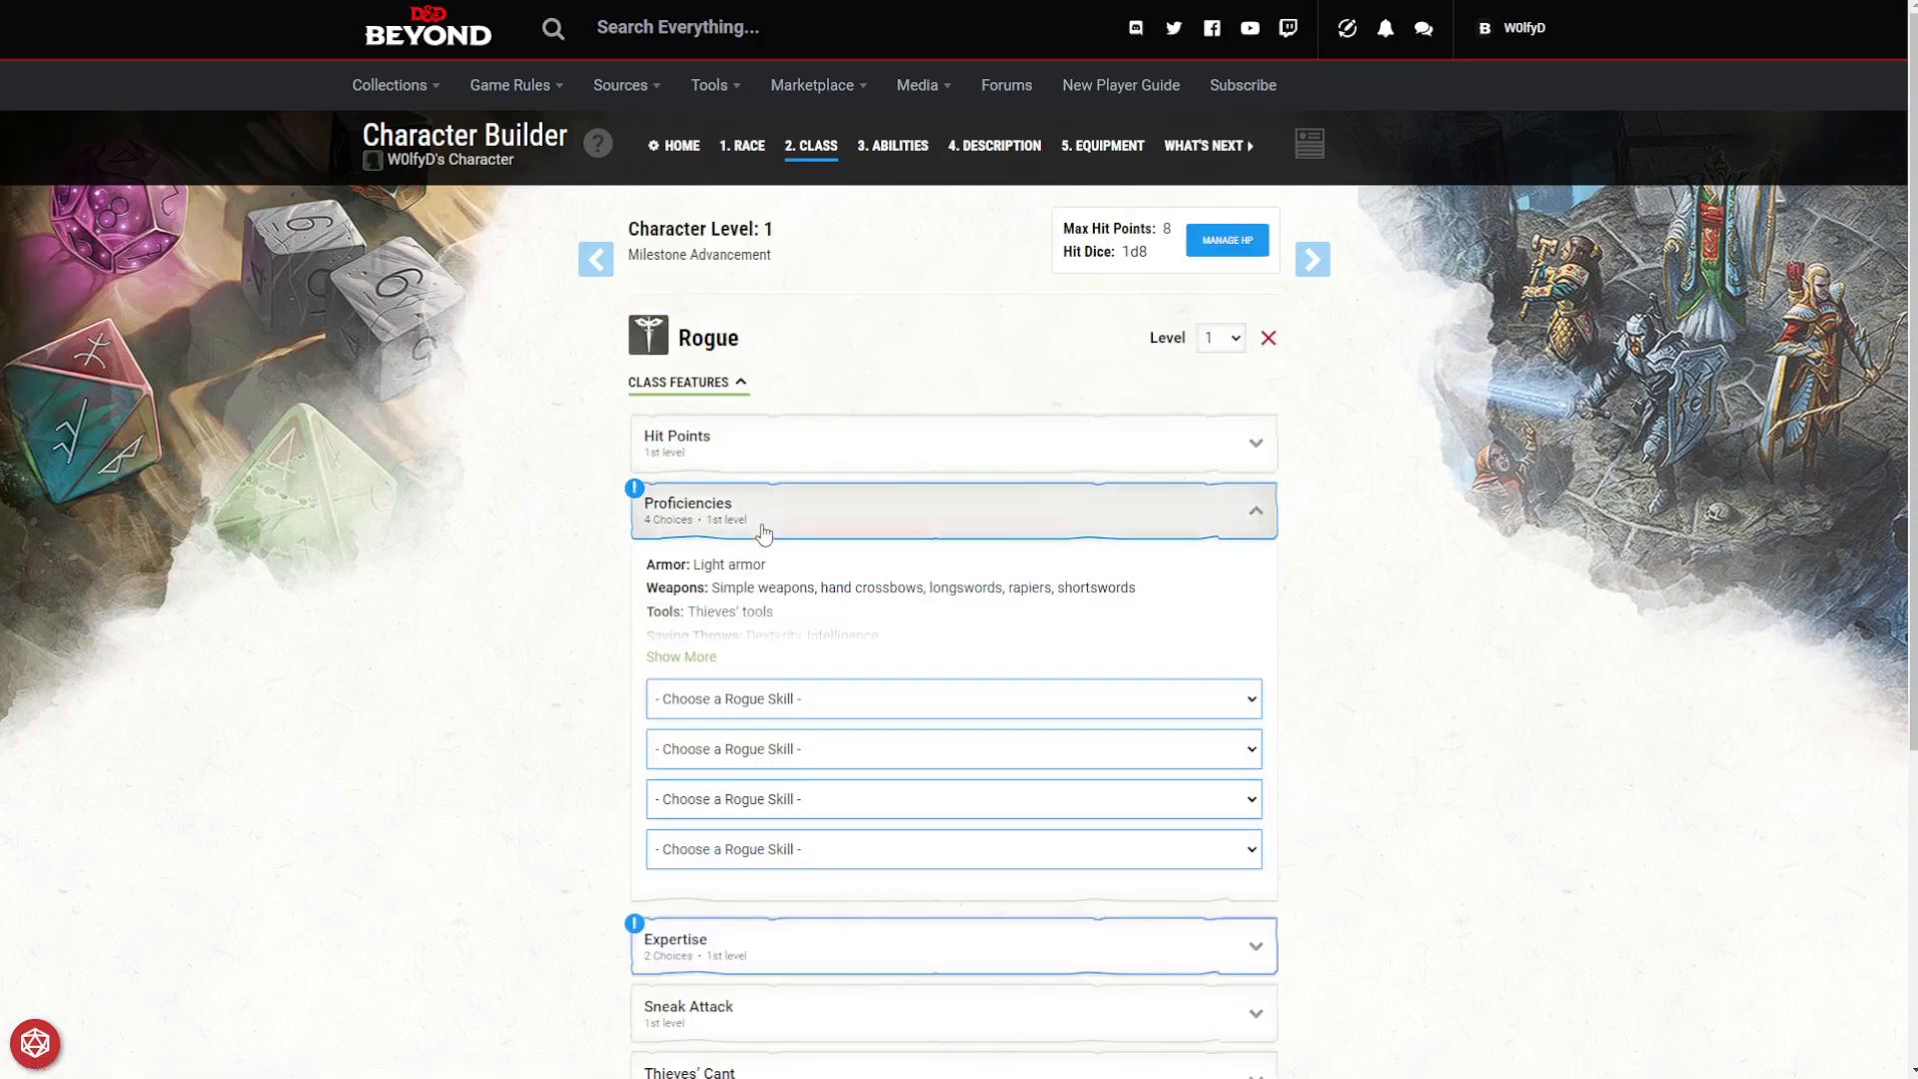
pyautogui.click(728, 697)
pyautogui.click(732, 747)
pyautogui.click(735, 754)
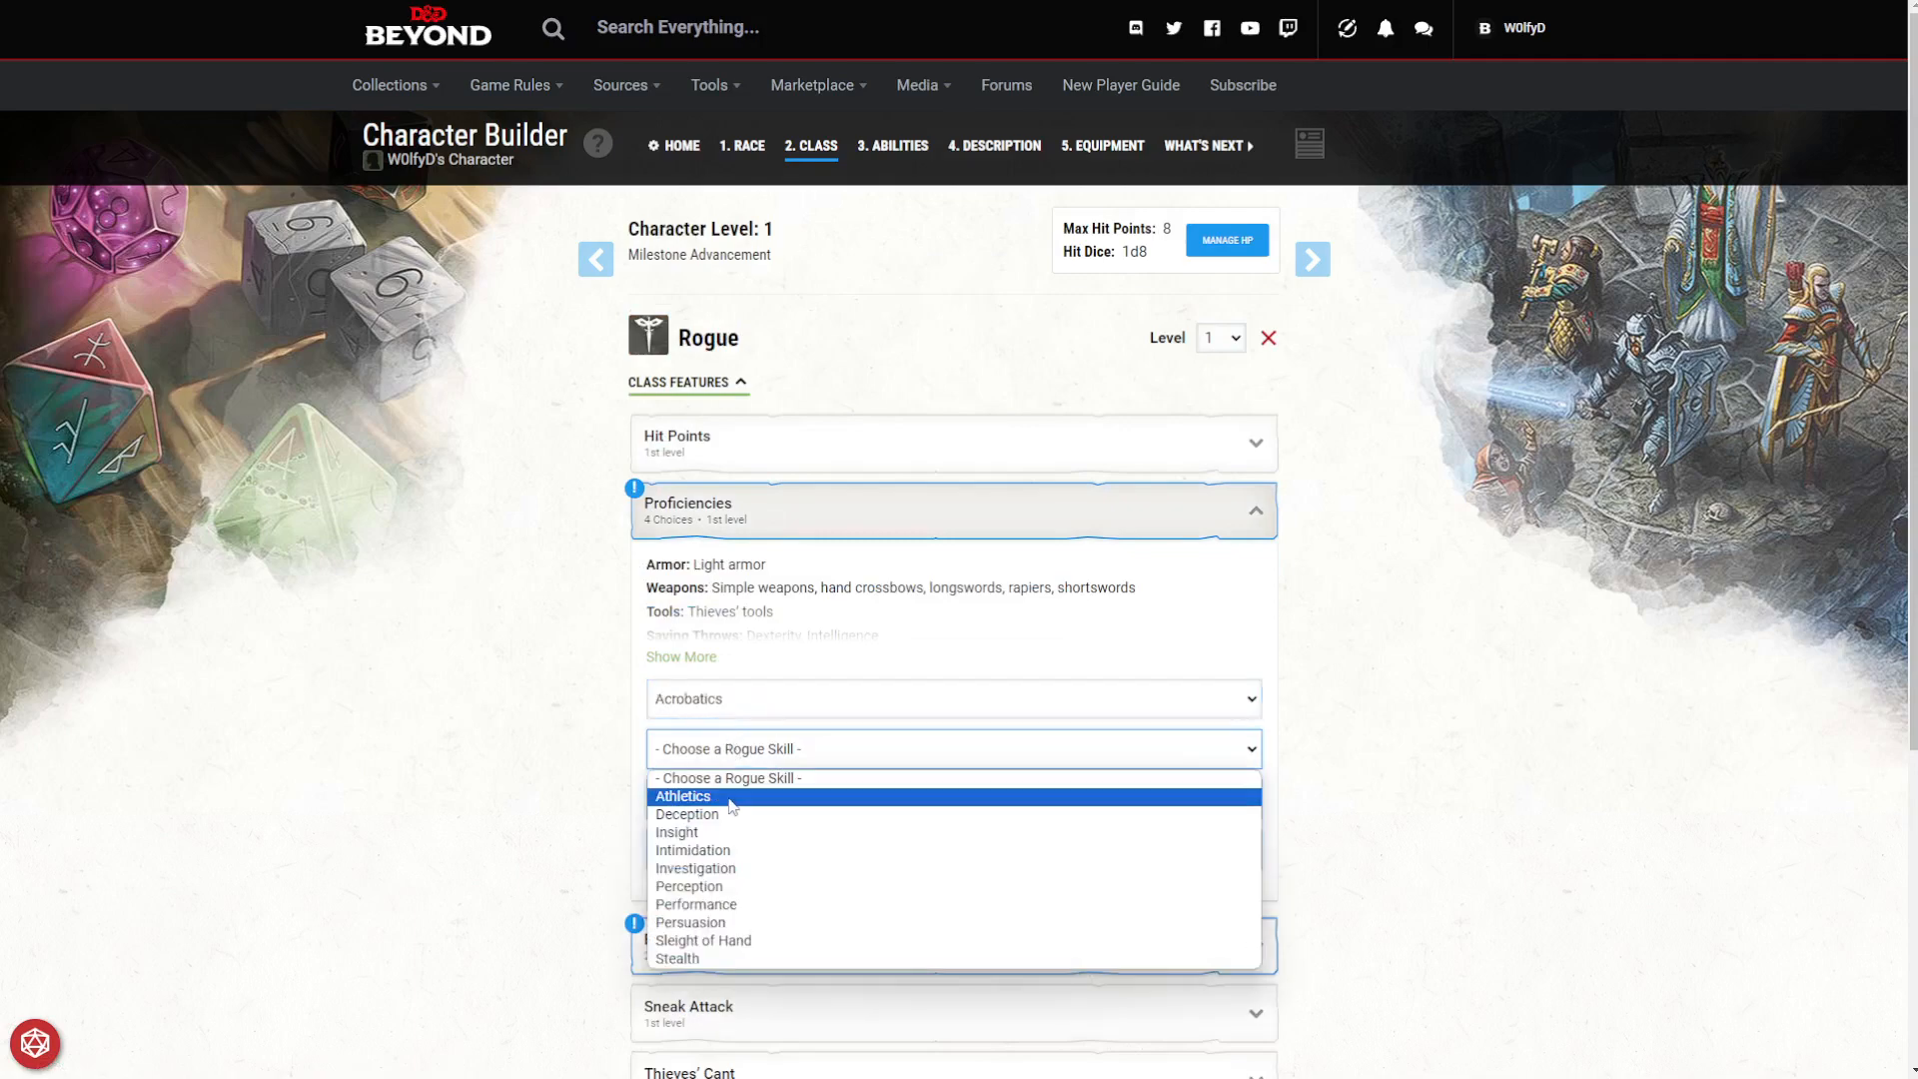
pyautogui.click(733, 796)
pyautogui.click(733, 799)
pyautogui.click(730, 847)
pyautogui.click(723, 855)
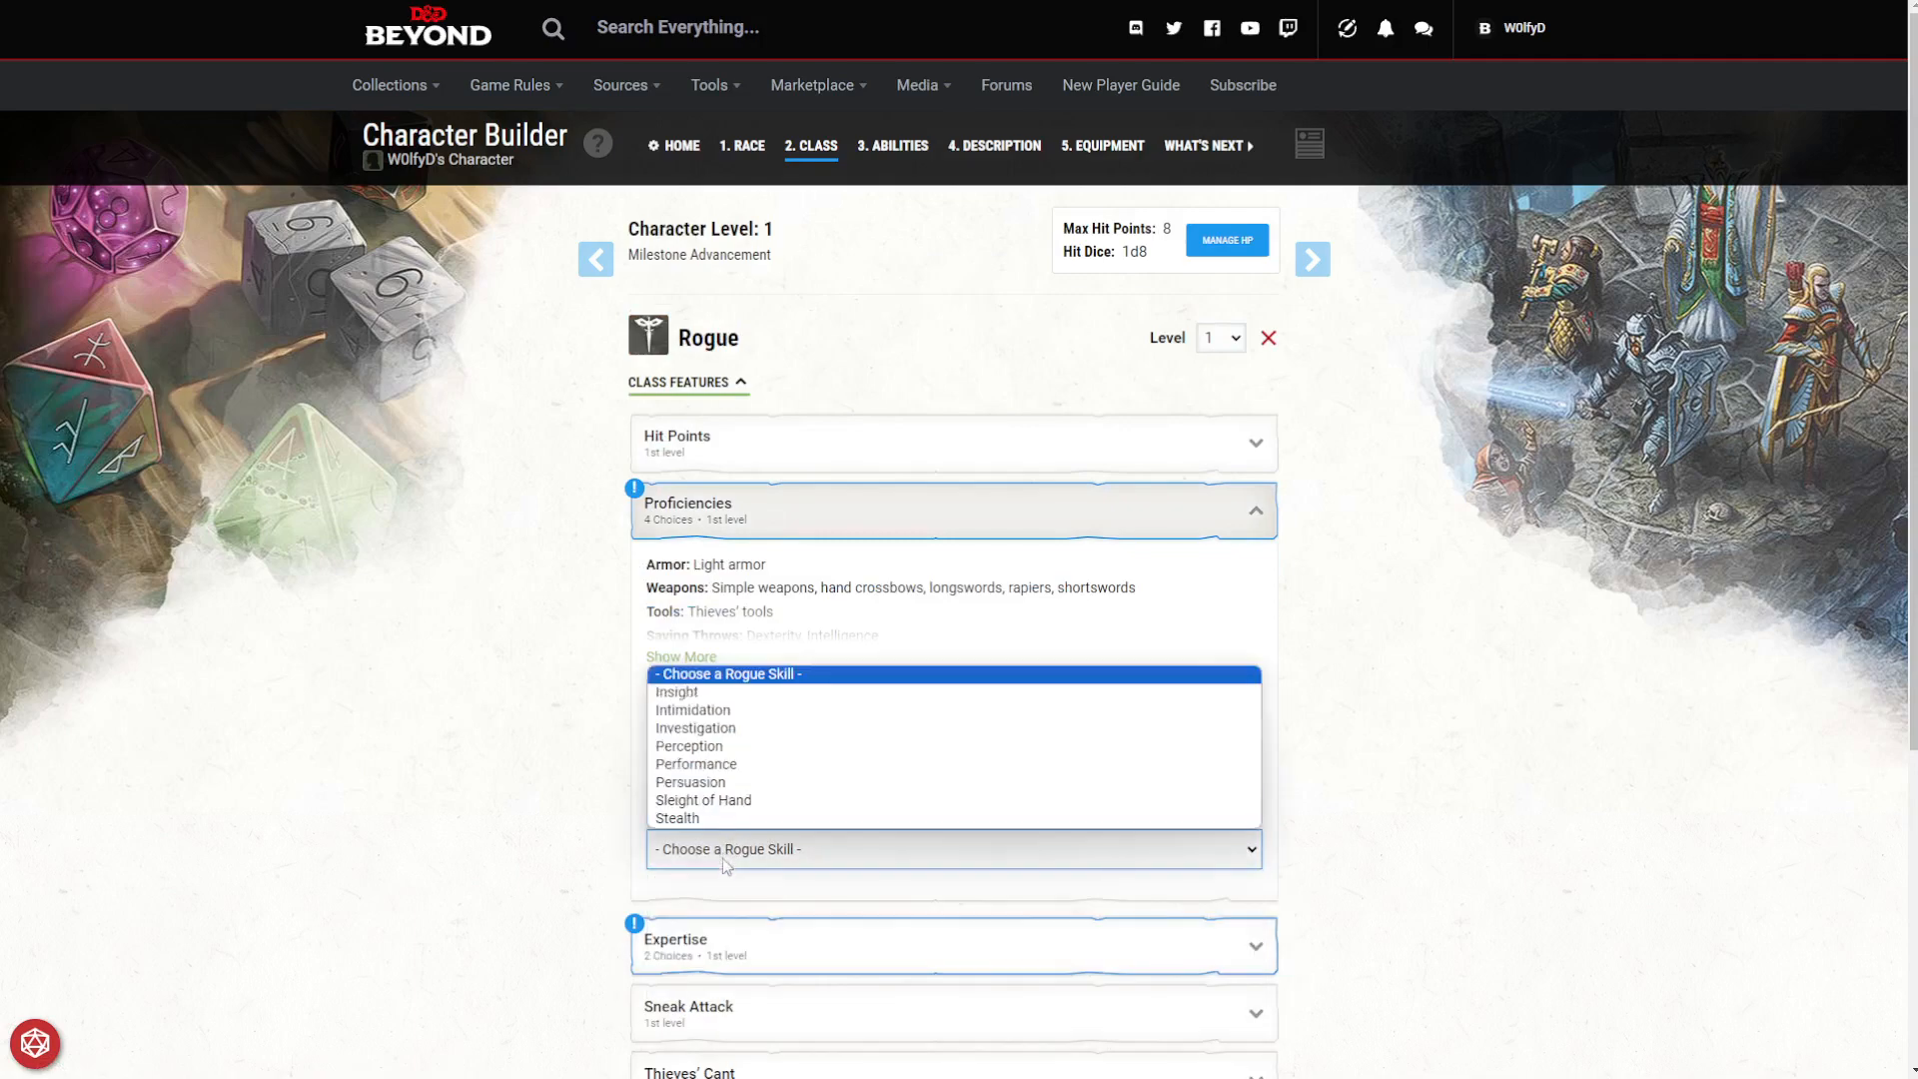
pyautogui.click(711, 693)
# Set the two Rogue Expertise choices to Athletics first and Acrobatics second.
pyautogui.scroll(-3, 717, 689)
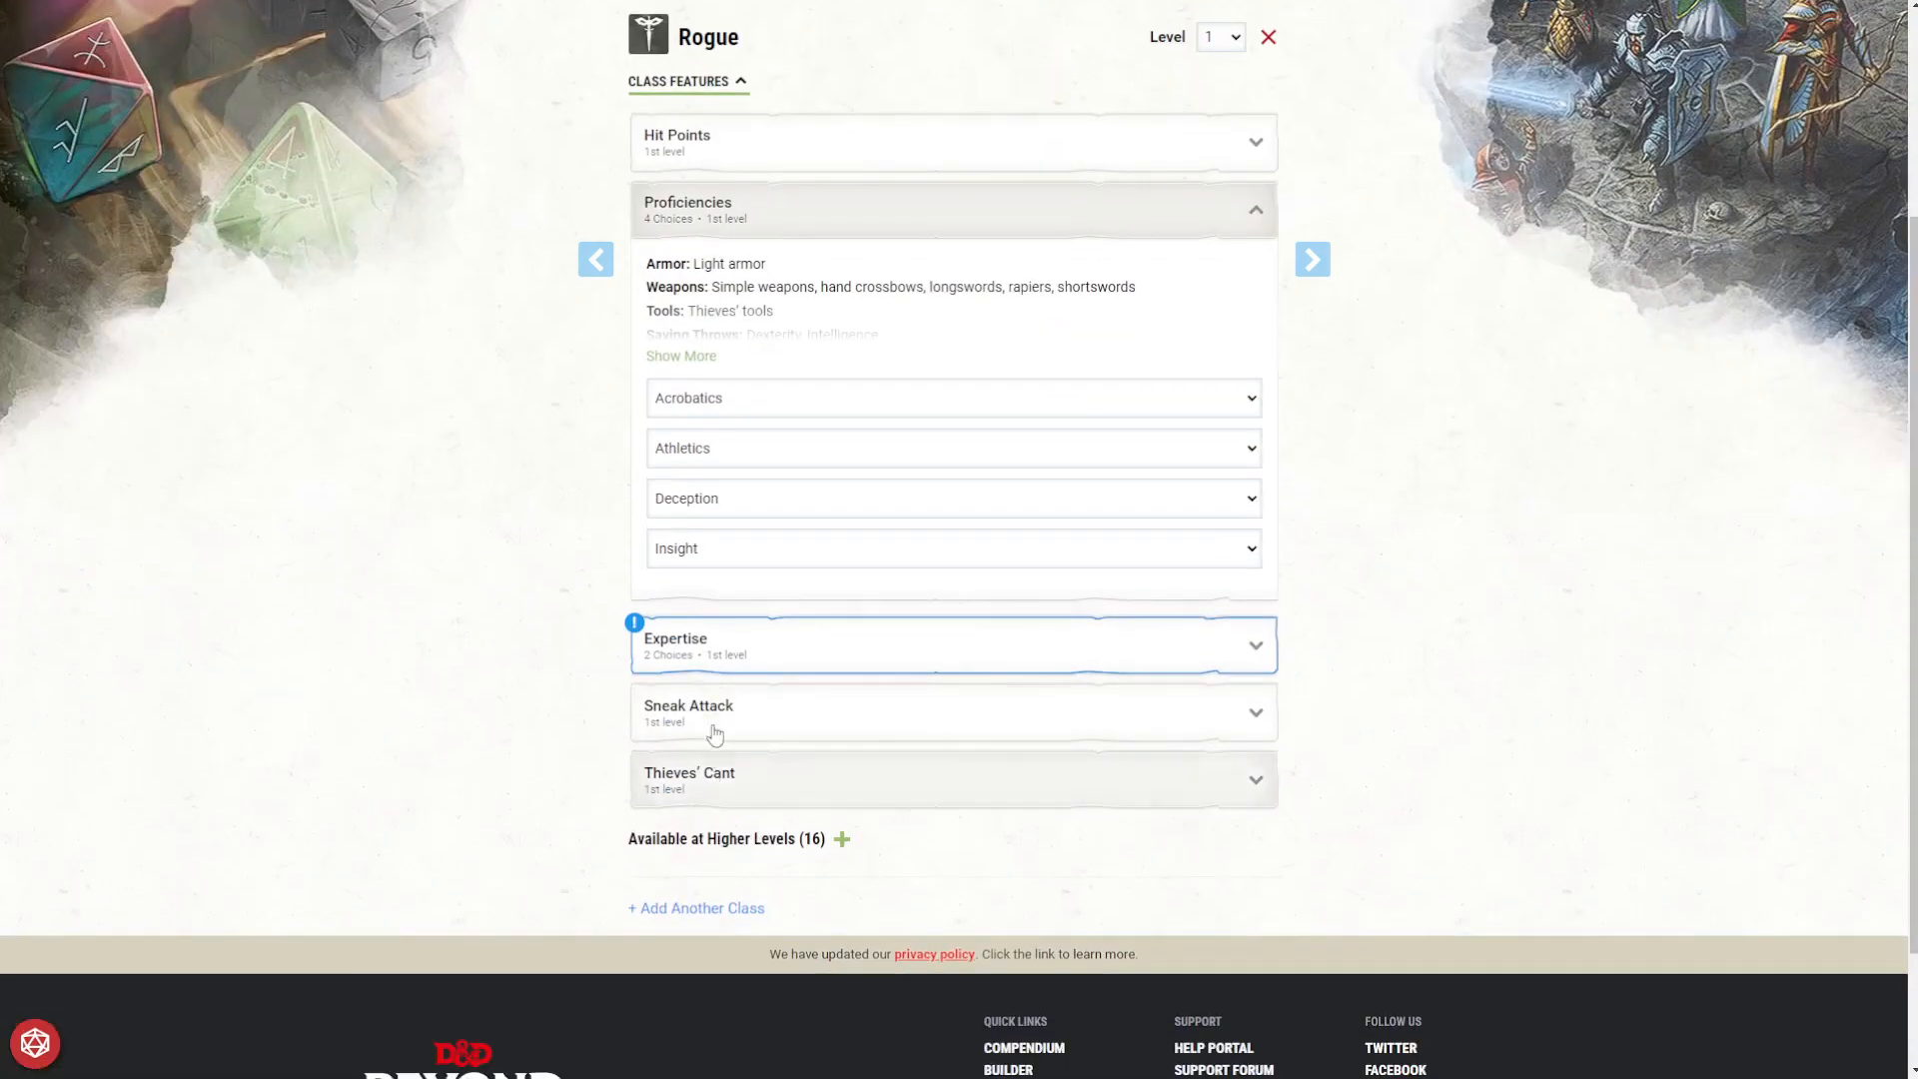
pyautogui.click(719, 674)
pyautogui.click(728, 856)
pyautogui.click(730, 906)
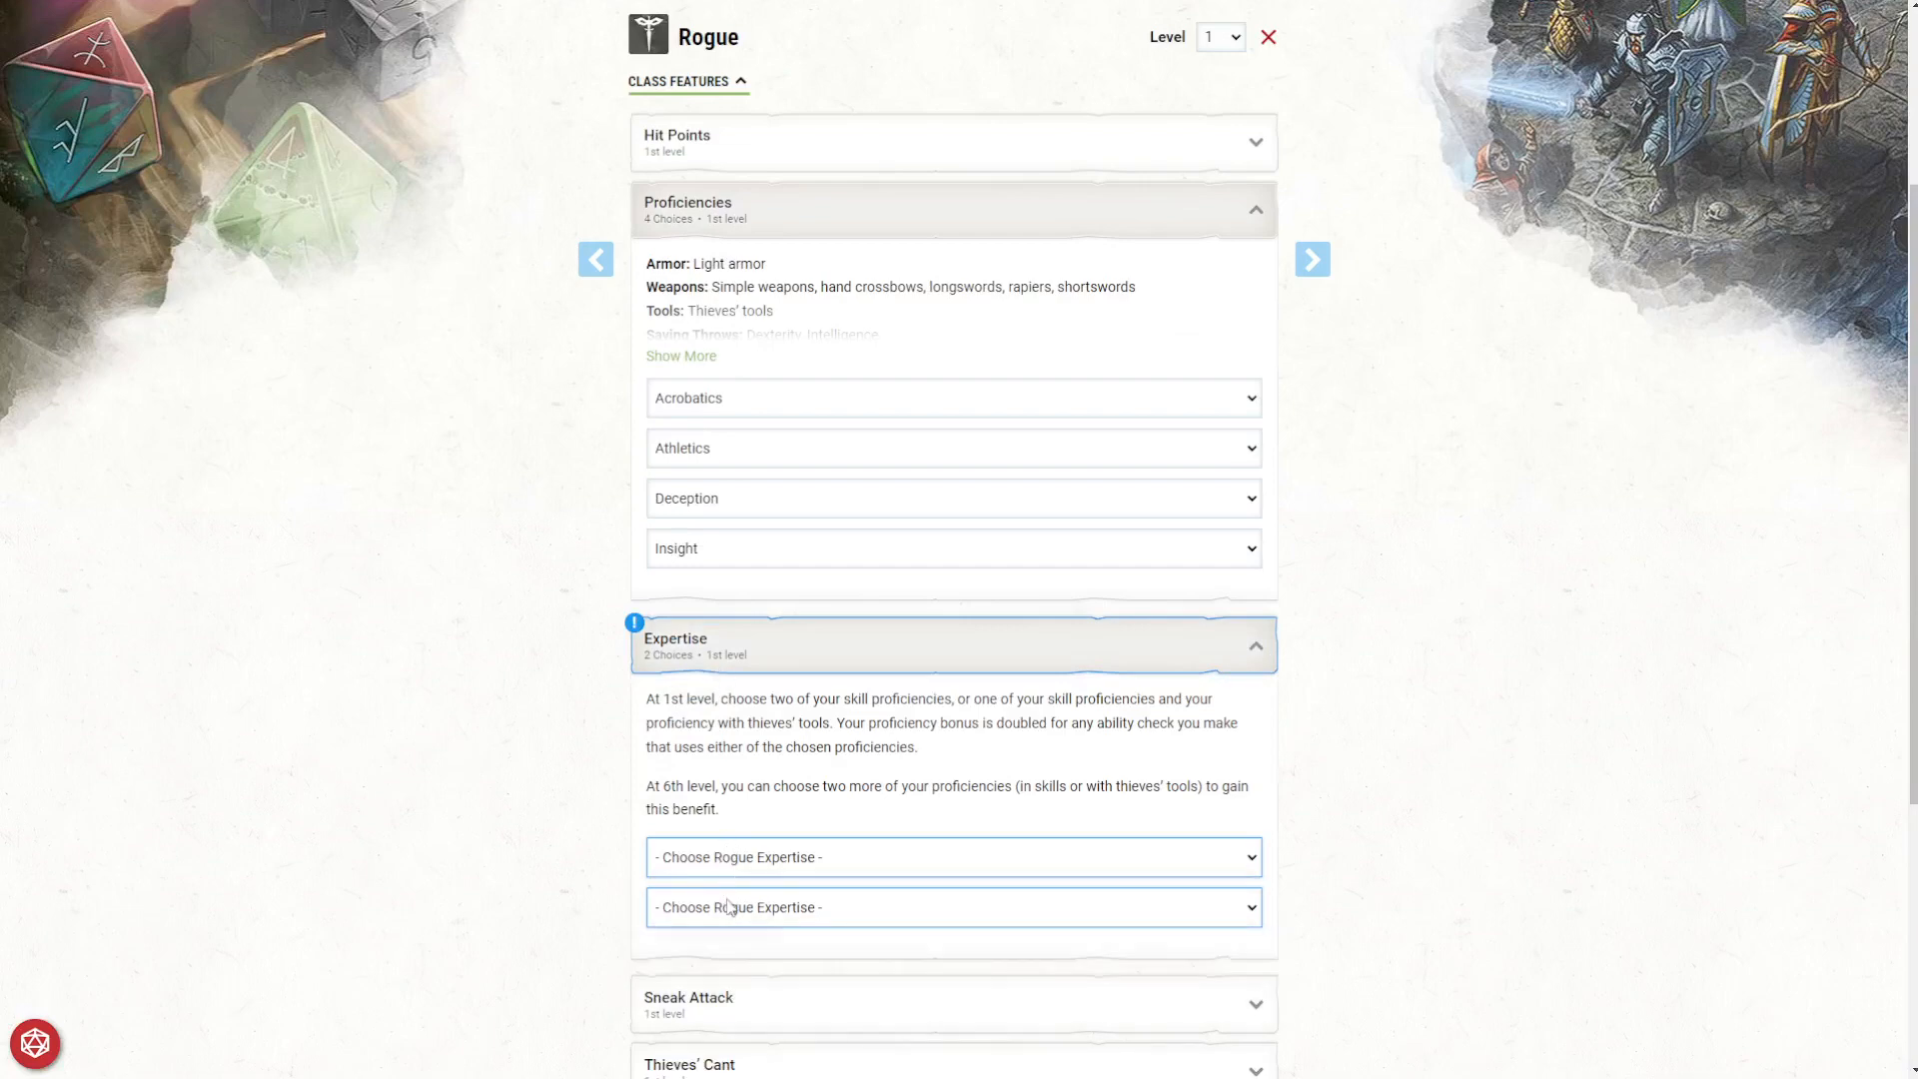
pyautogui.click(730, 905)
pyautogui.click(720, 800)
pyautogui.click(714, 861)
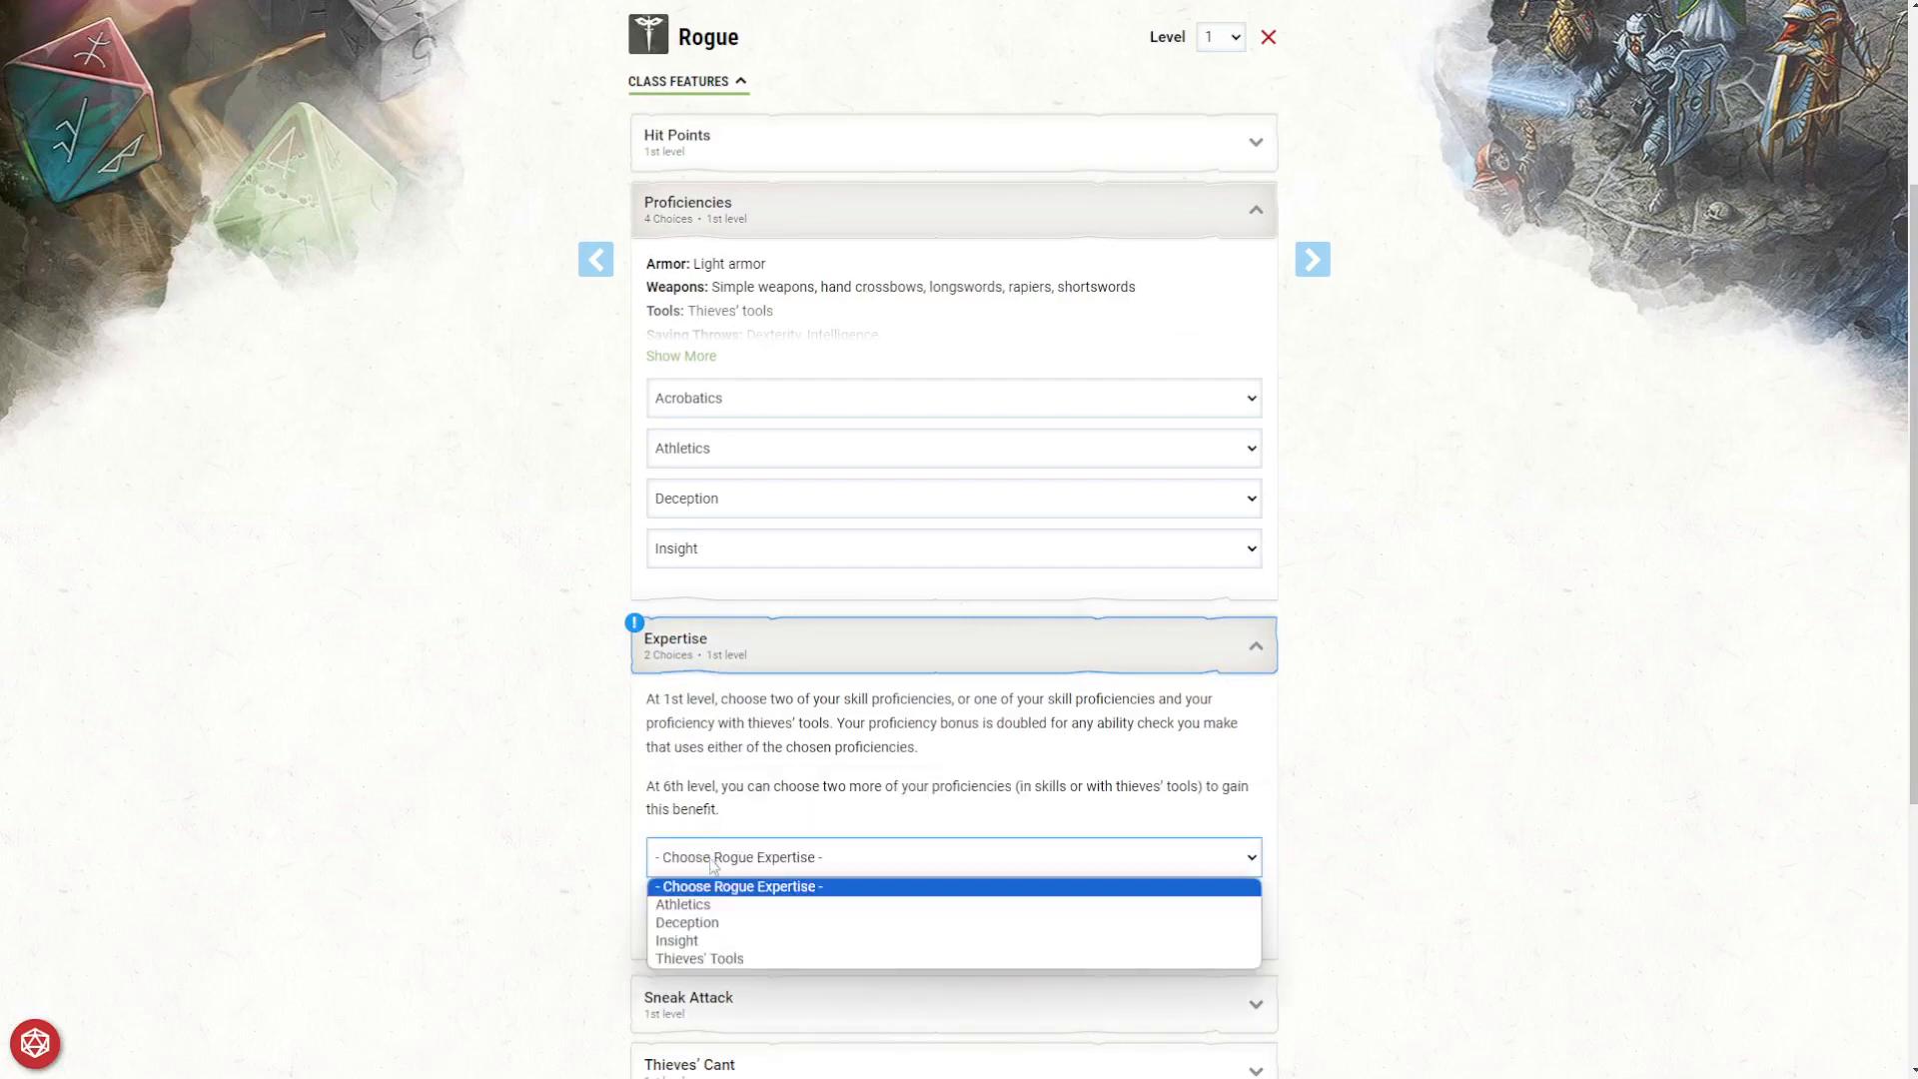
pyautogui.click(707, 904)
# Collapse the Proficiencies and Expertise features and proceed to the ability scores page.
pyautogui.scroll(-1, 982, 562)
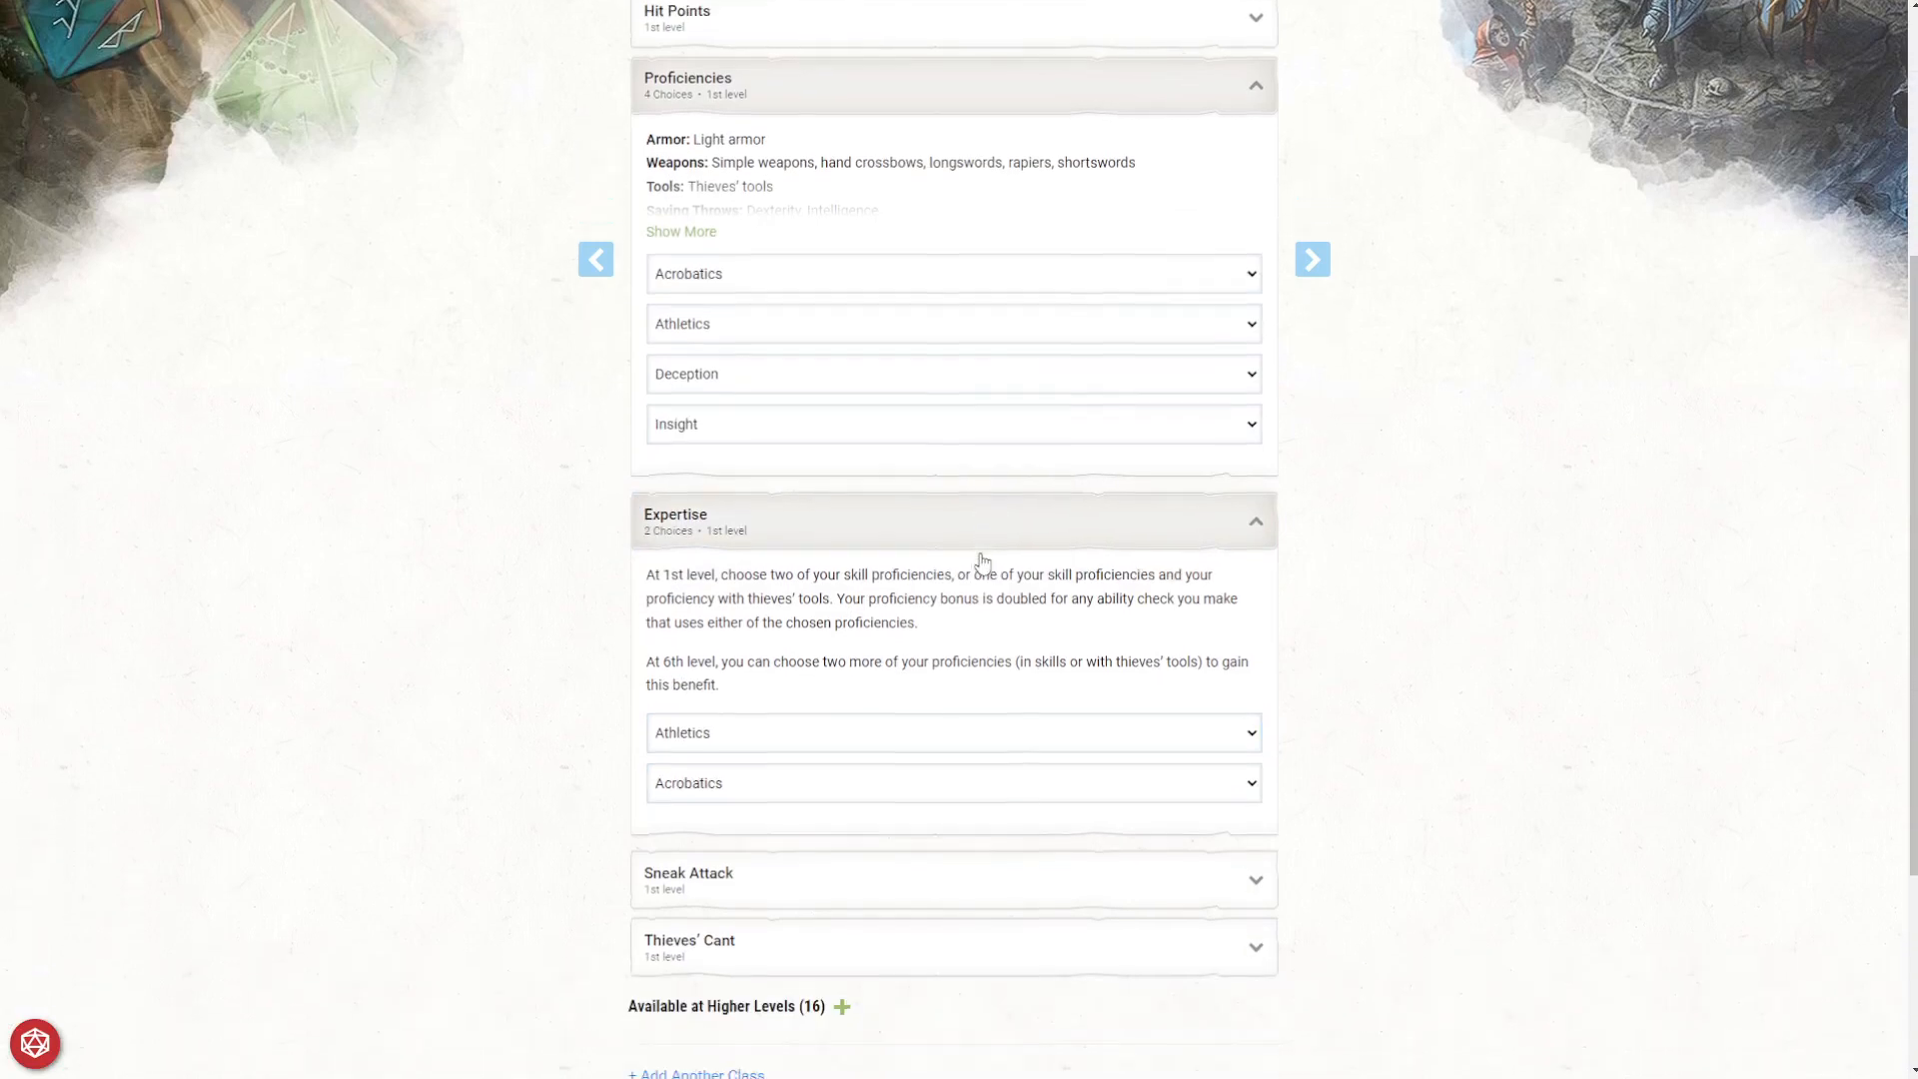
pyautogui.scroll(-2, 982, 563)
pyautogui.scroll(1, 1011, 643)
pyautogui.scroll(-1, 976, 673)
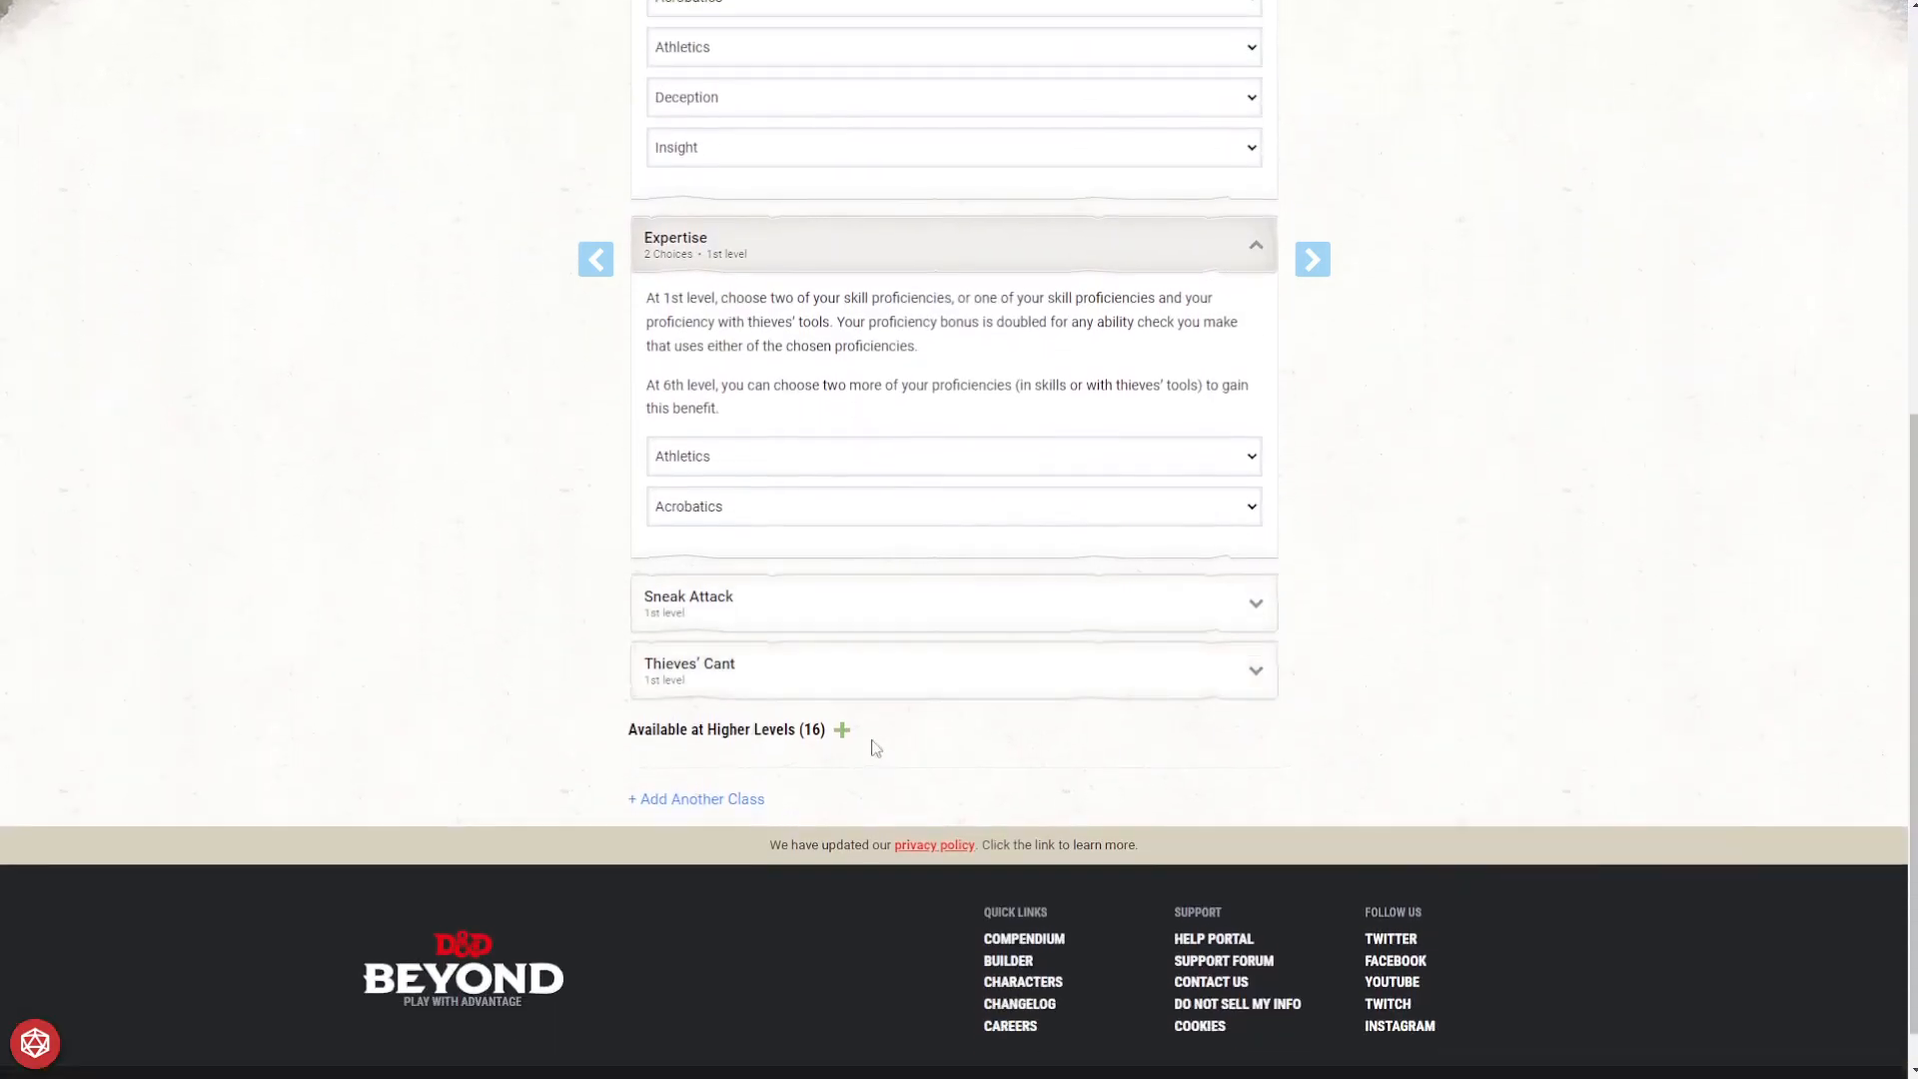
pyautogui.scroll(4, 821, 755)
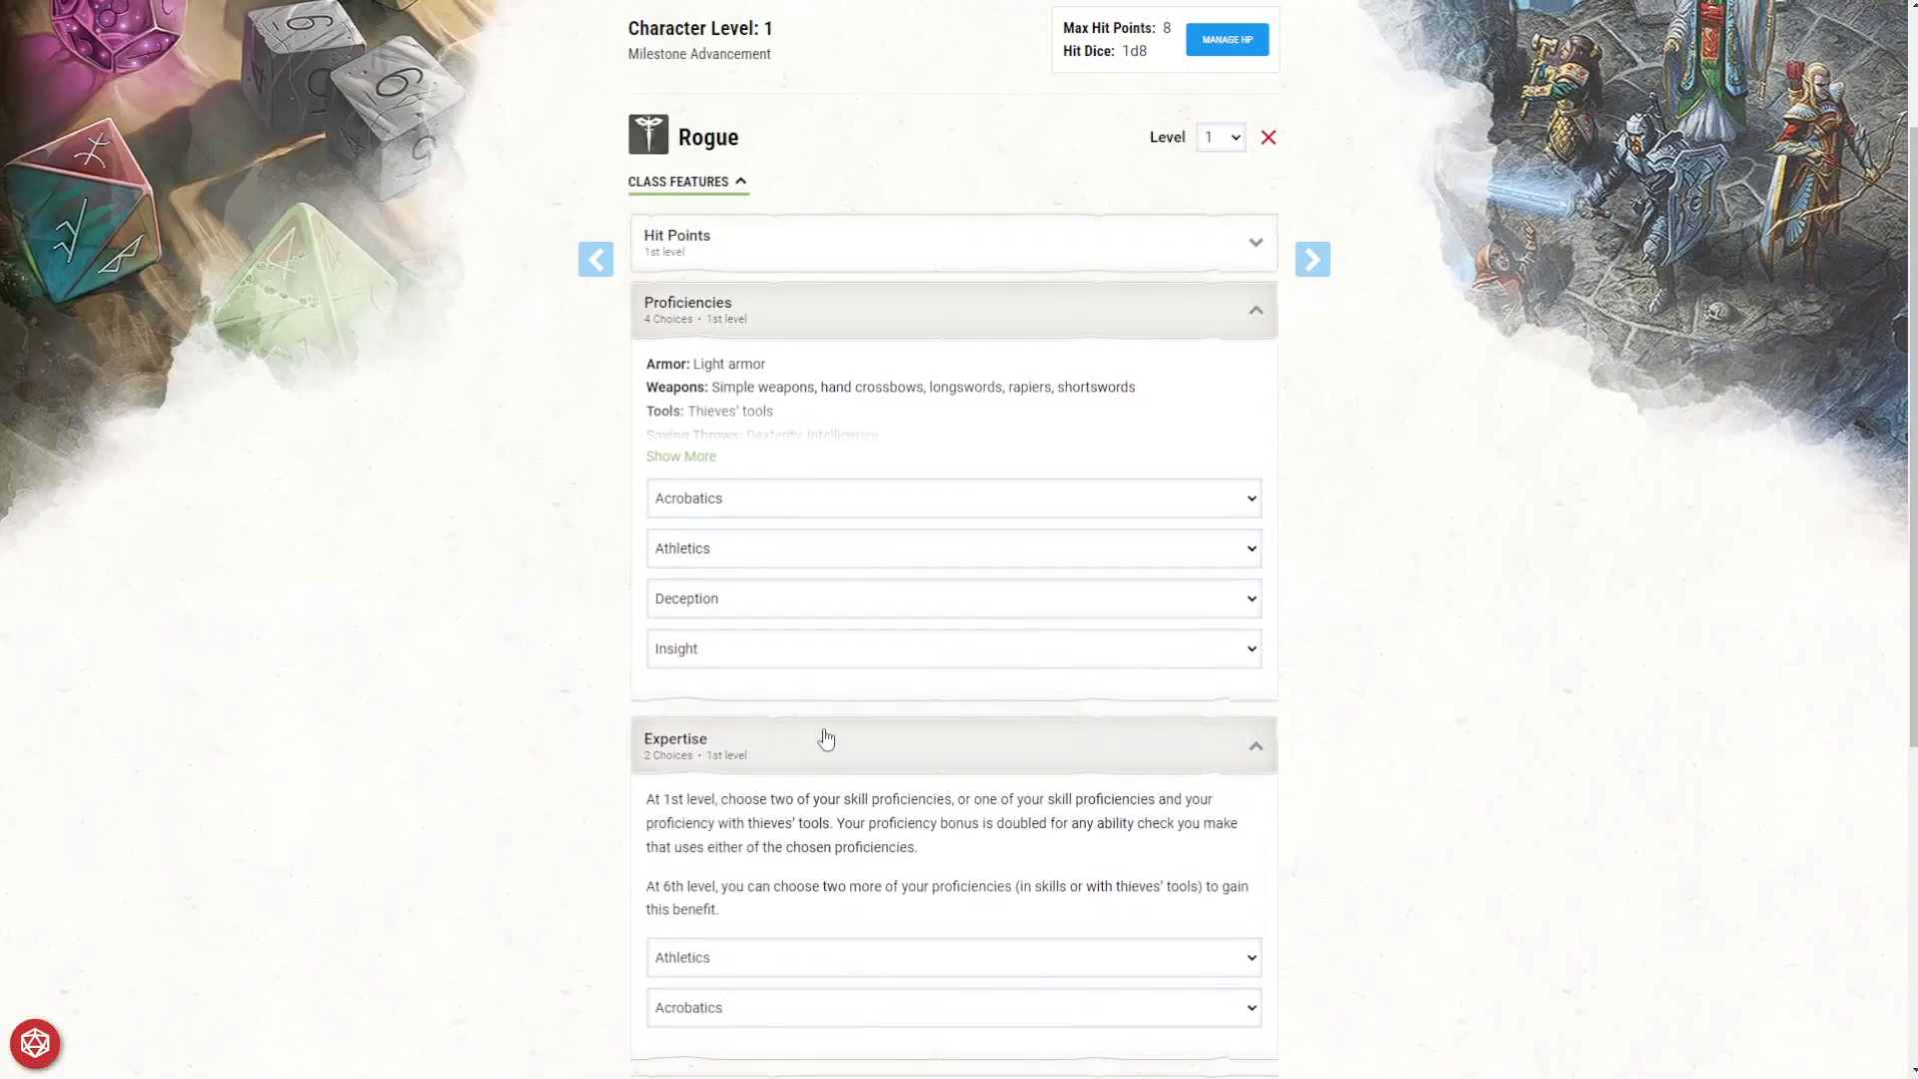
pyautogui.click(811, 335)
pyautogui.click(807, 375)
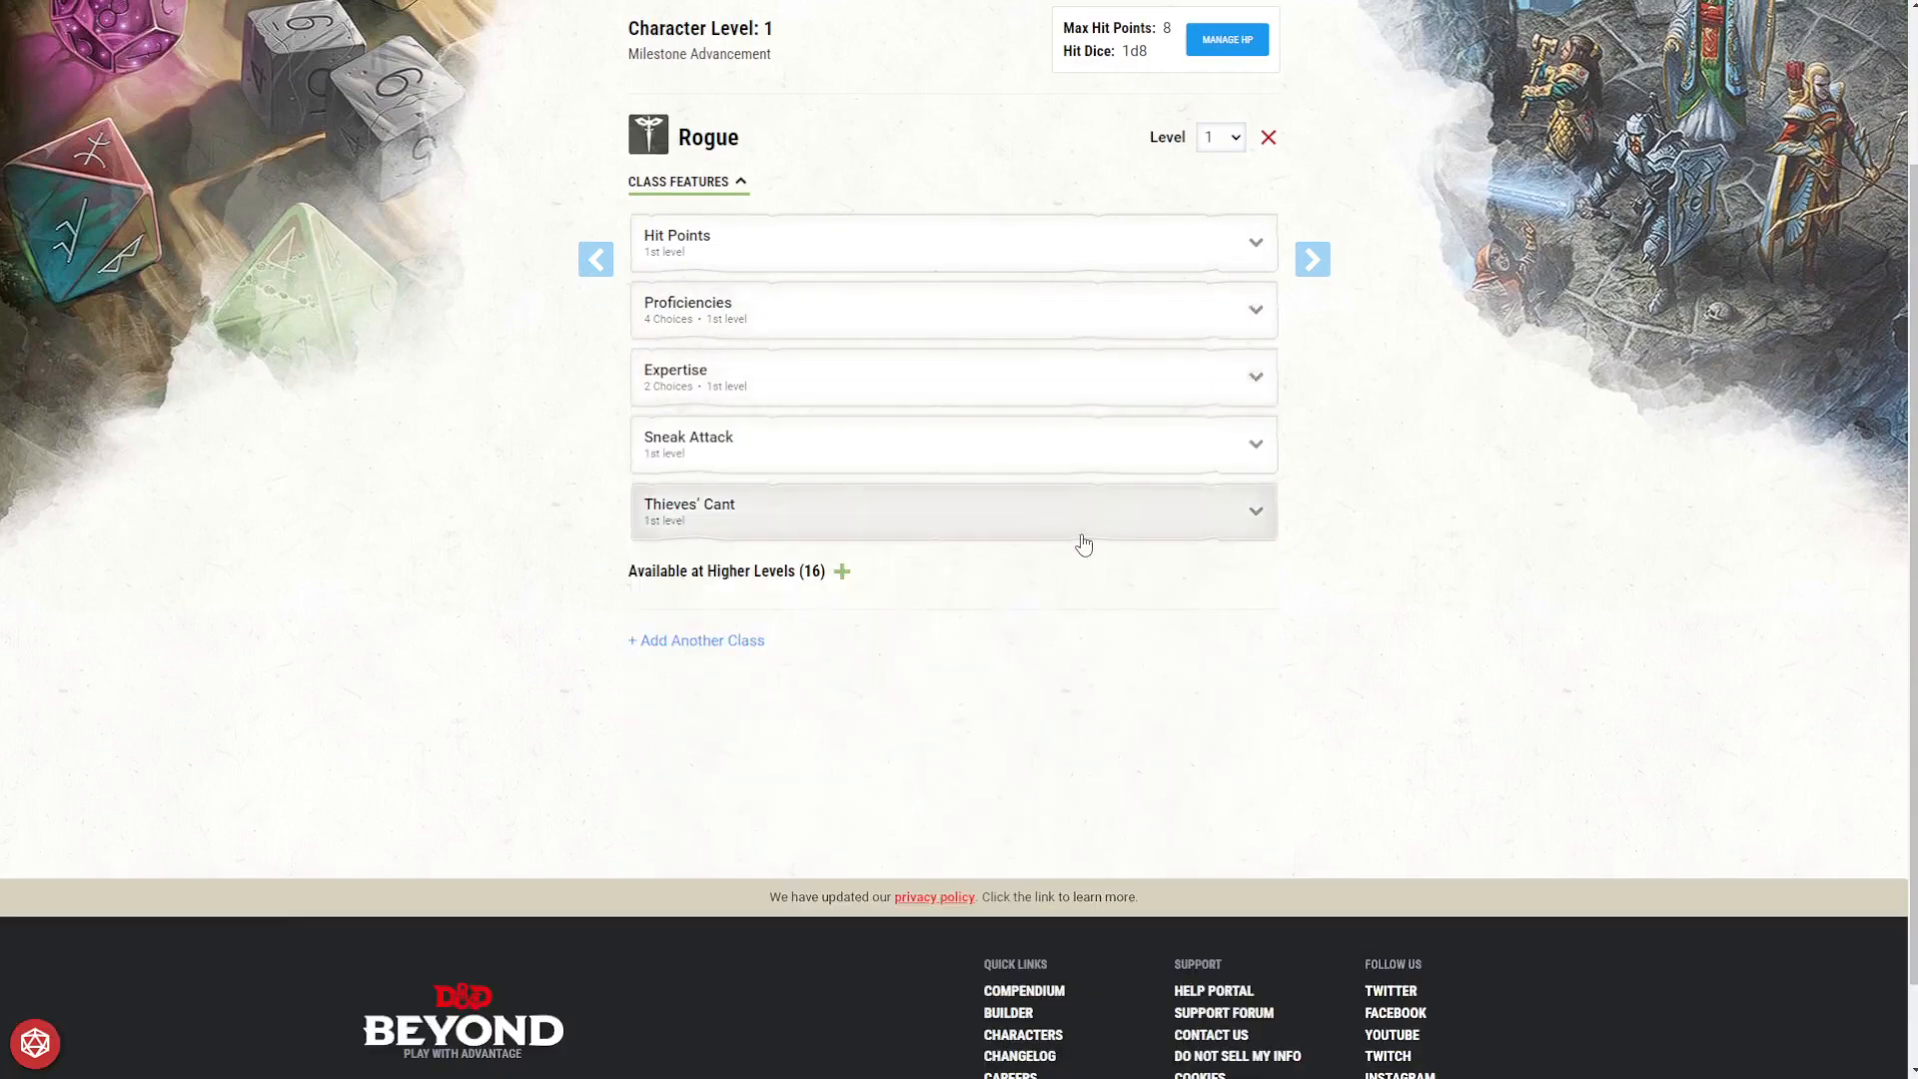
pyautogui.click(1321, 268)
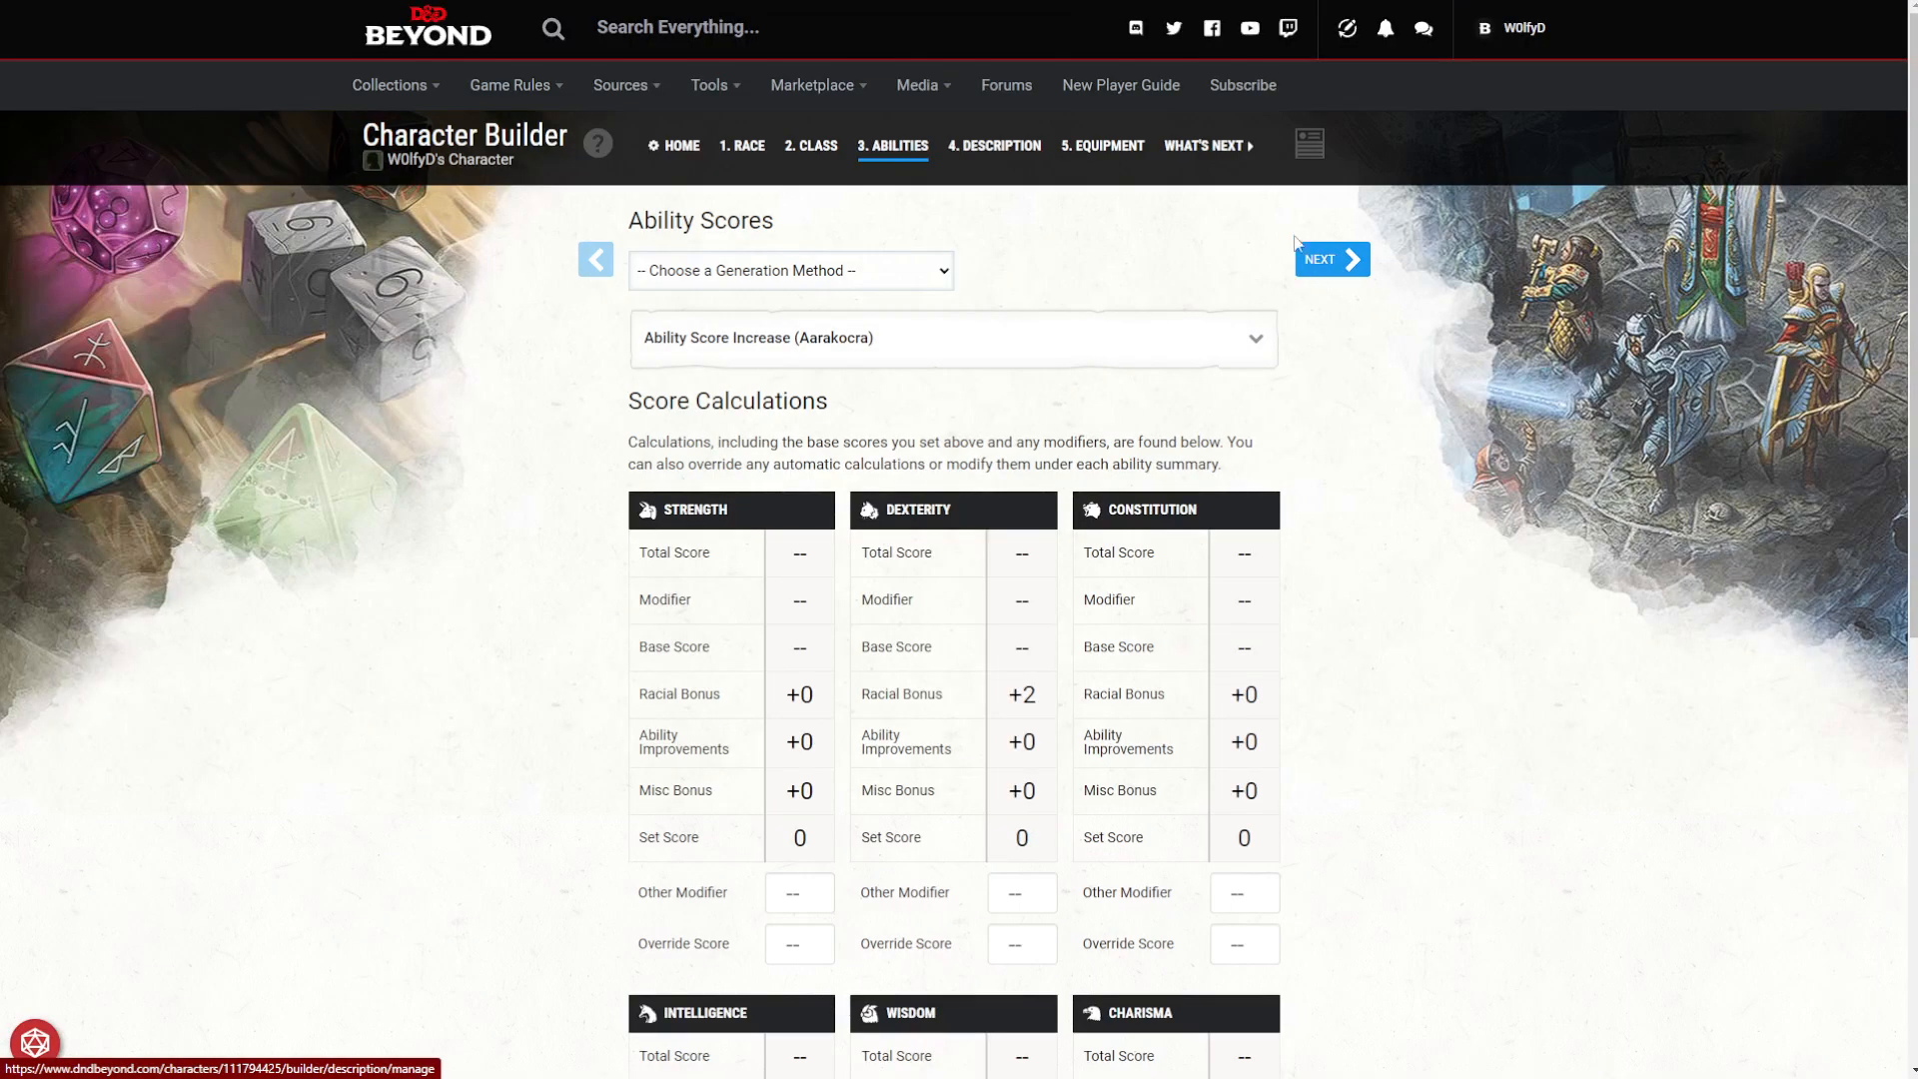
# Choose Standard Array as the ability score generation method.
pyautogui.click(802, 286)
pyautogui.click(738, 322)
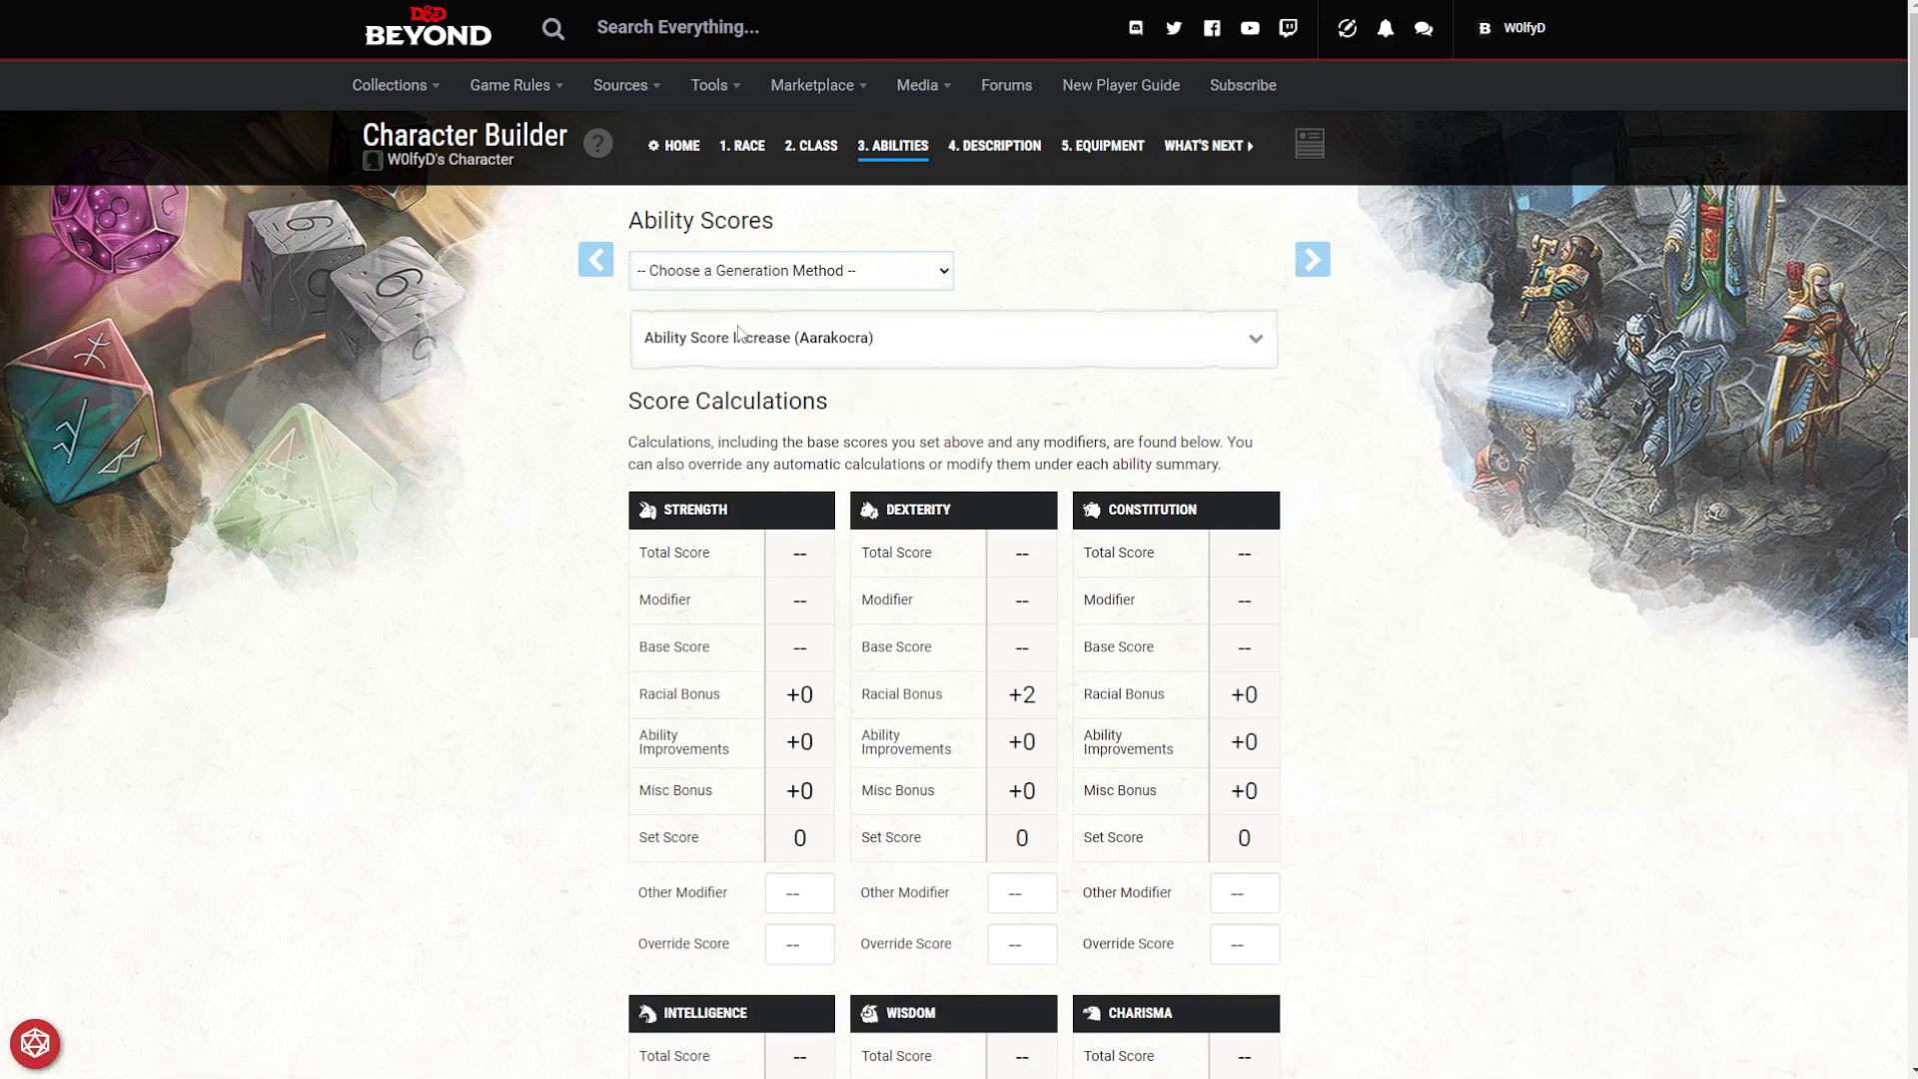
pyautogui.click(750, 278)
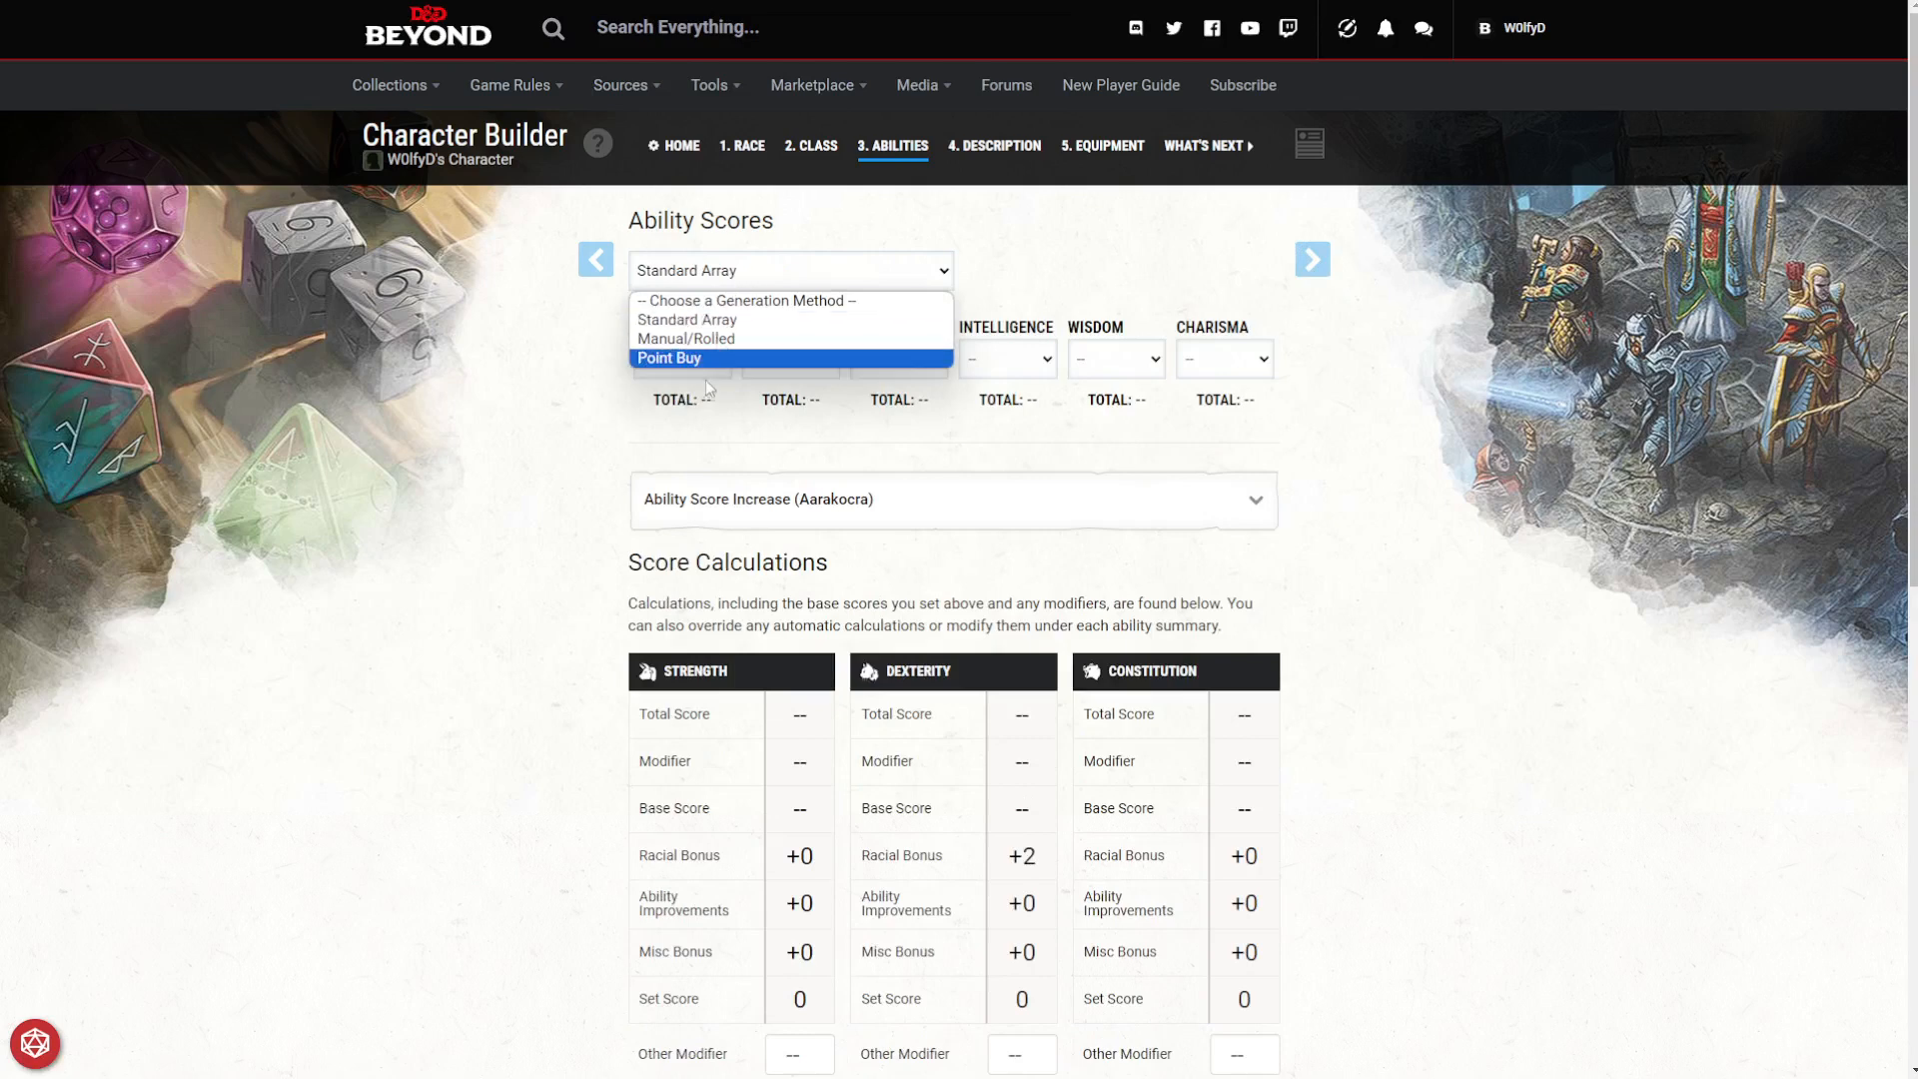
pyautogui.click(584, 354)
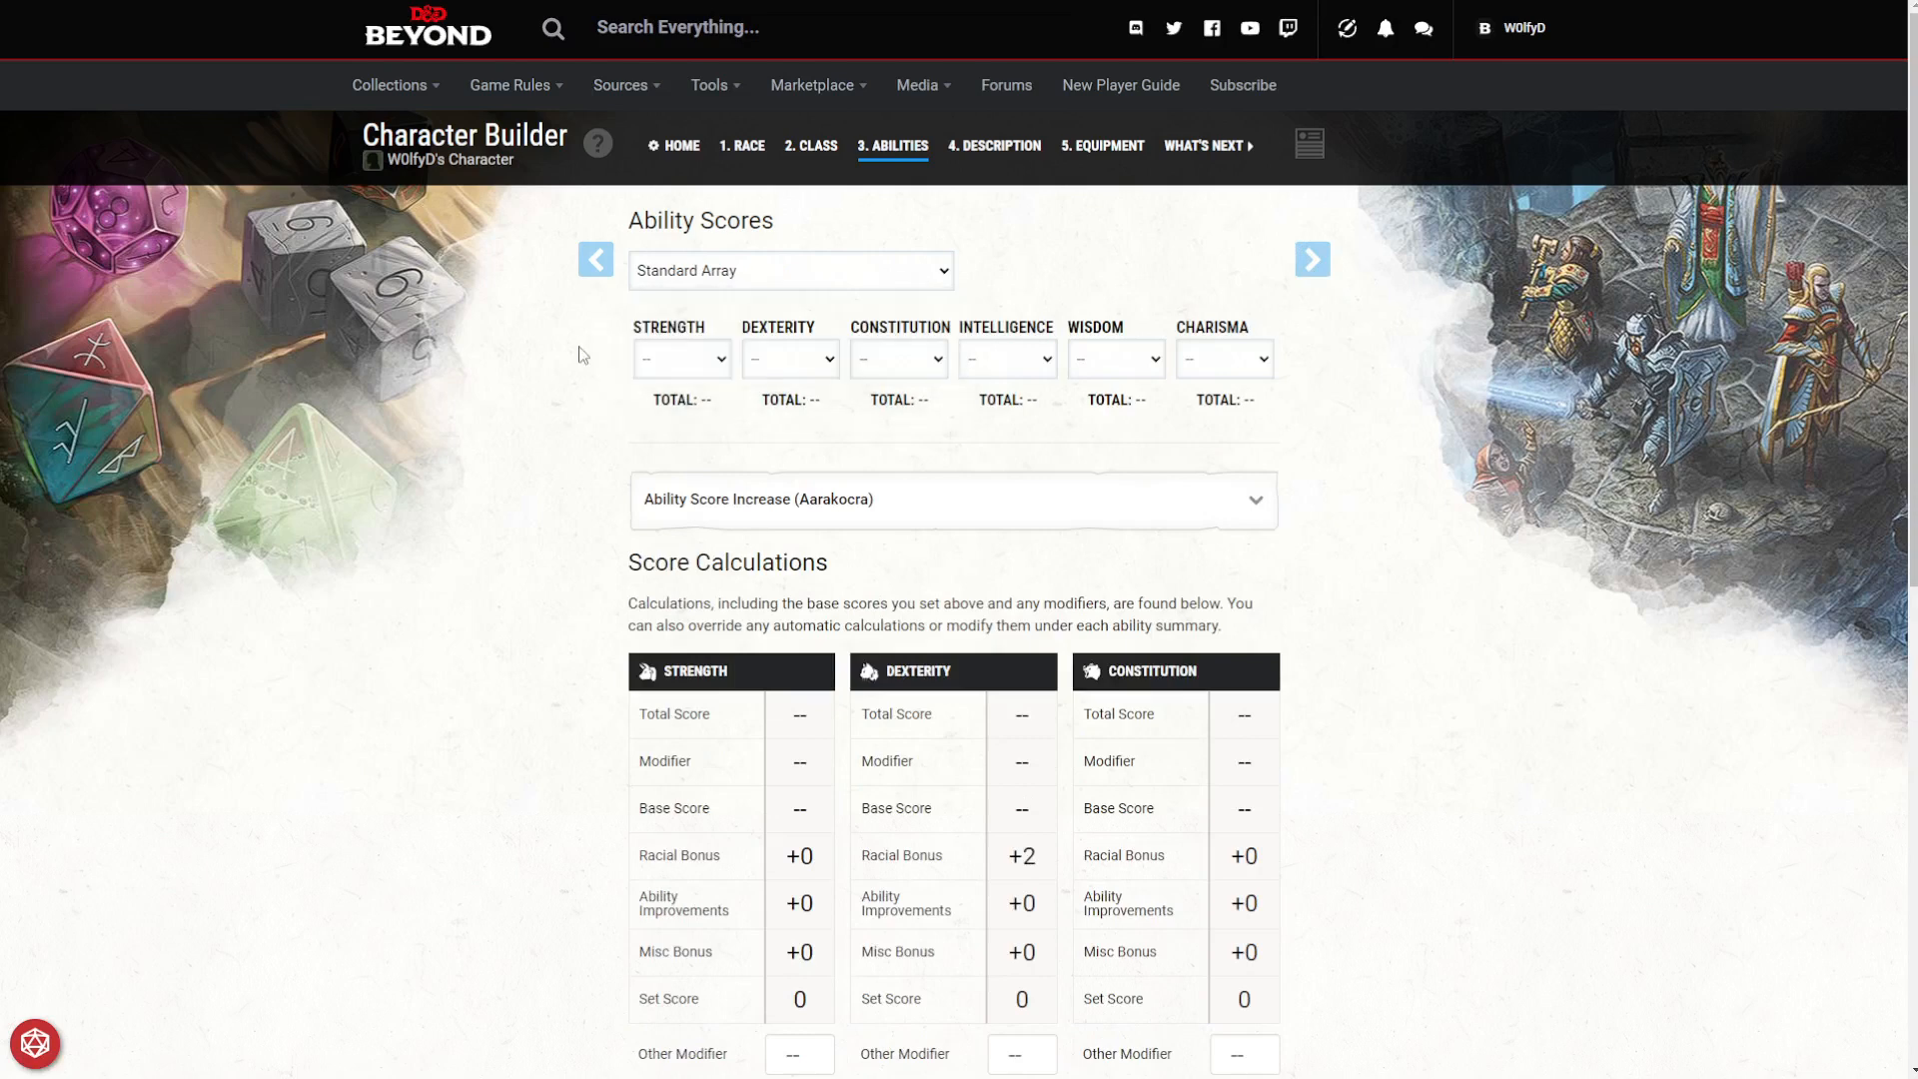
# Assign the Standard Array scores 15 to Dexterity, 14 to Strength and 13 to Charisma.
pyautogui.click(908, 361)
pyautogui.click(790, 359)
pyautogui.click(799, 498)
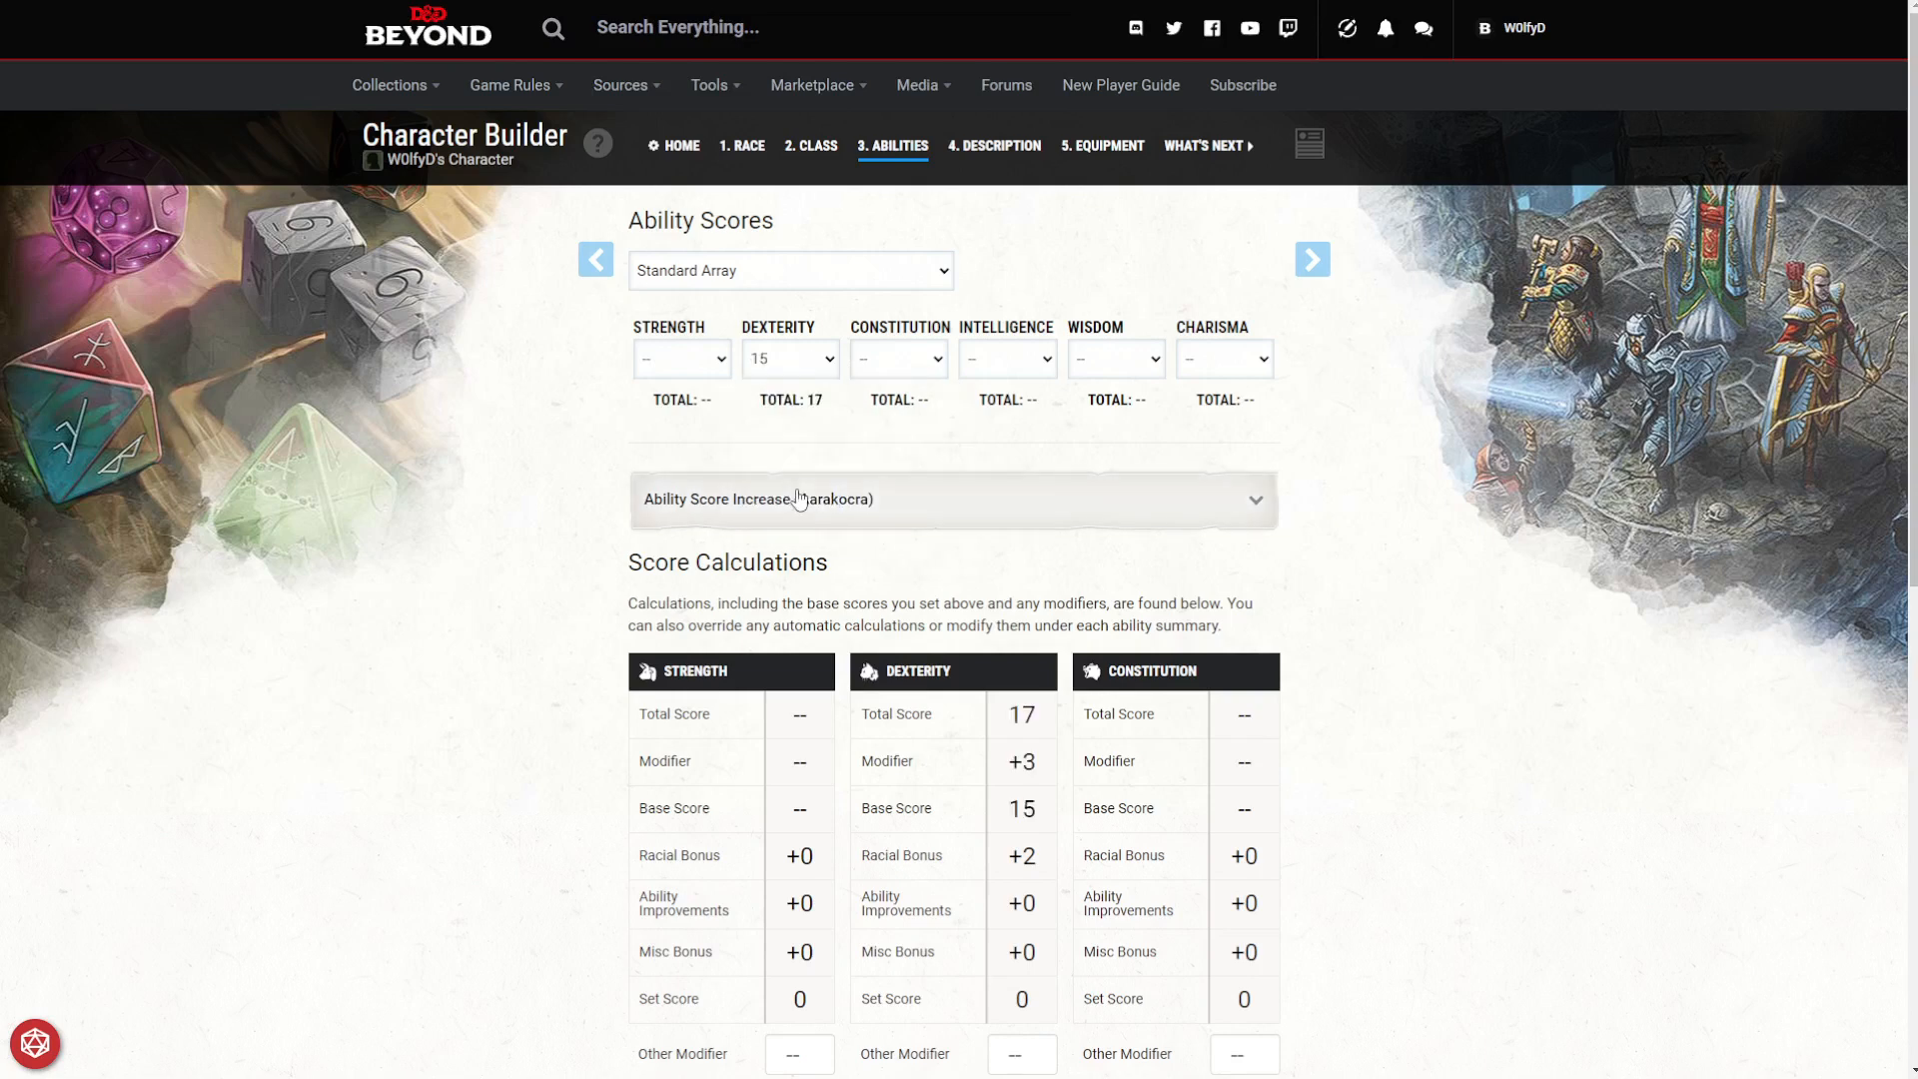
pyautogui.click(708, 345)
pyautogui.click(704, 497)
pyautogui.click(1221, 362)
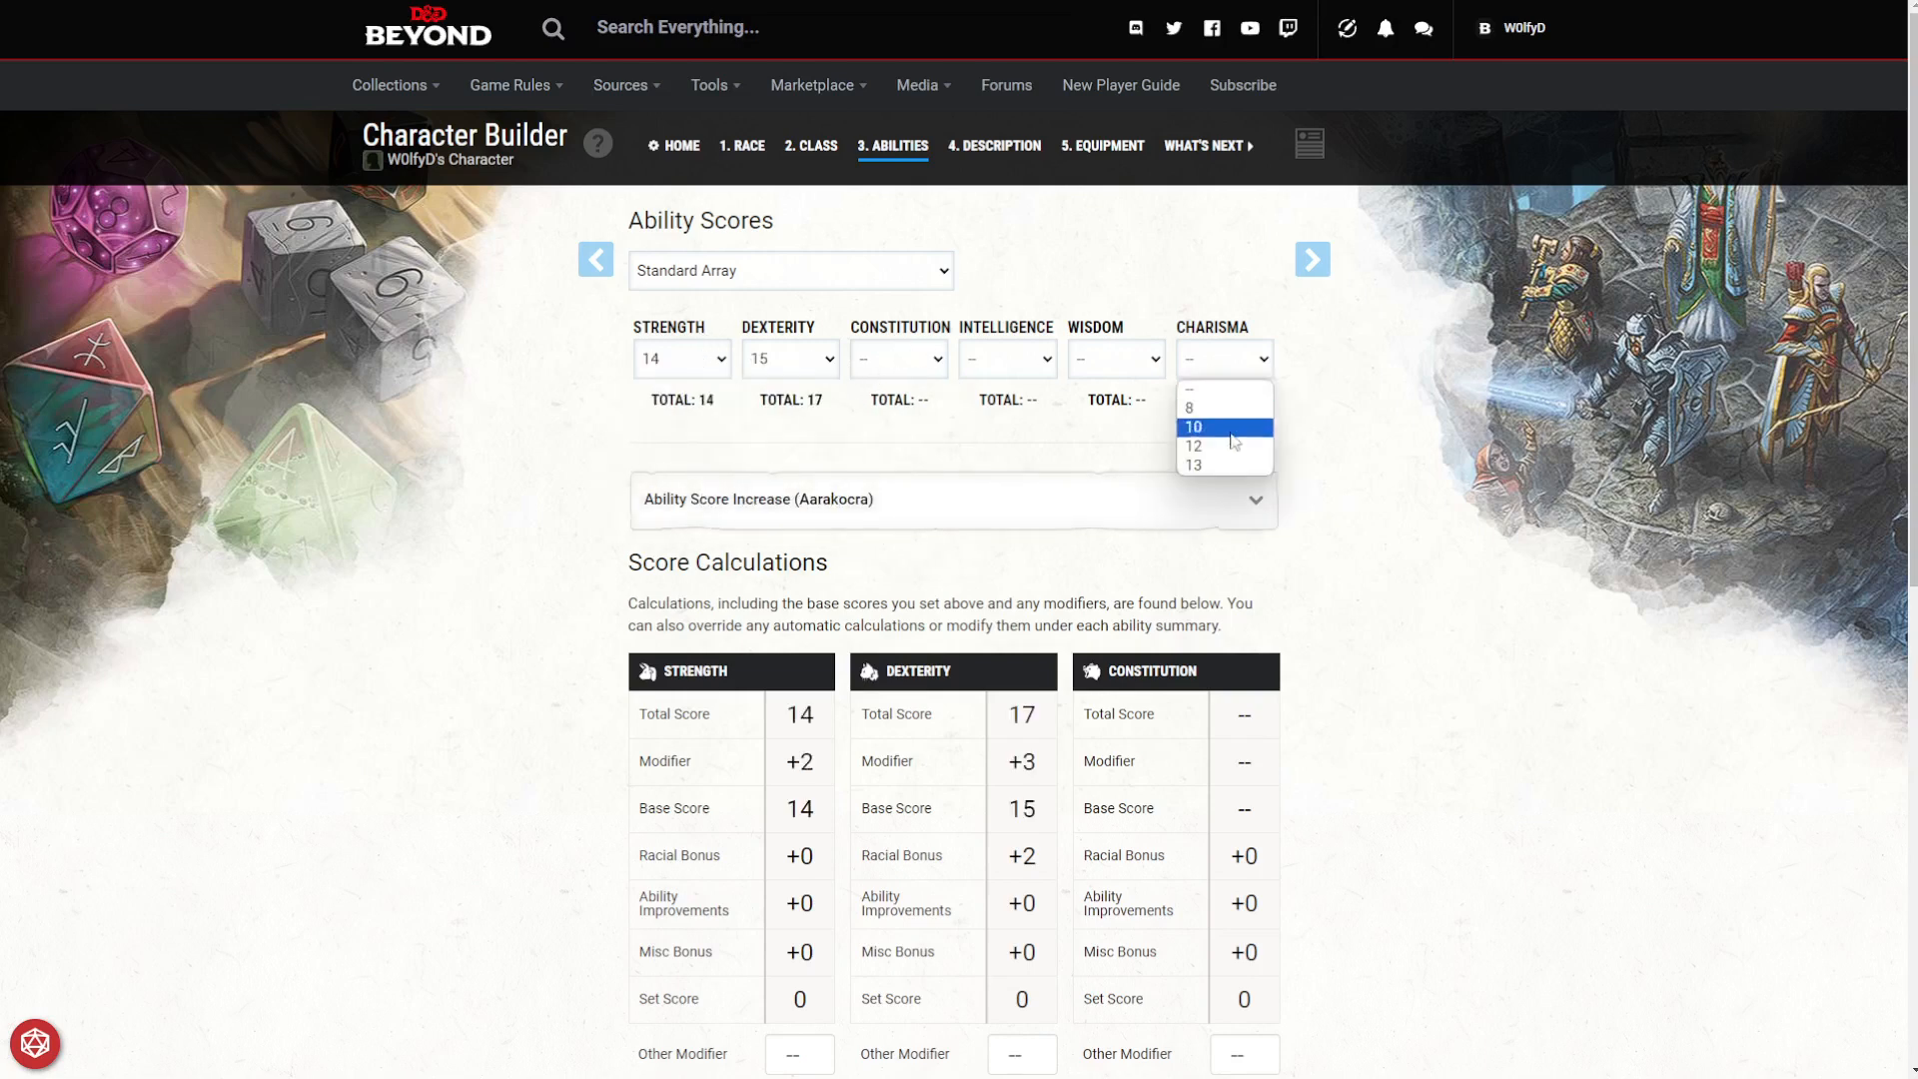
pyautogui.click(1234, 472)
# Assign the remaining scores: 12 to Constitution, 8 to Wisdom and 10 to Intelligence.
pyautogui.click(936, 357)
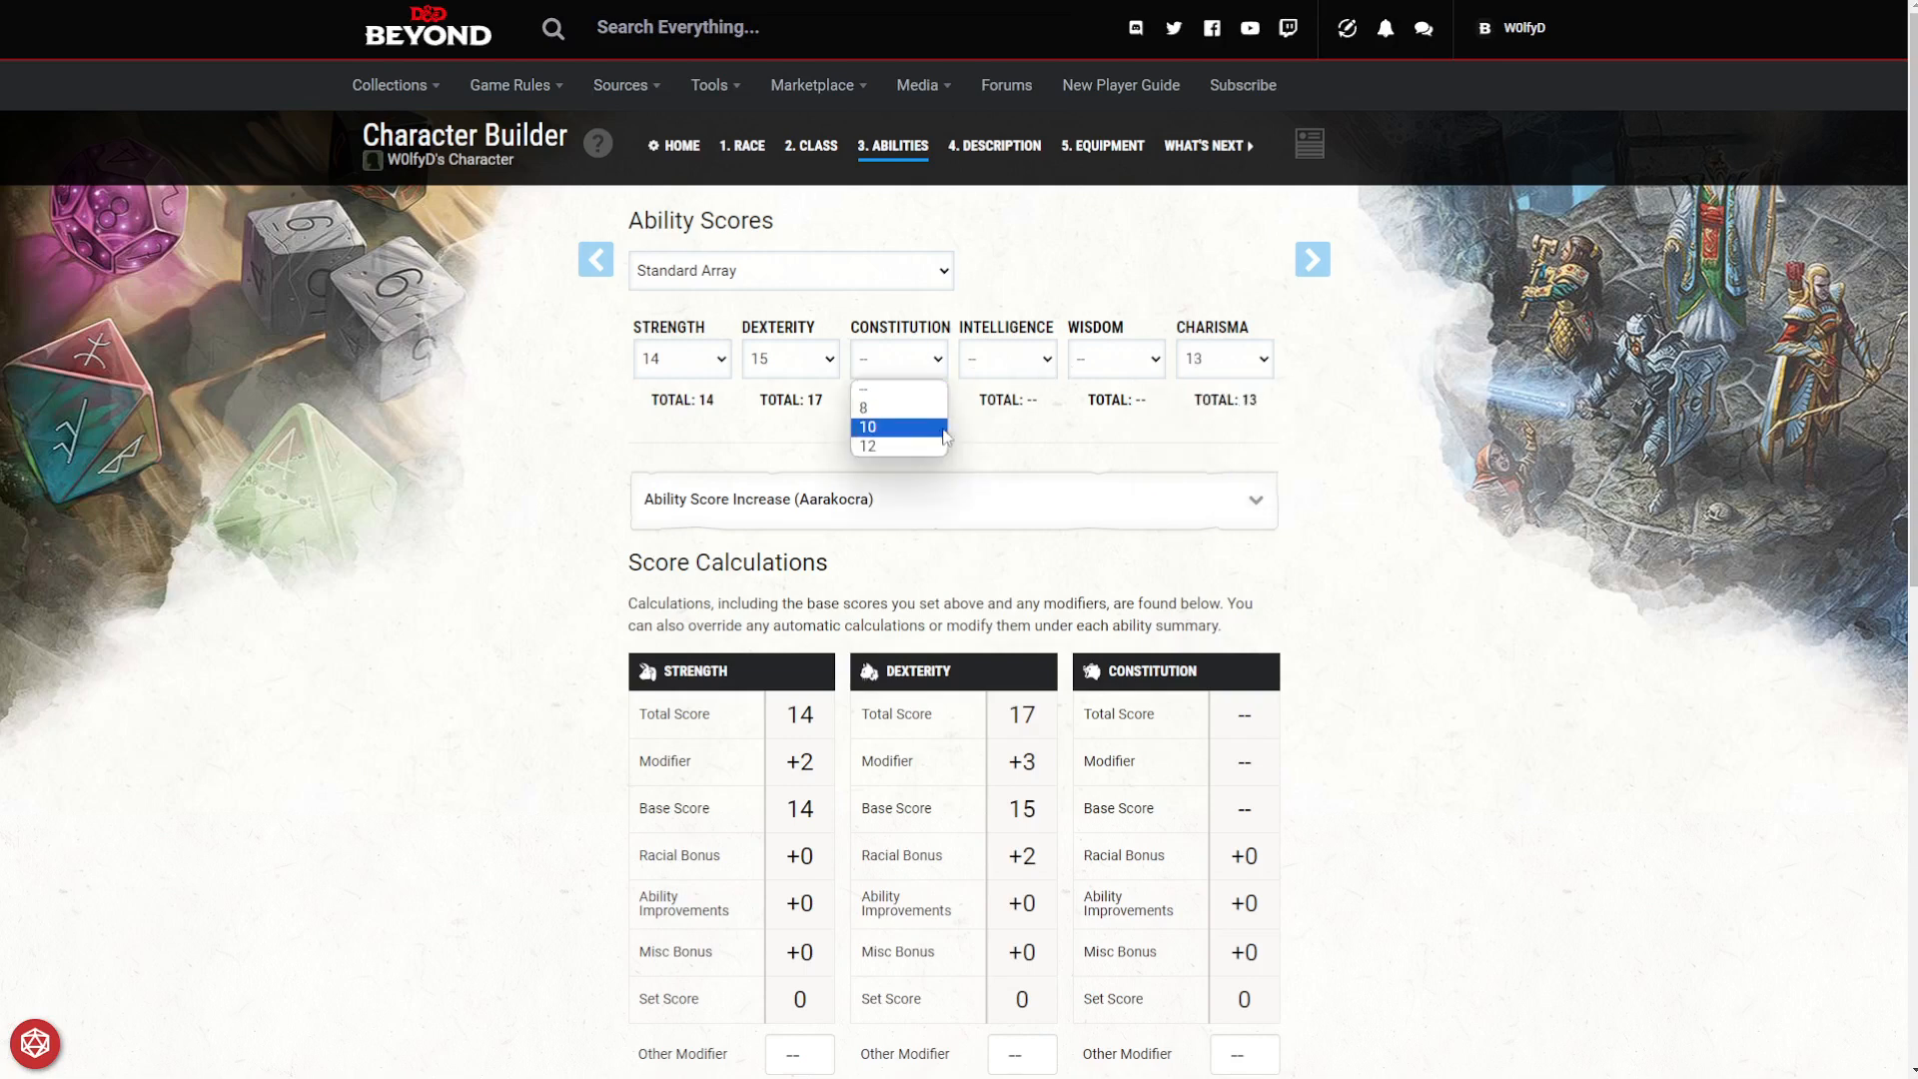
pyautogui.click(918, 443)
pyautogui.click(1102, 359)
pyautogui.click(1099, 407)
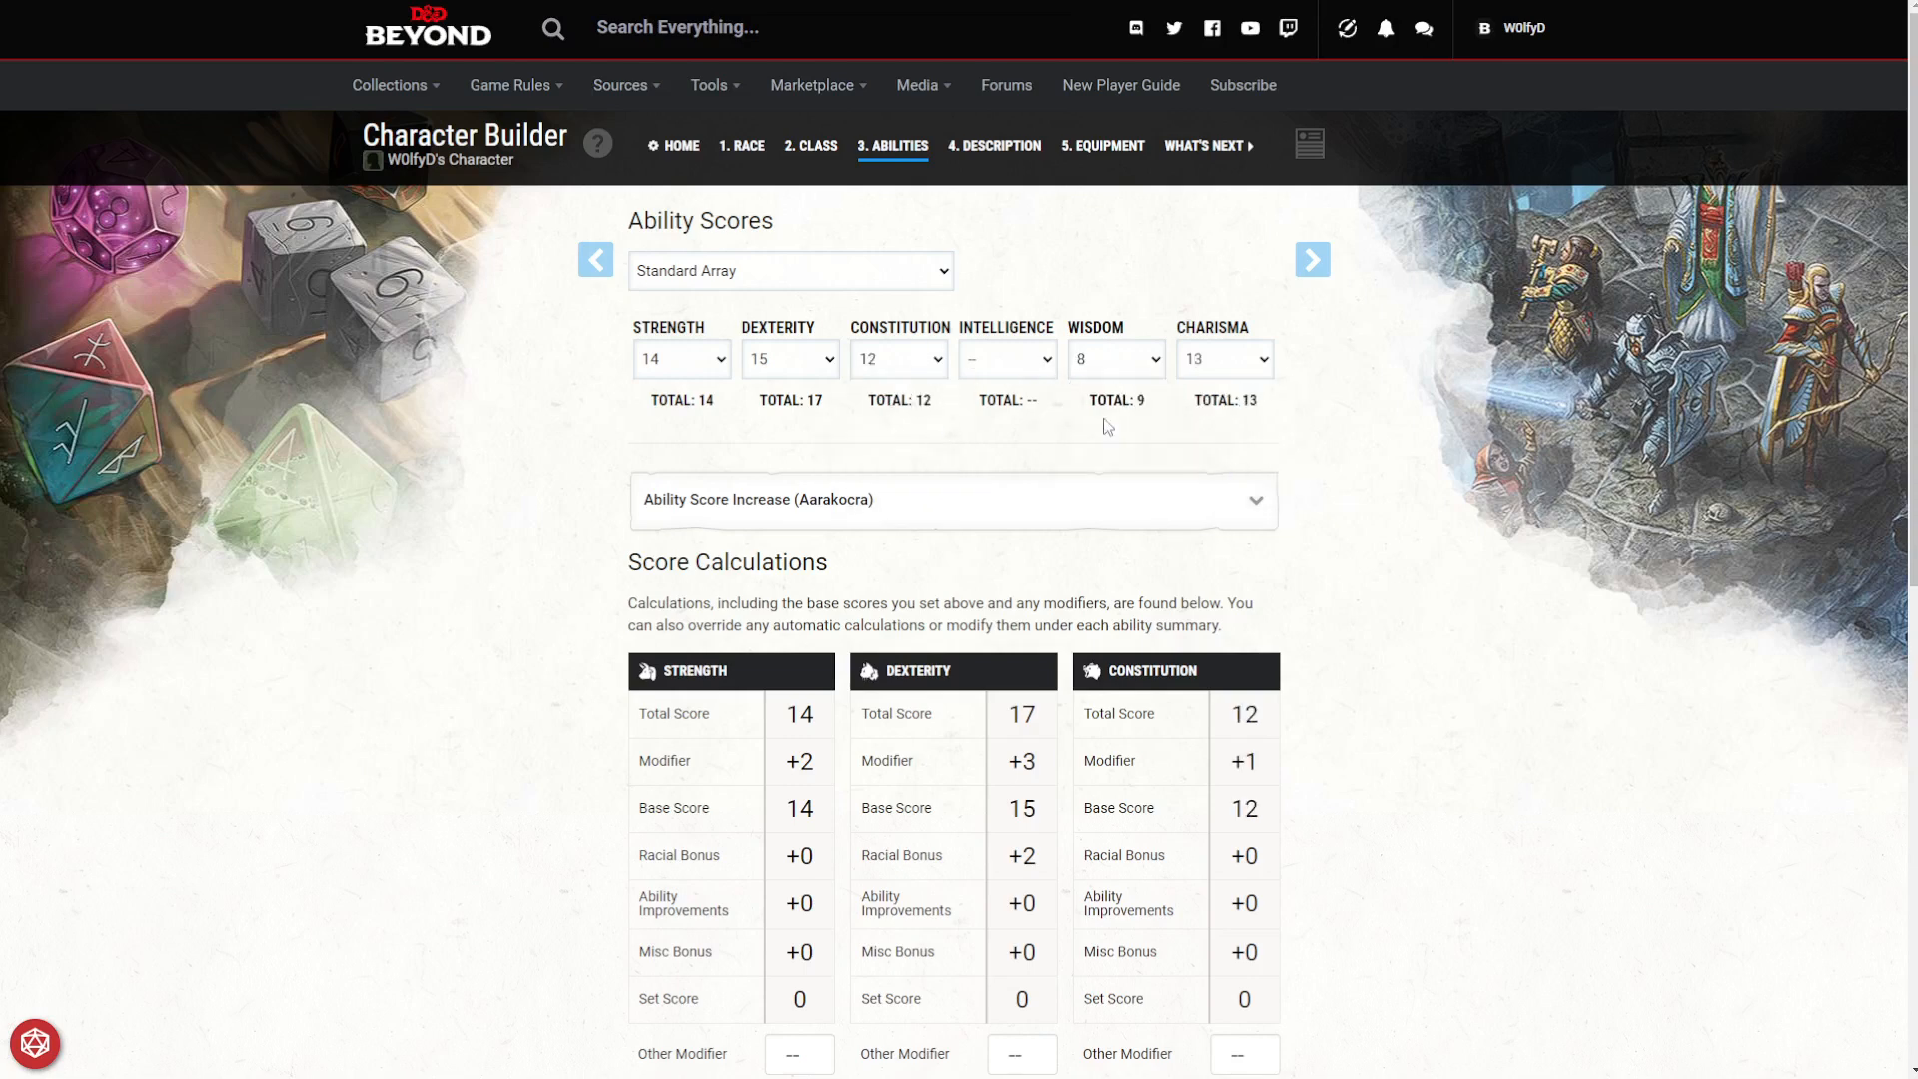
pyautogui.click(1009, 359)
pyautogui.click(1005, 408)
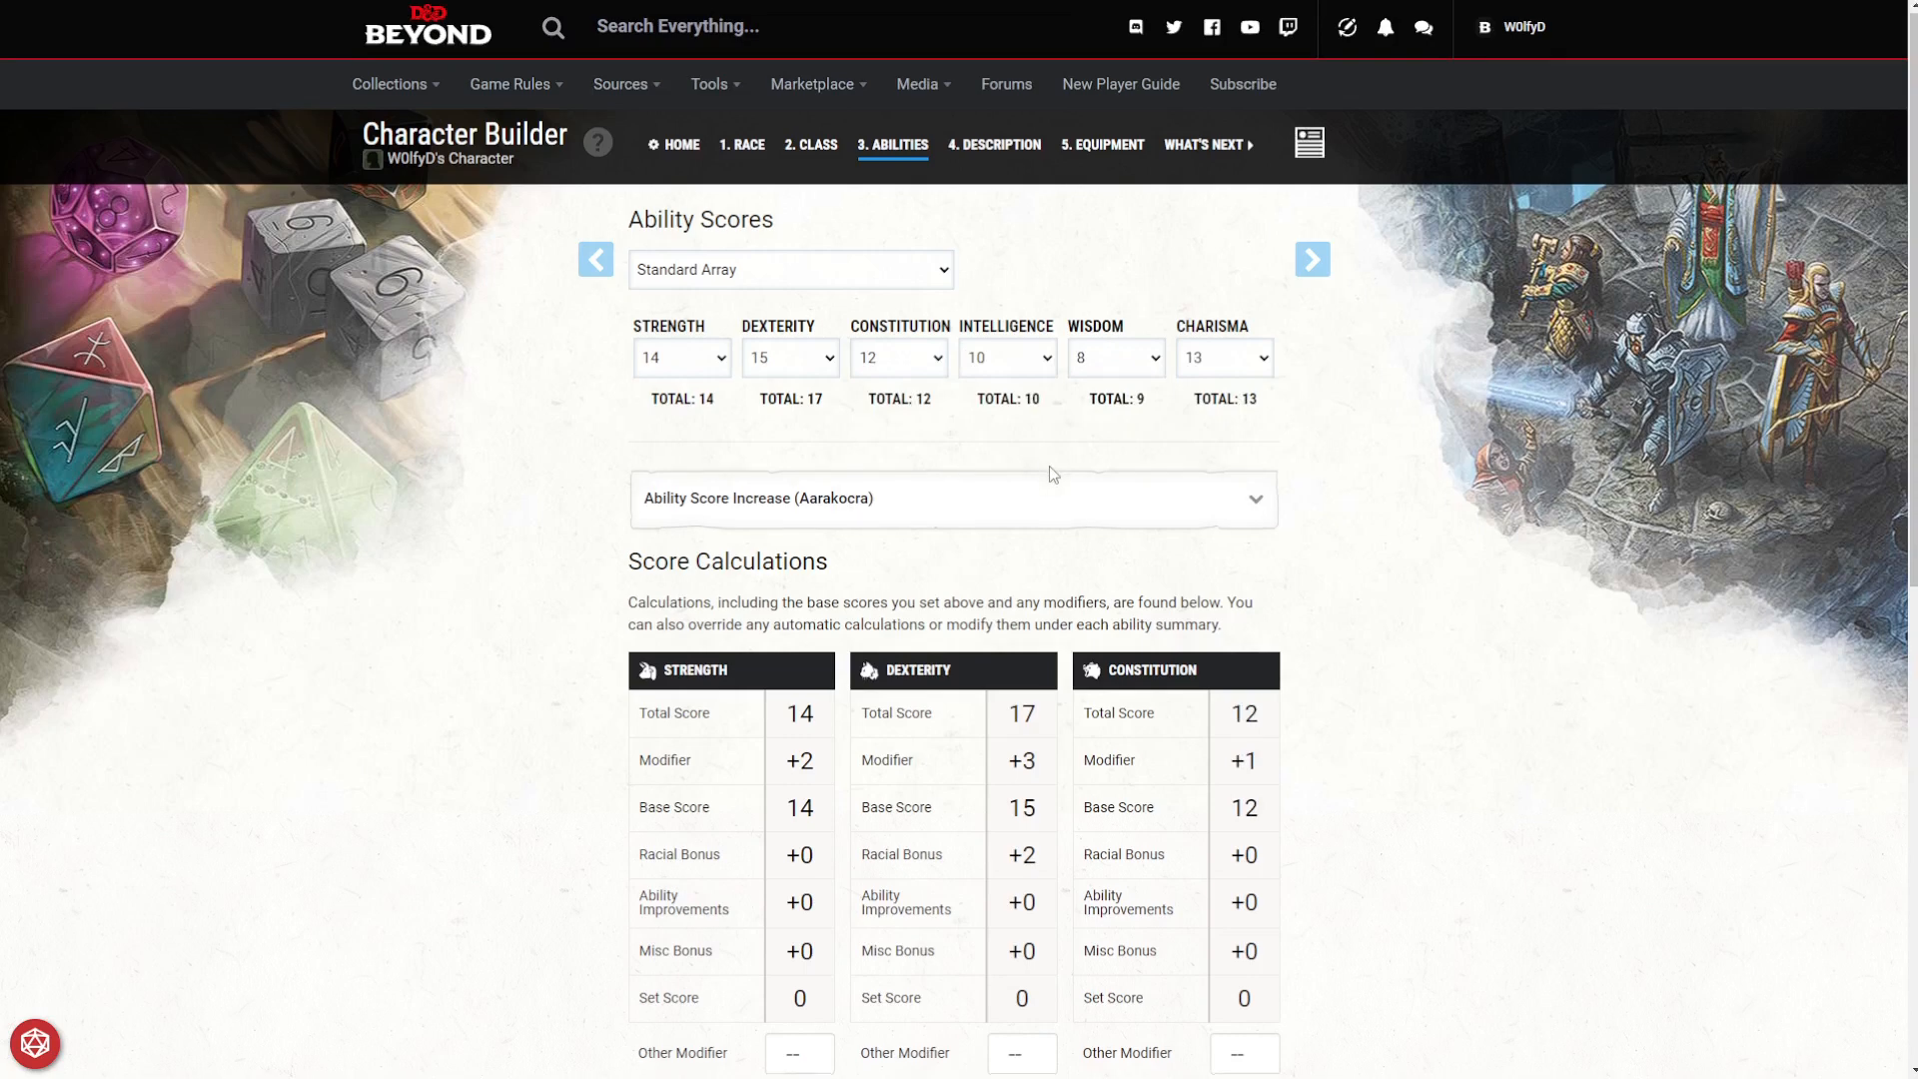
# Review the score calculations, proceed to the description page and pick the suggested character name Zakierk.
pyautogui.scroll(-1, 1049, 465)
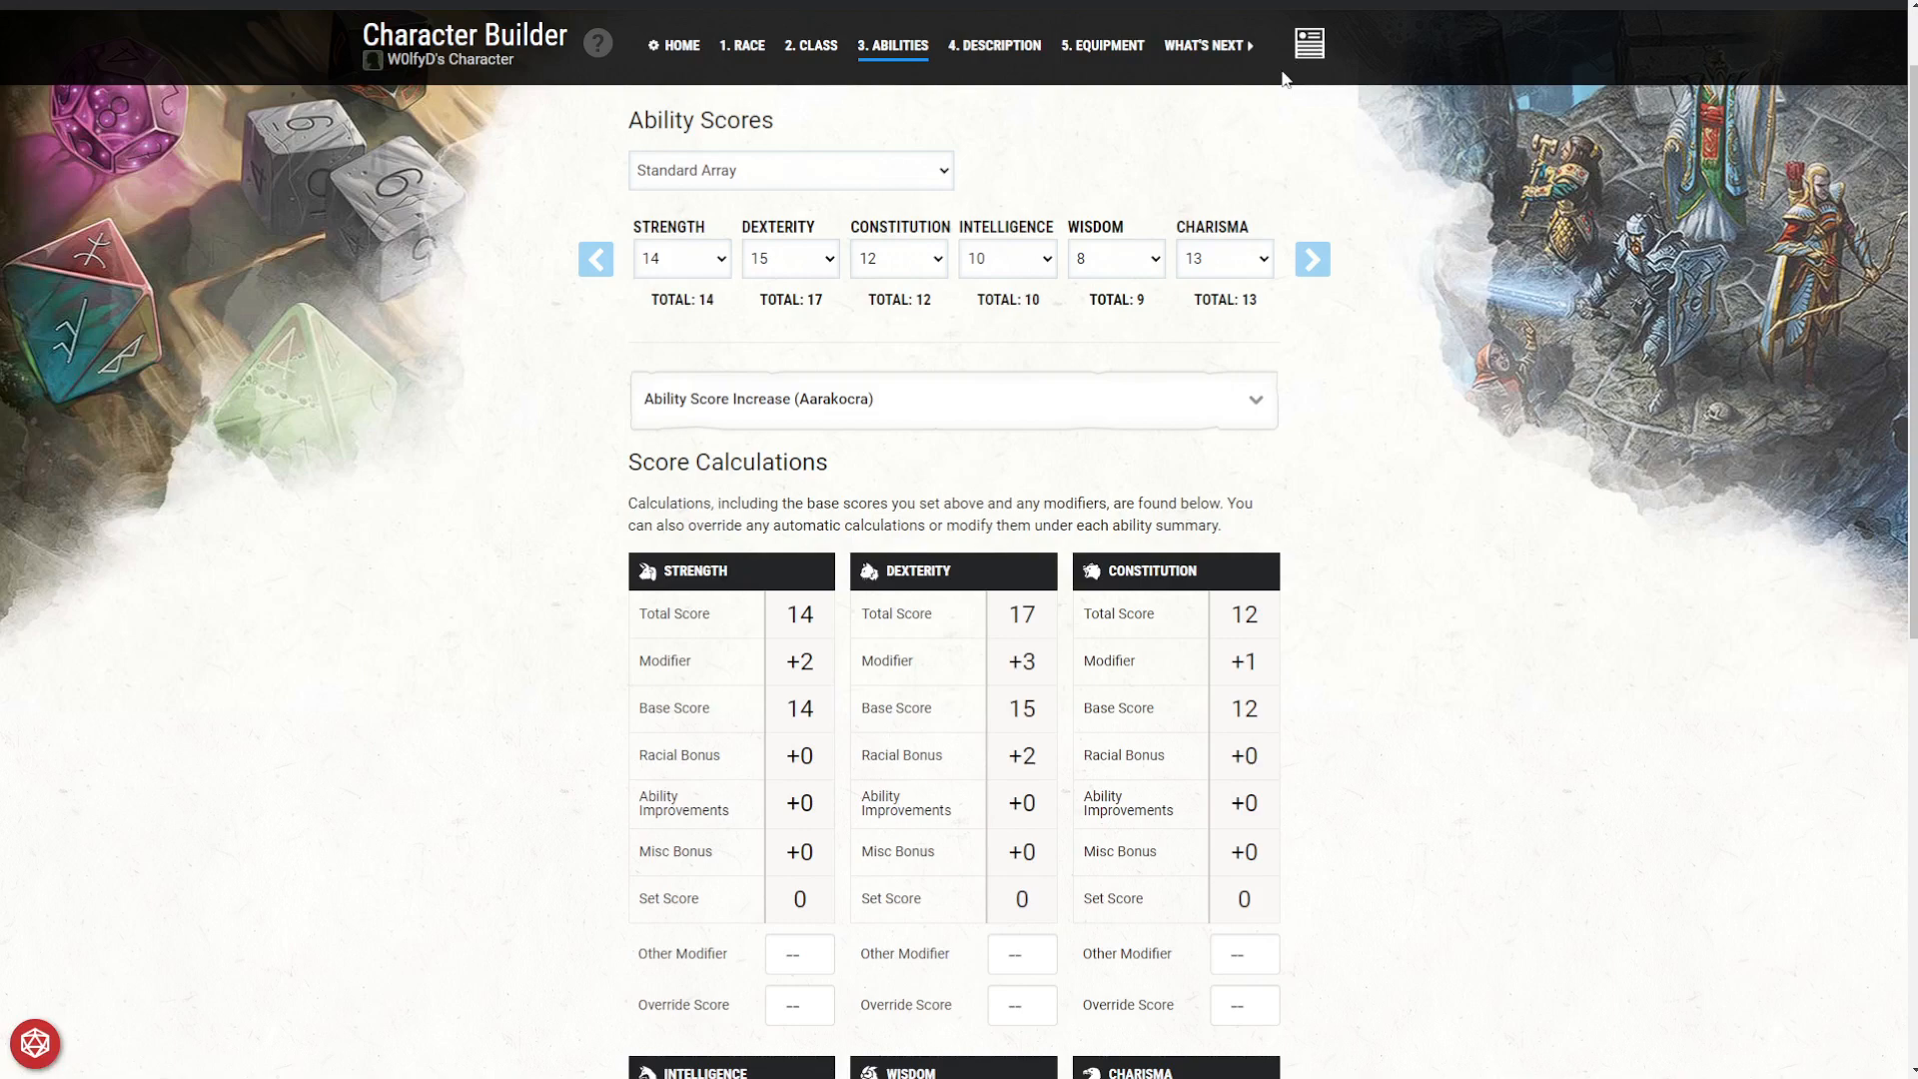
pyautogui.scroll(-1, 1284, 80)
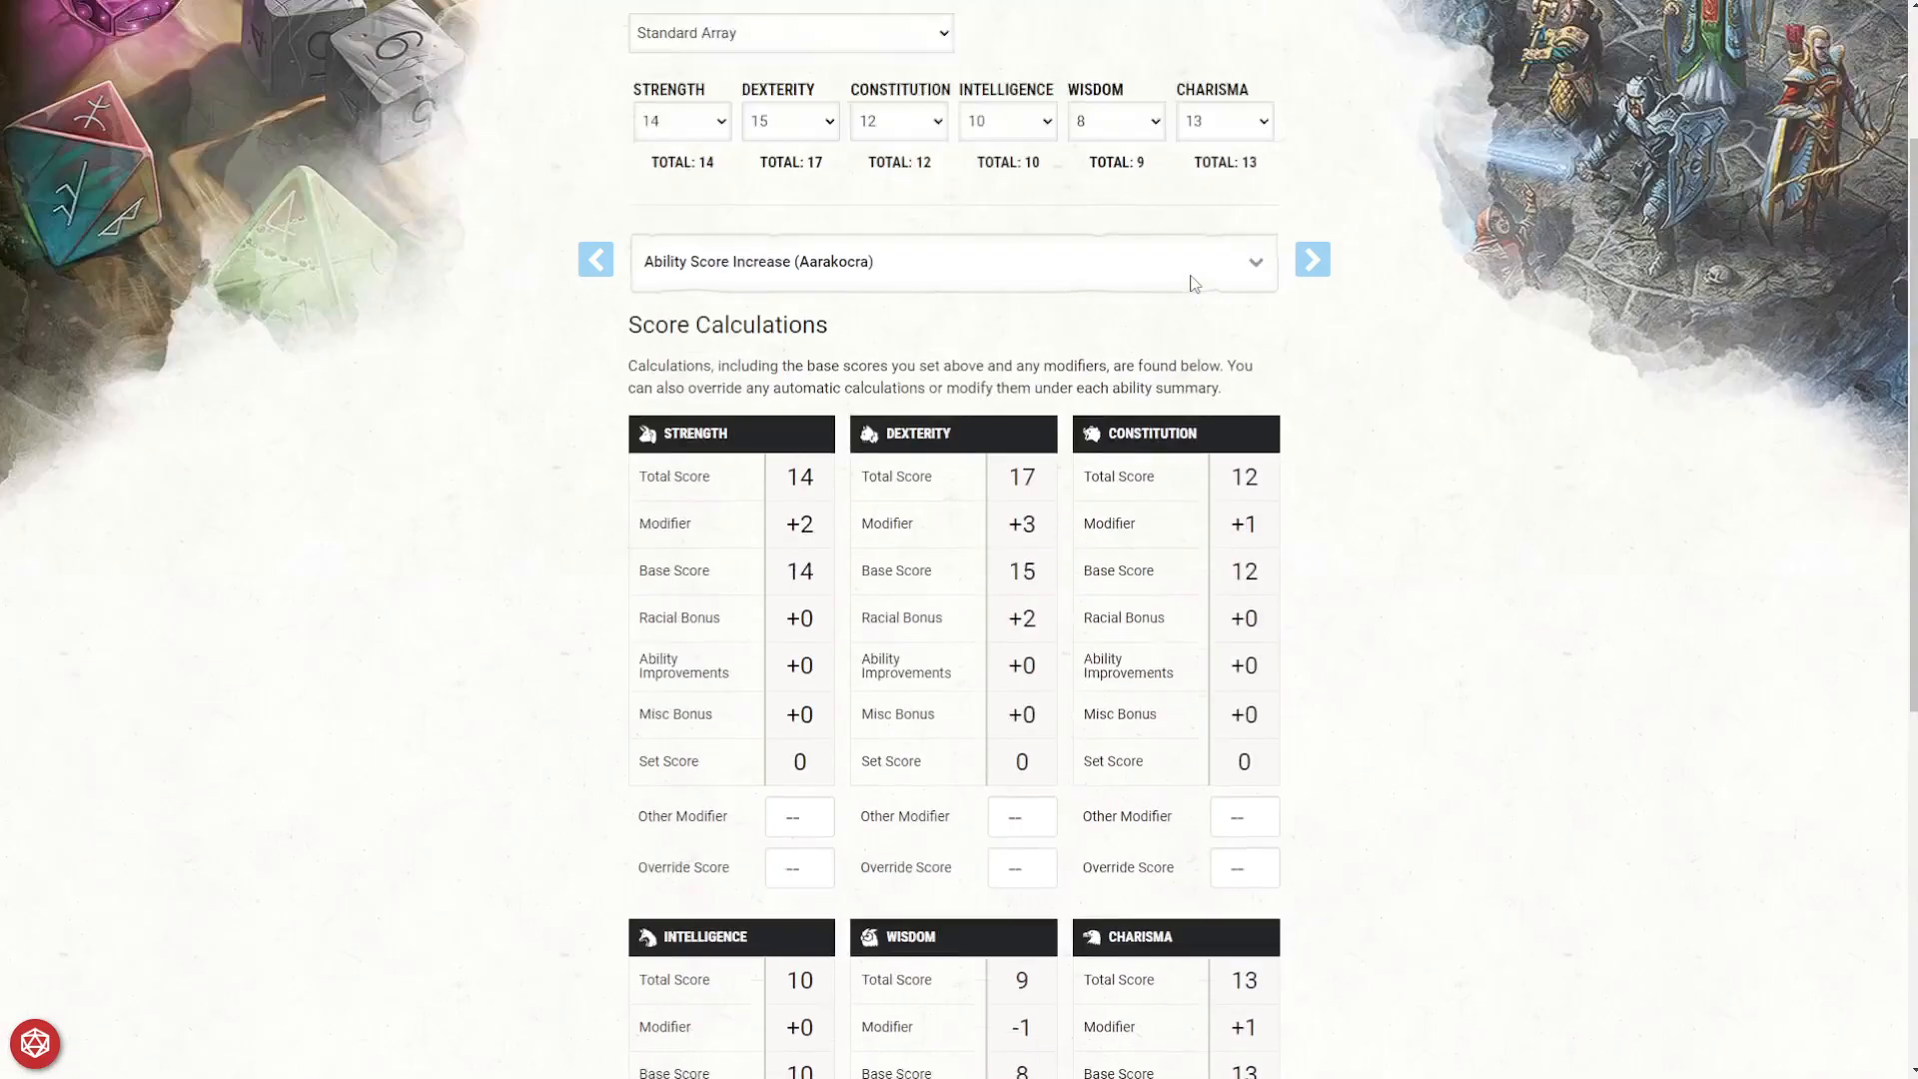
pyautogui.scroll(3, 1199, 283)
pyautogui.click(1315, 260)
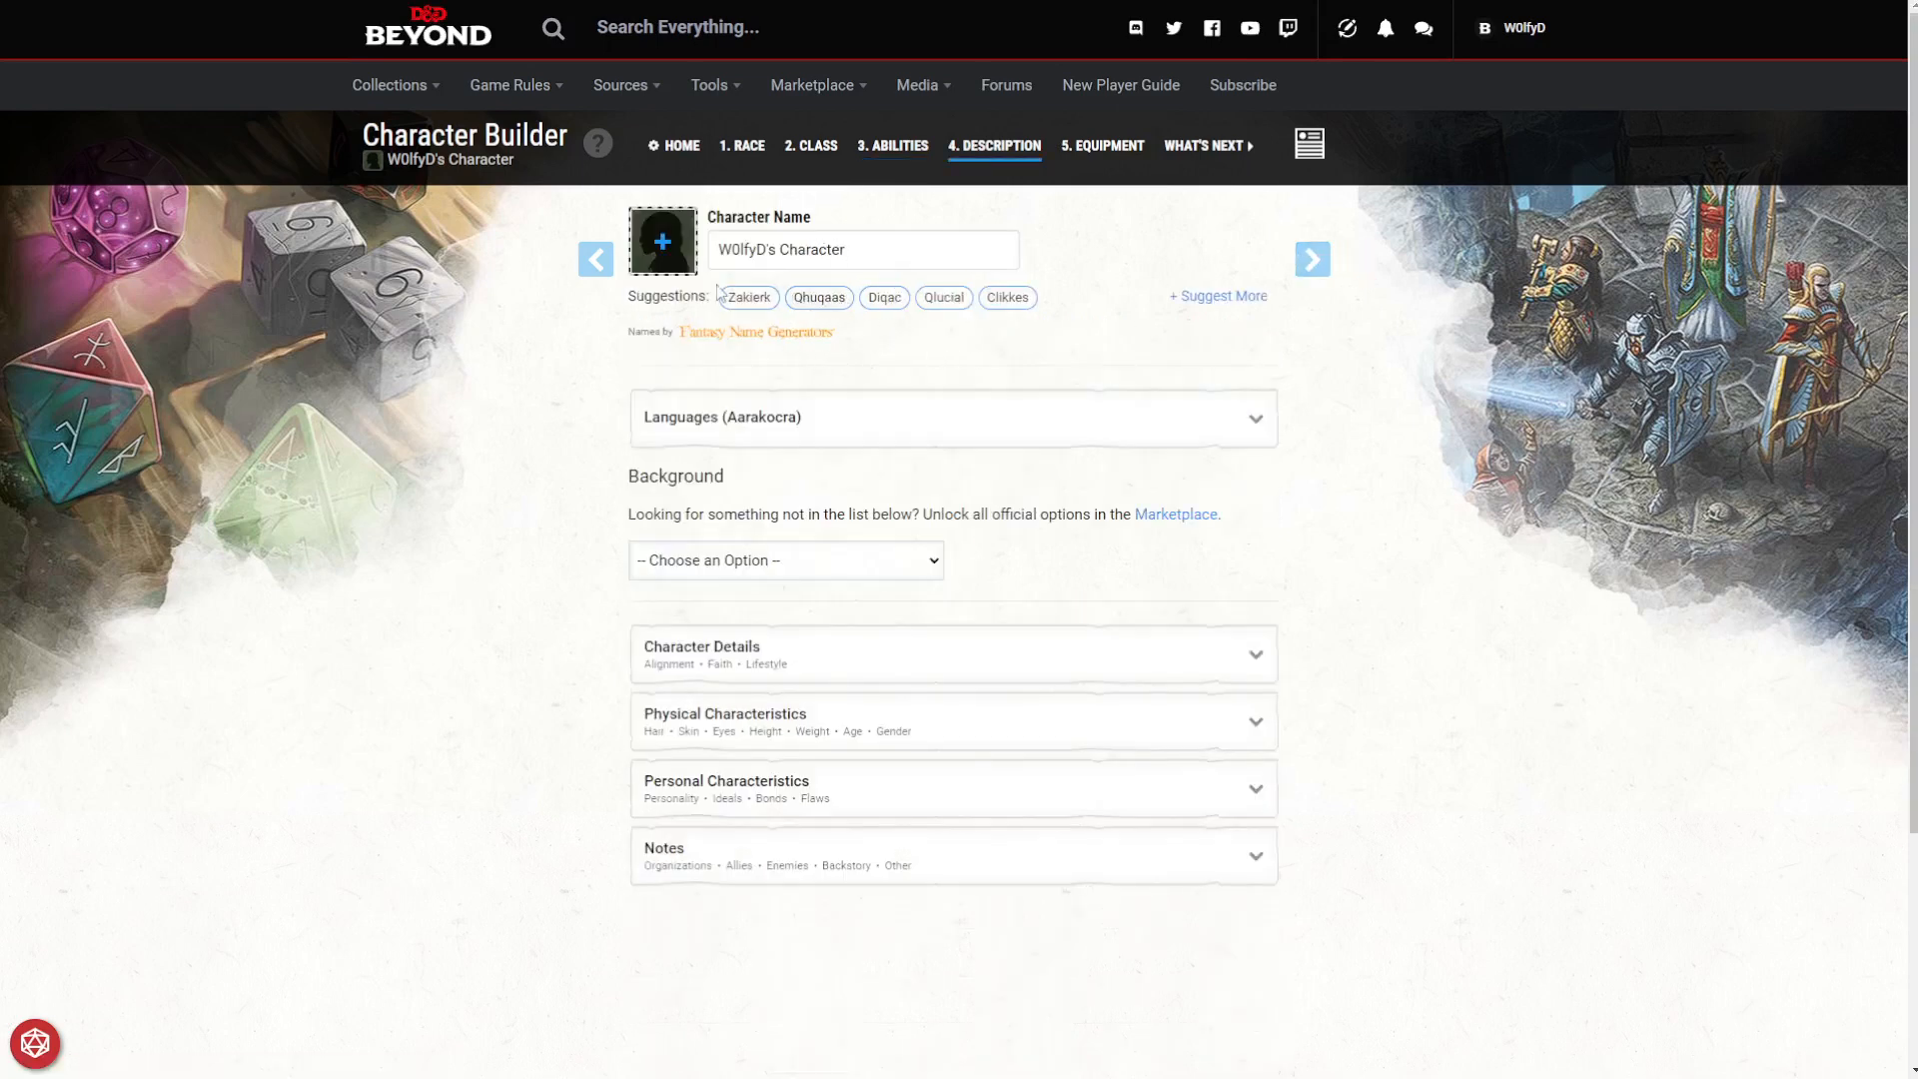
pyautogui.click(731, 297)
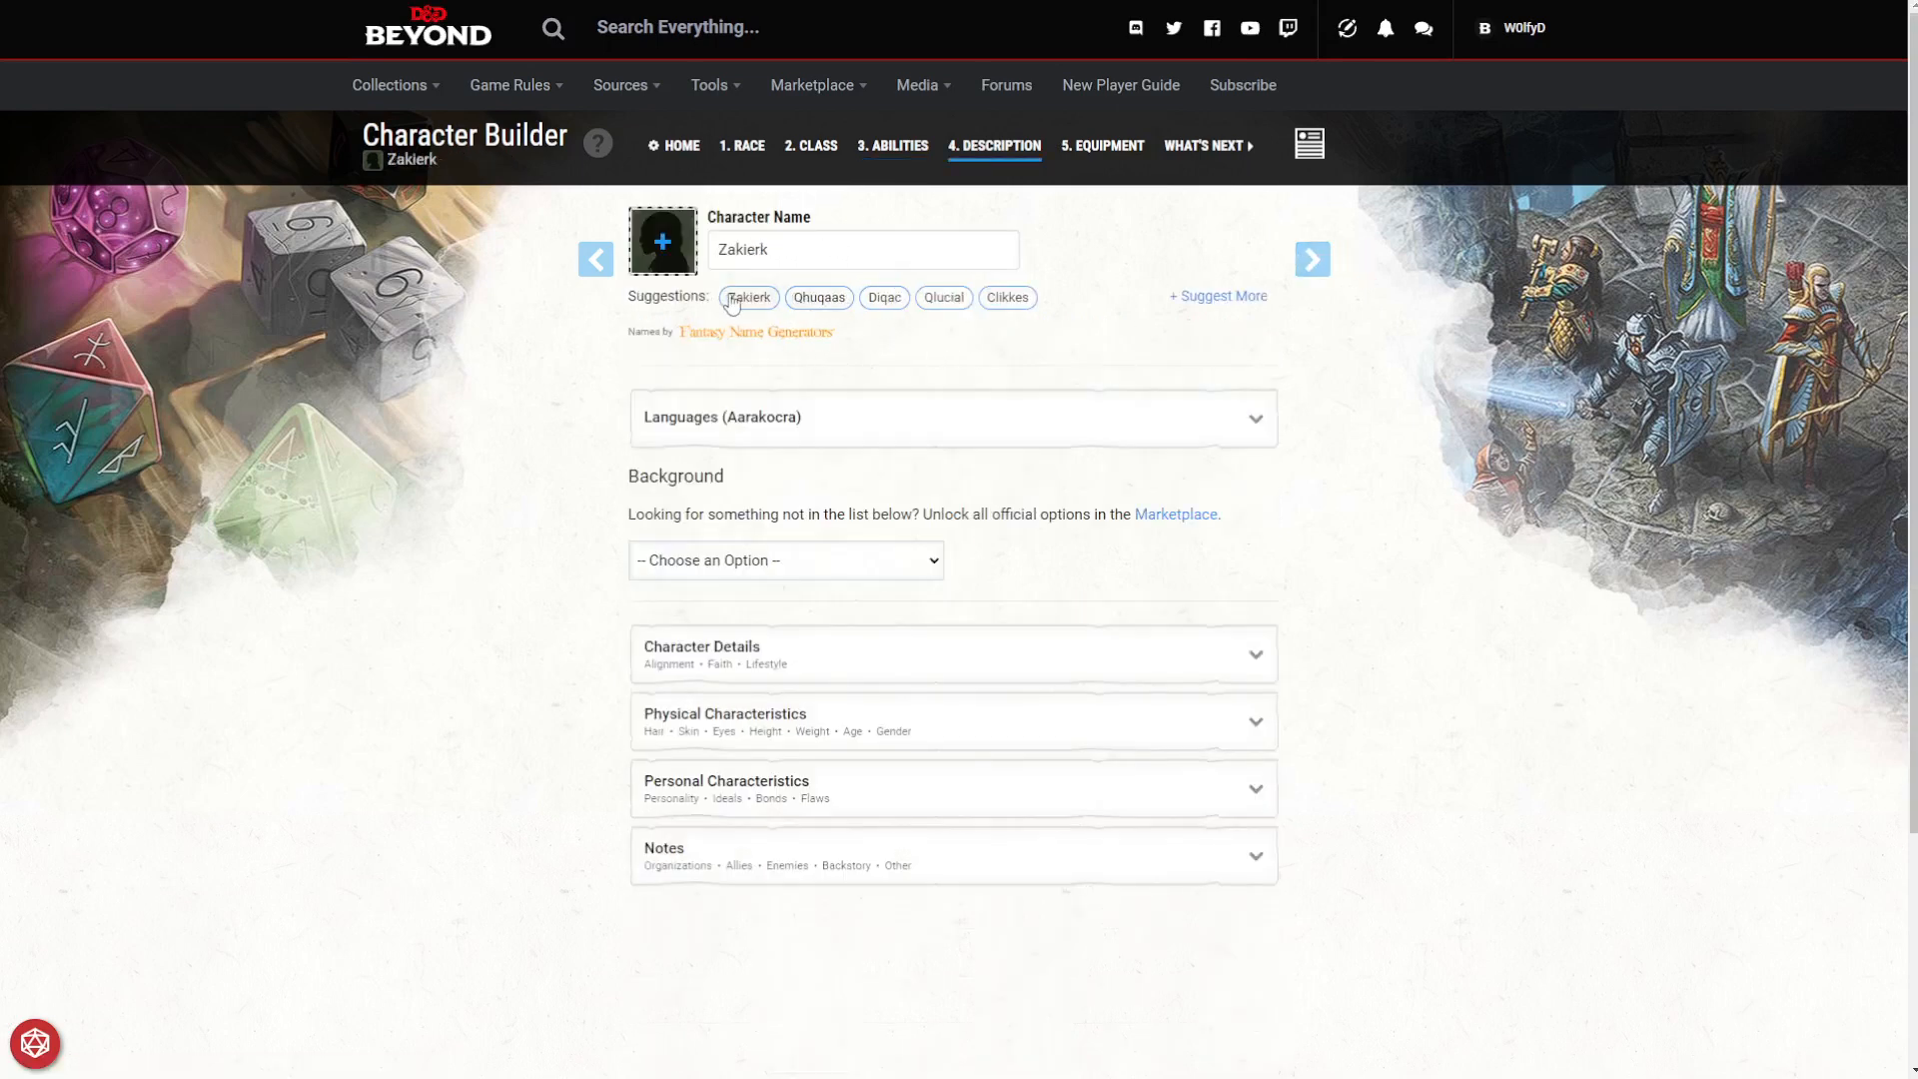
# Try the Acolyte, Criminal / Spy, Noble, Haunted One and Sage backgrounds in turn.
pyautogui.click(852, 565)
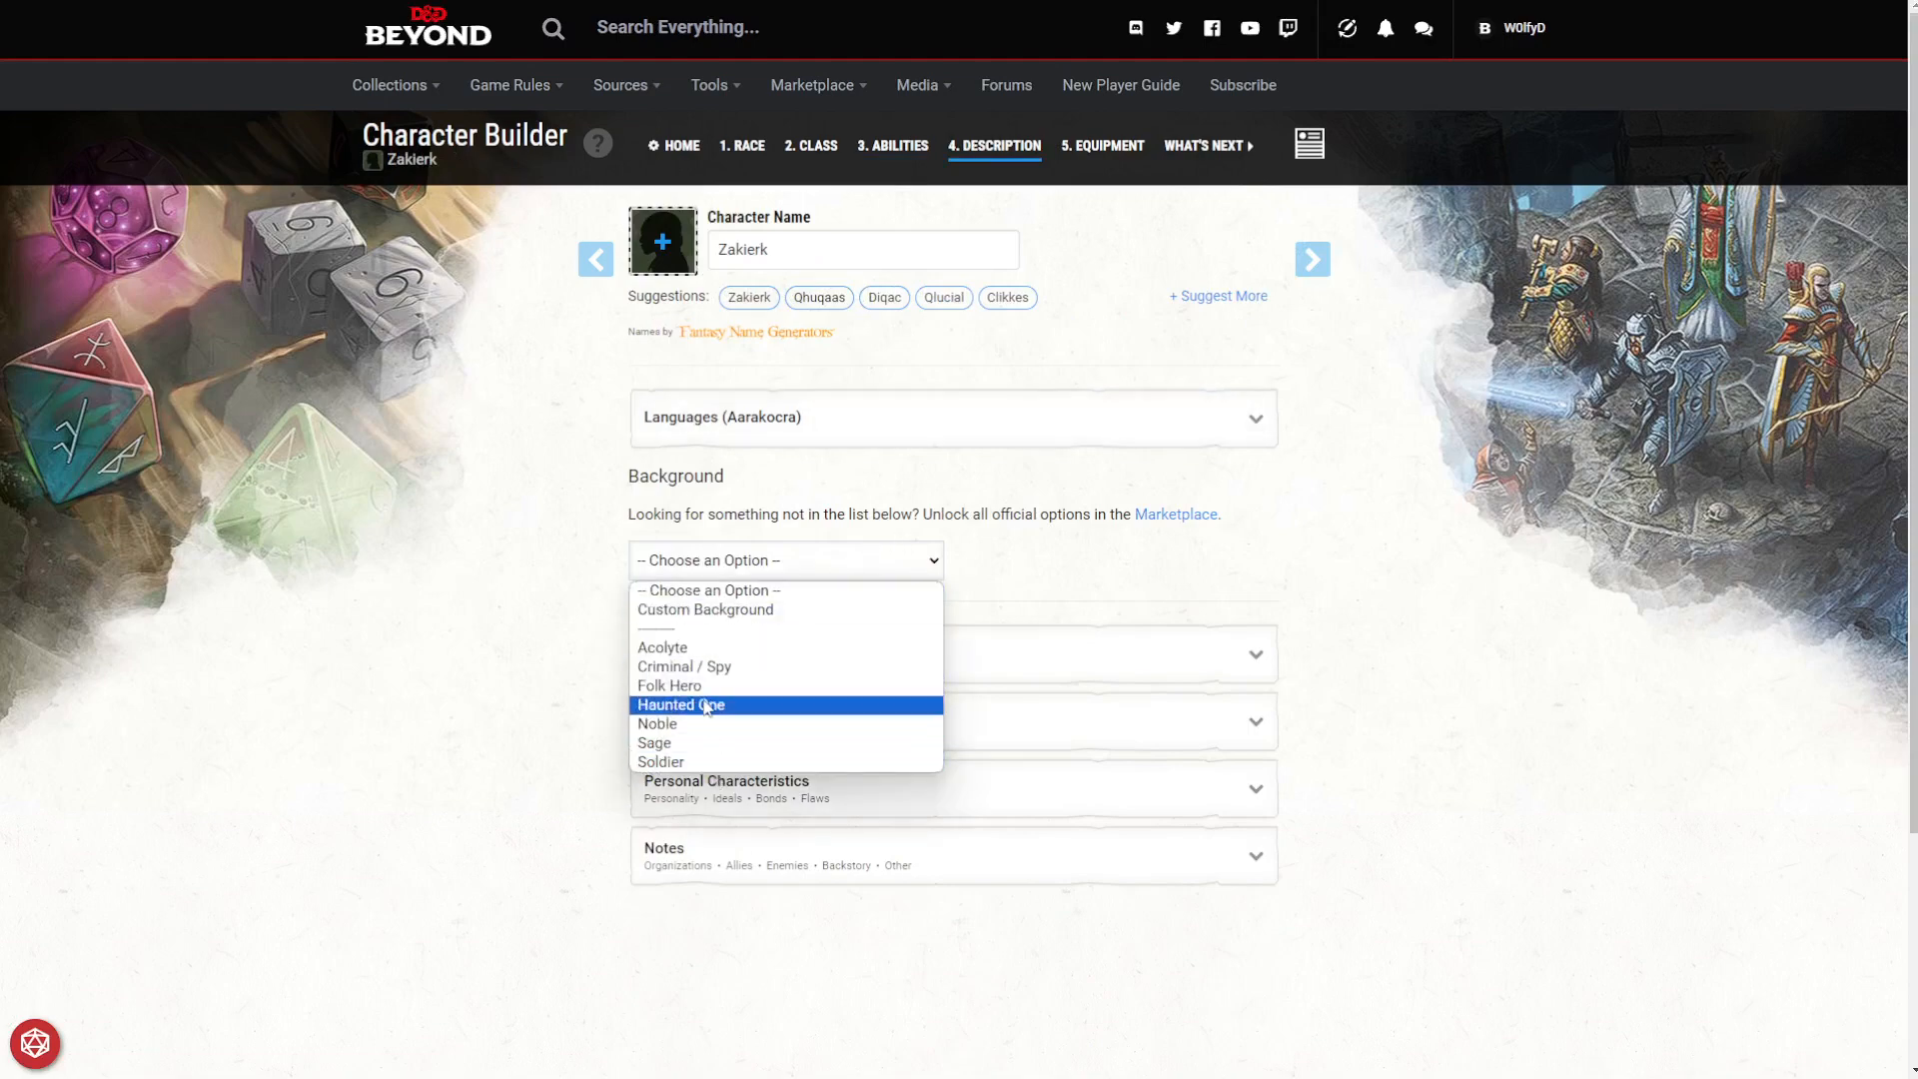
pyautogui.click(714, 649)
pyautogui.click(720, 560)
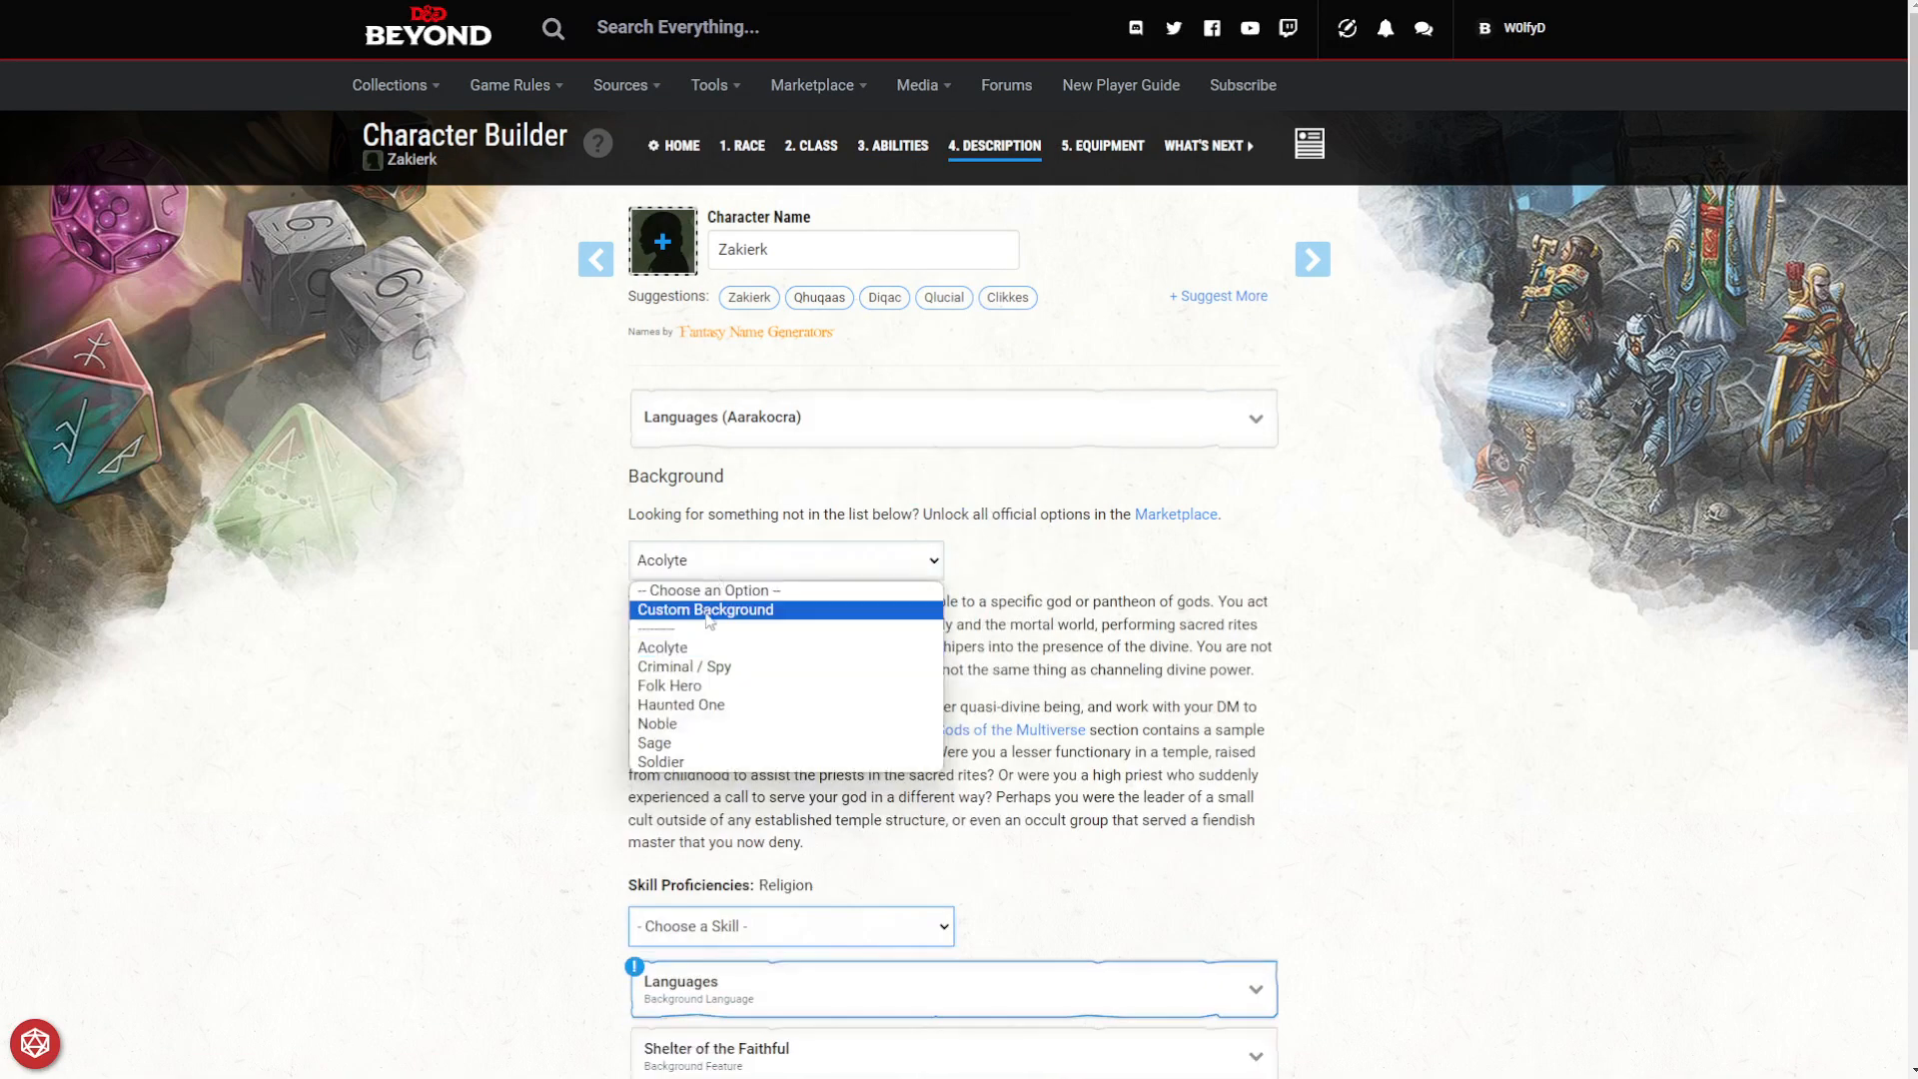
pyautogui.click(696, 655)
pyautogui.click(732, 561)
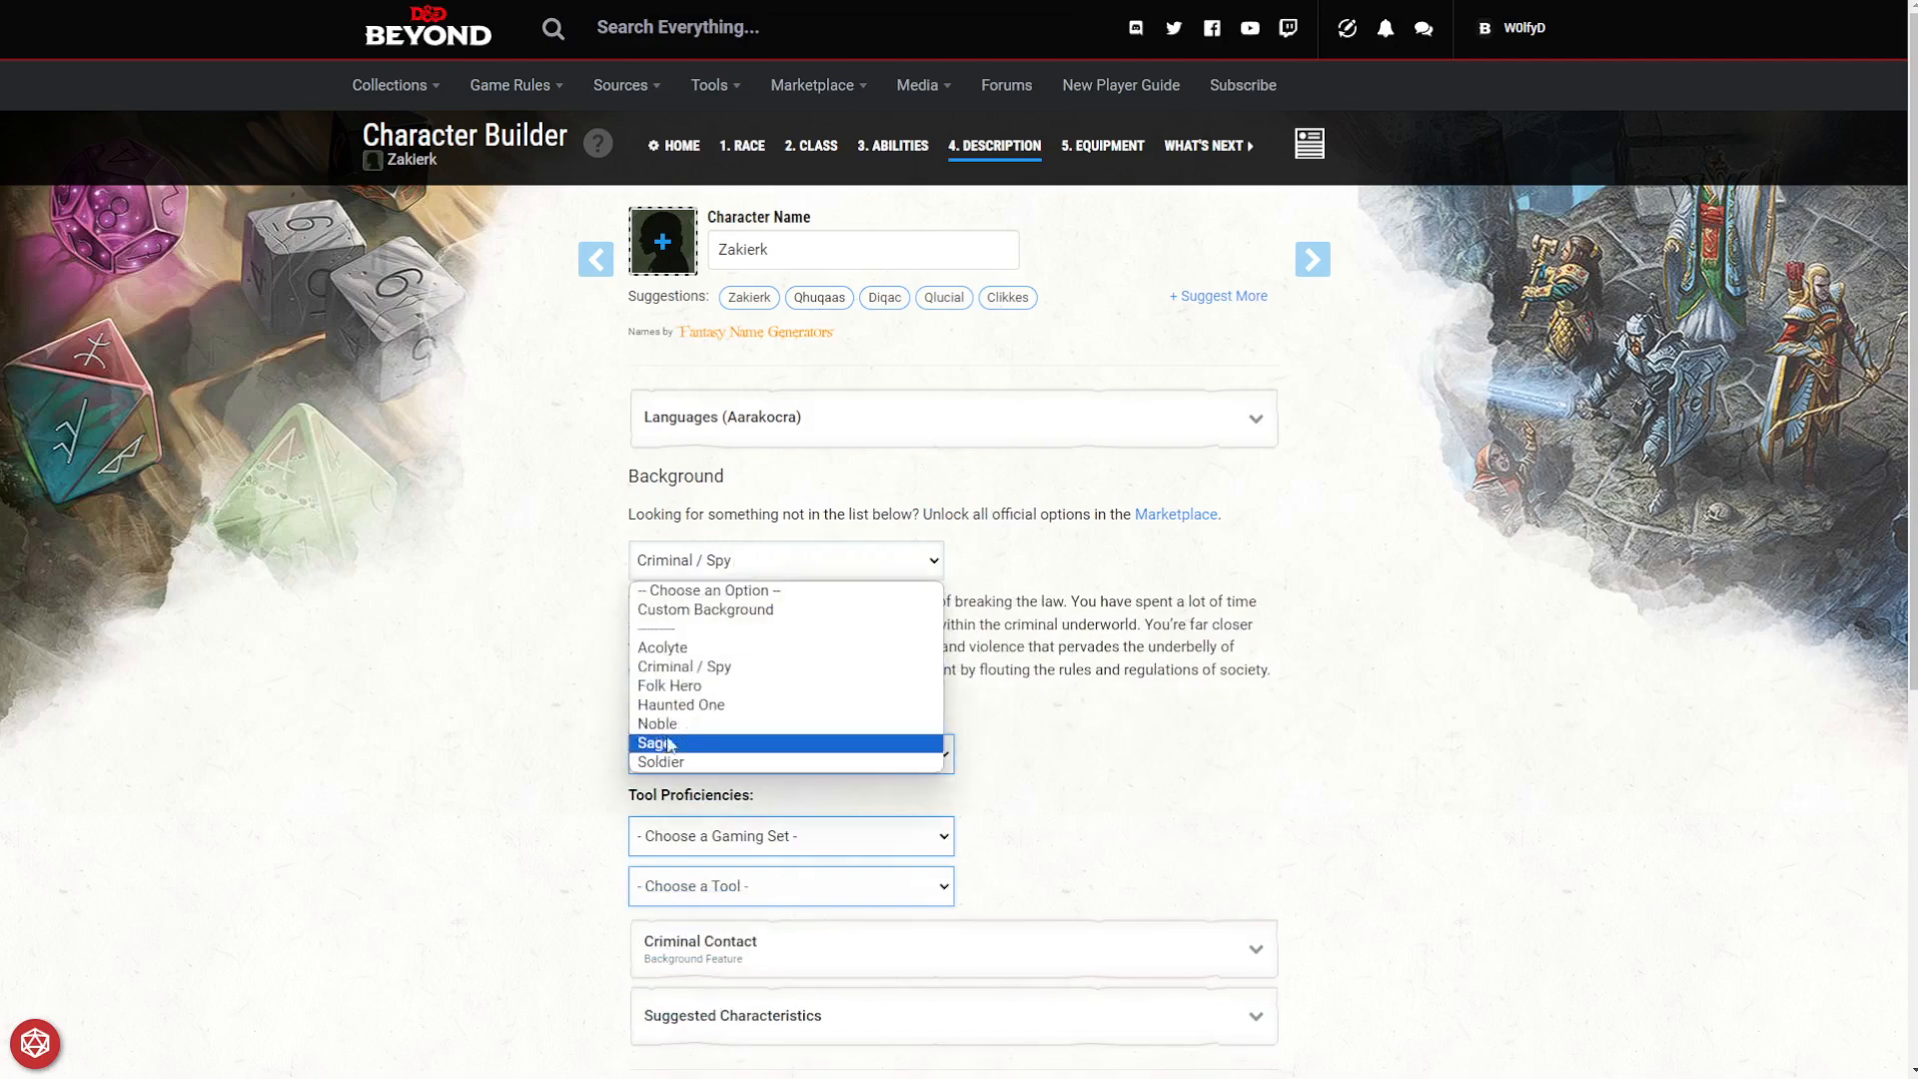
pyautogui.click(675, 725)
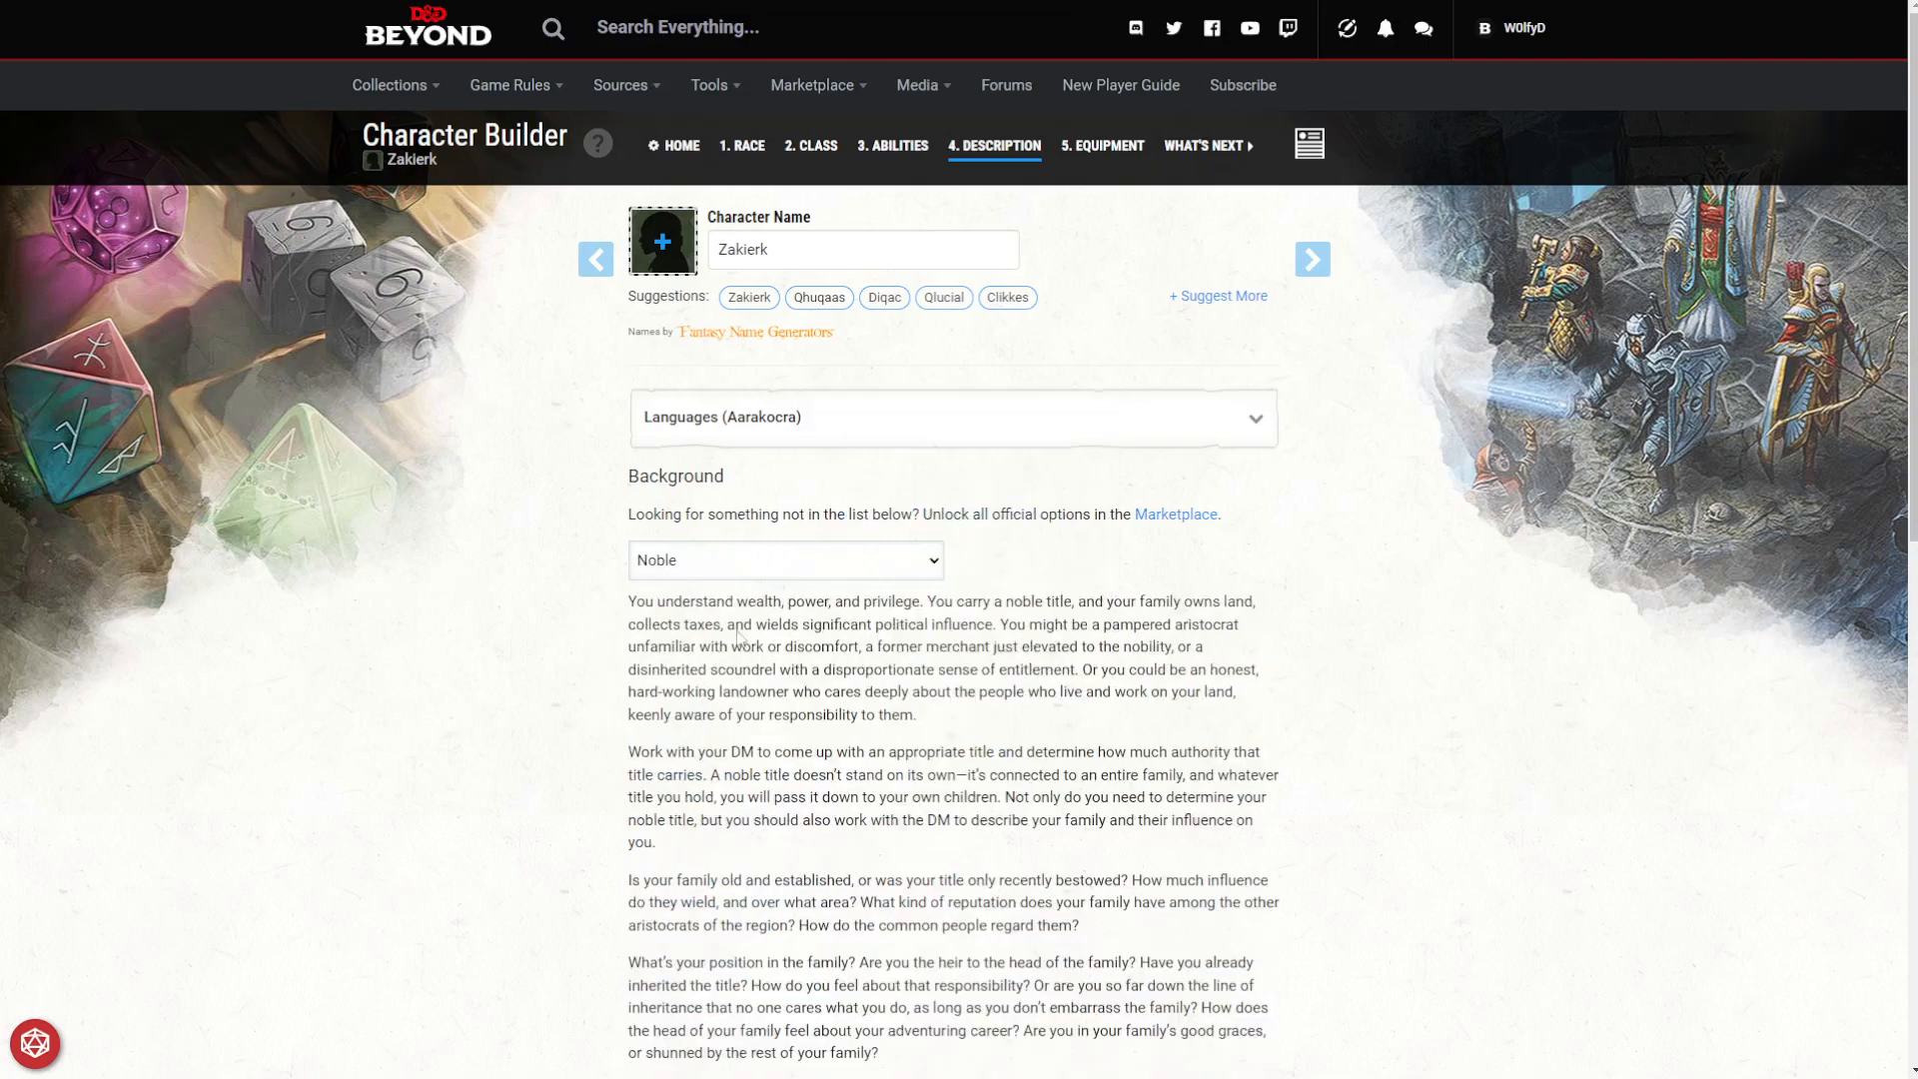
pyautogui.click(763, 567)
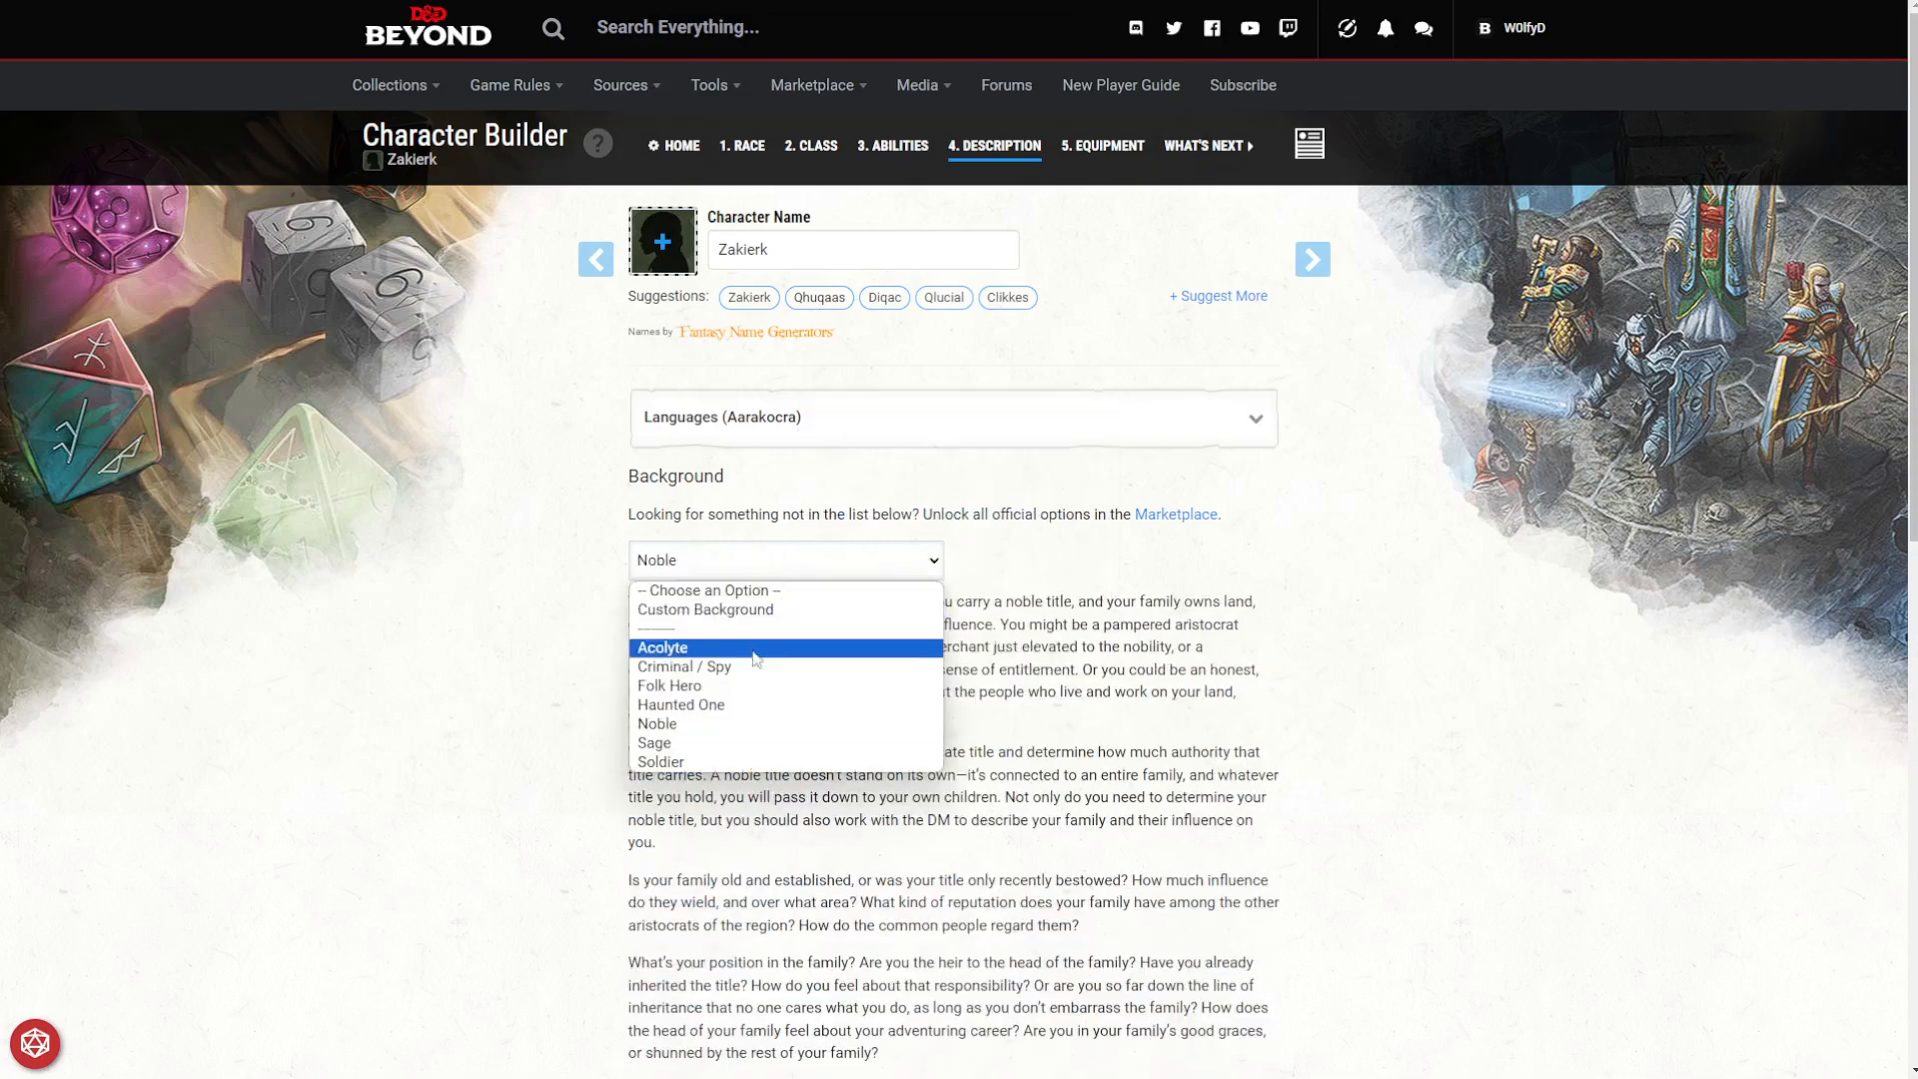
pyautogui.click(747, 691)
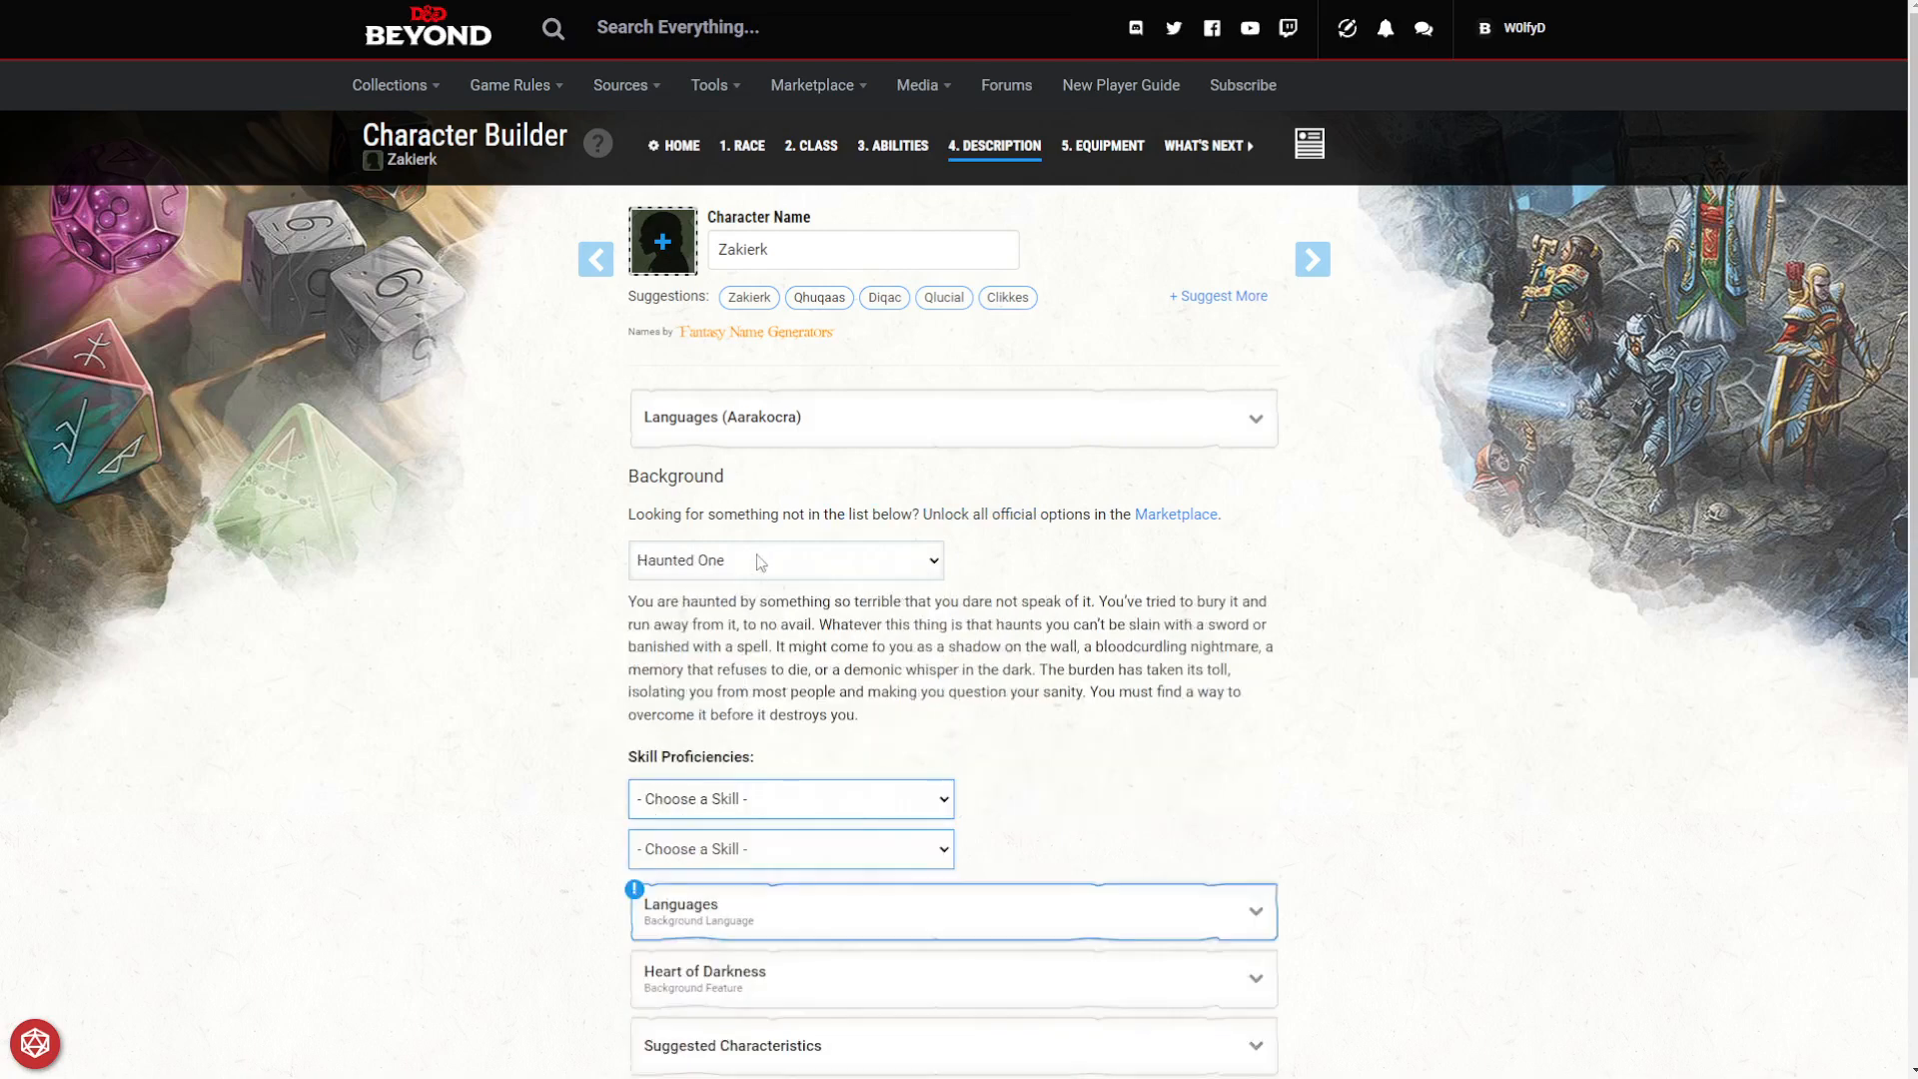
pyautogui.click(760, 562)
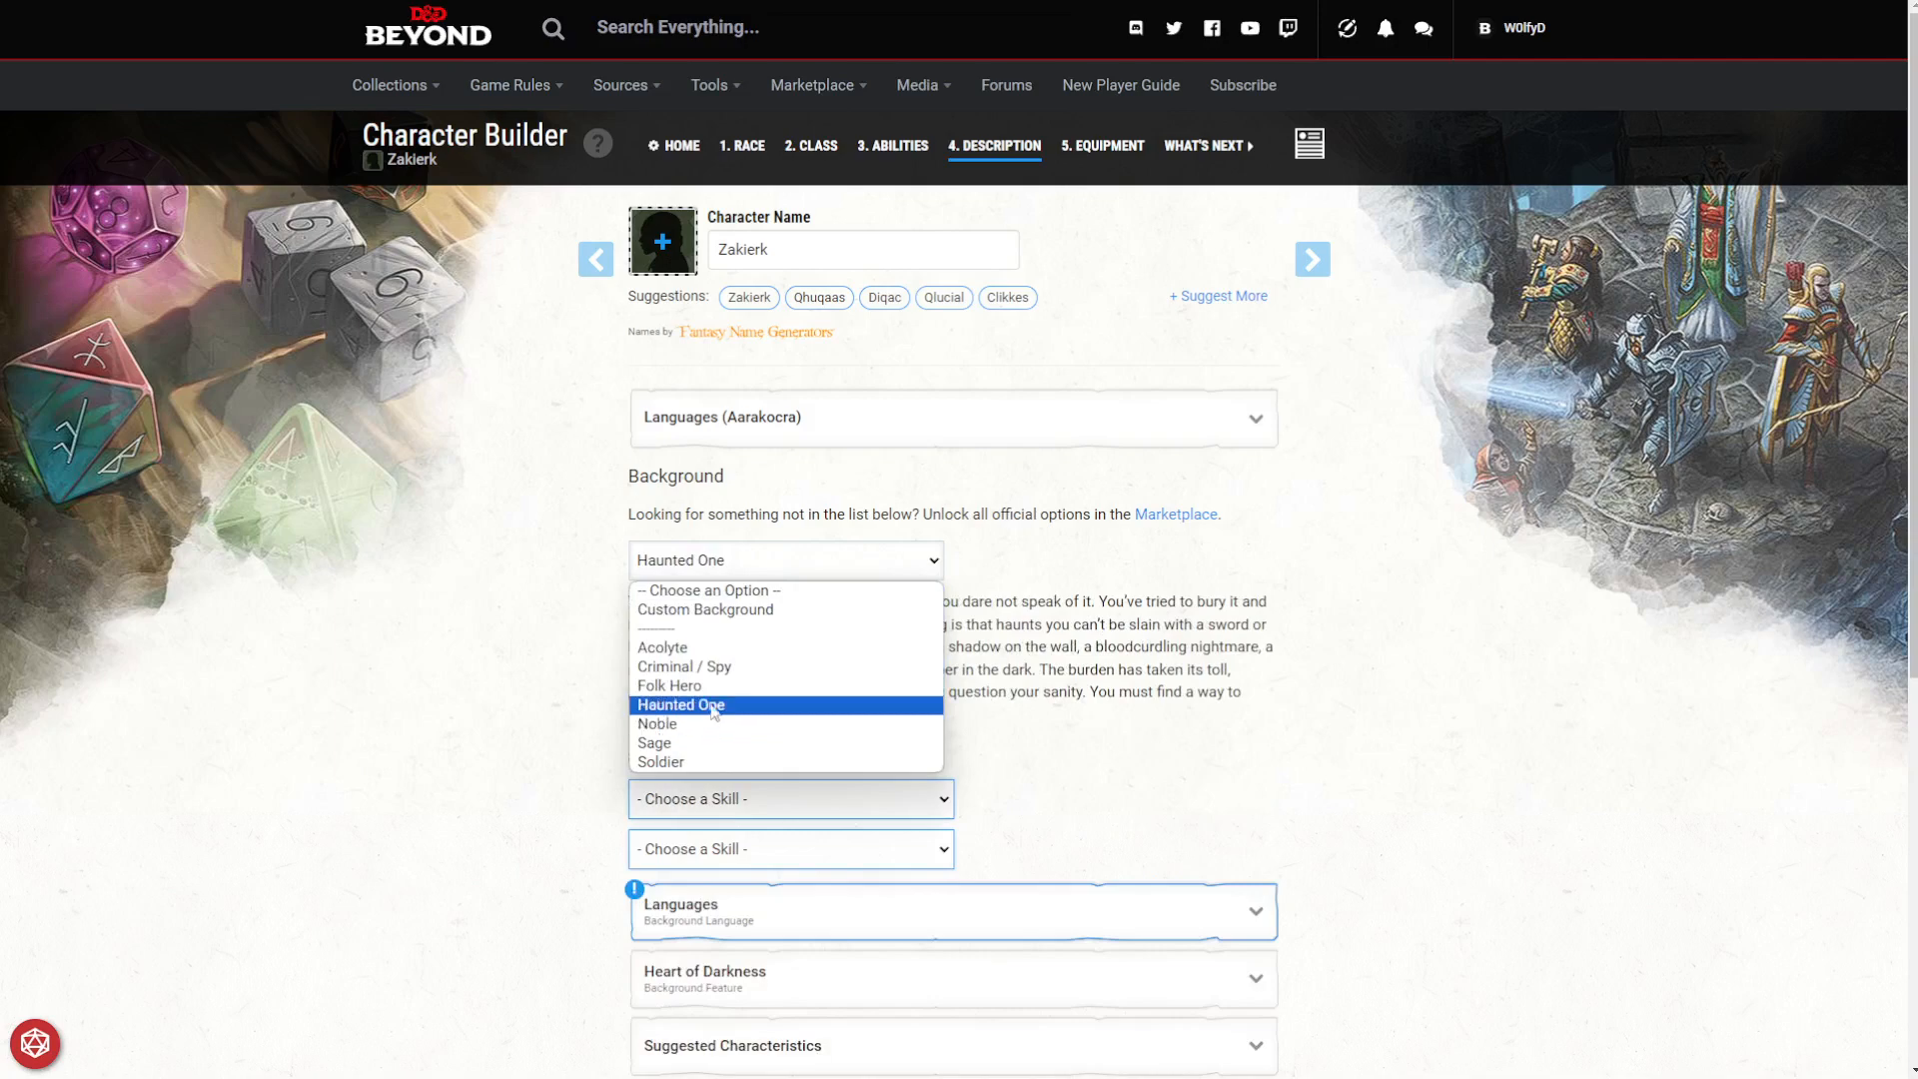
pyautogui.click(675, 742)
# Choose Soldier as the character's background and proceed to the equipment page.
pyautogui.click(737, 577)
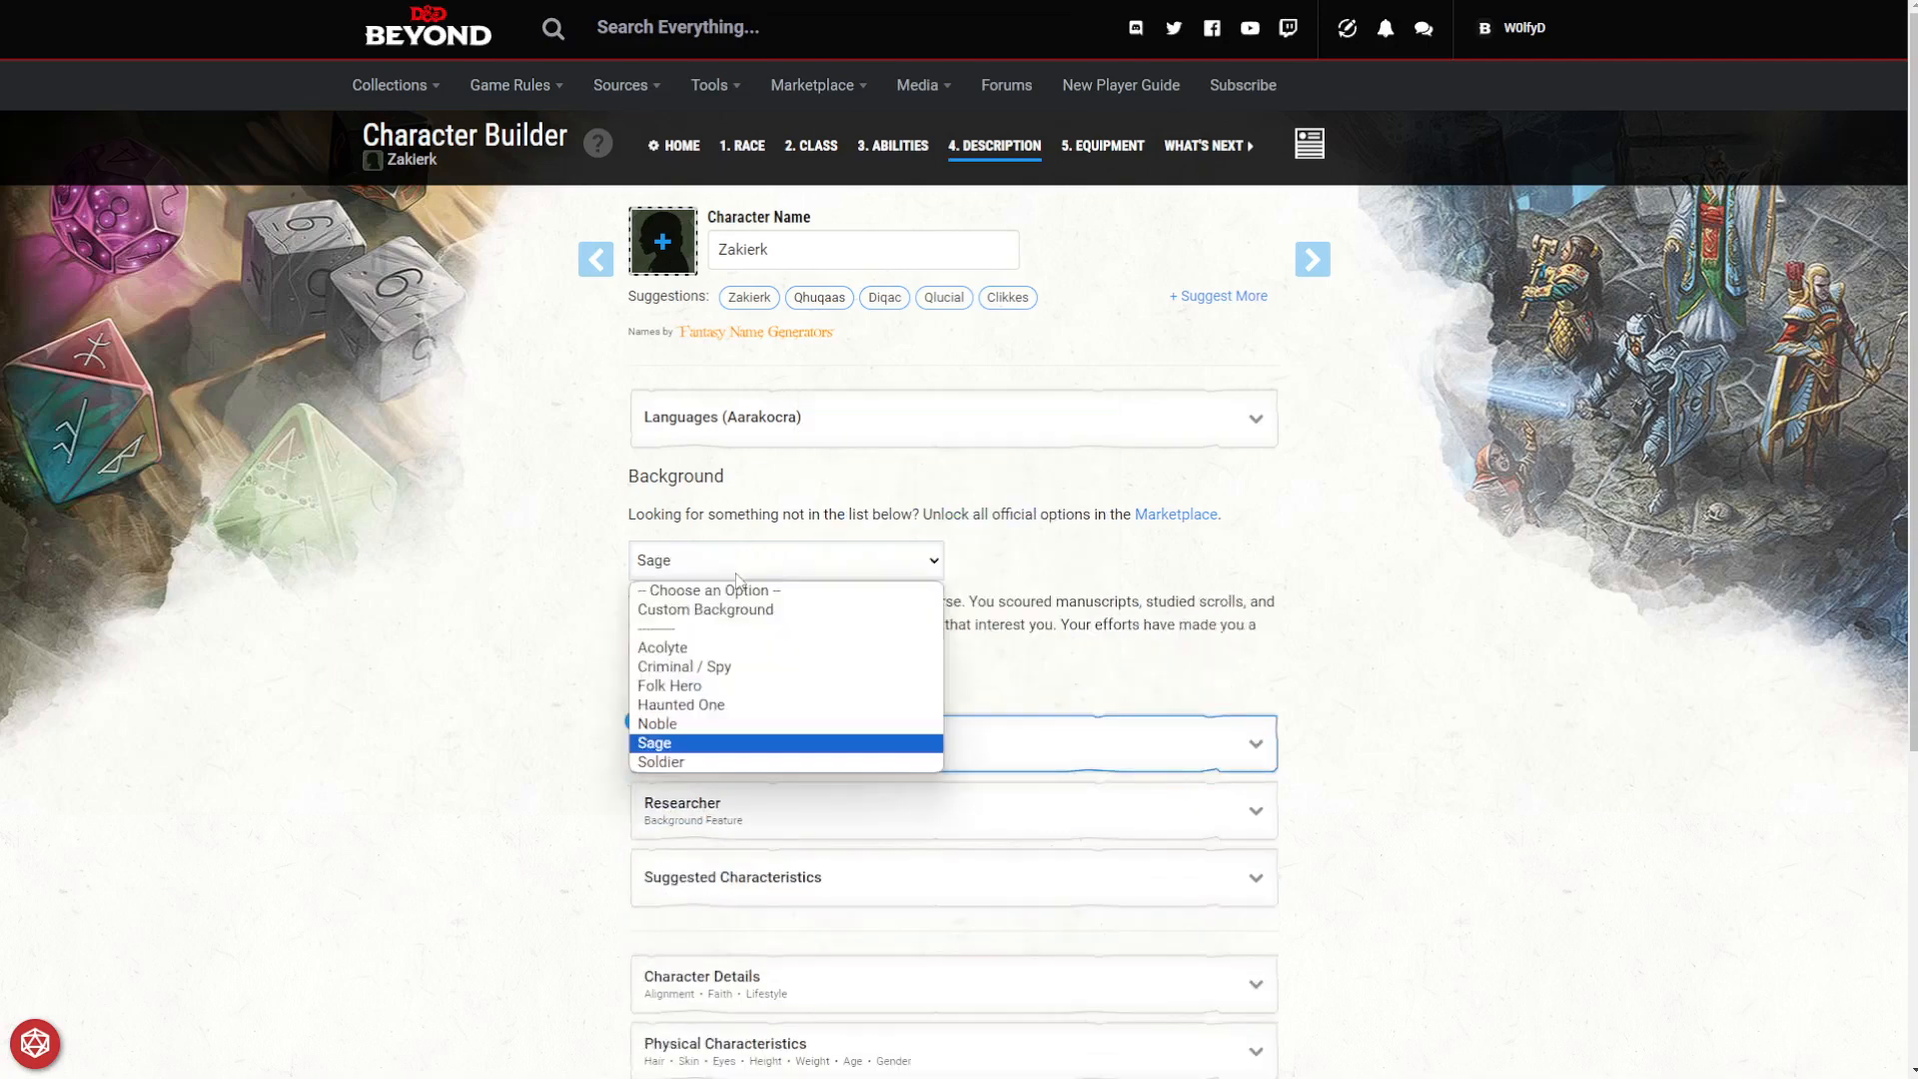
pyautogui.click(710, 762)
pyautogui.scroll(-1, 711, 767)
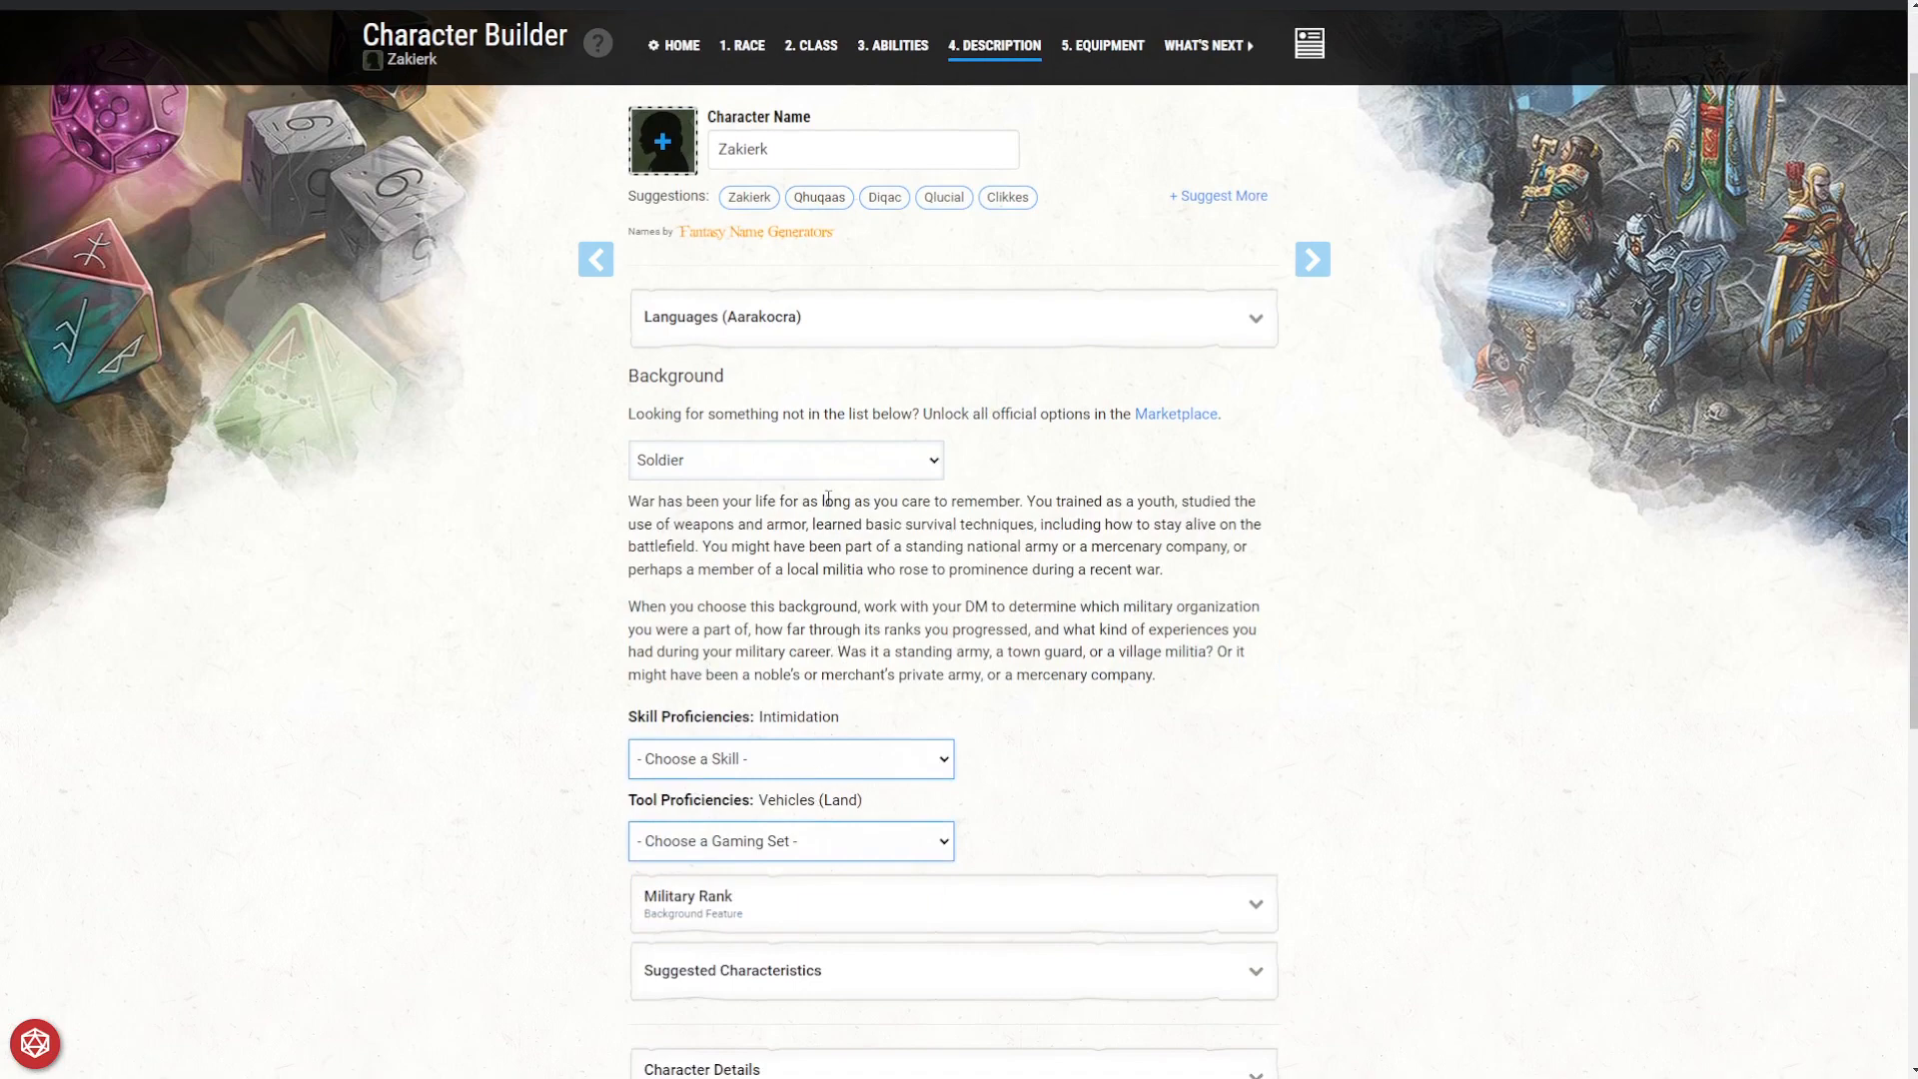
pyautogui.click(1321, 266)
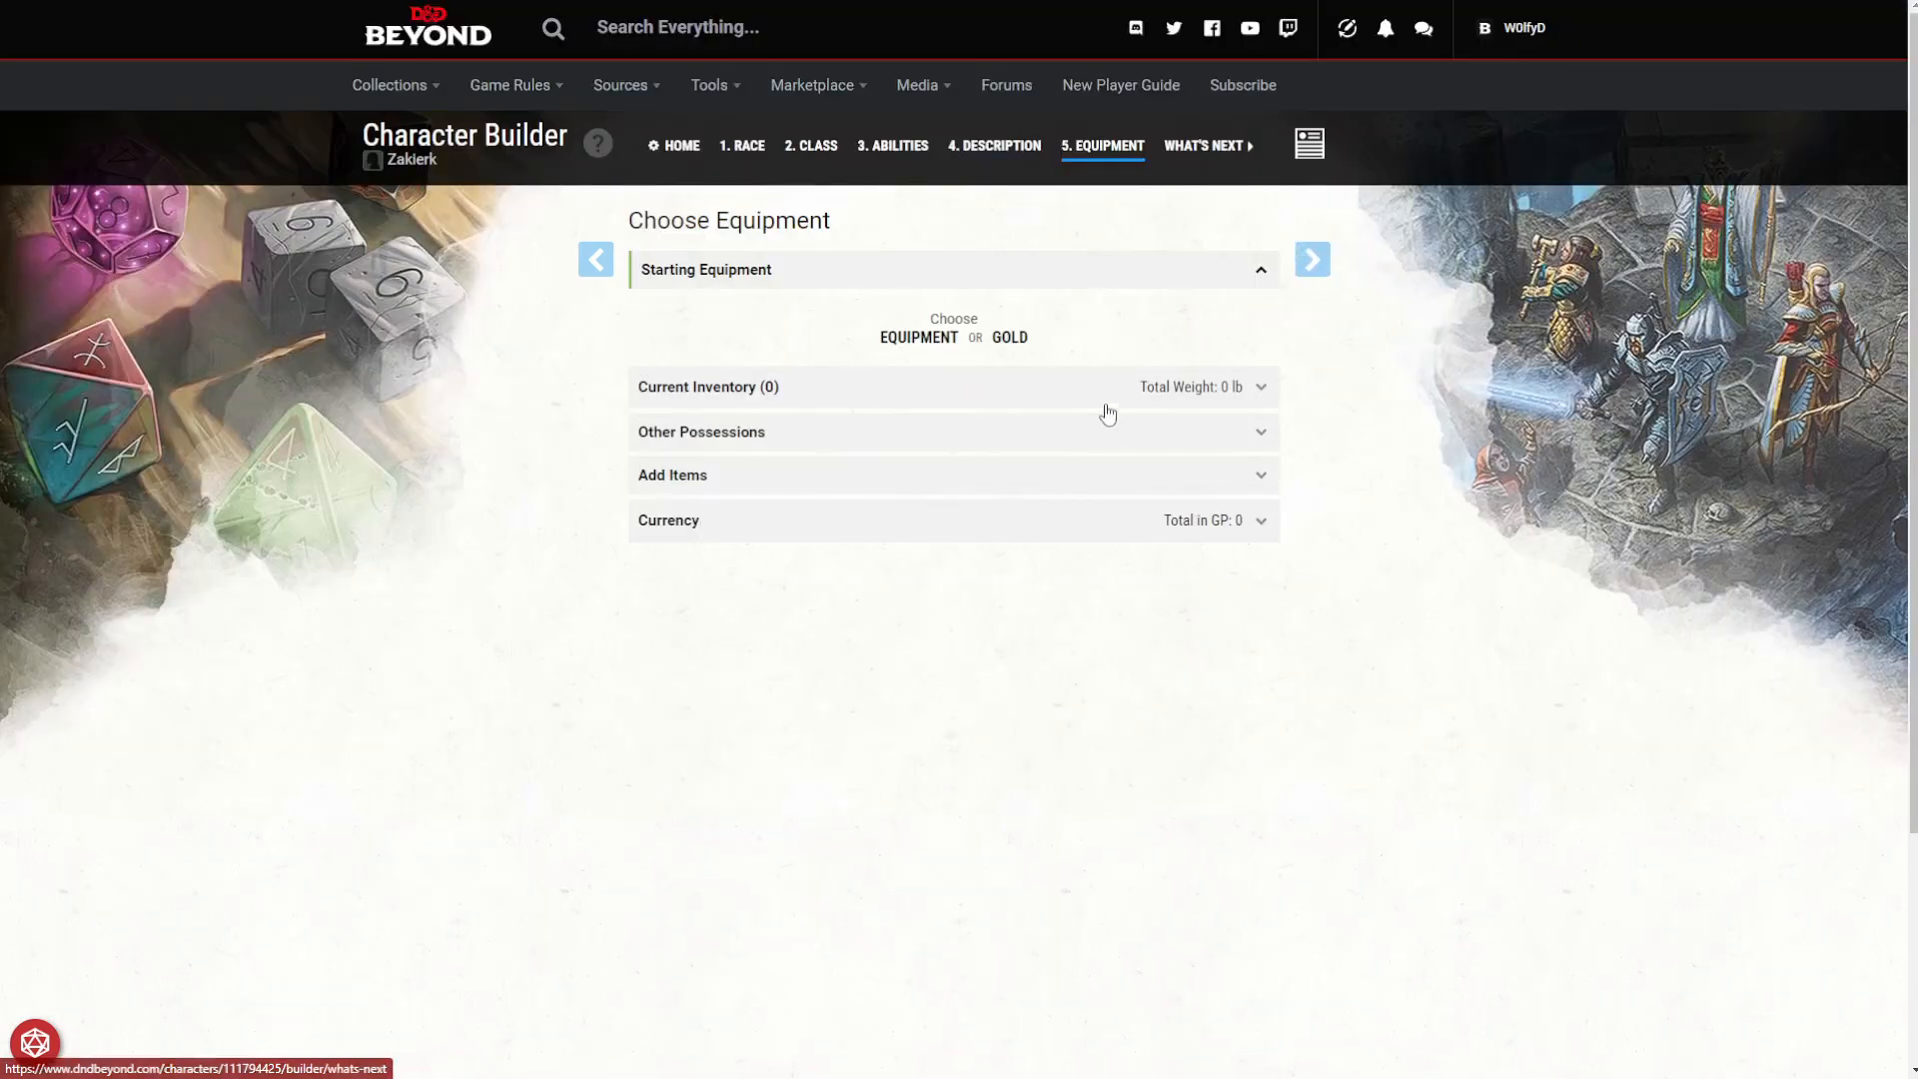
# Choose the equipment option and select a rapier, a shortbow with 20 arrows and a burglar's pack as Rogue starting equipment.
pyautogui.click(928, 339)
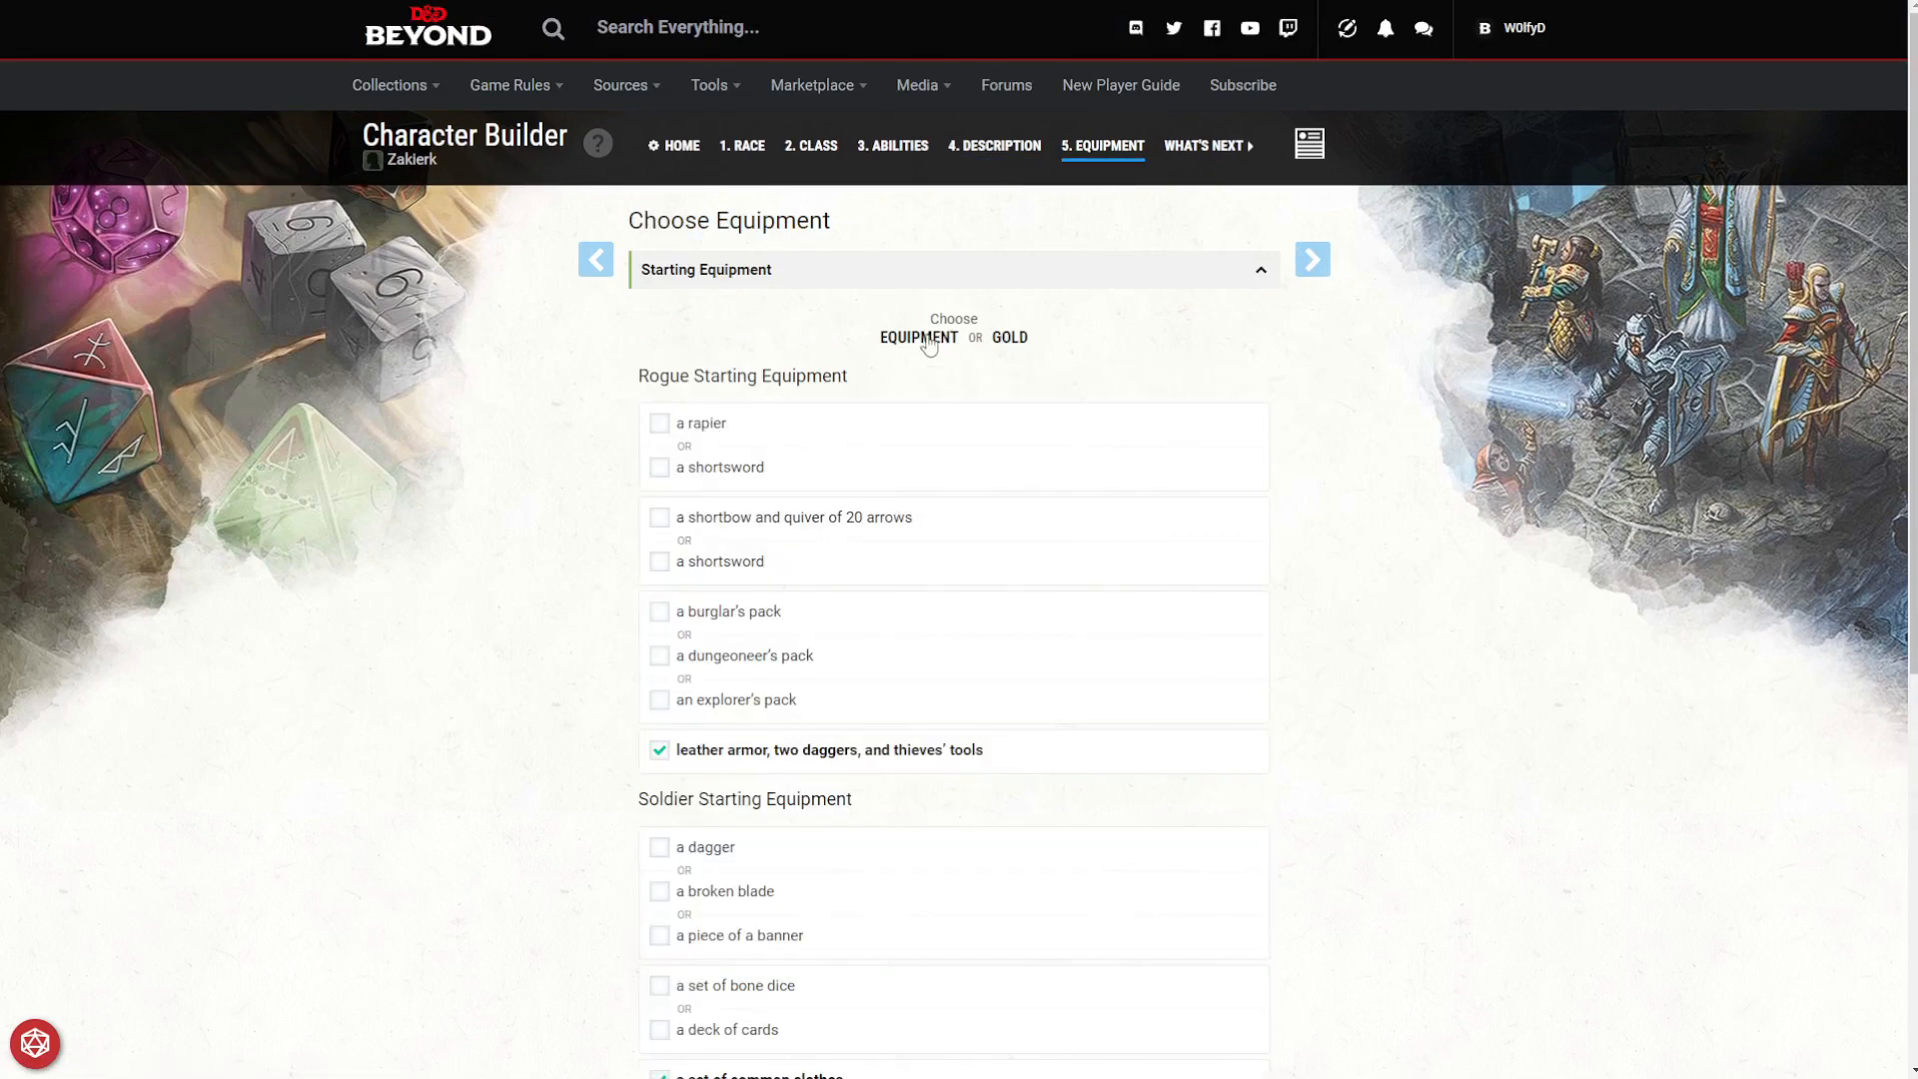
pyautogui.click(694, 428)
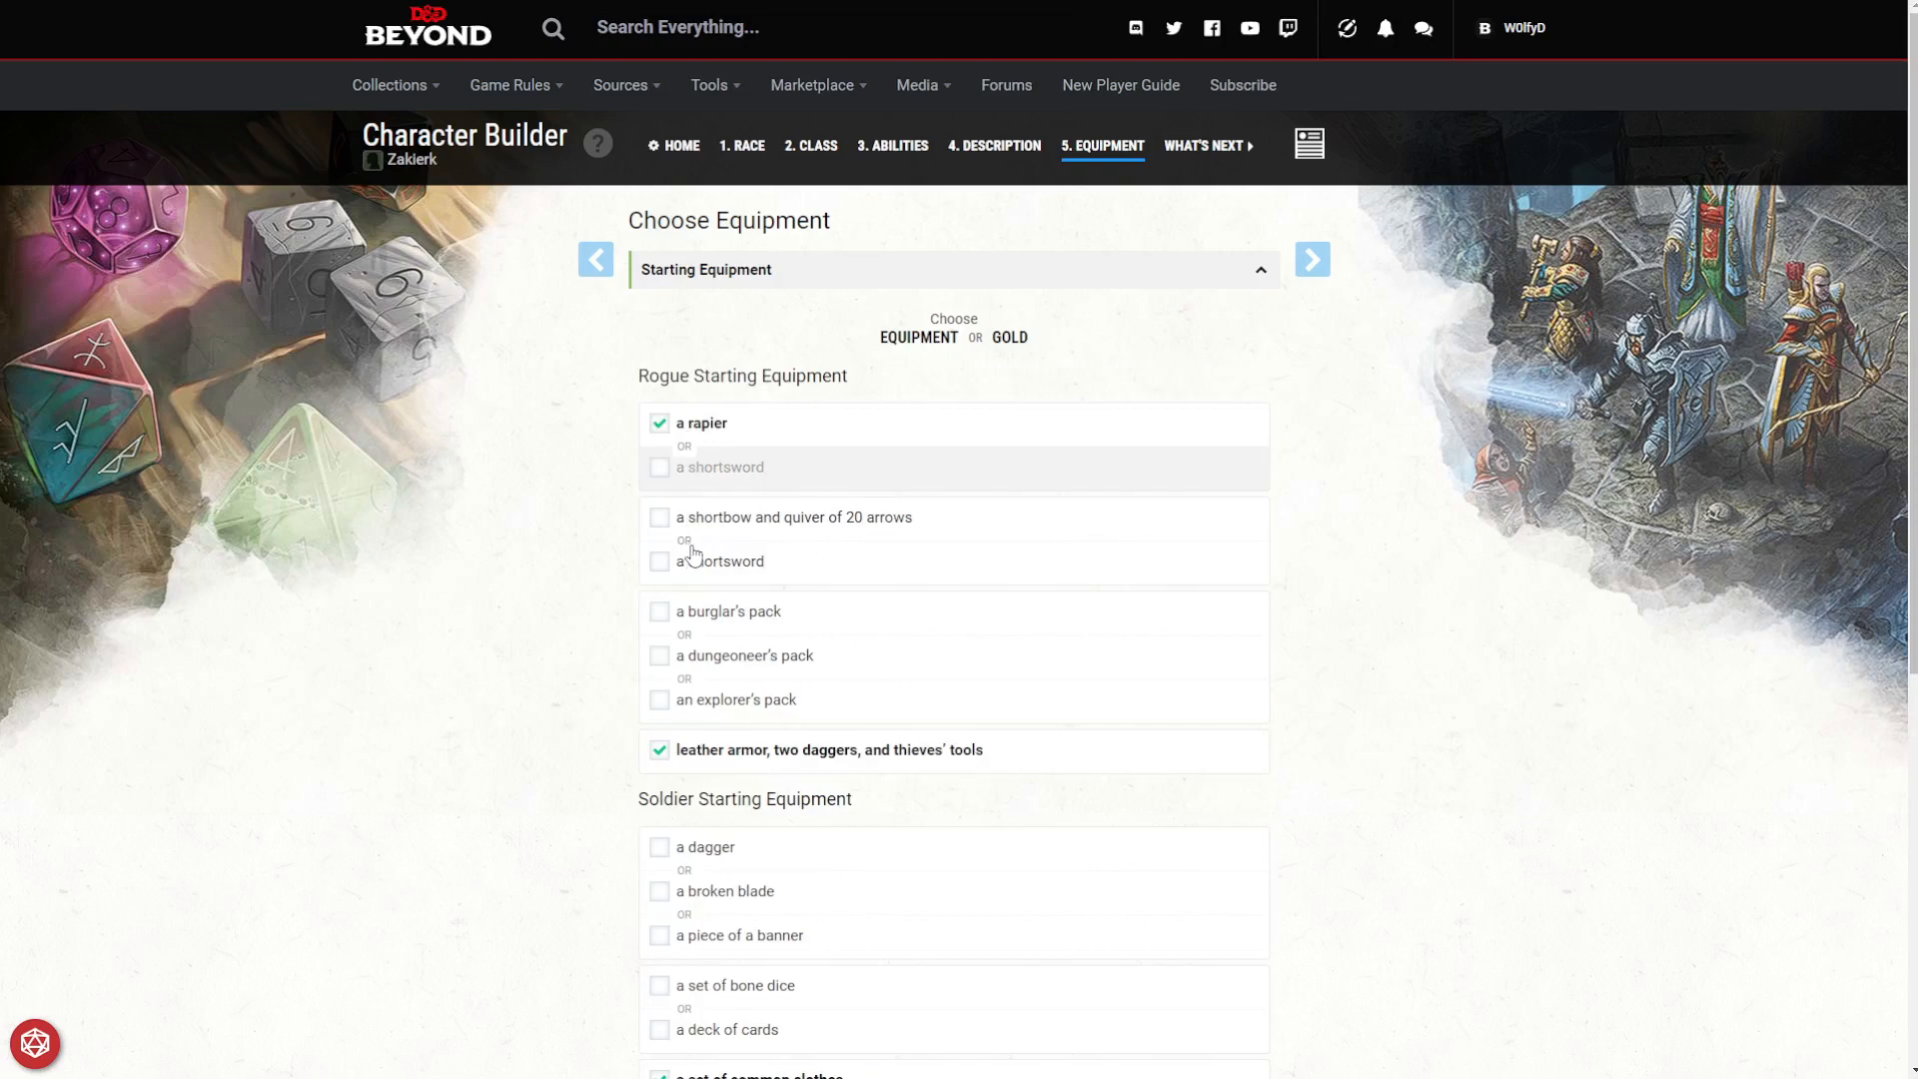
pyautogui.click(711, 528)
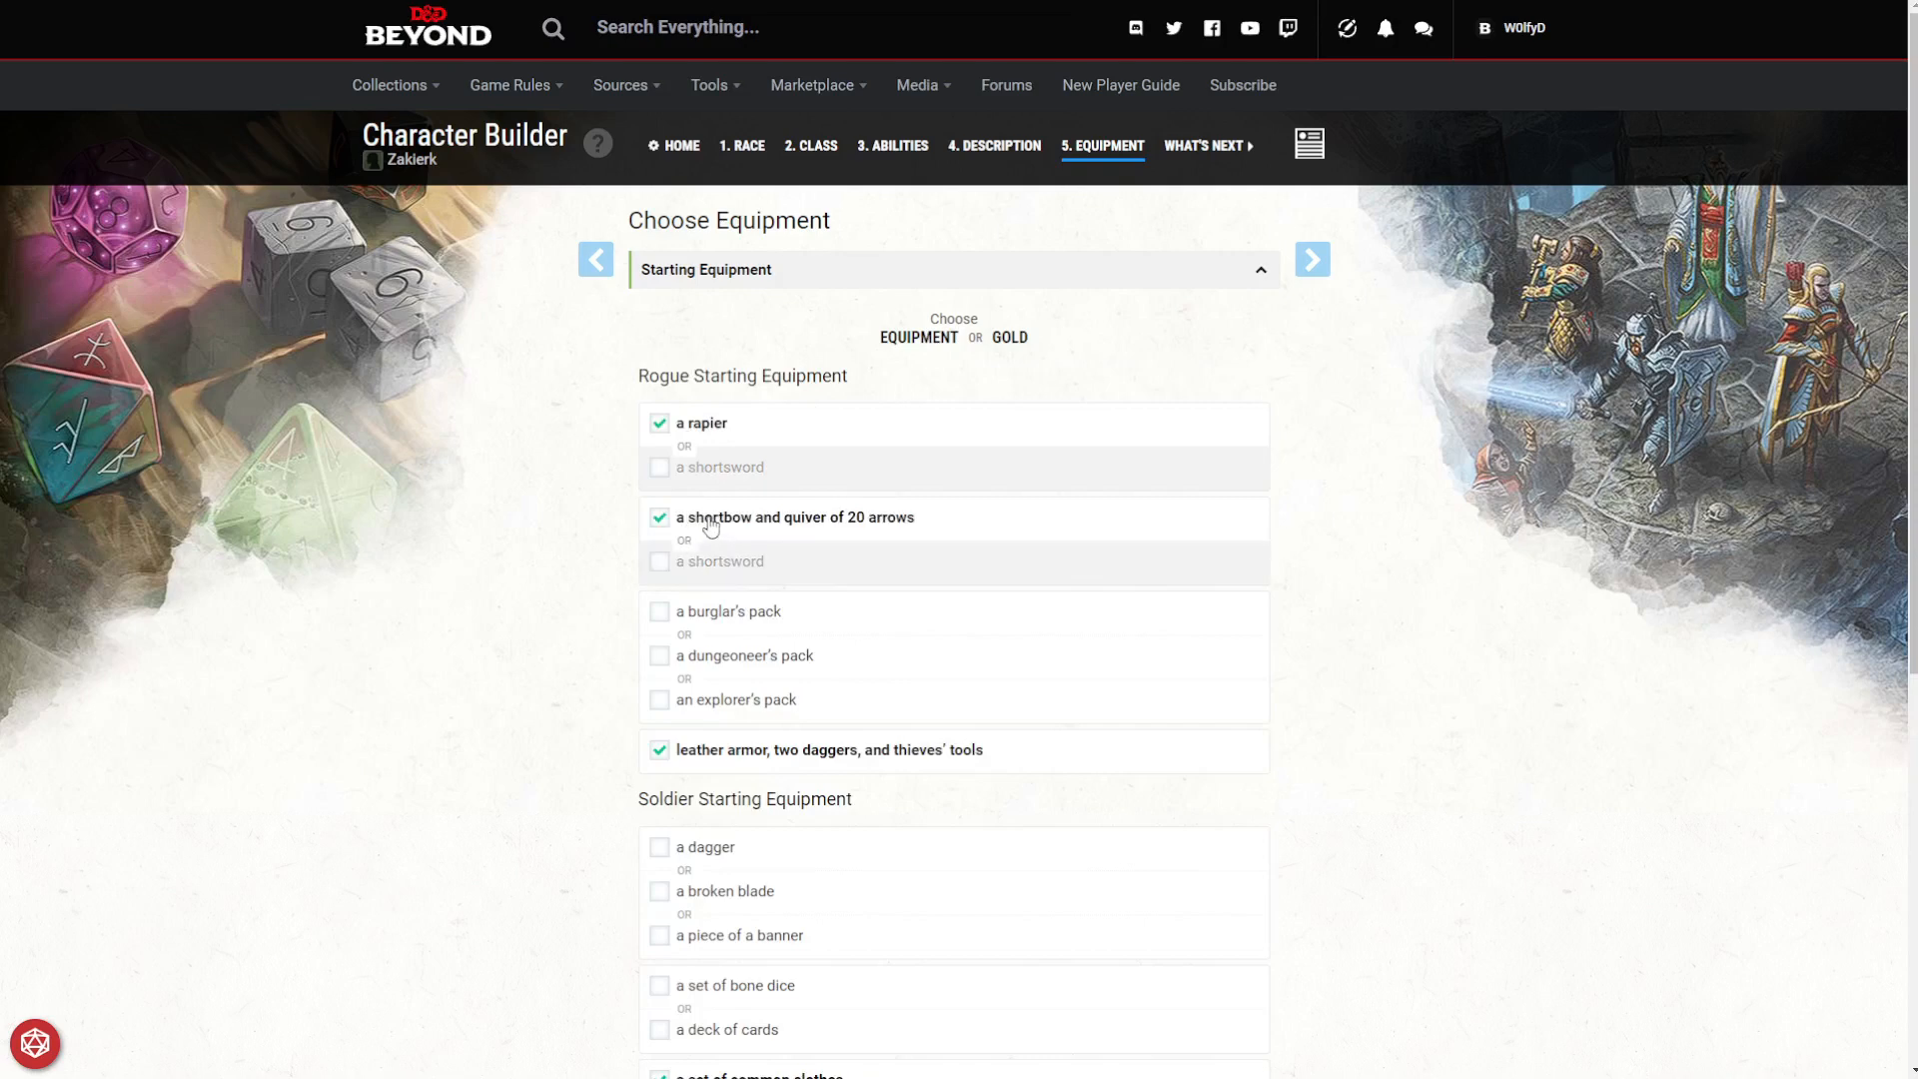
pyautogui.scroll(-1, 710, 528)
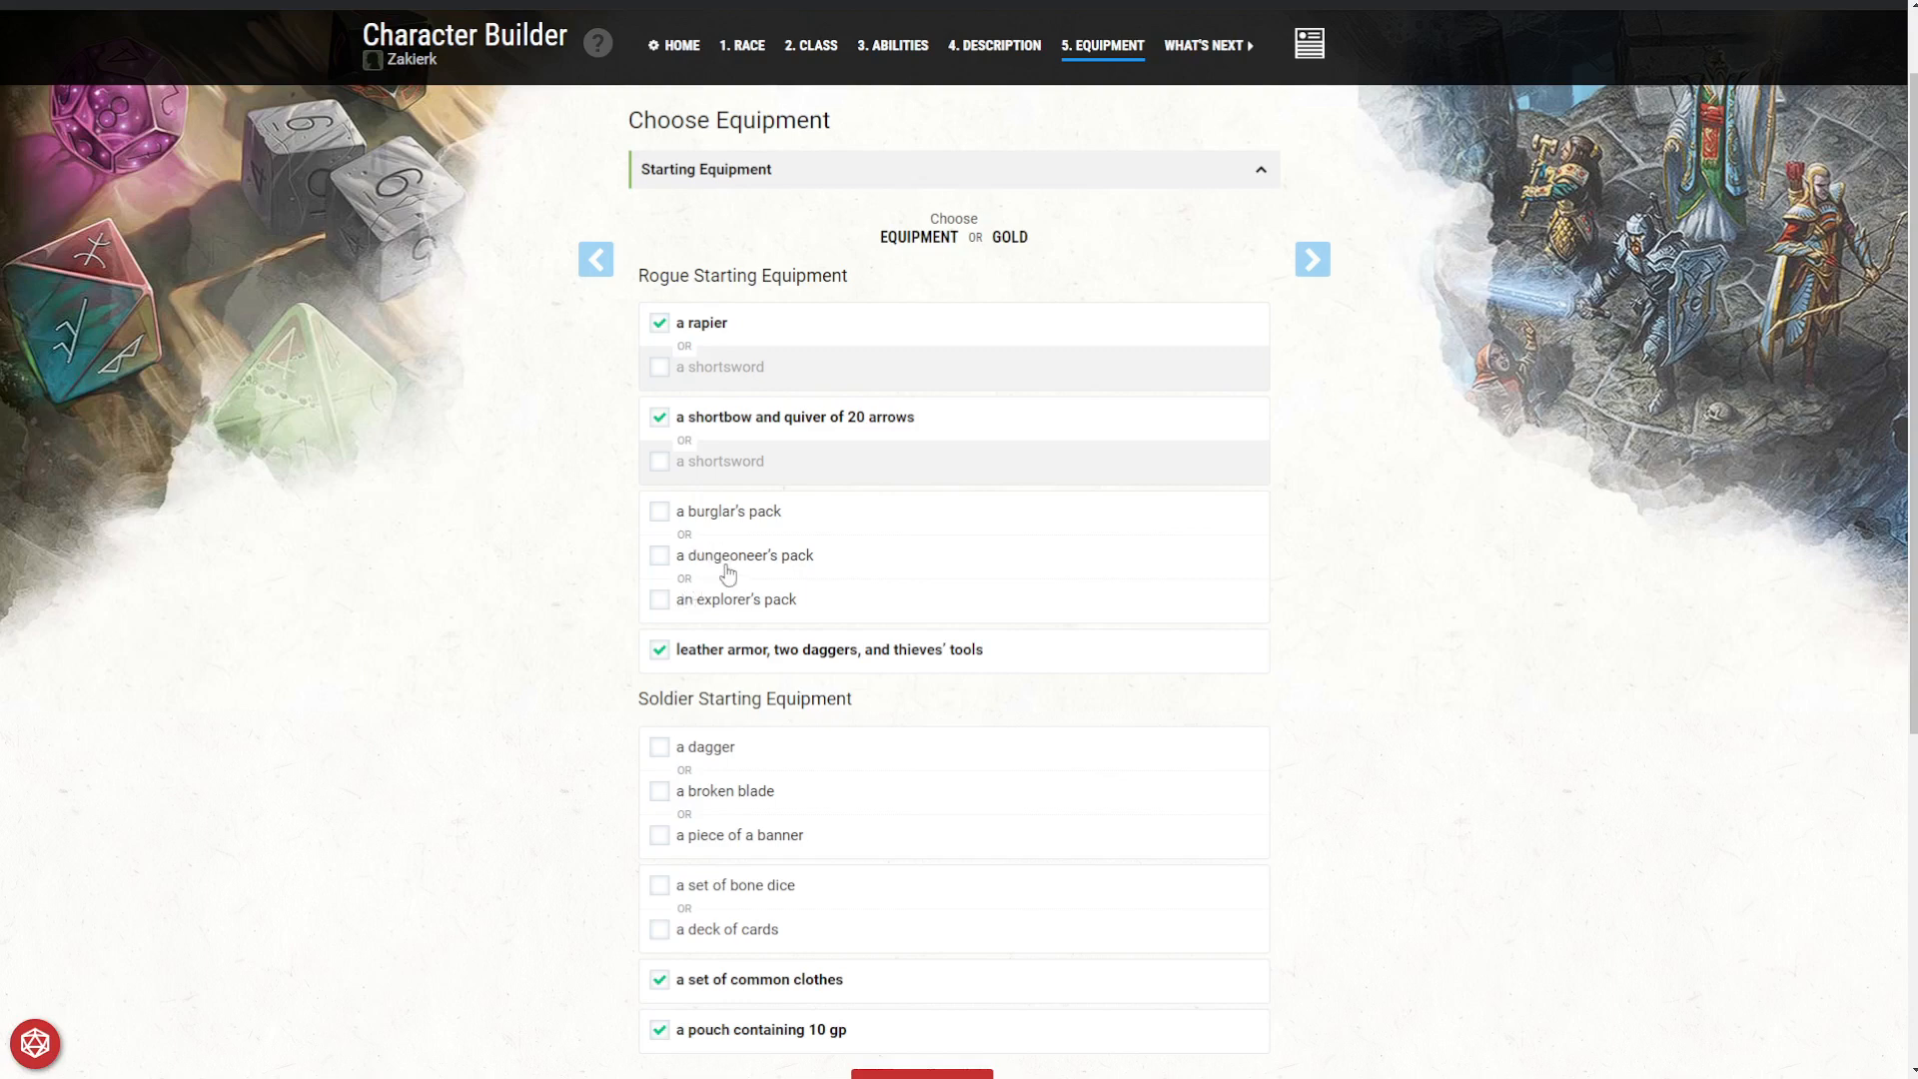
pyautogui.click(781, 523)
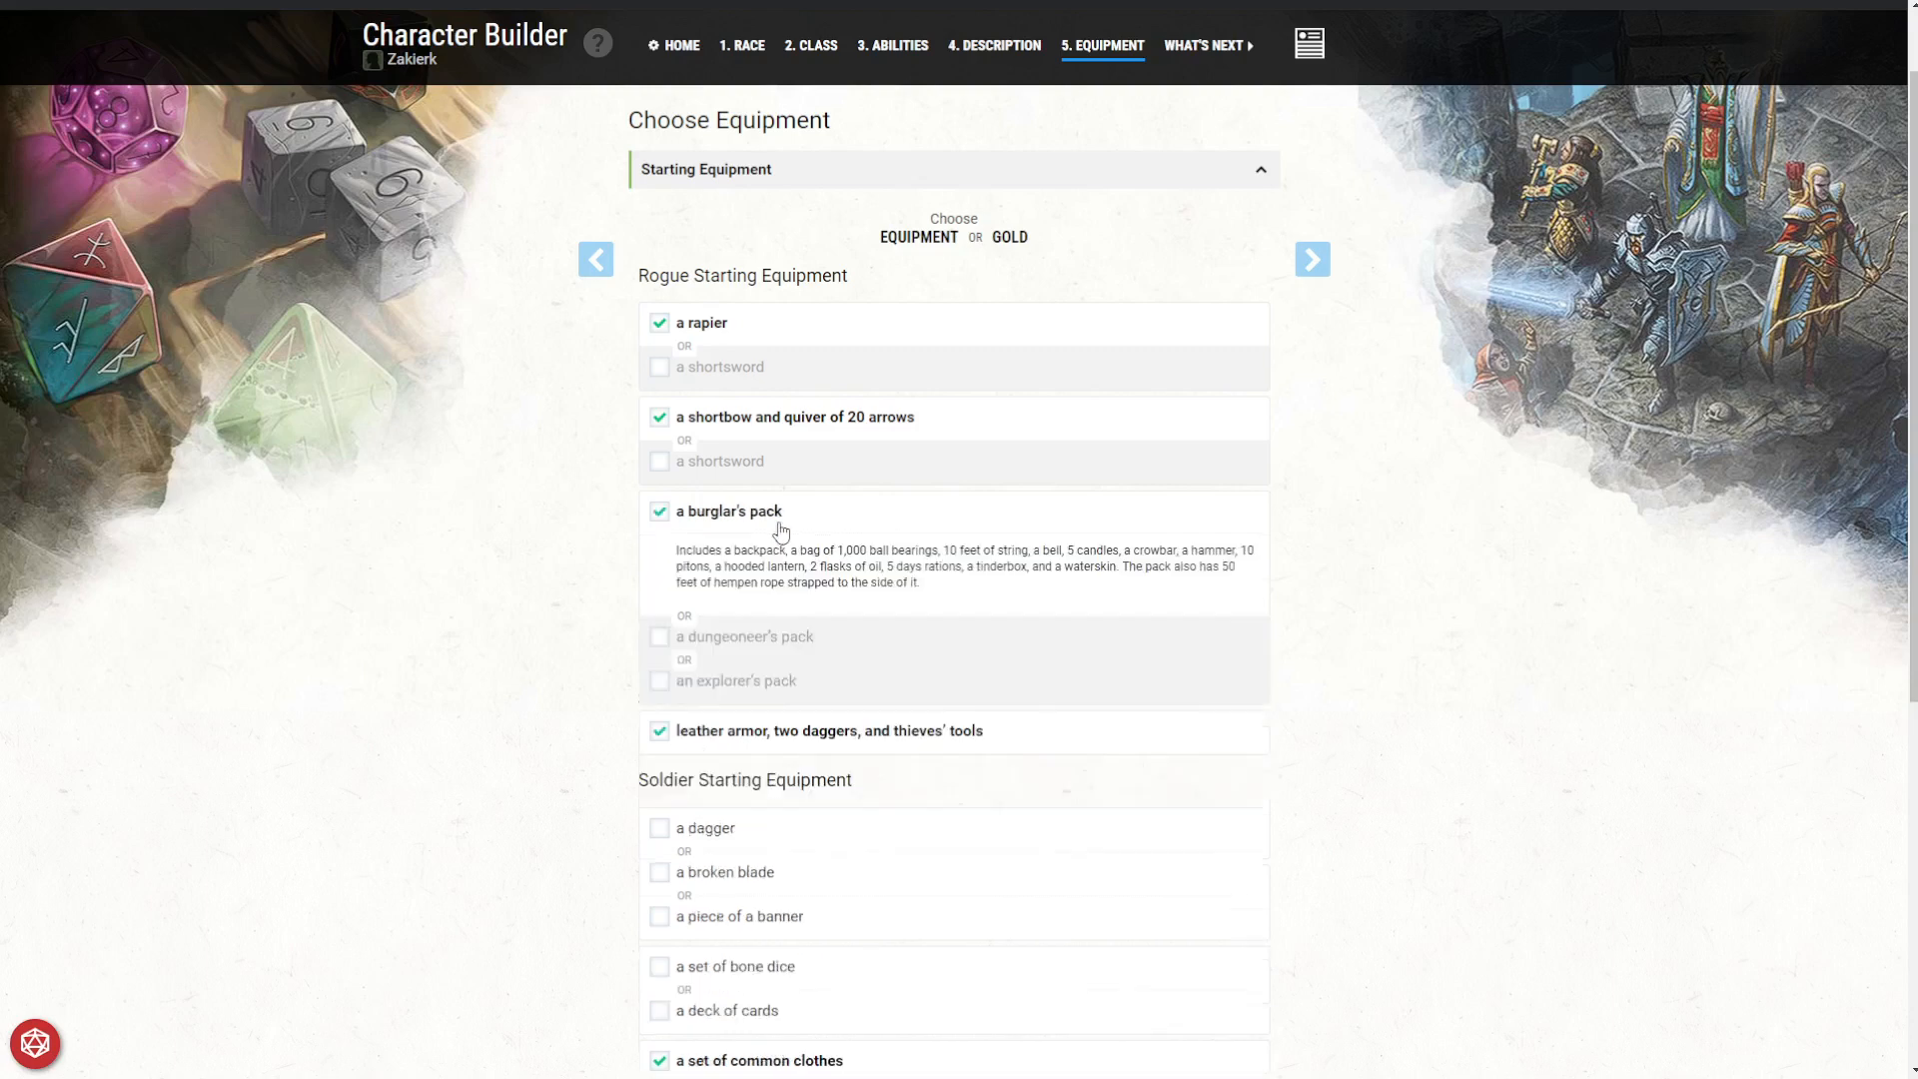
pyautogui.click(782, 524)
pyautogui.click(780, 523)
# Select a dagger and a set of bone dice as Soldier starting equipment, and add all starting equipment to the inventory.
pyautogui.scroll(-2, 784, 599)
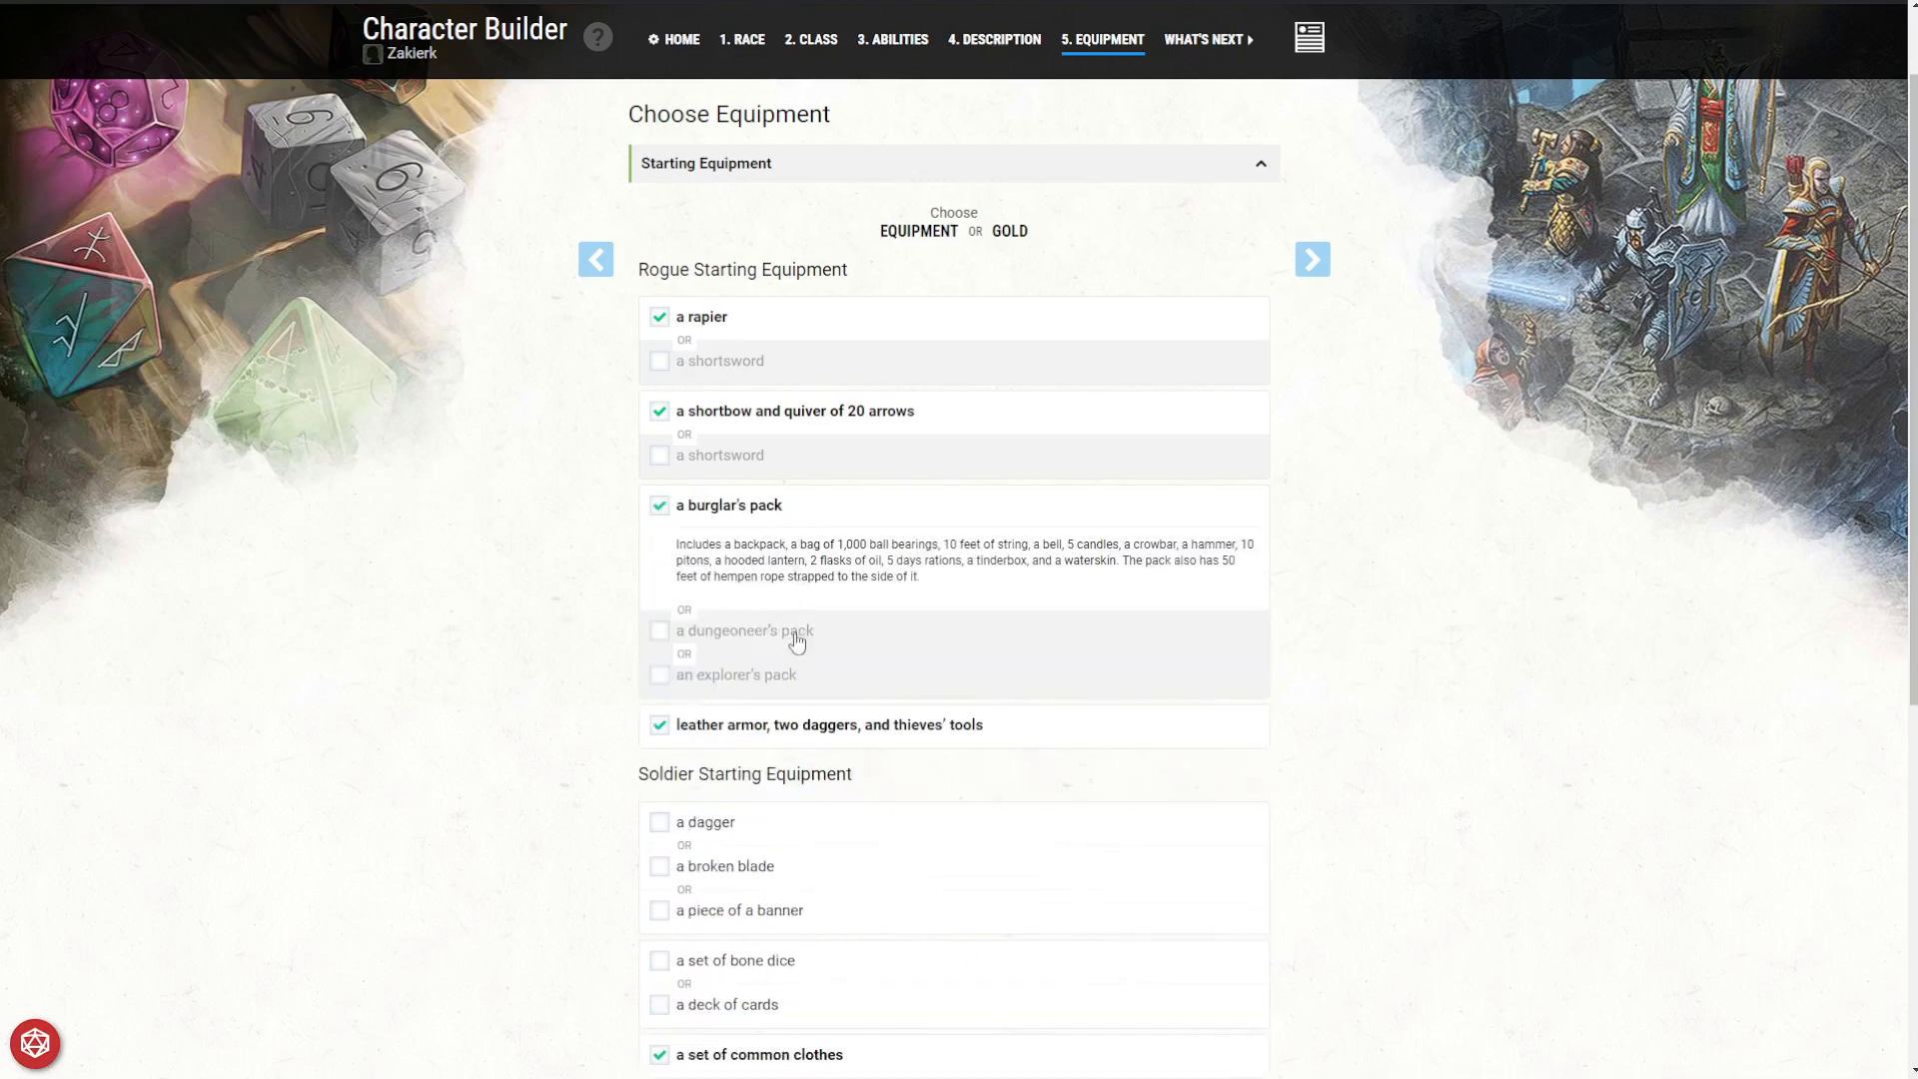
pyautogui.click(769, 629)
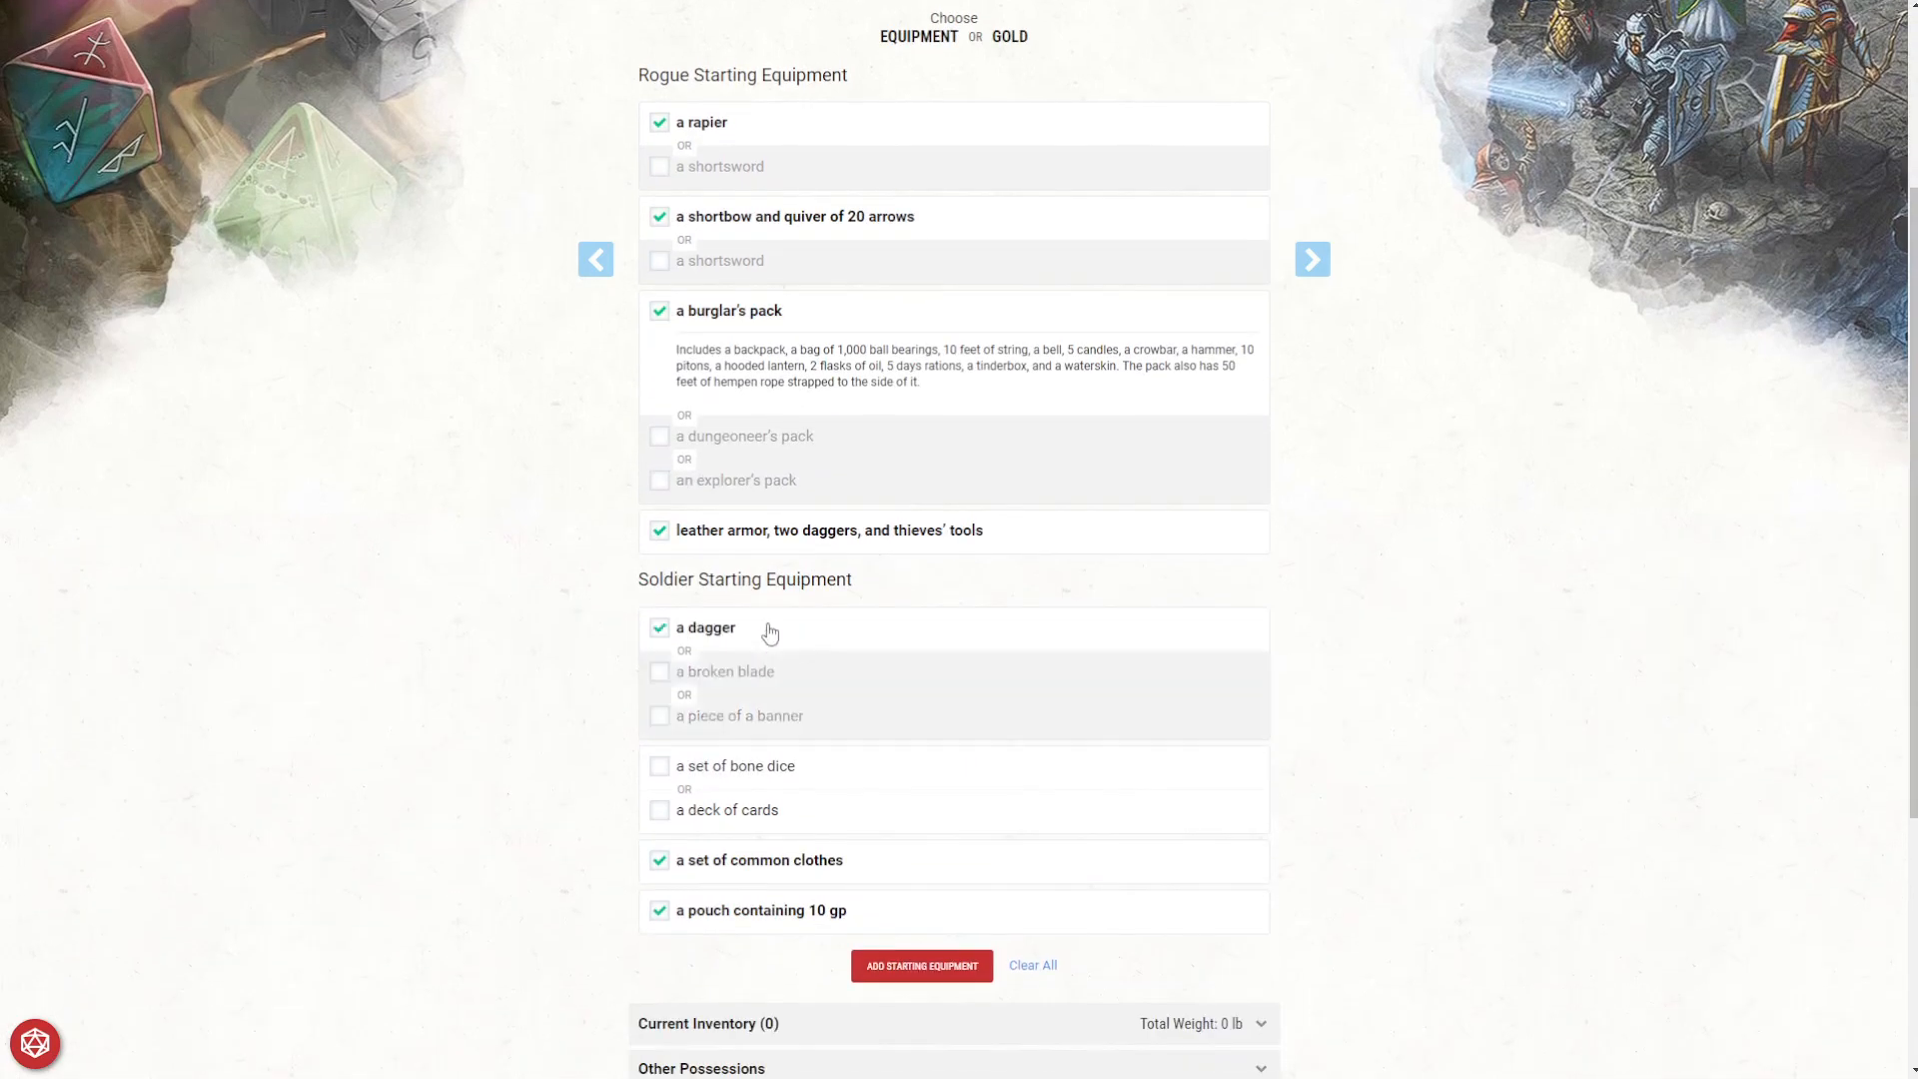
pyautogui.click(759, 778)
pyautogui.scroll(-3, 759, 778)
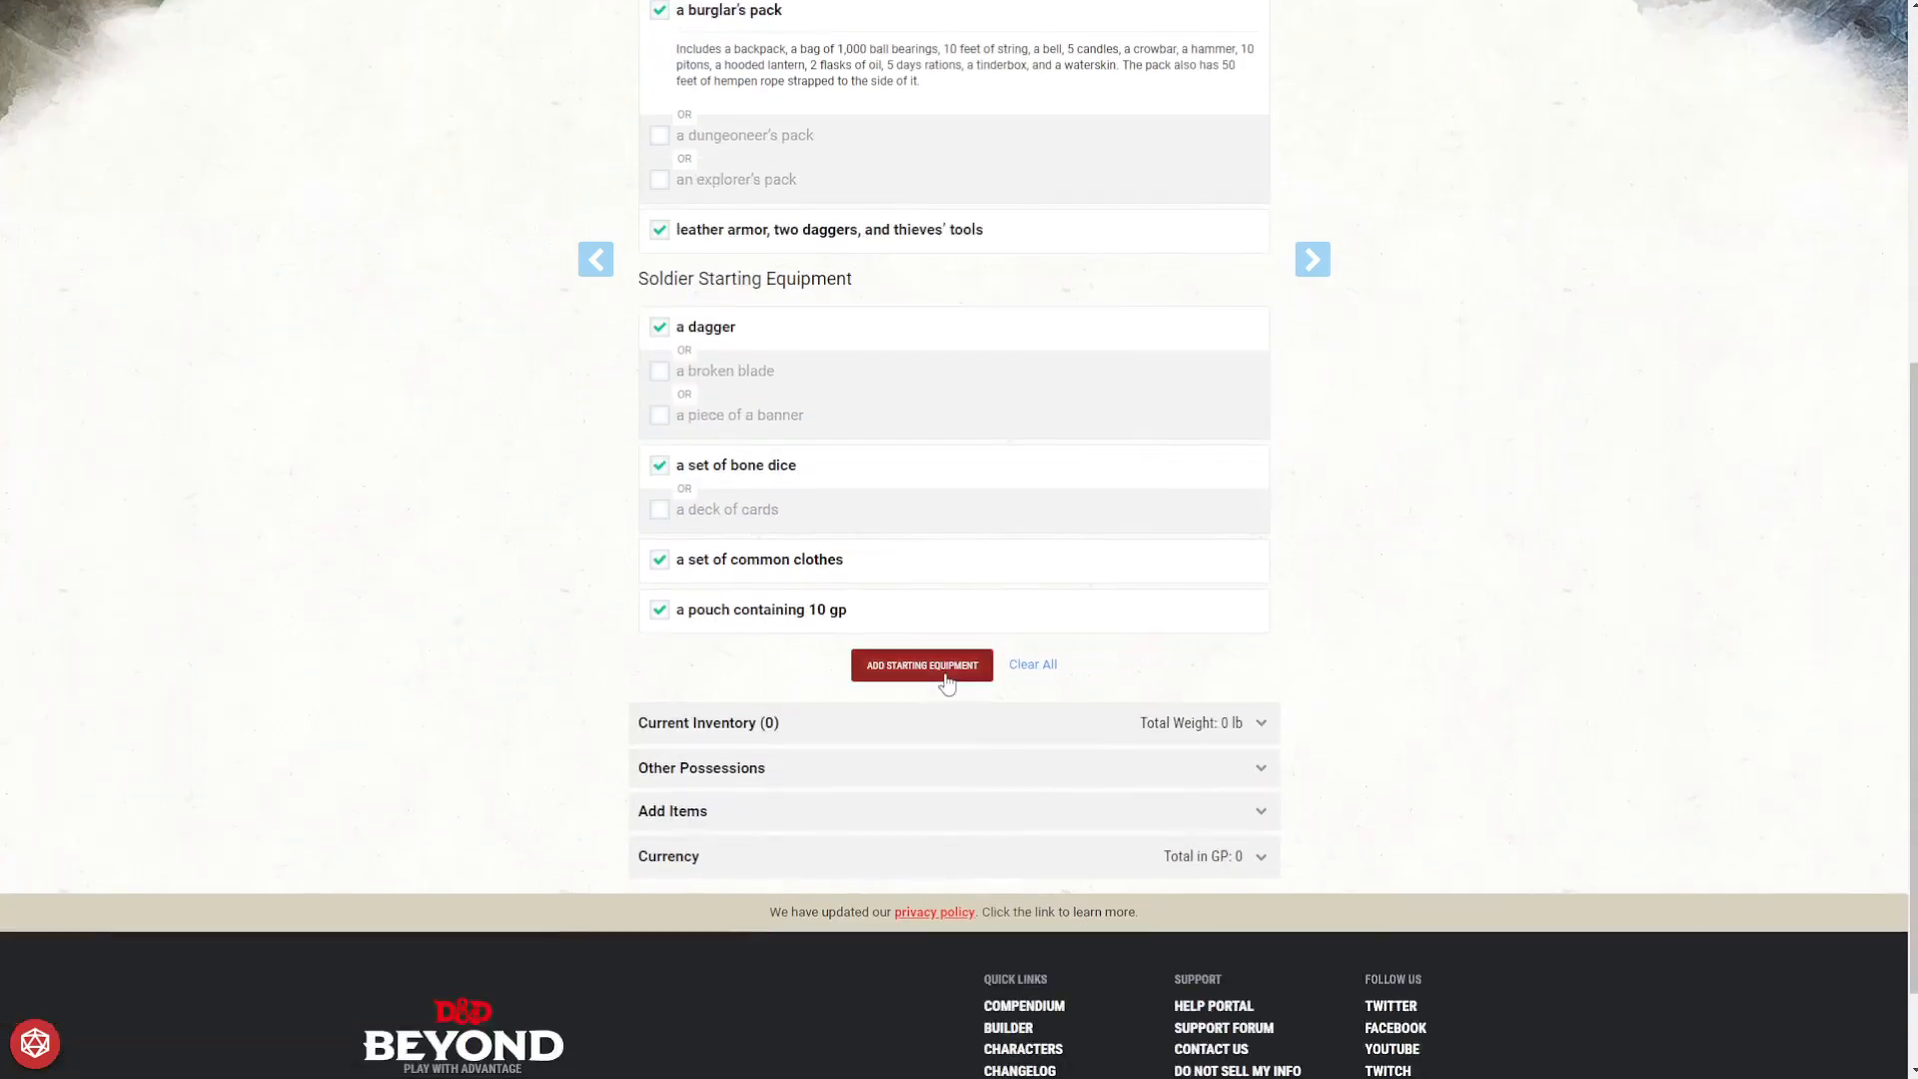
pyautogui.click(947, 683)
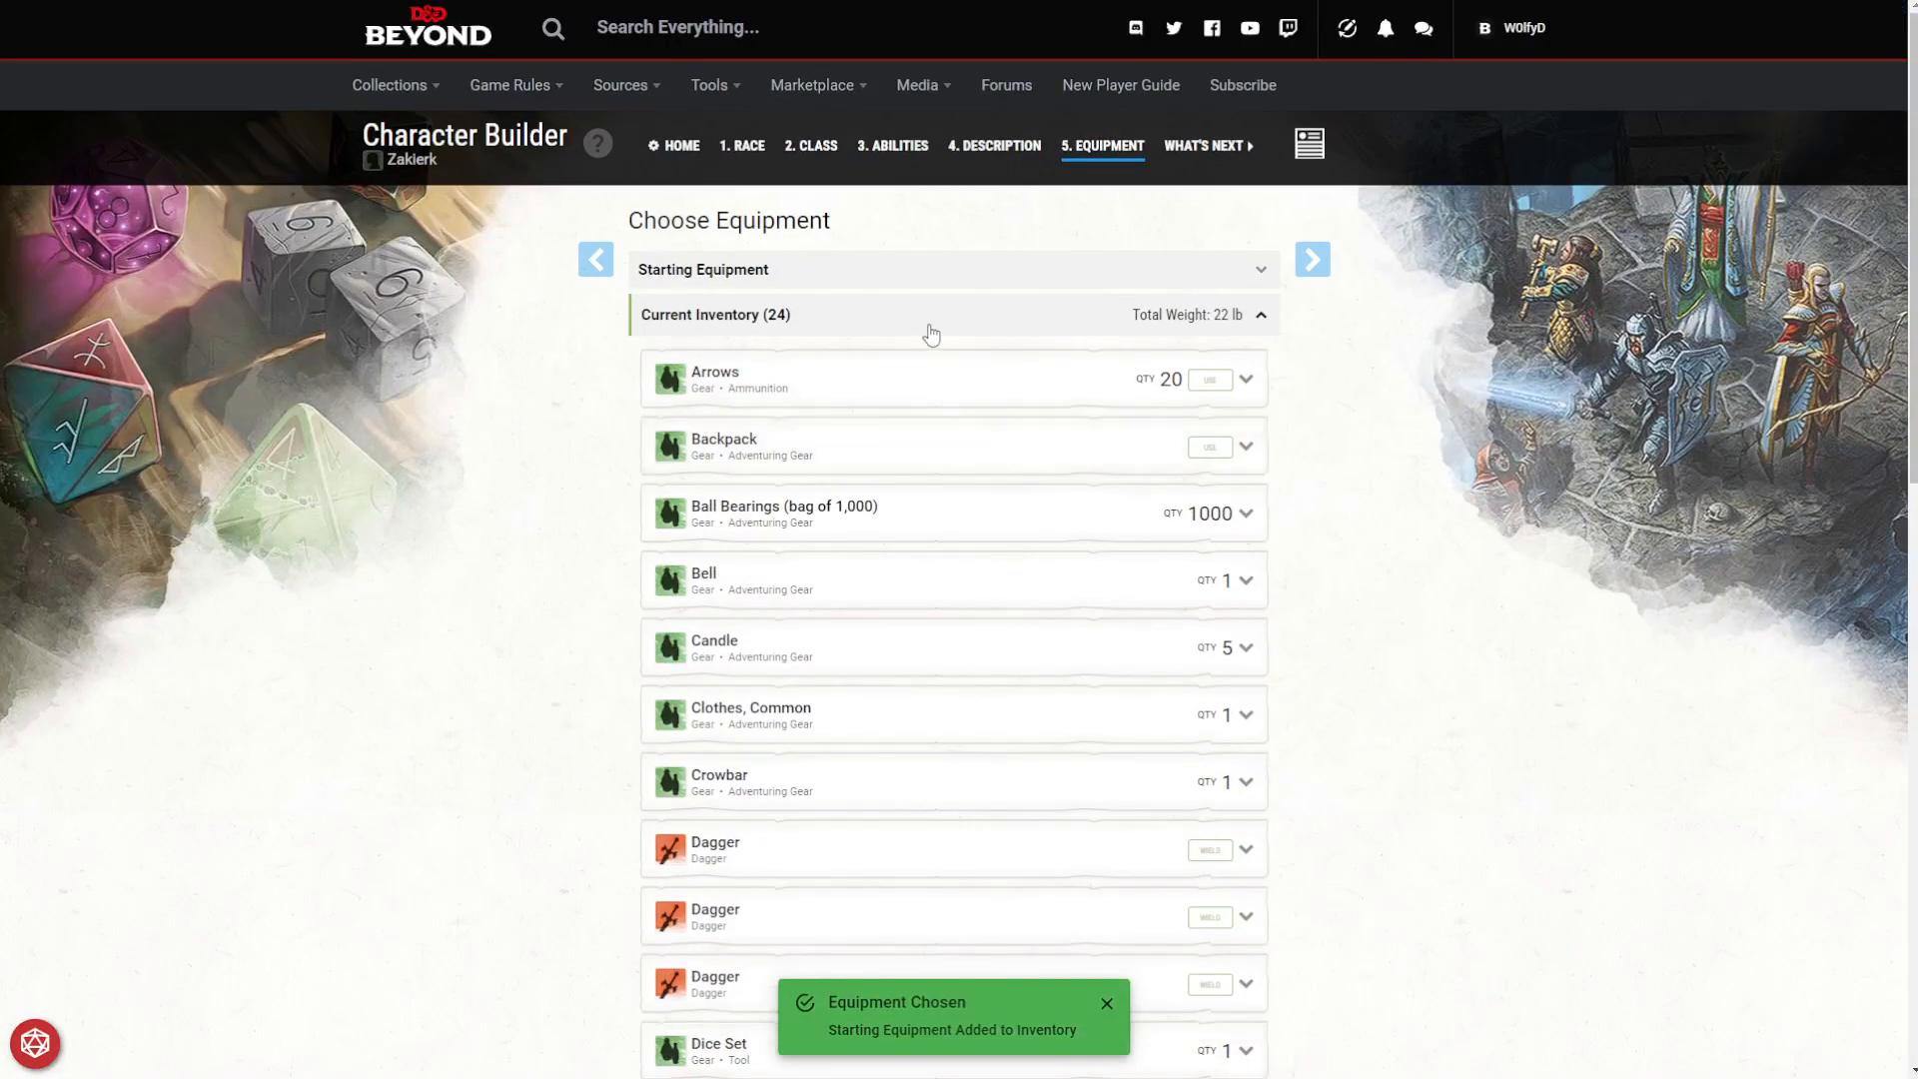
# Reopen the Starting Equipment section and switch to the gold option.
pyautogui.click(749, 282)
pyautogui.click(1010, 337)
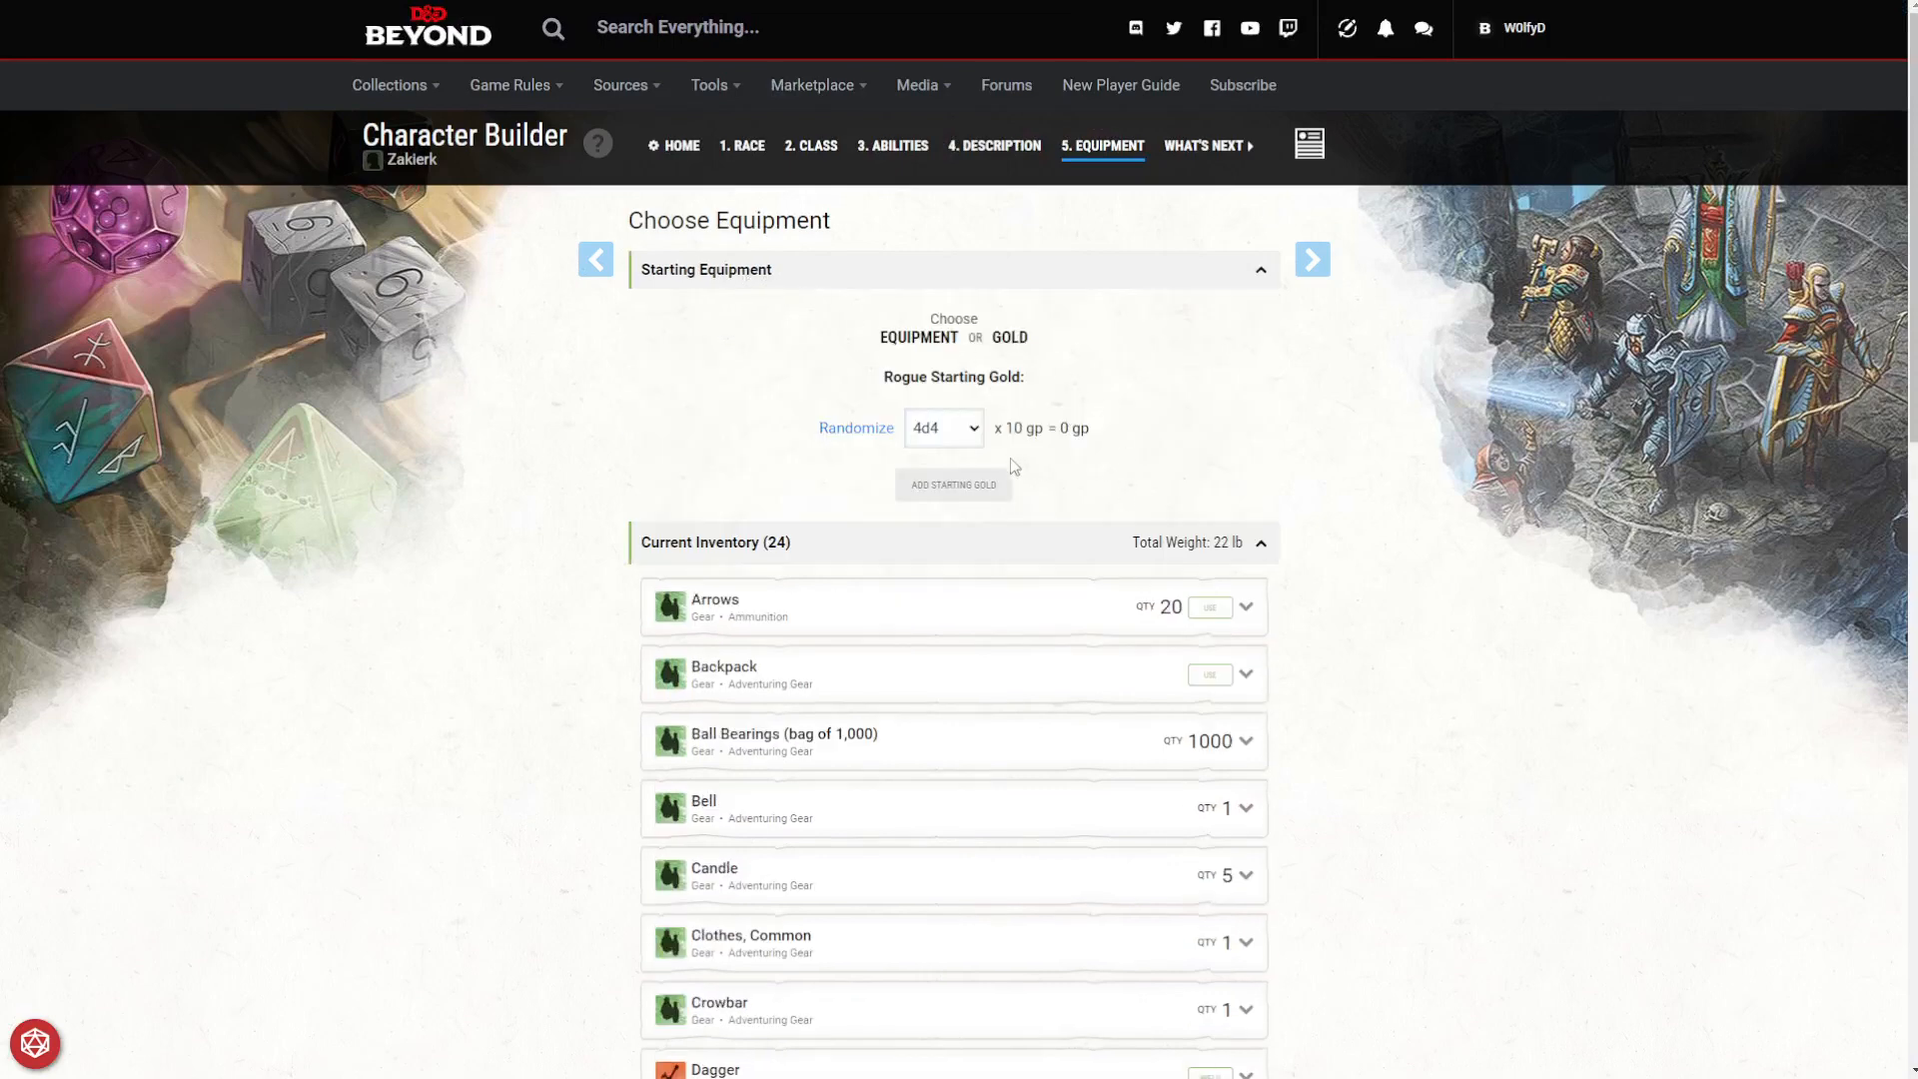
pyautogui.click(879, 430)
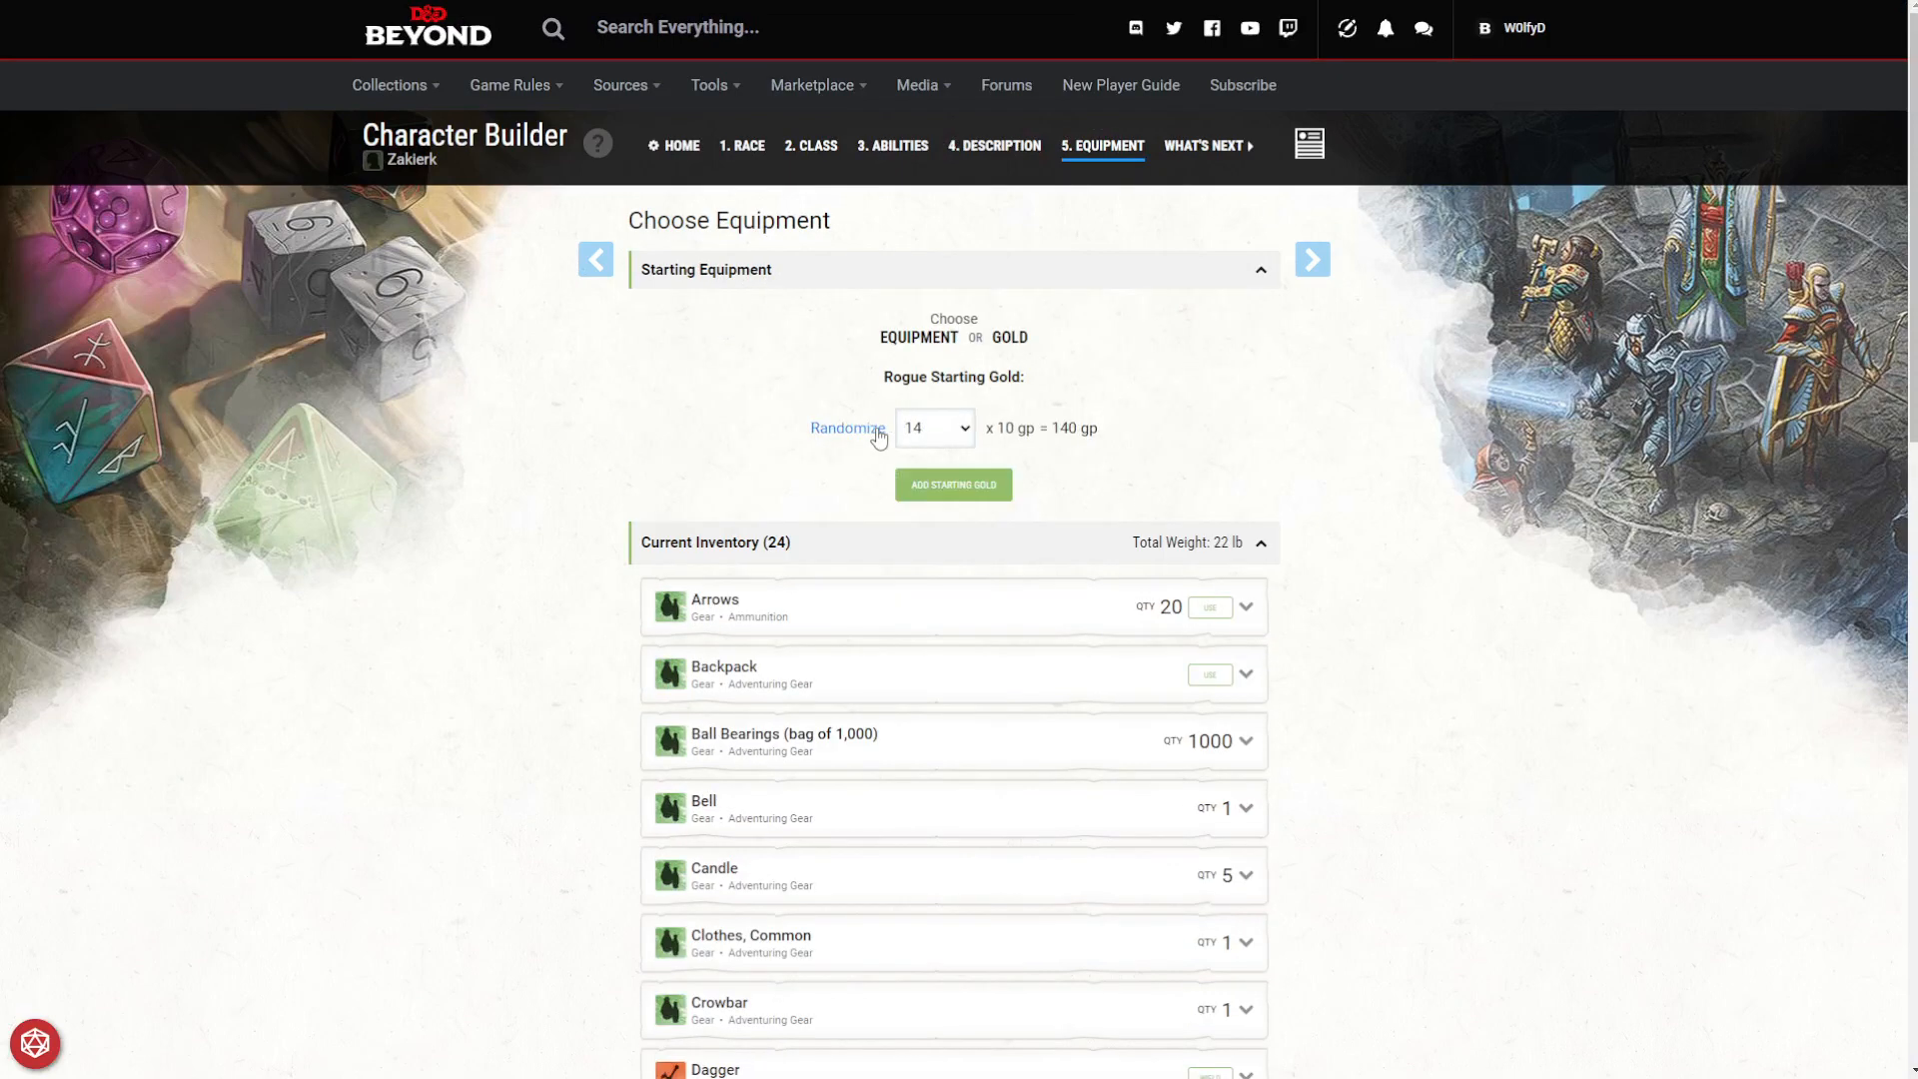
pyautogui.click(928, 439)
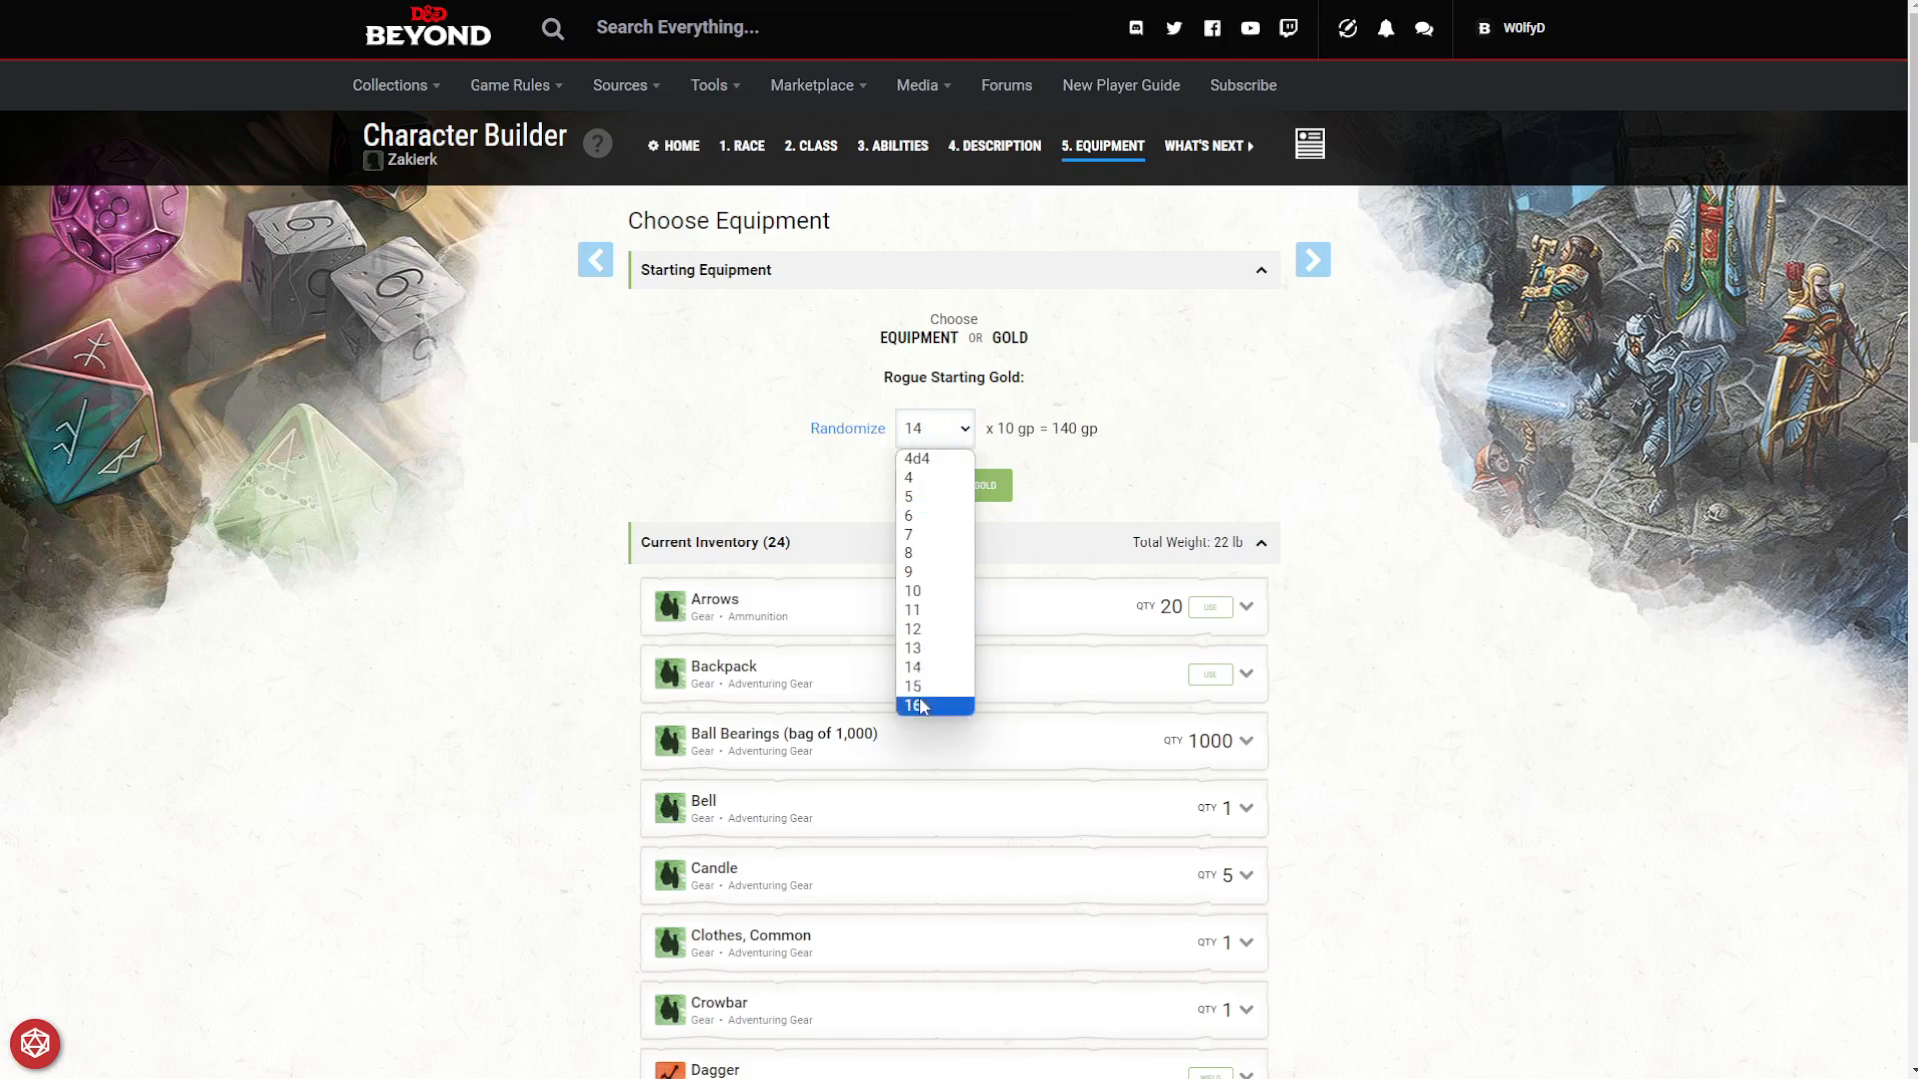
pyautogui.click(917, 457)
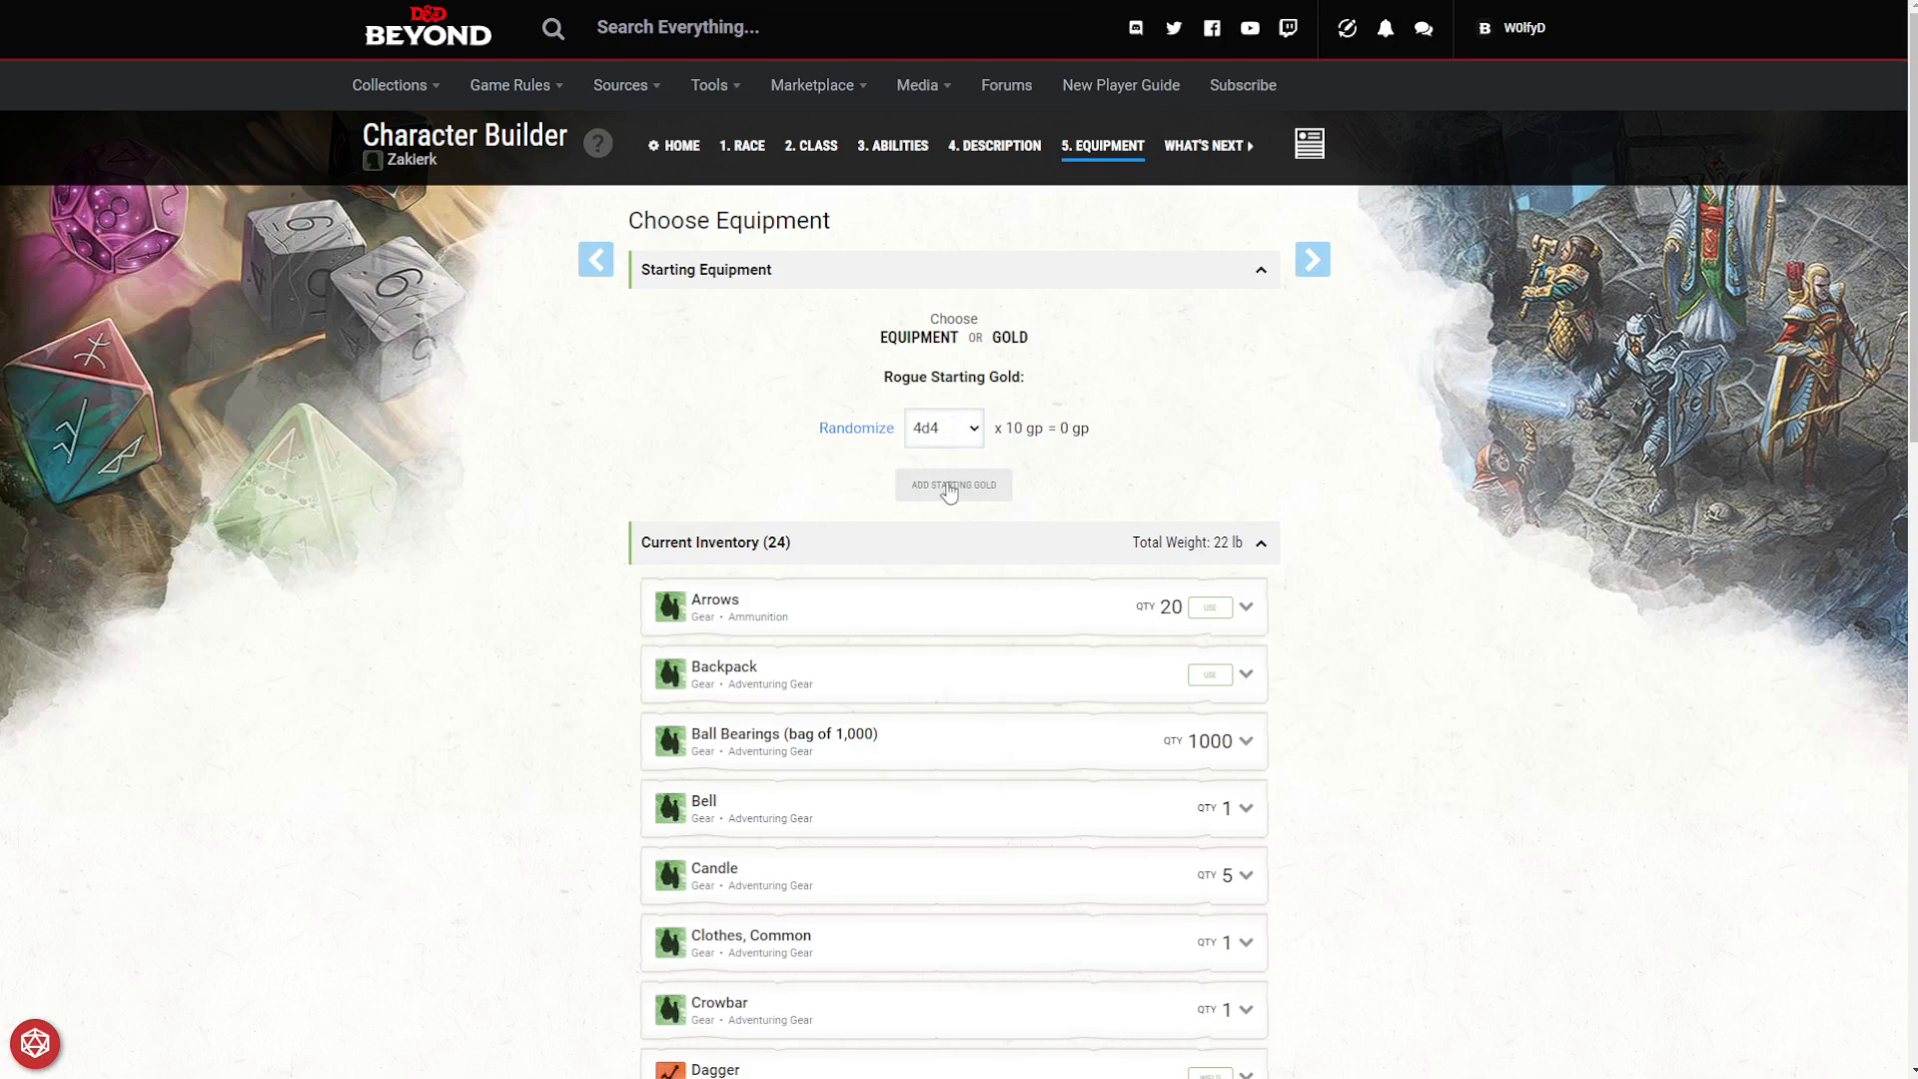
# Randomize the Rogue starting gold, add the resulting 150 gp to the currency and collapse the current inventory.
pyautogui.click(871, 432)
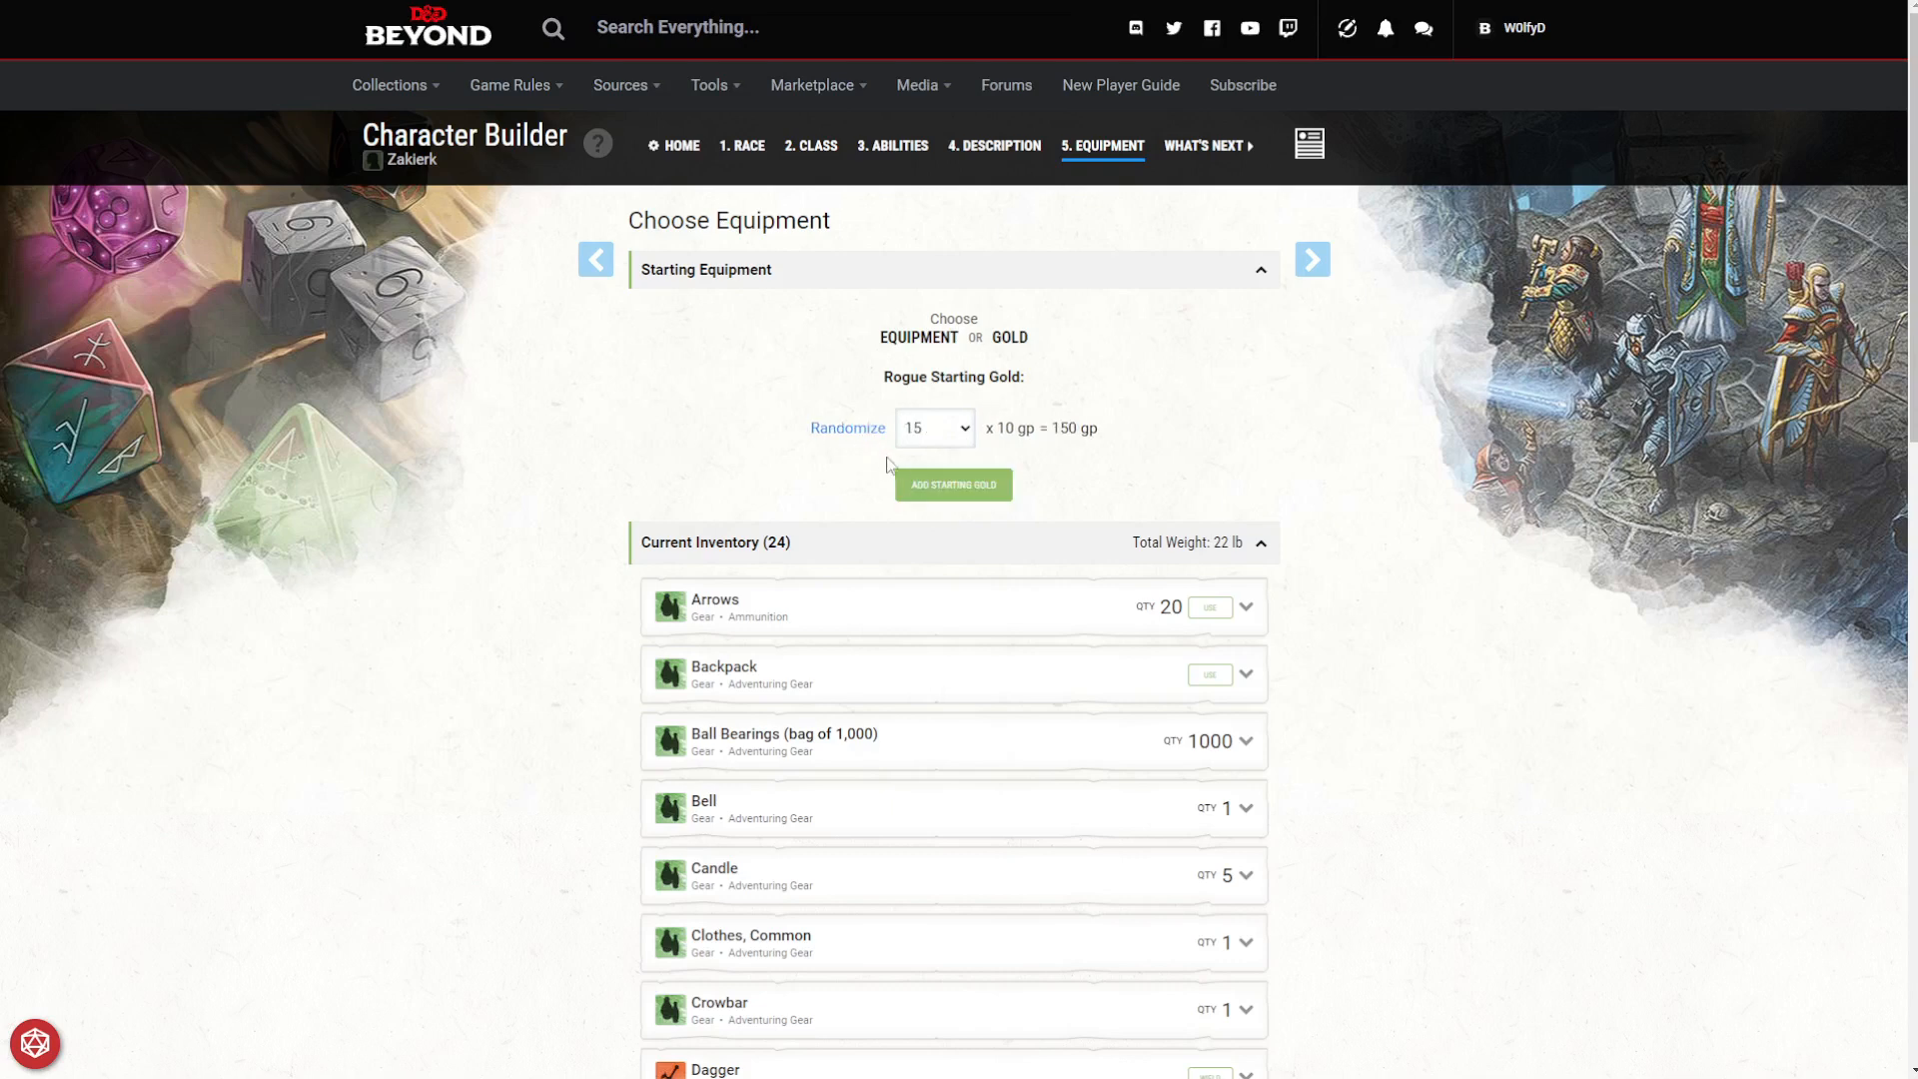
pyautogui.click(932, 490)
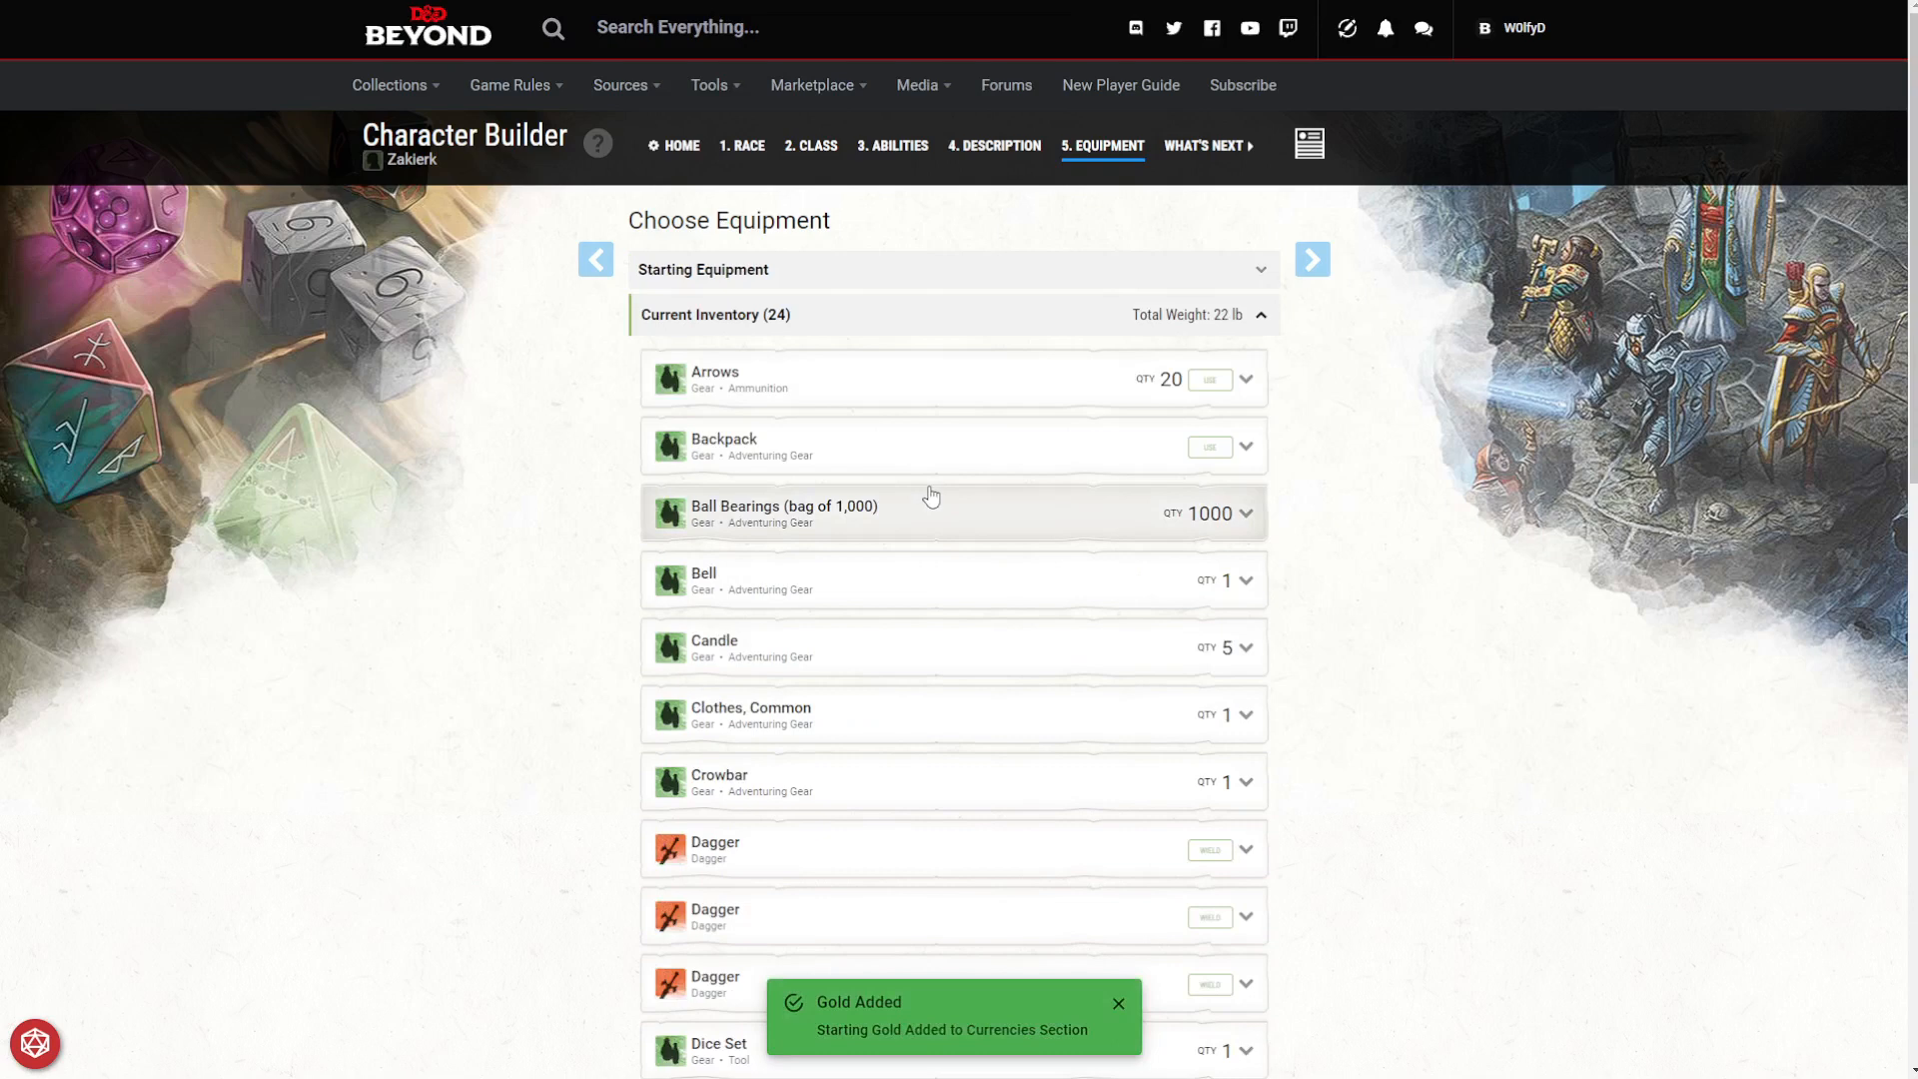
pyautogui.click(1159, 318)
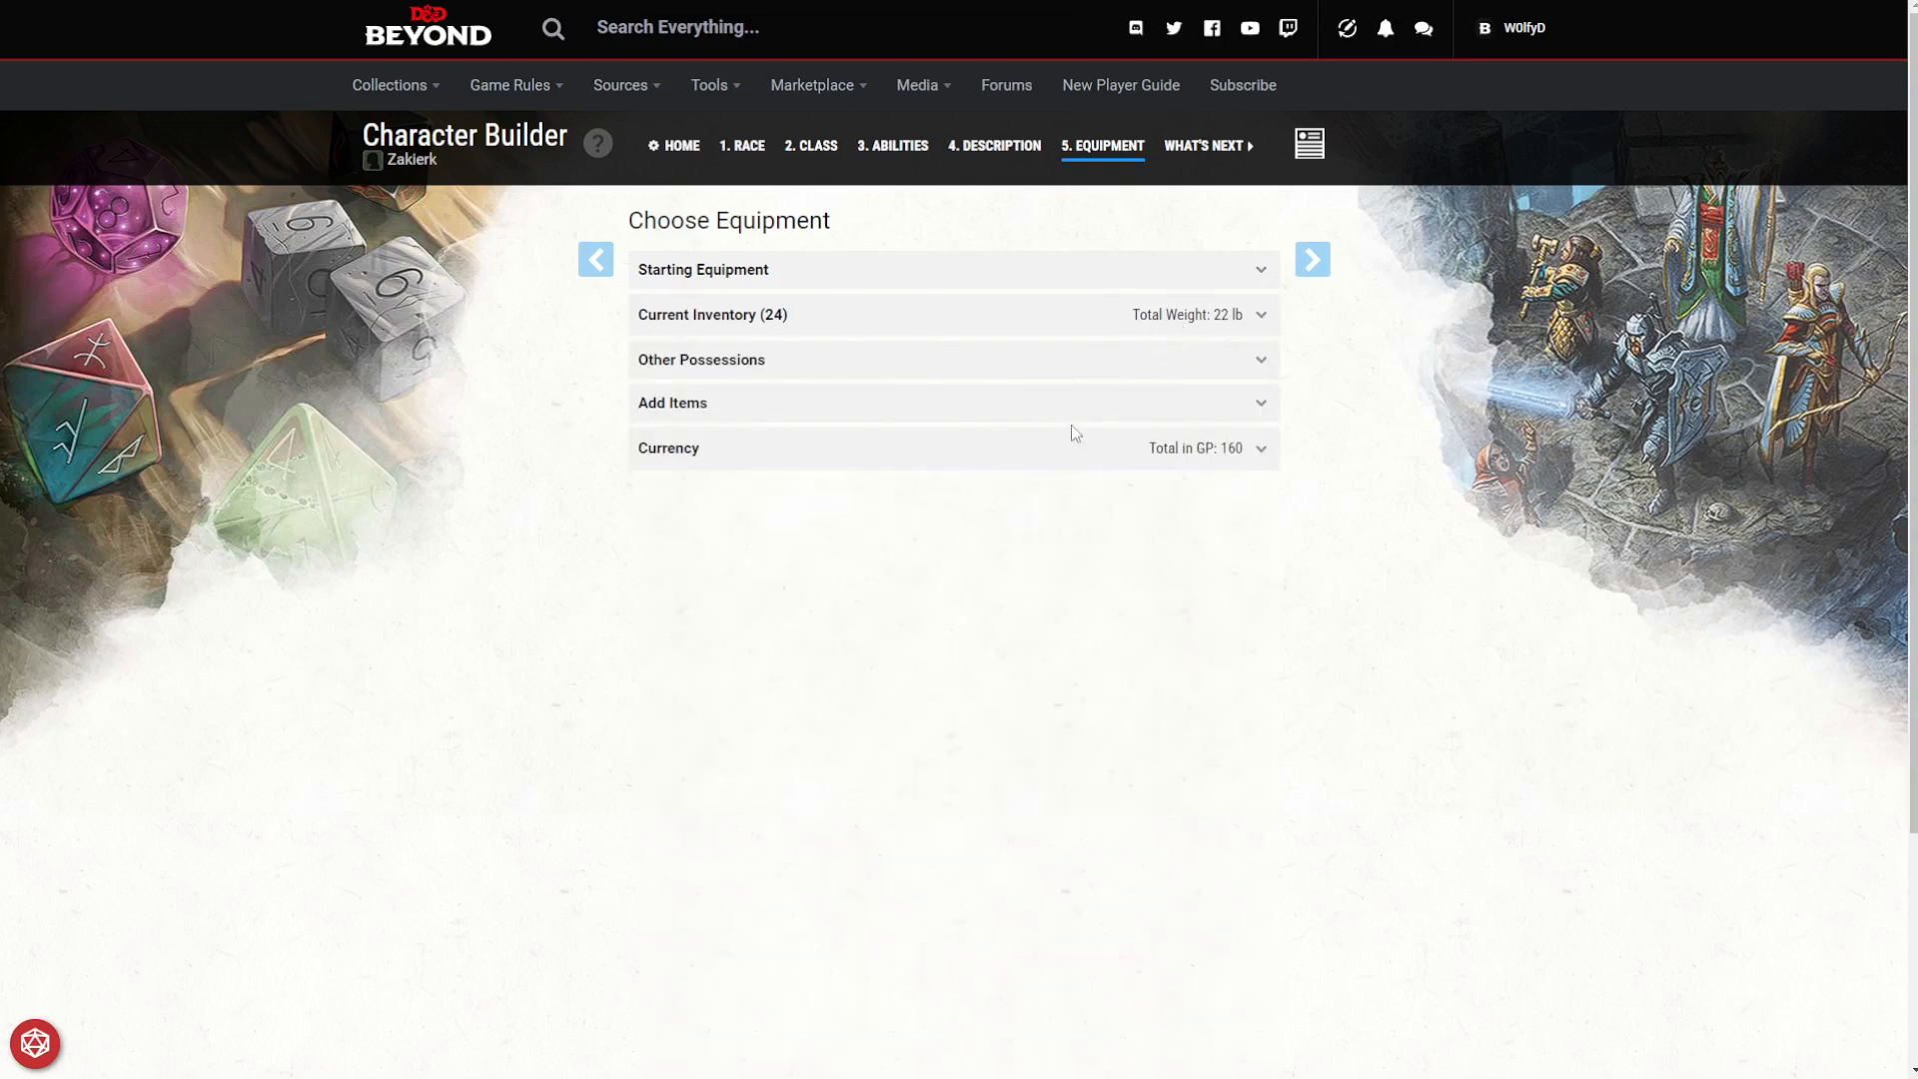
# Expand the Currency section and set the Gold amount to 6.
pyautogui.click(1066, 455)
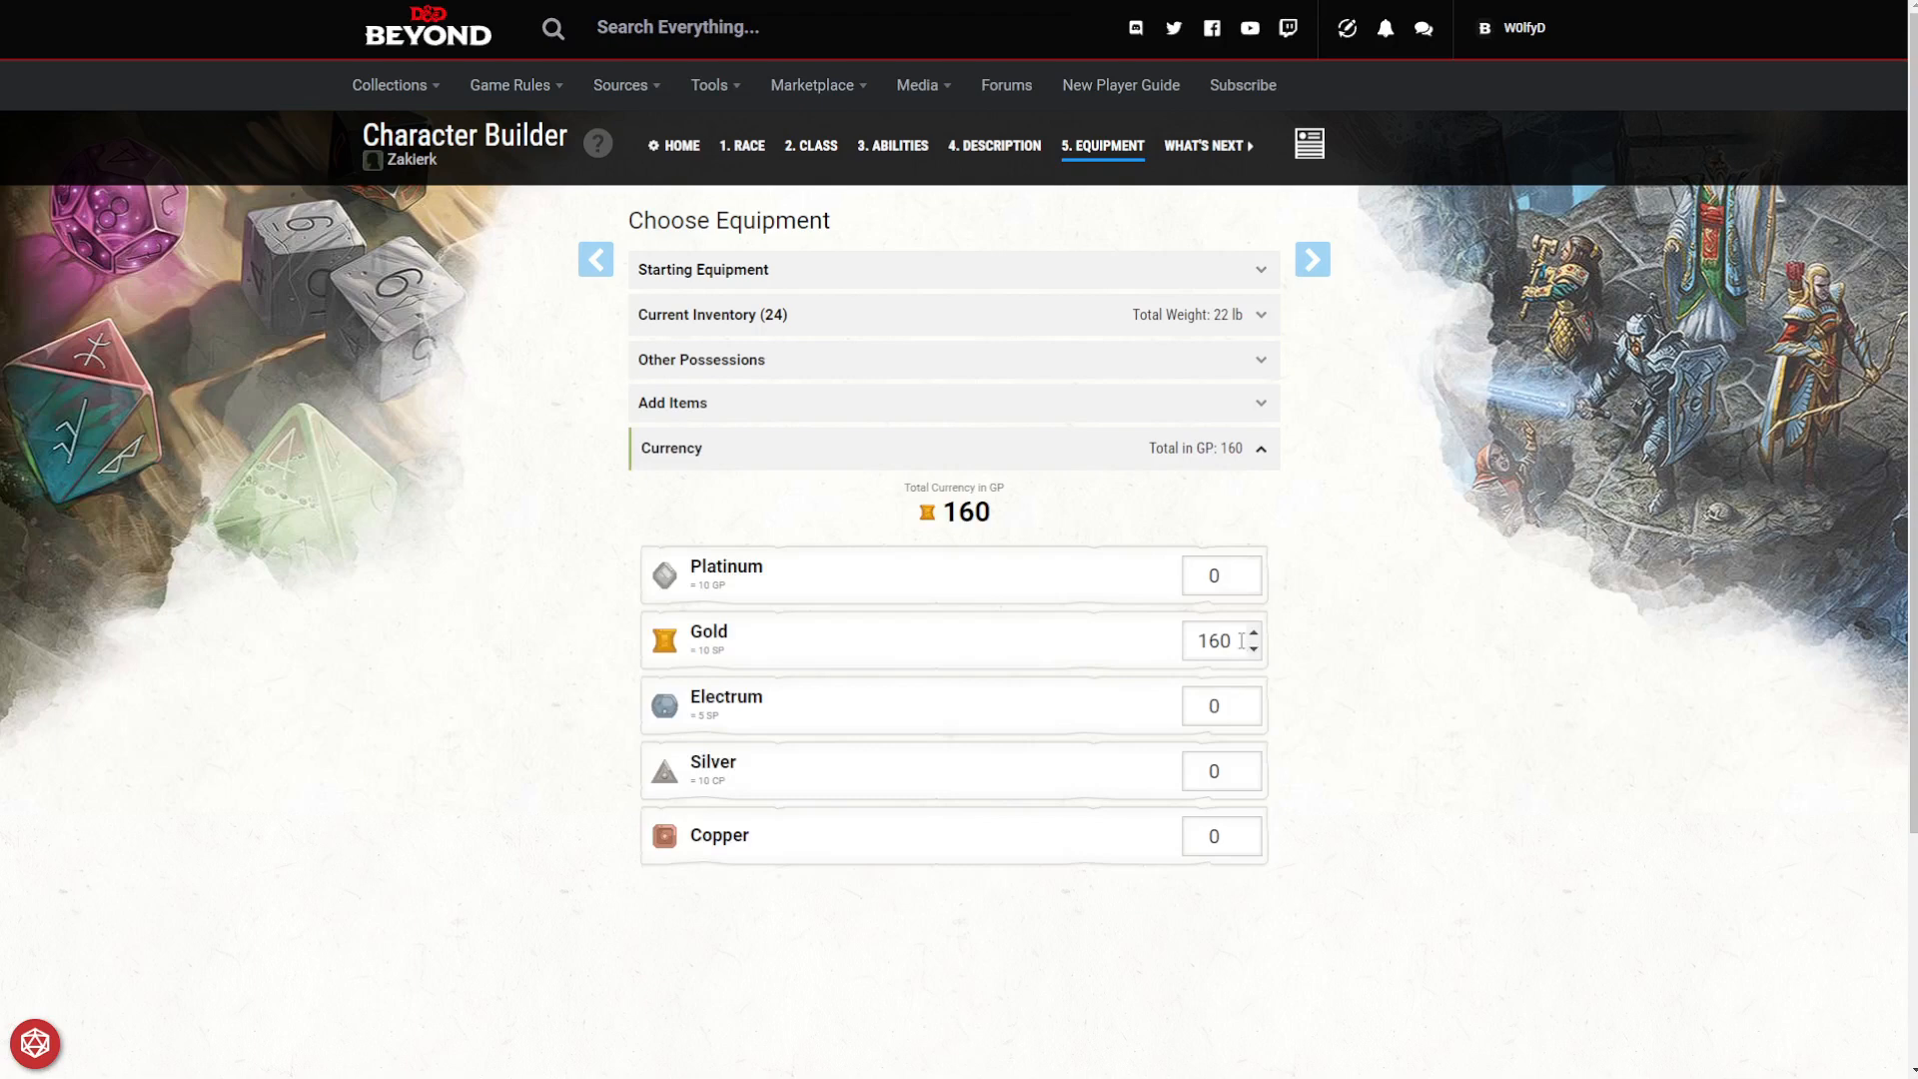
pyautogui.moveTo(1237, 640); pyautogui.dragTo(1138, 639)
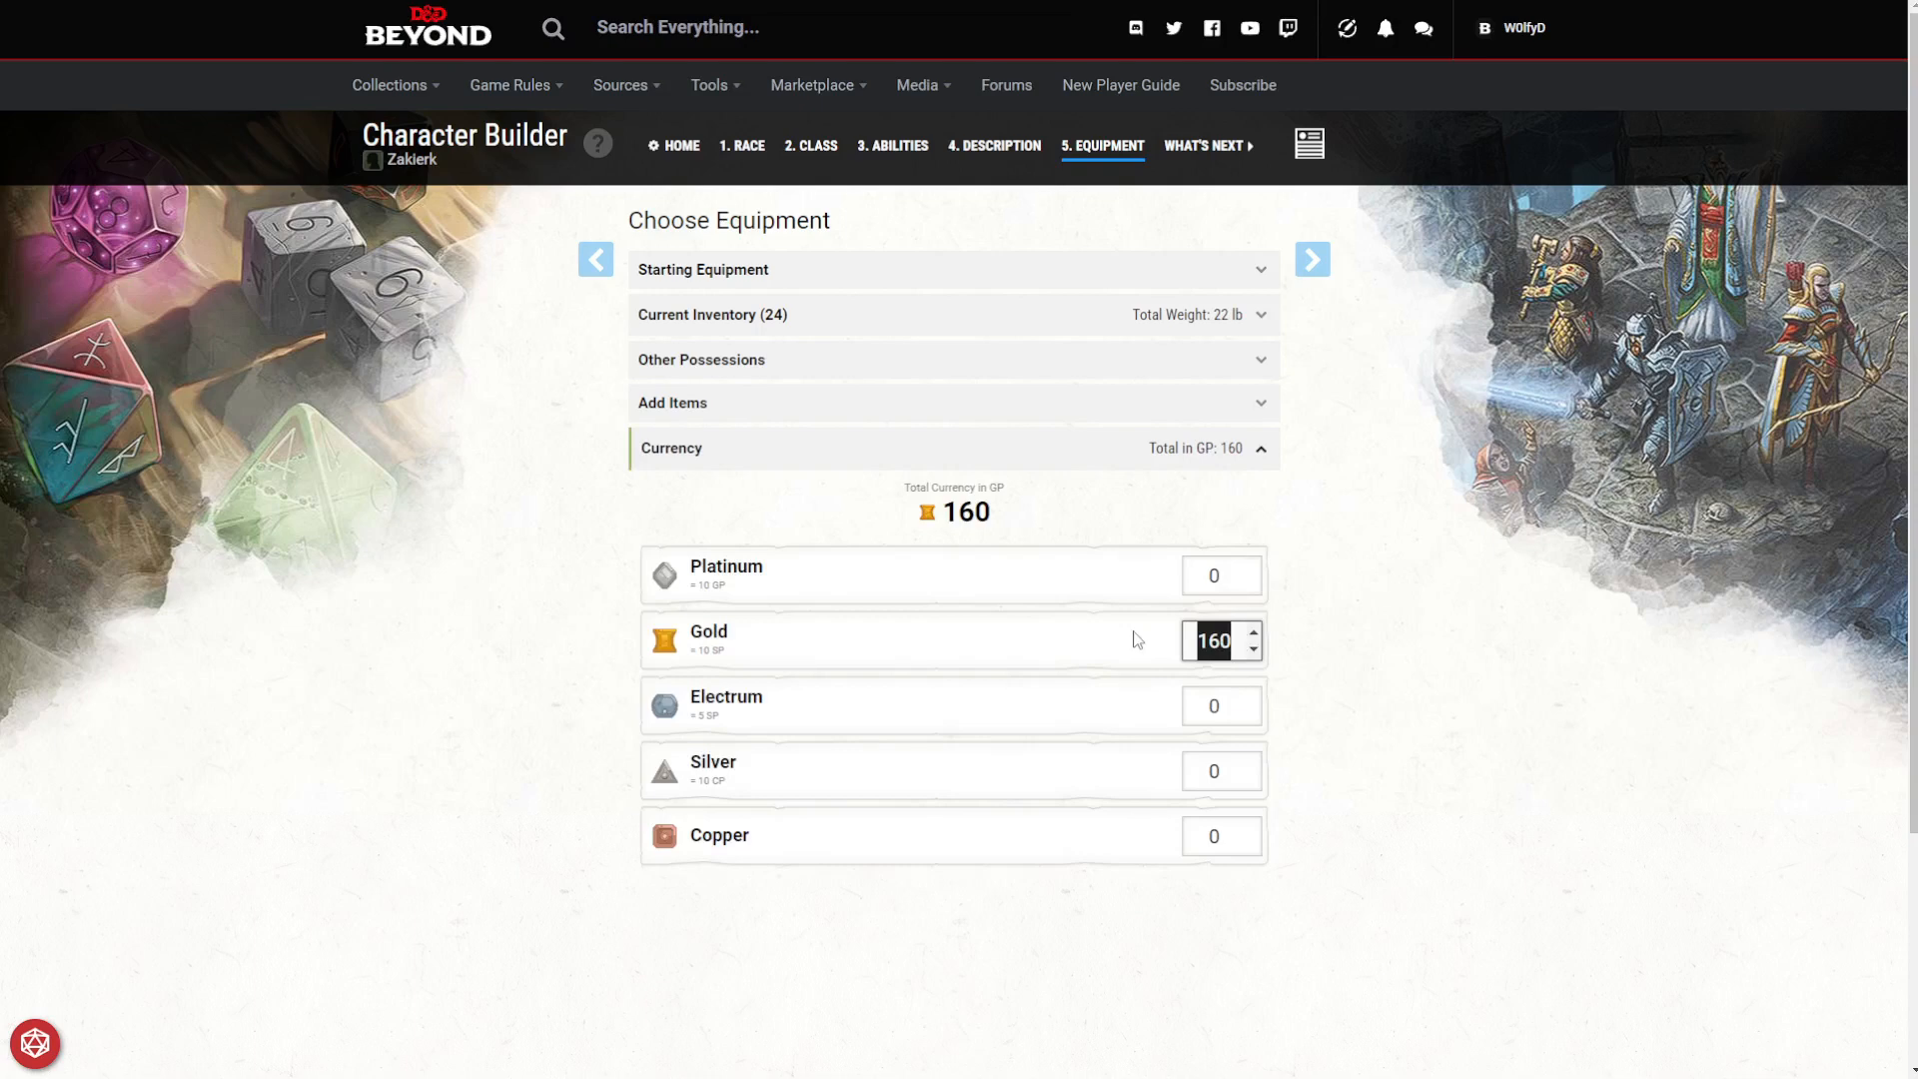
pyautogui.click(1253, 633)
pyautogui.click(1253, 632)
pyautogui.click(1253, 632)
pyautogui.click(1253, 633)
pyautogui.moveTo(1237, 640); pyautogui.dragTo(1174, 637)
pyautogui.write('6')
pyautogui.press('BackSpace')
pyautogui.write('186')
# Enter 235987 as the Copper amount in the currency list.
pyautogui.click(1185, 840)
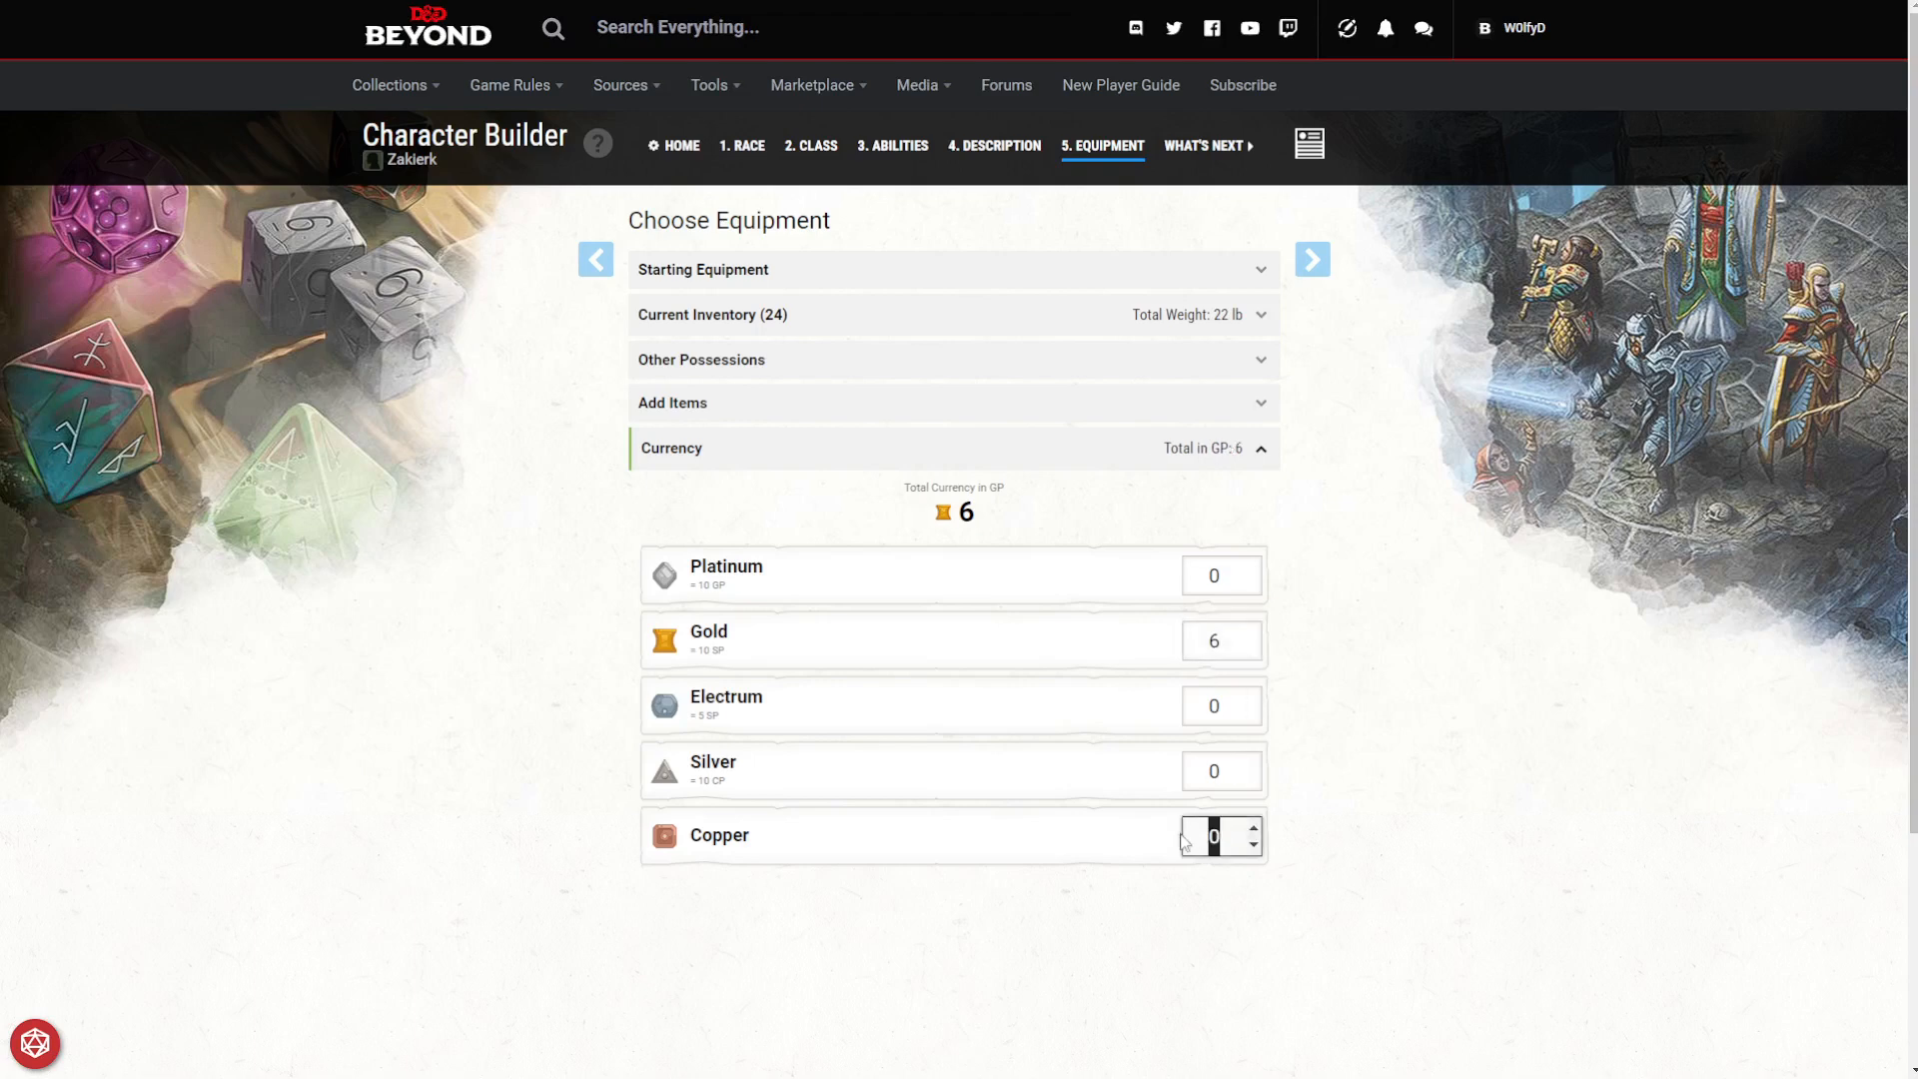
pyautogui.write('235987')
pyautogui.click(1349, 845)
# Replace the Copper amount with 438.
pyautogui.click(1231, 836)
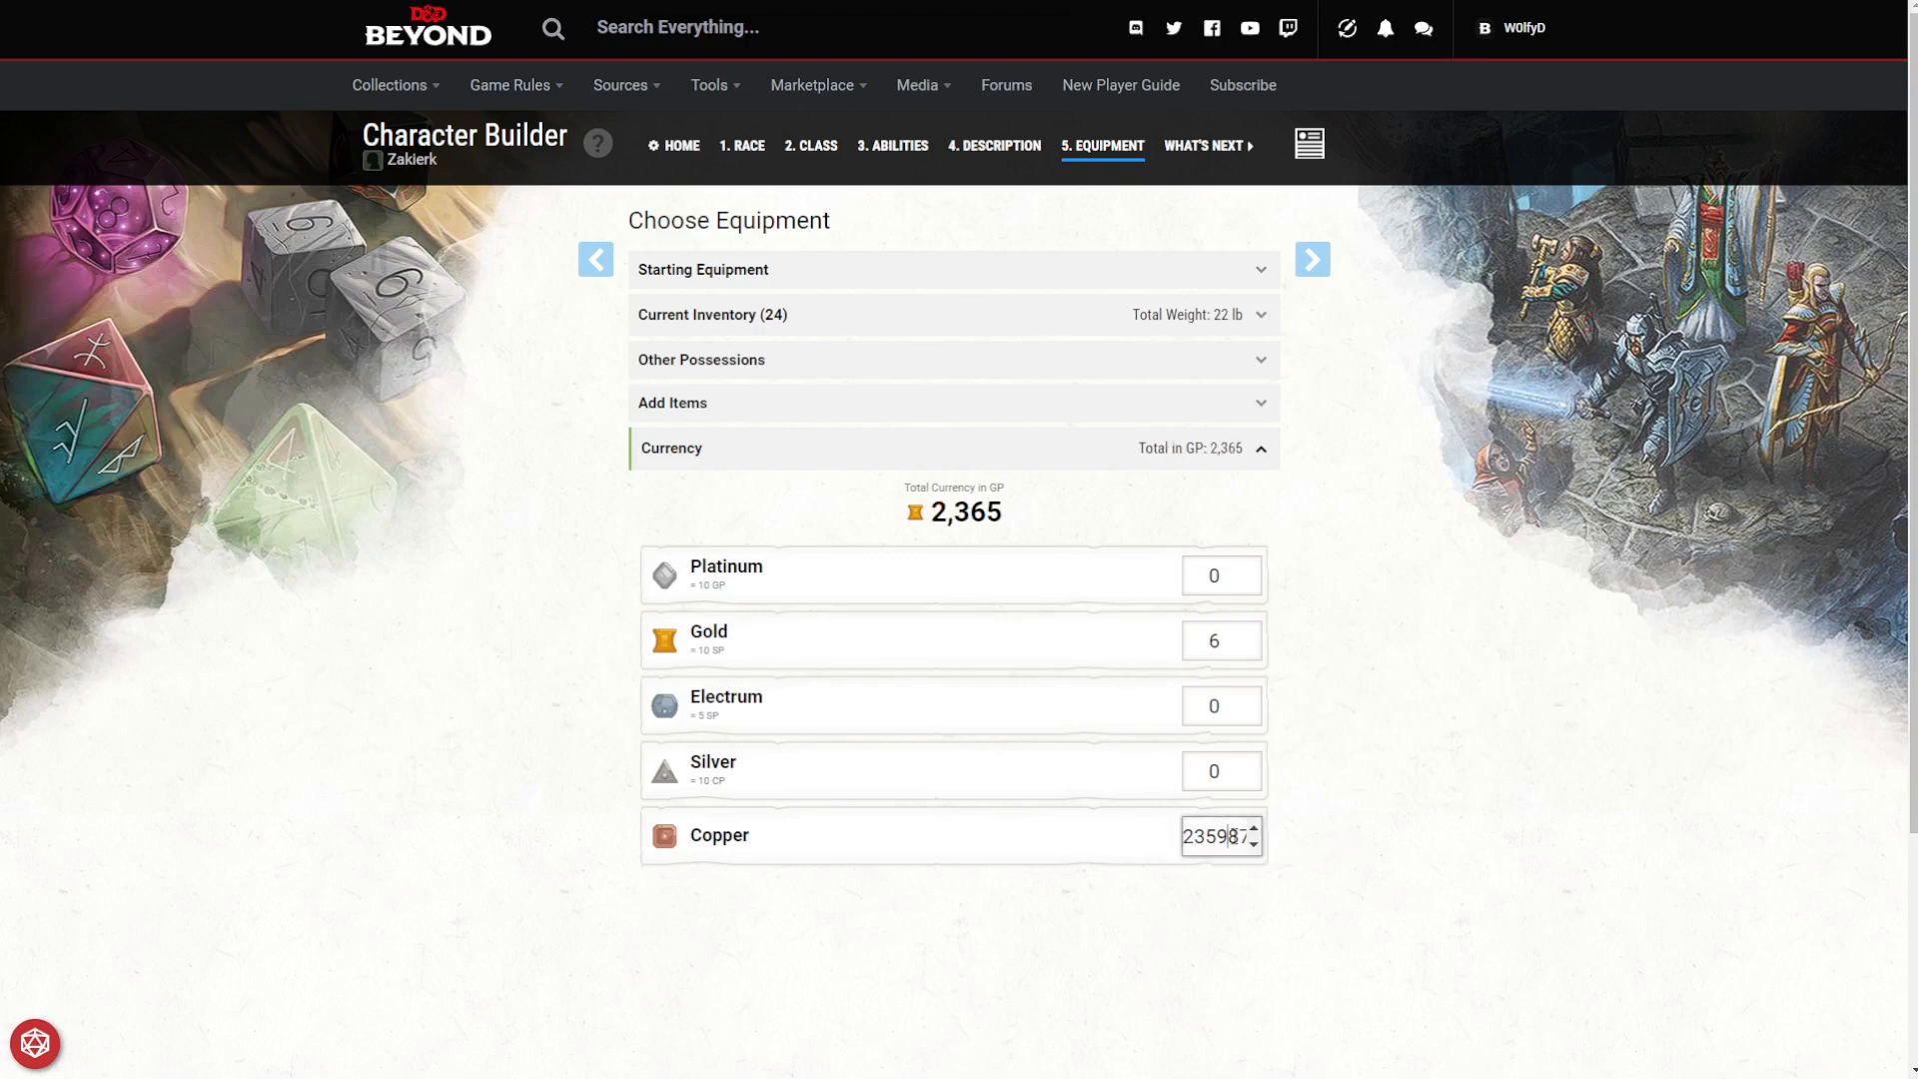
pyautogui.doubleClick(1234, 836)
pyautogui.press('BackSpace')
pyautogui.write('4387')
pyautogui.click(1352, 832)
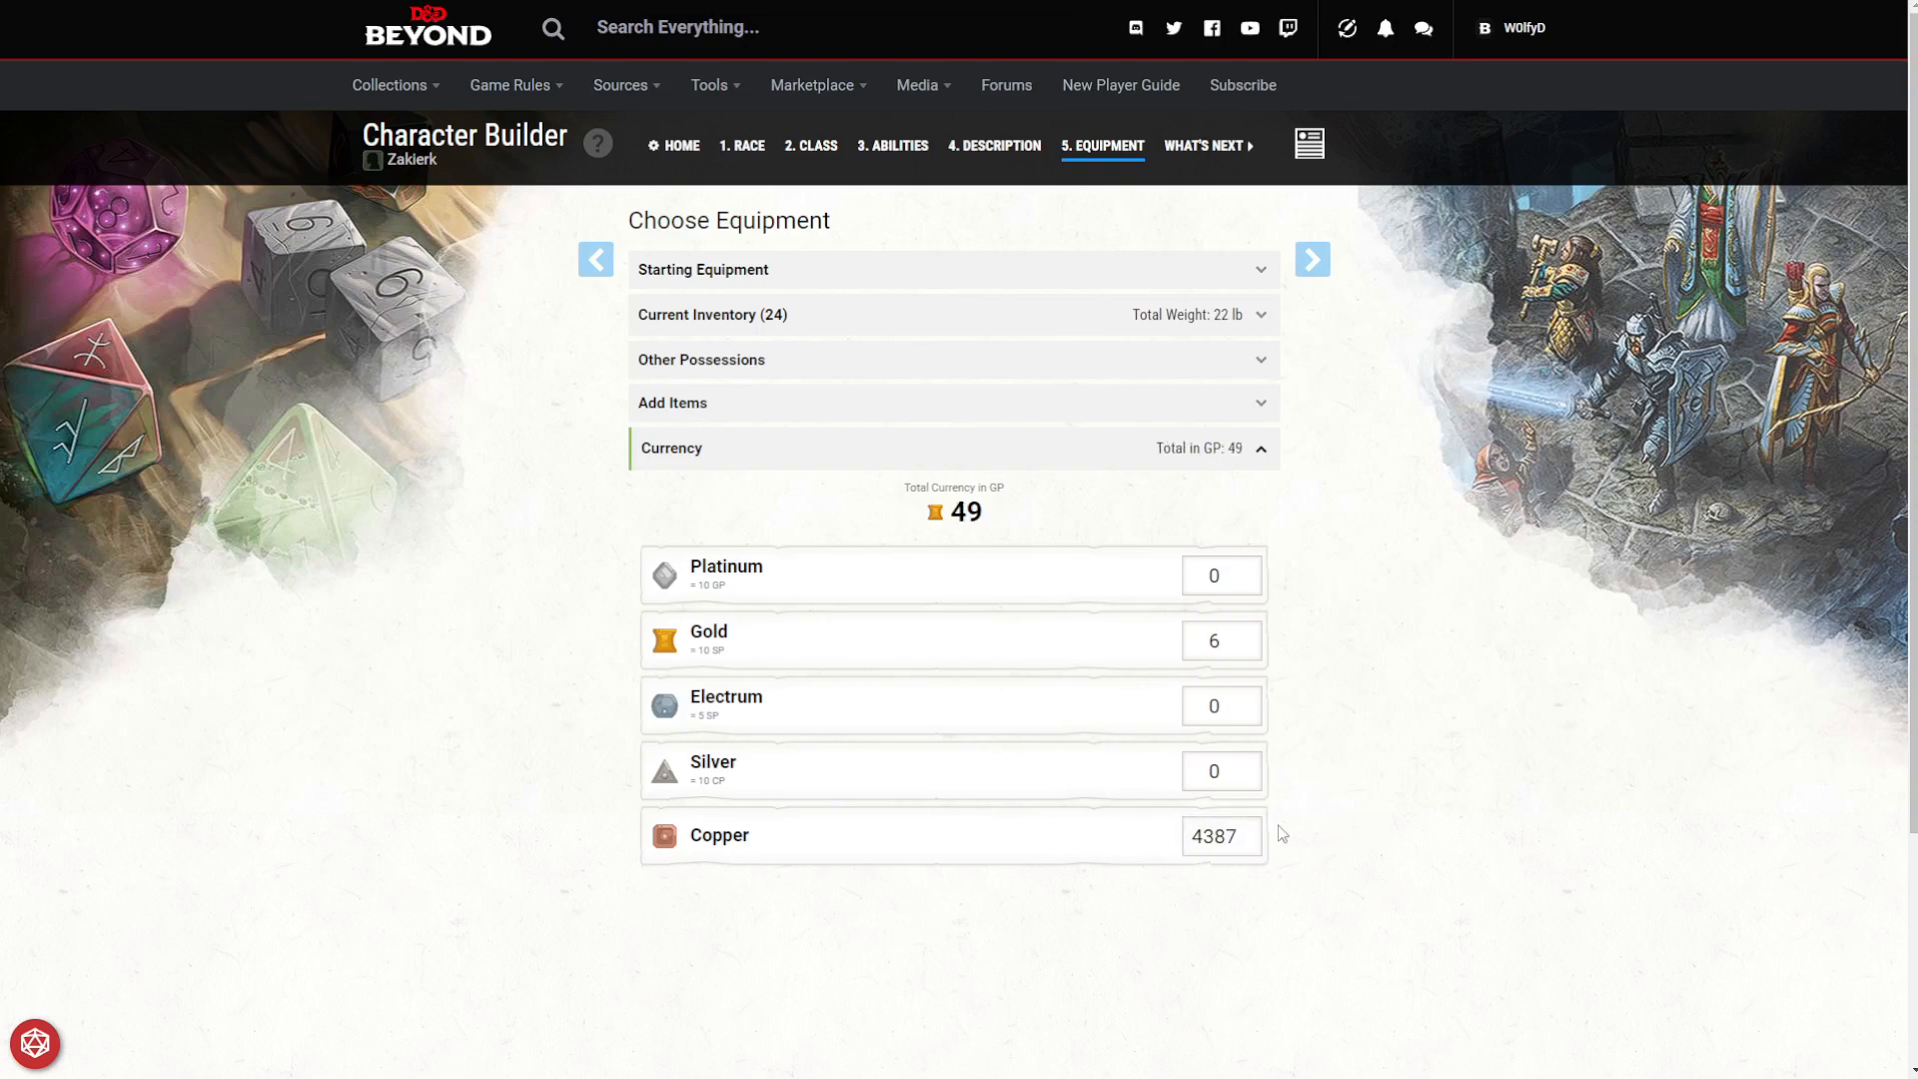
pyautogui.click(1242, 842)
pyautogui.press('BackSpace')
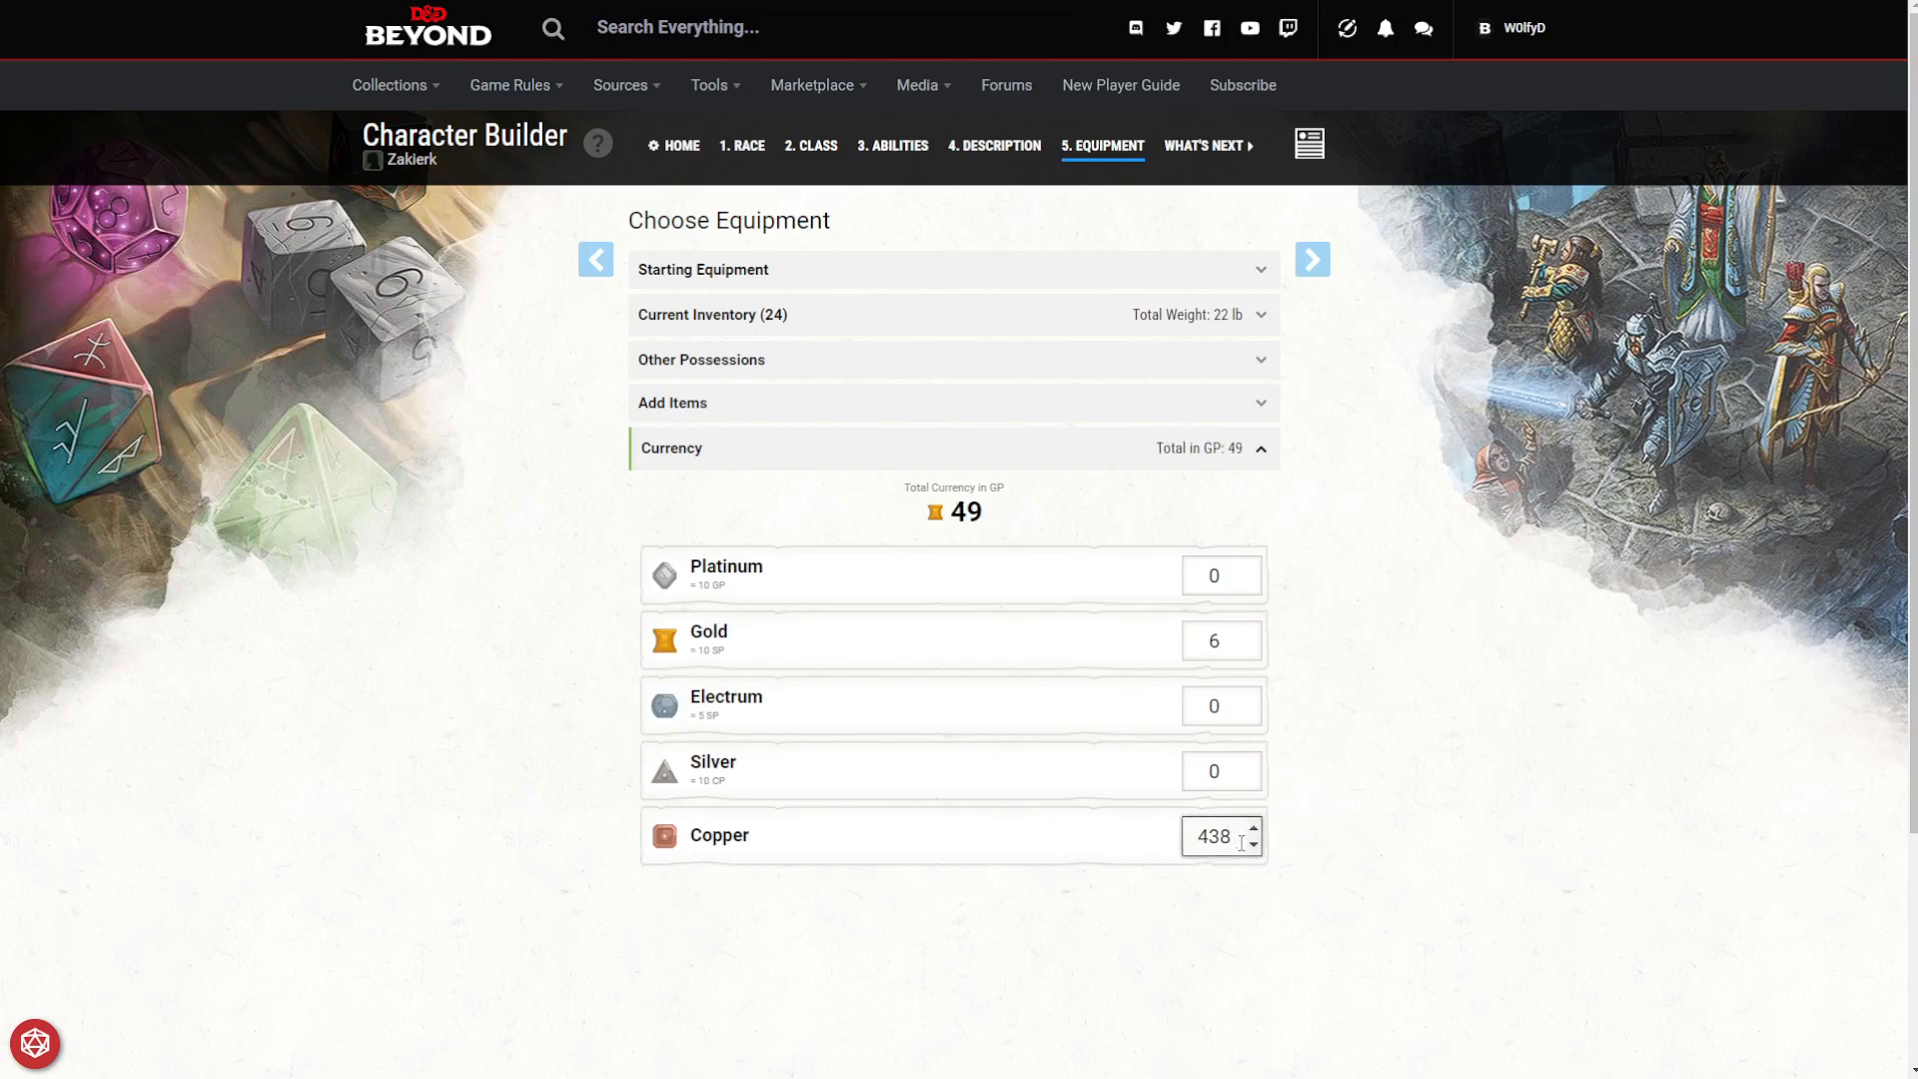
pyautogui.click(1354, 804)
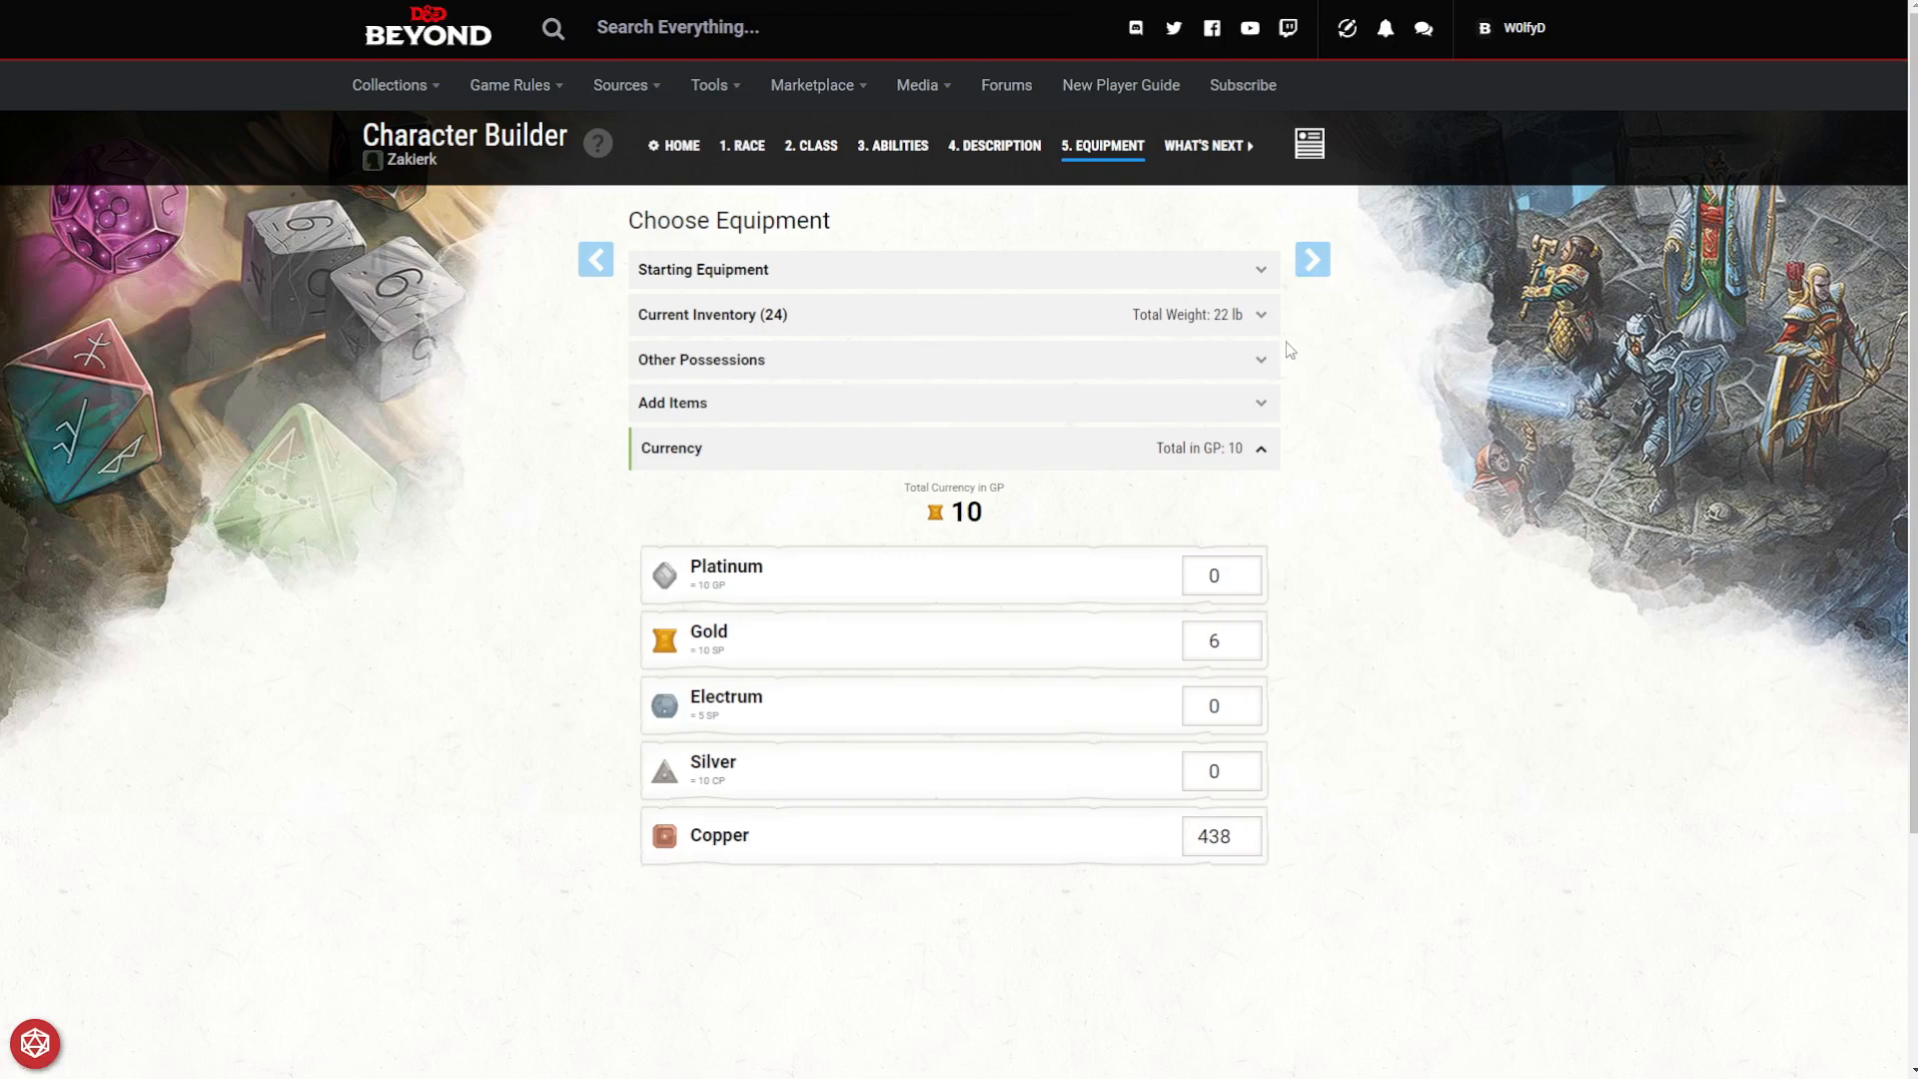
# Go to the builder's final page, view the digital character sheet and return to the builder.
pyautogui.click(1304, 270)
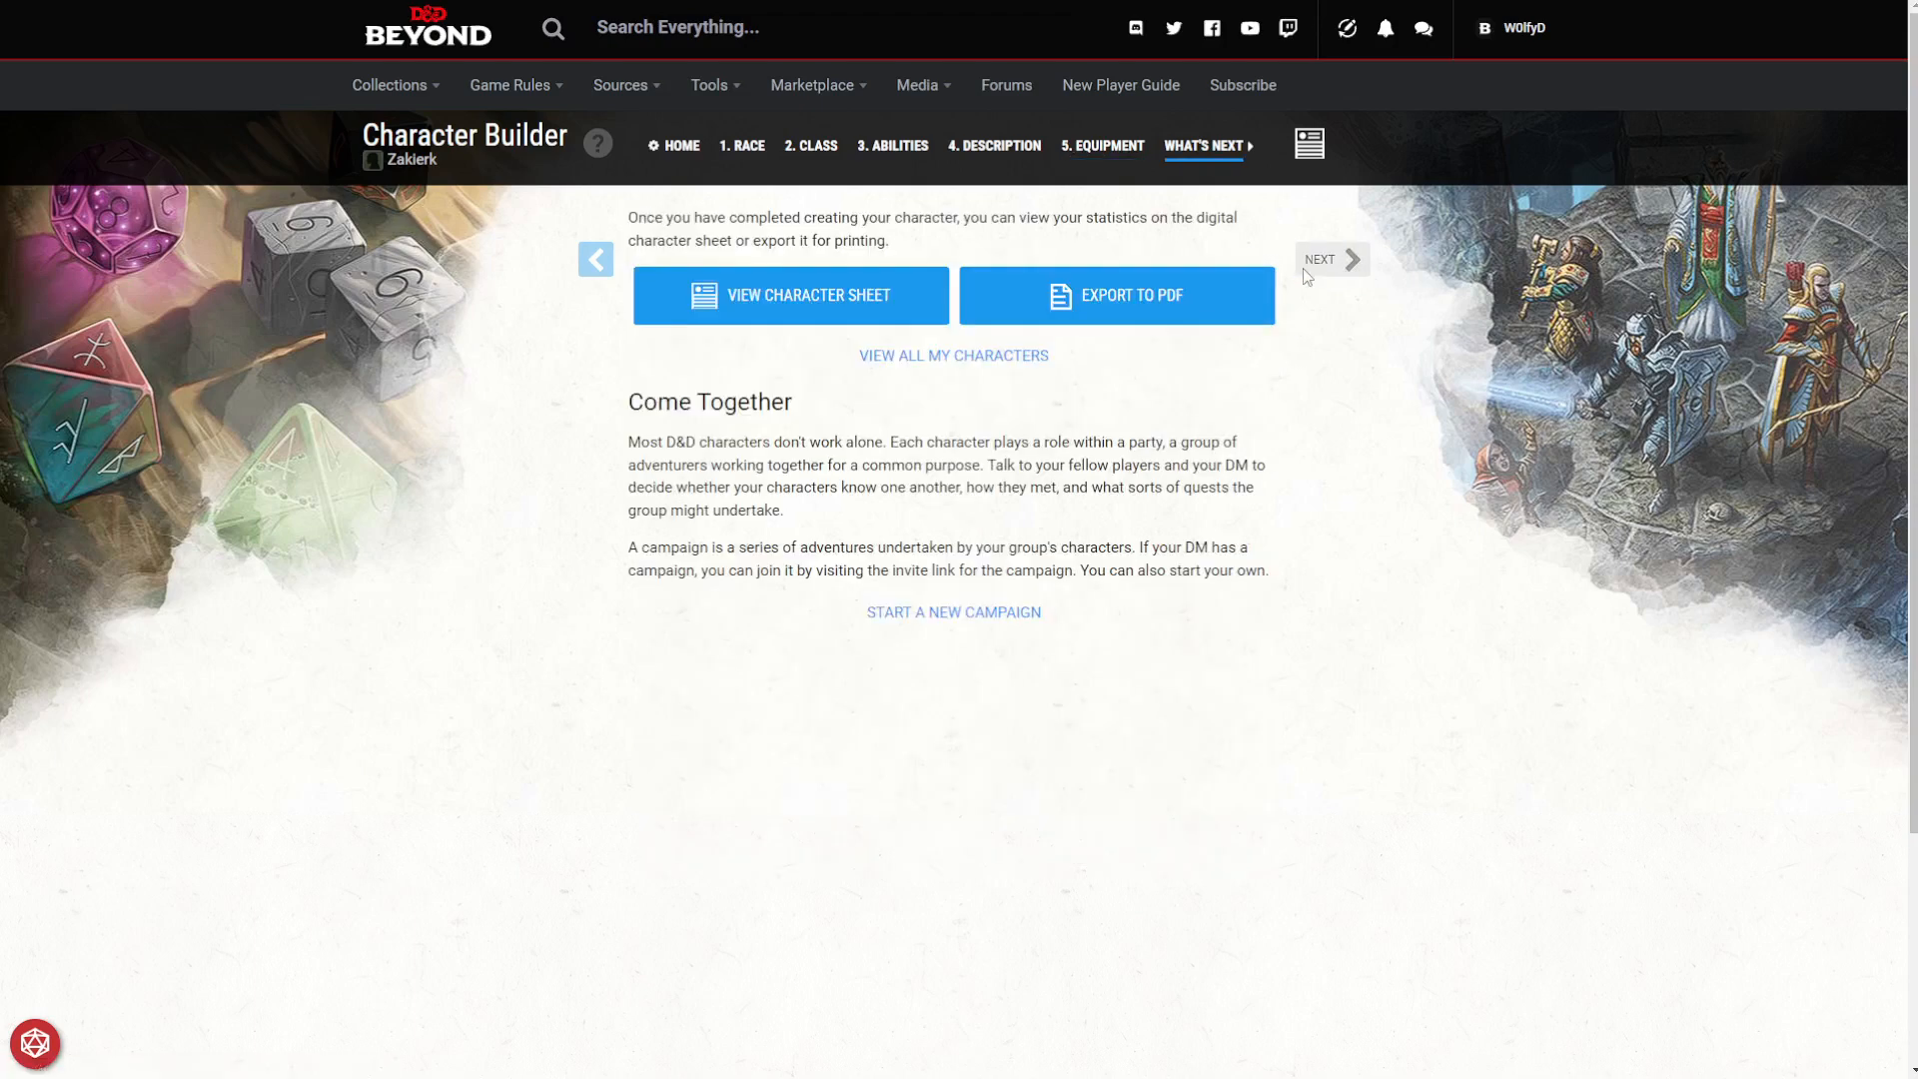
pyautogui.click(815, 328)
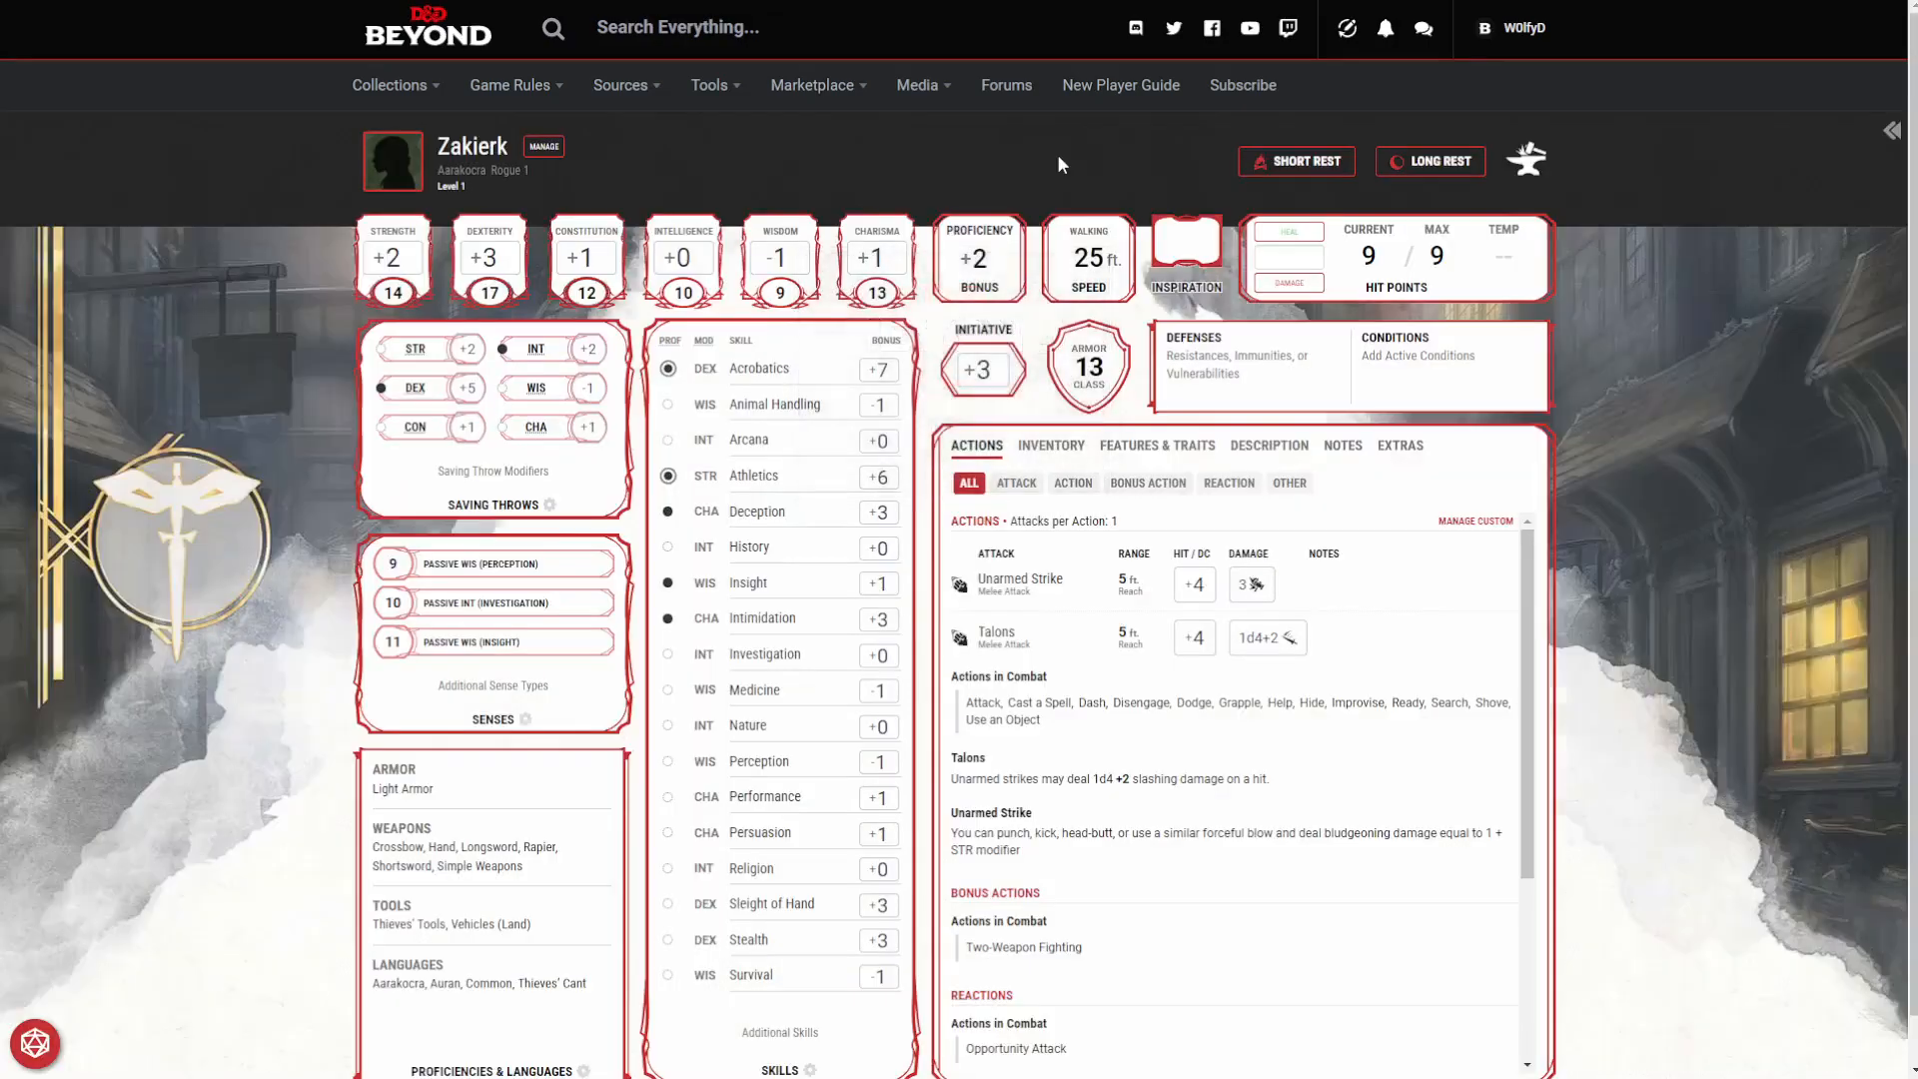
pyautogui.press('F5')
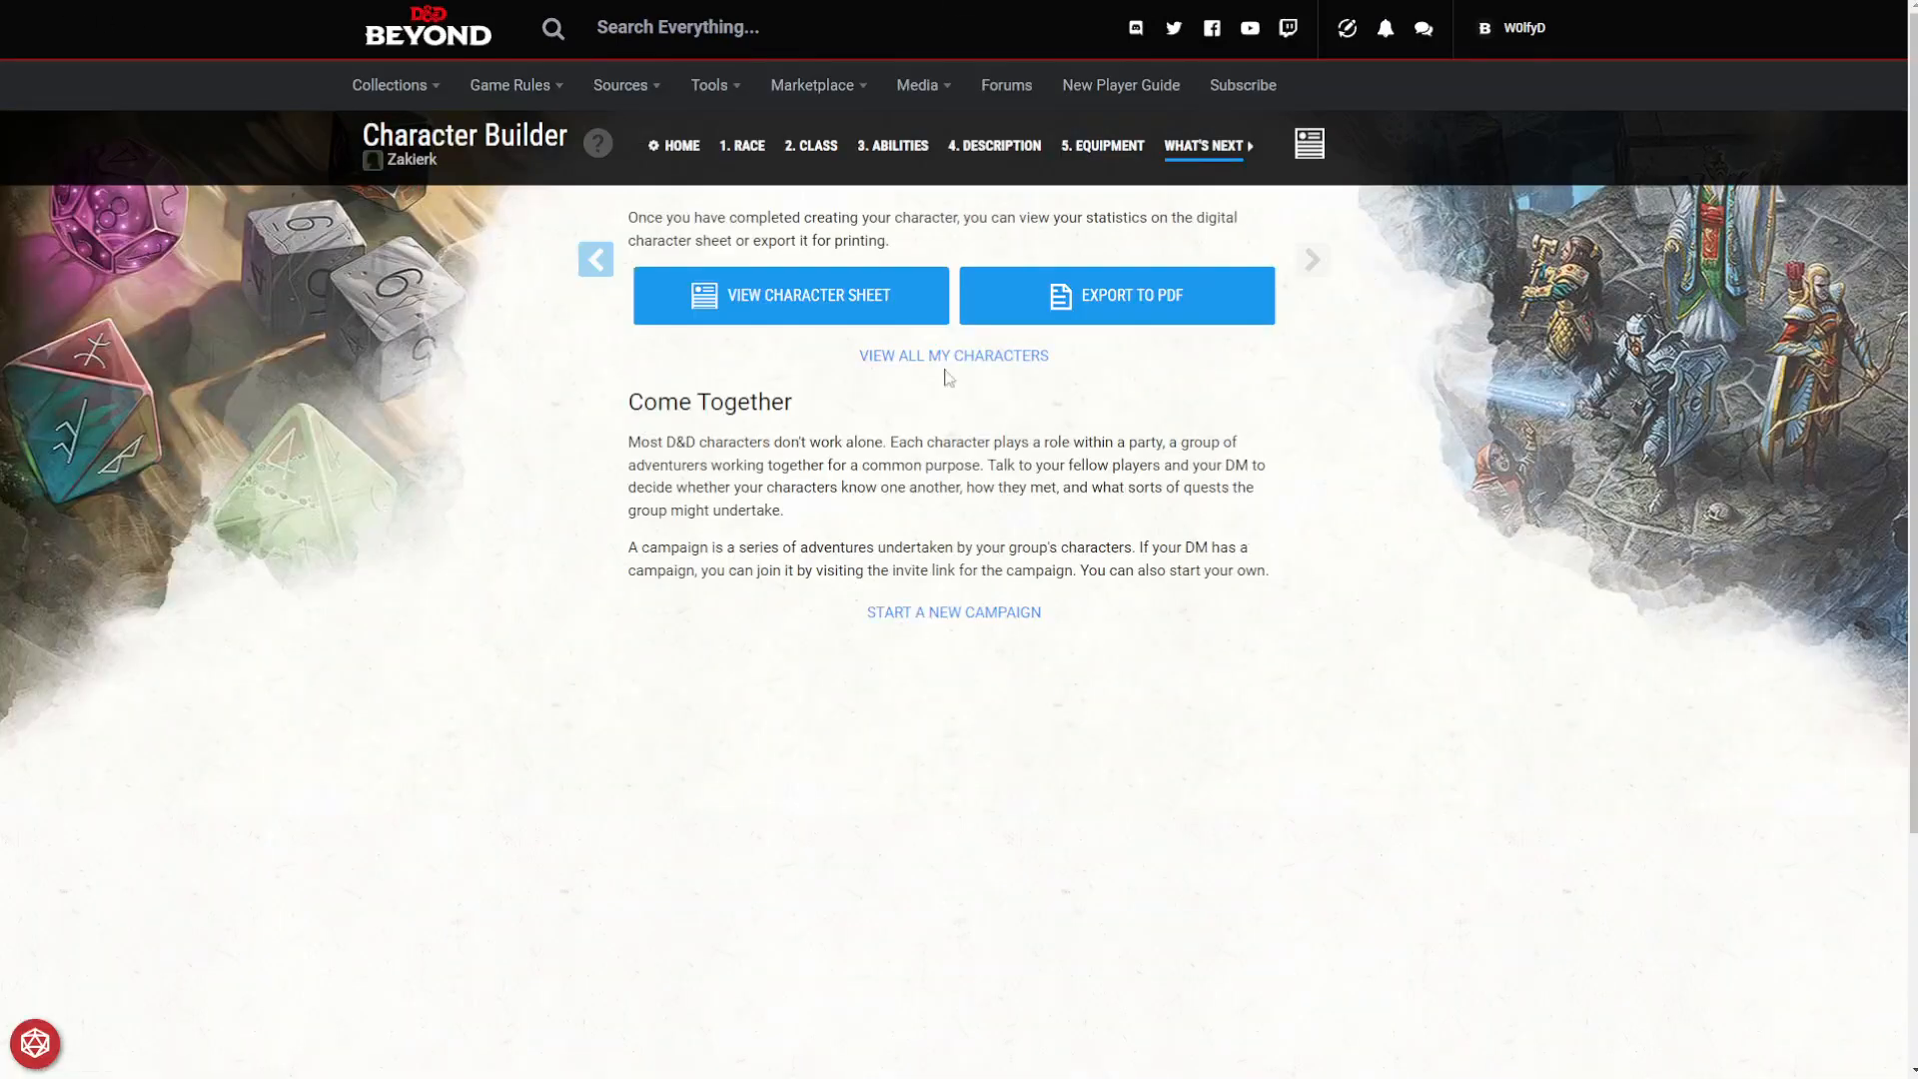
# Return to the character's description and choose Animal Handling as the Soldier skill proficiency and Dice Set as the gaming set.
pyautogui.click(1064, 147)
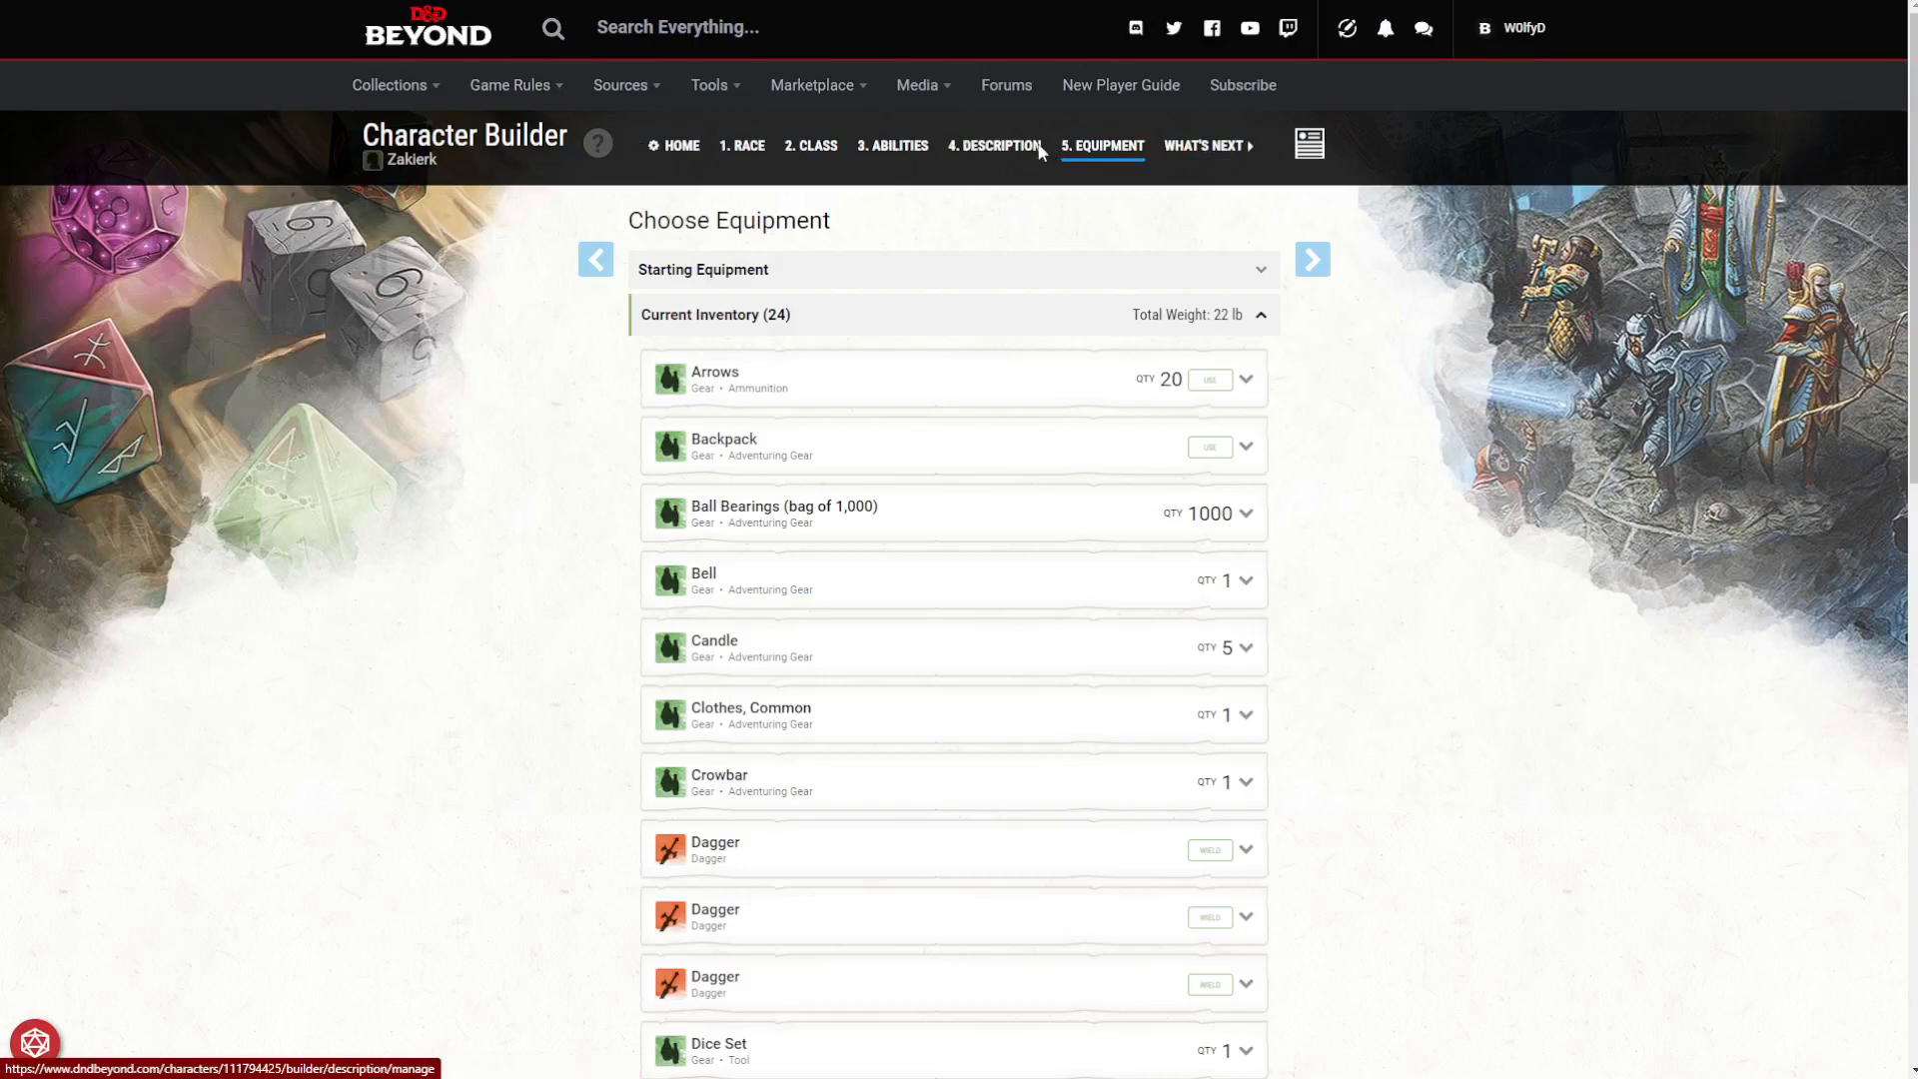
pyautogui.click(1040, 147)
pyautogui.scroll(-5, 830, 415)
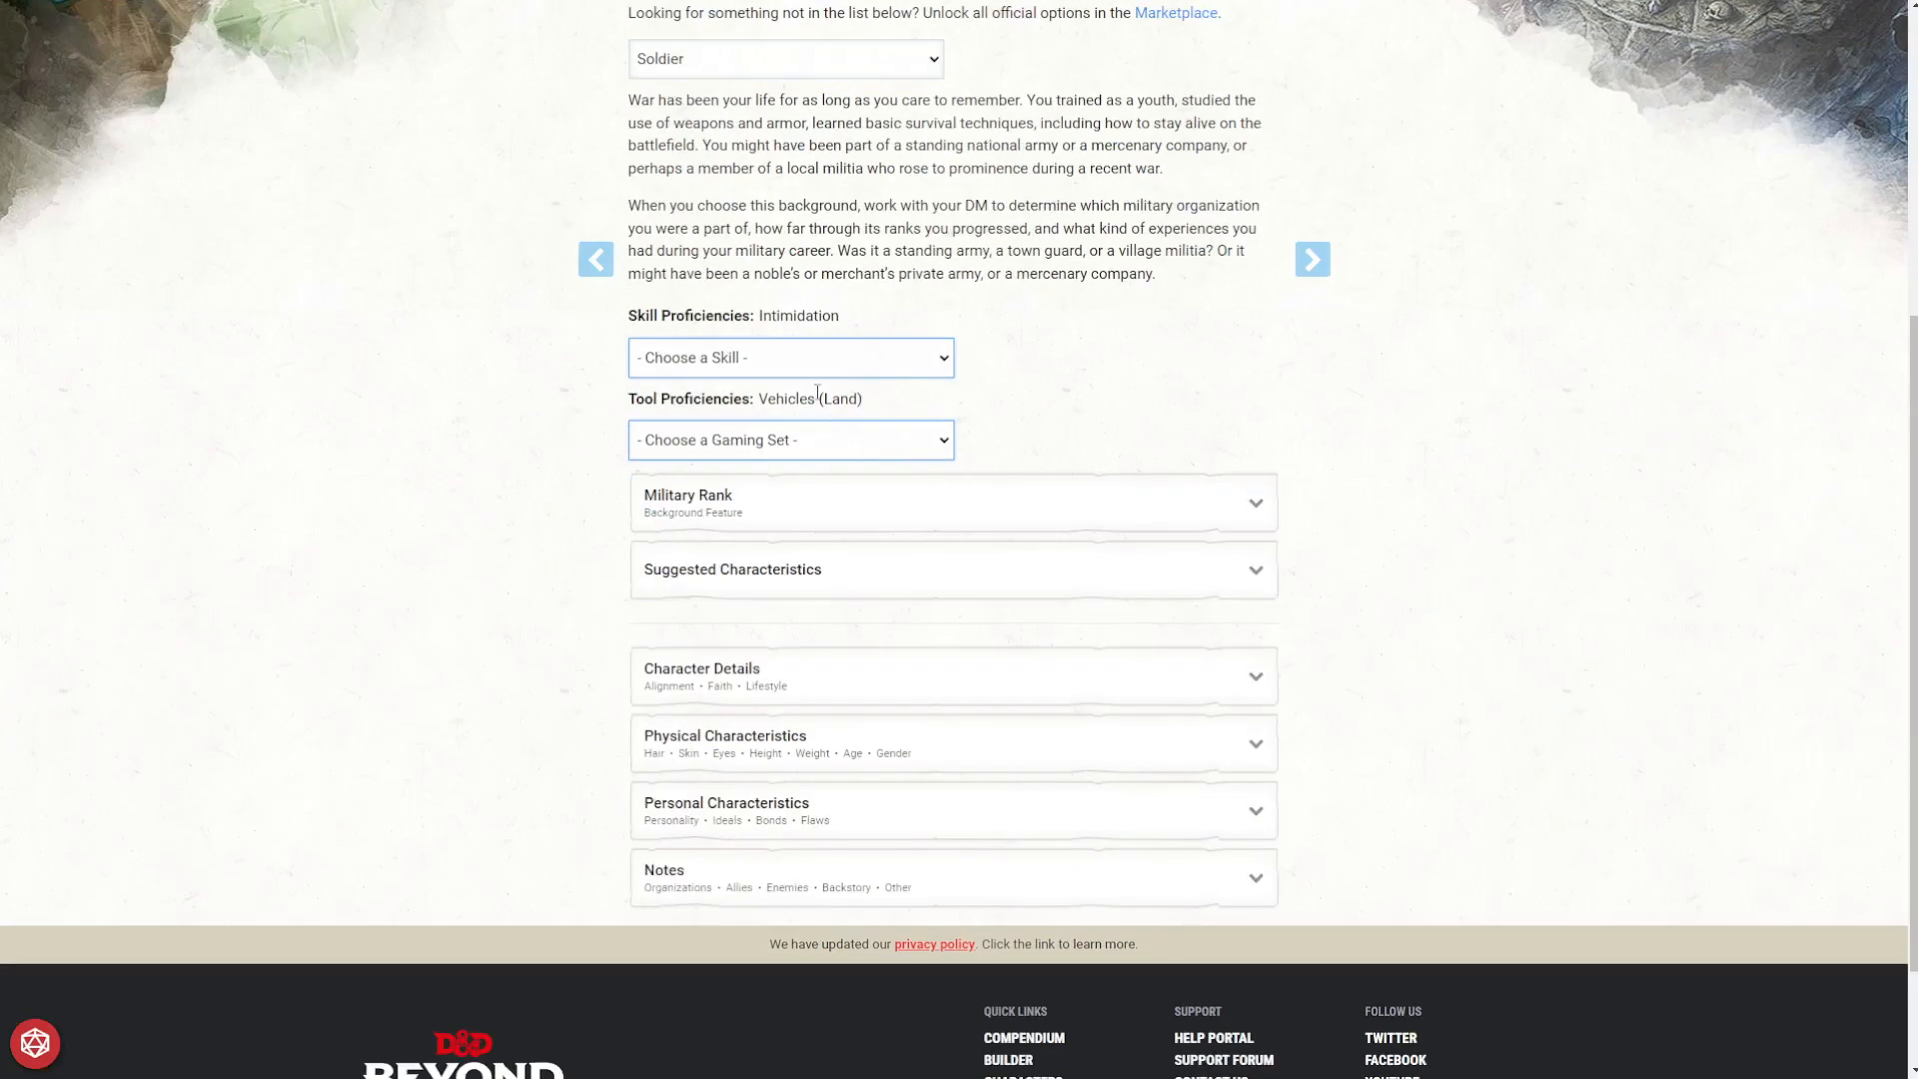
pyautogui.click(817, 364)
pyautogui.click(699, 402)
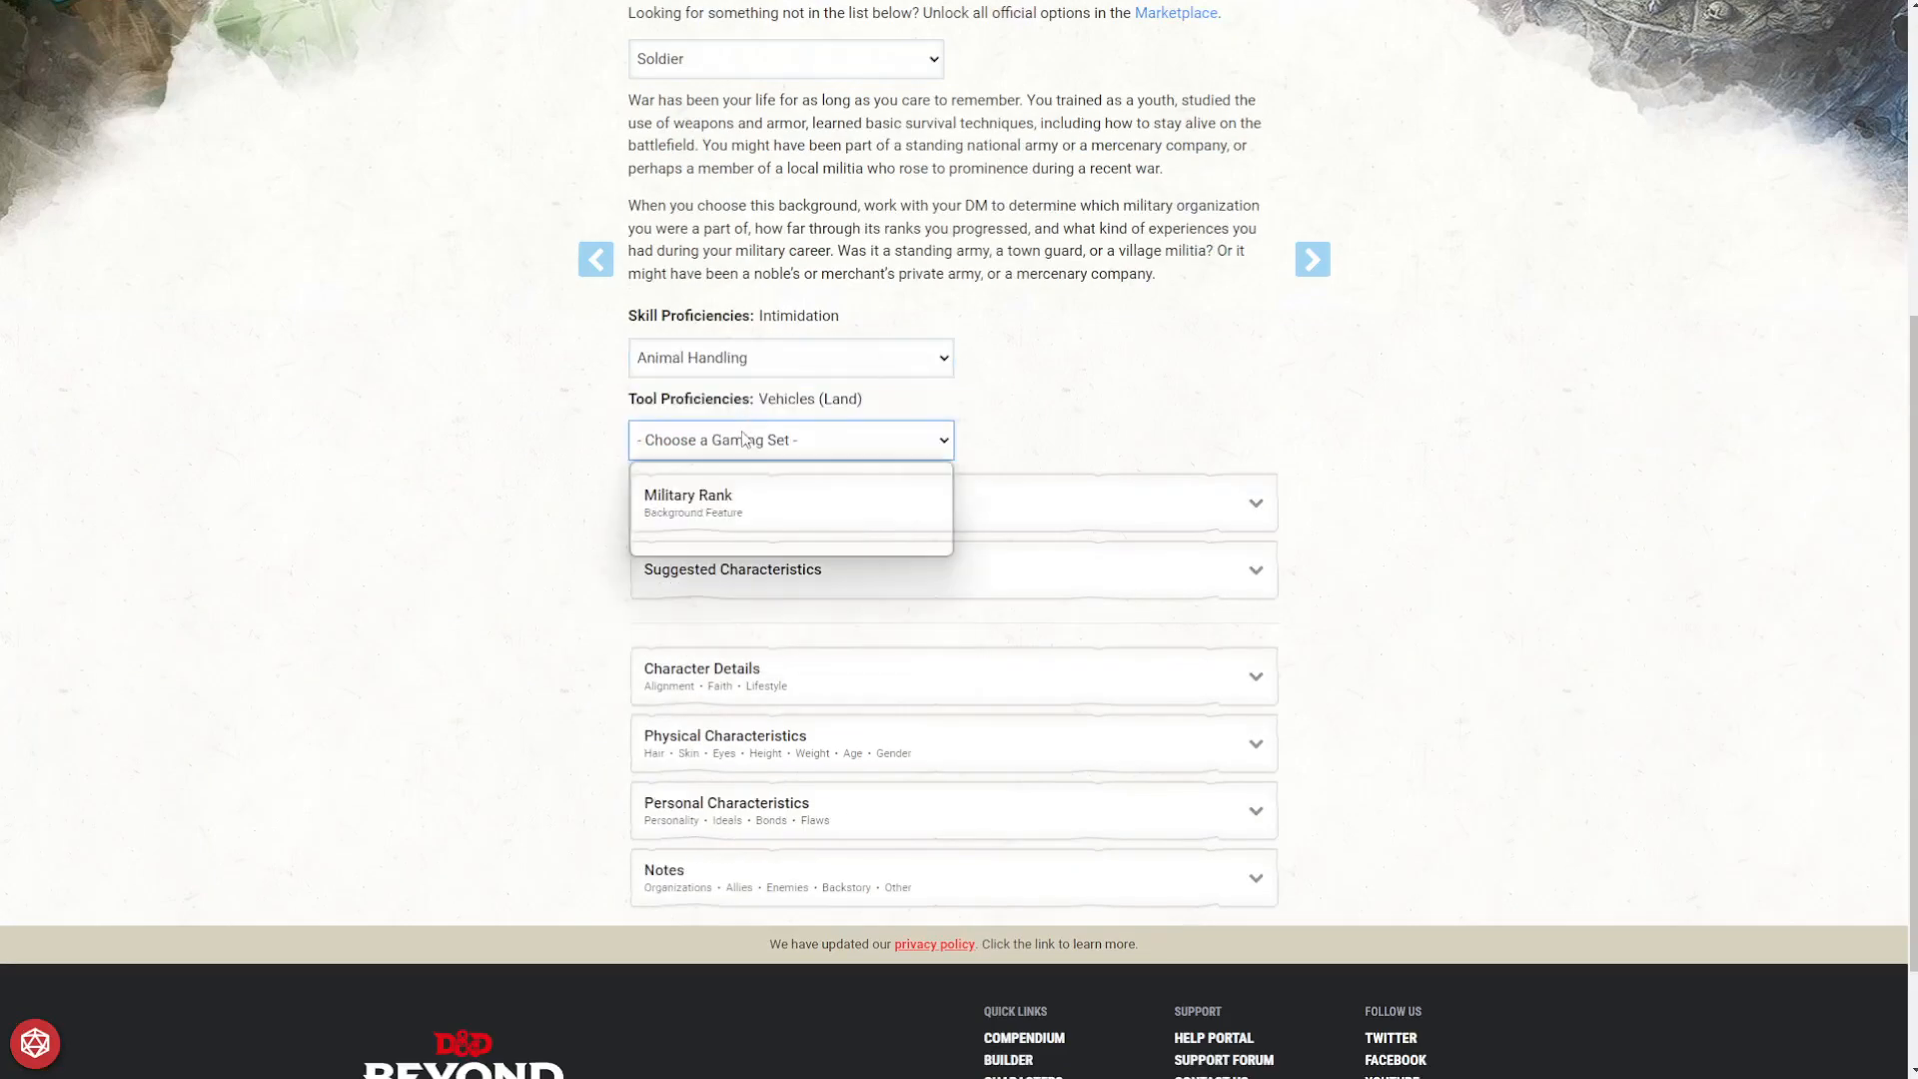
pyautogui.click(700, 488)
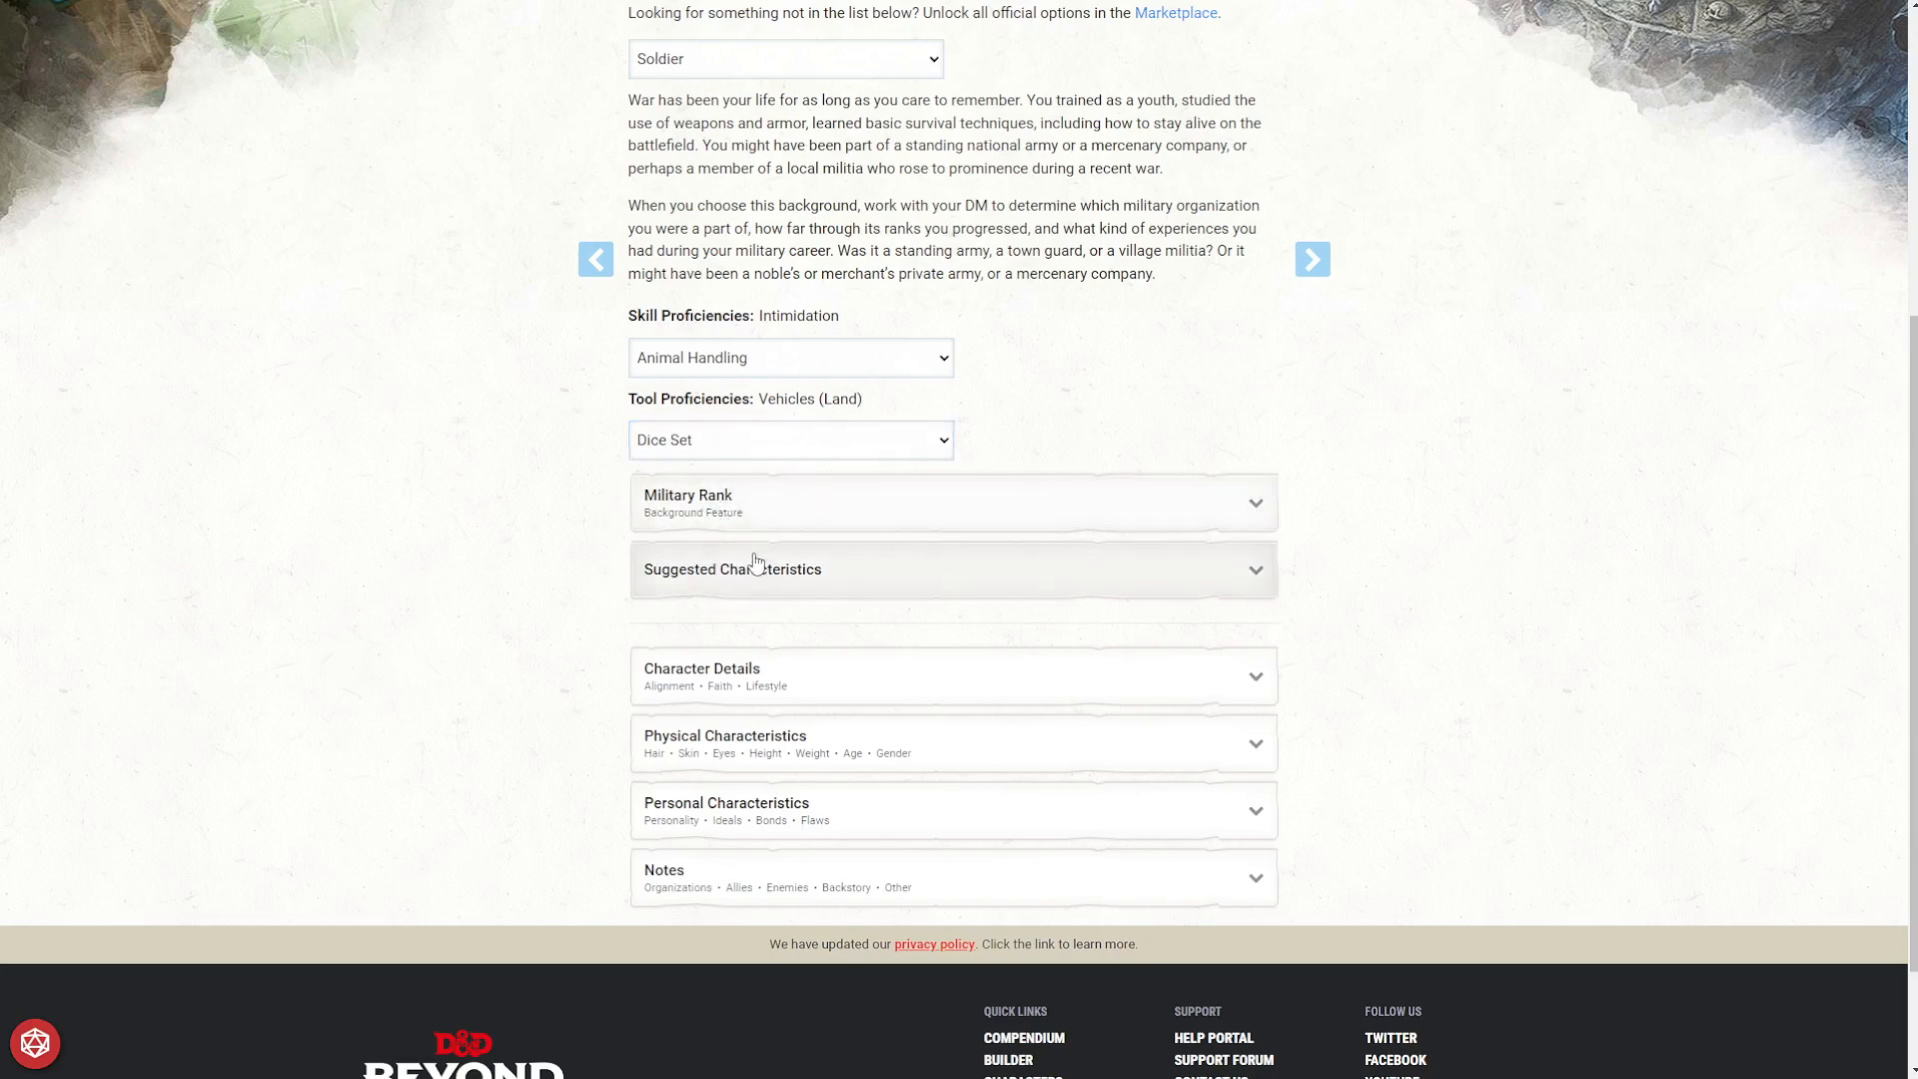
# Expand Character Details and set the lifestyle to Modest (1GP).
pyautogui.click(764, 680)
pyautogui.scroll(-2, 765, 697)
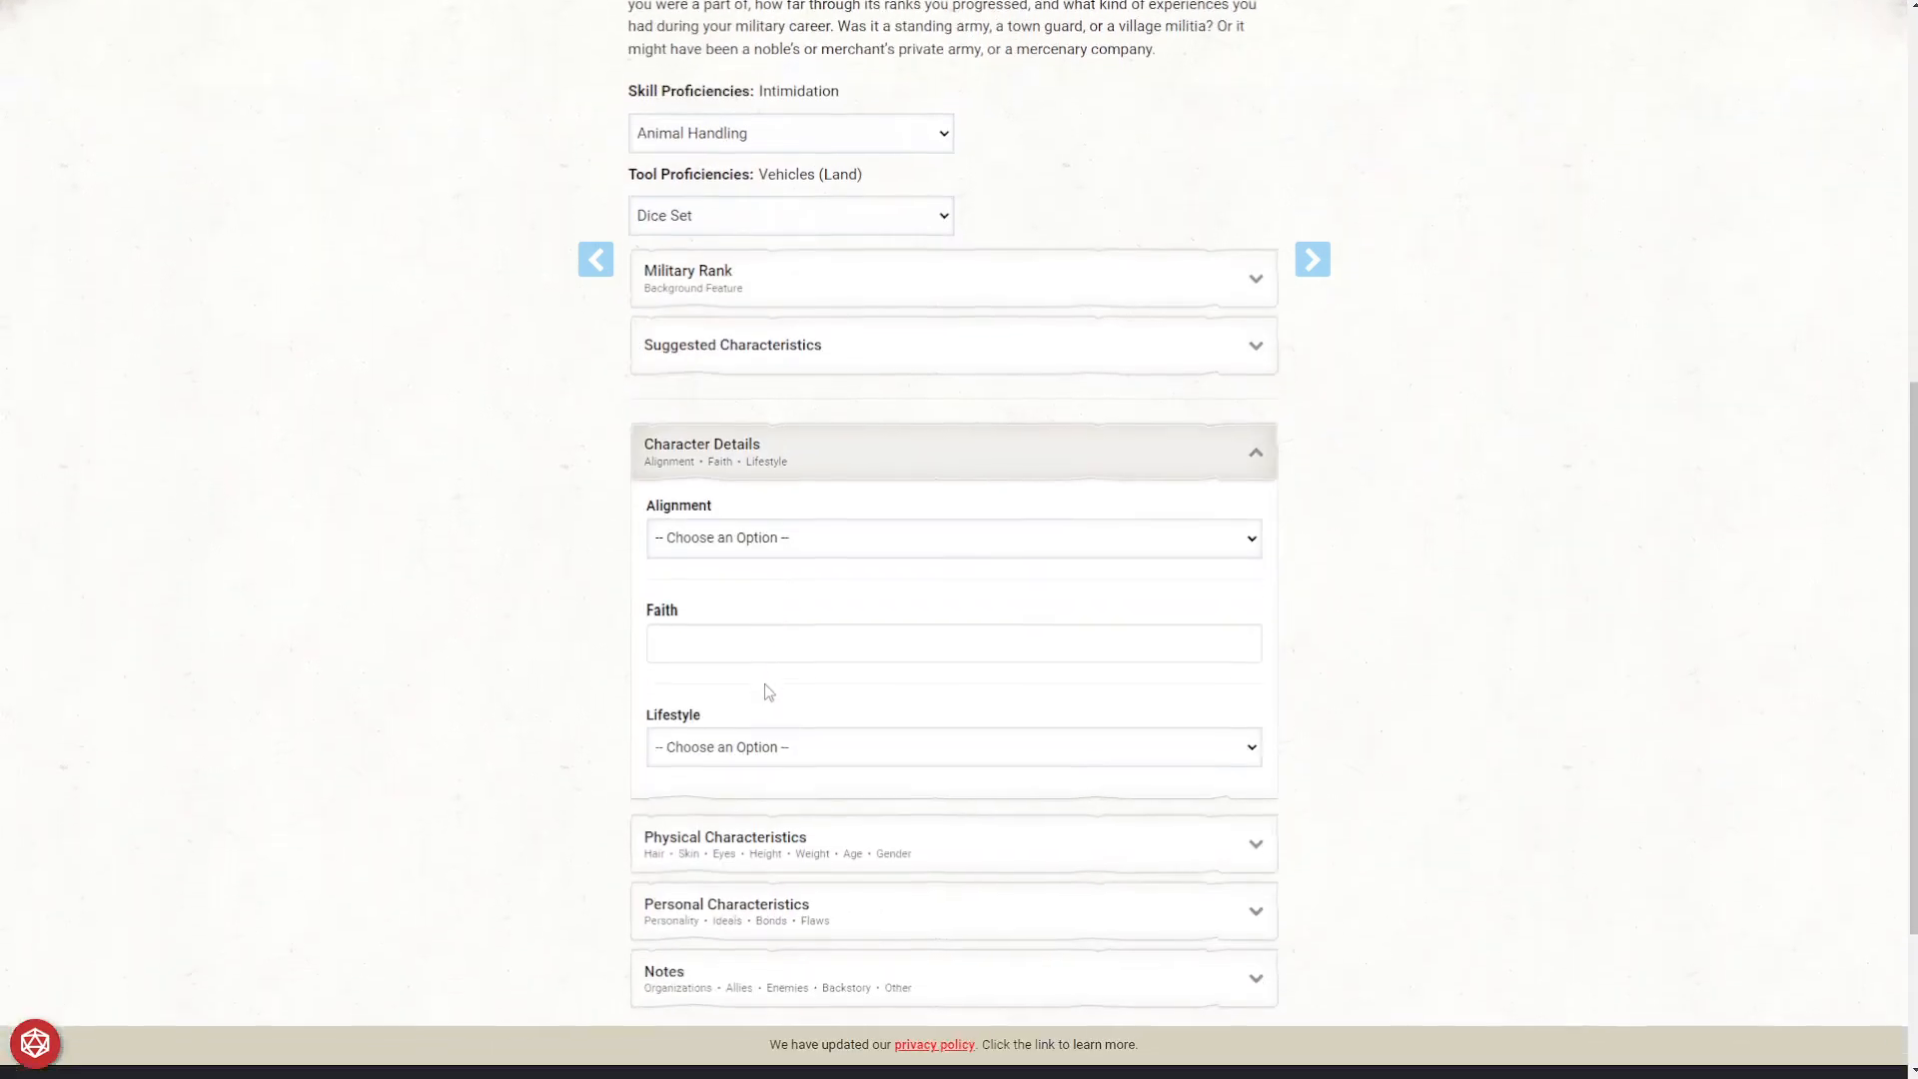
pyautogui.scroll(-1, 765, 693)
pyautogui.click(761, 670)
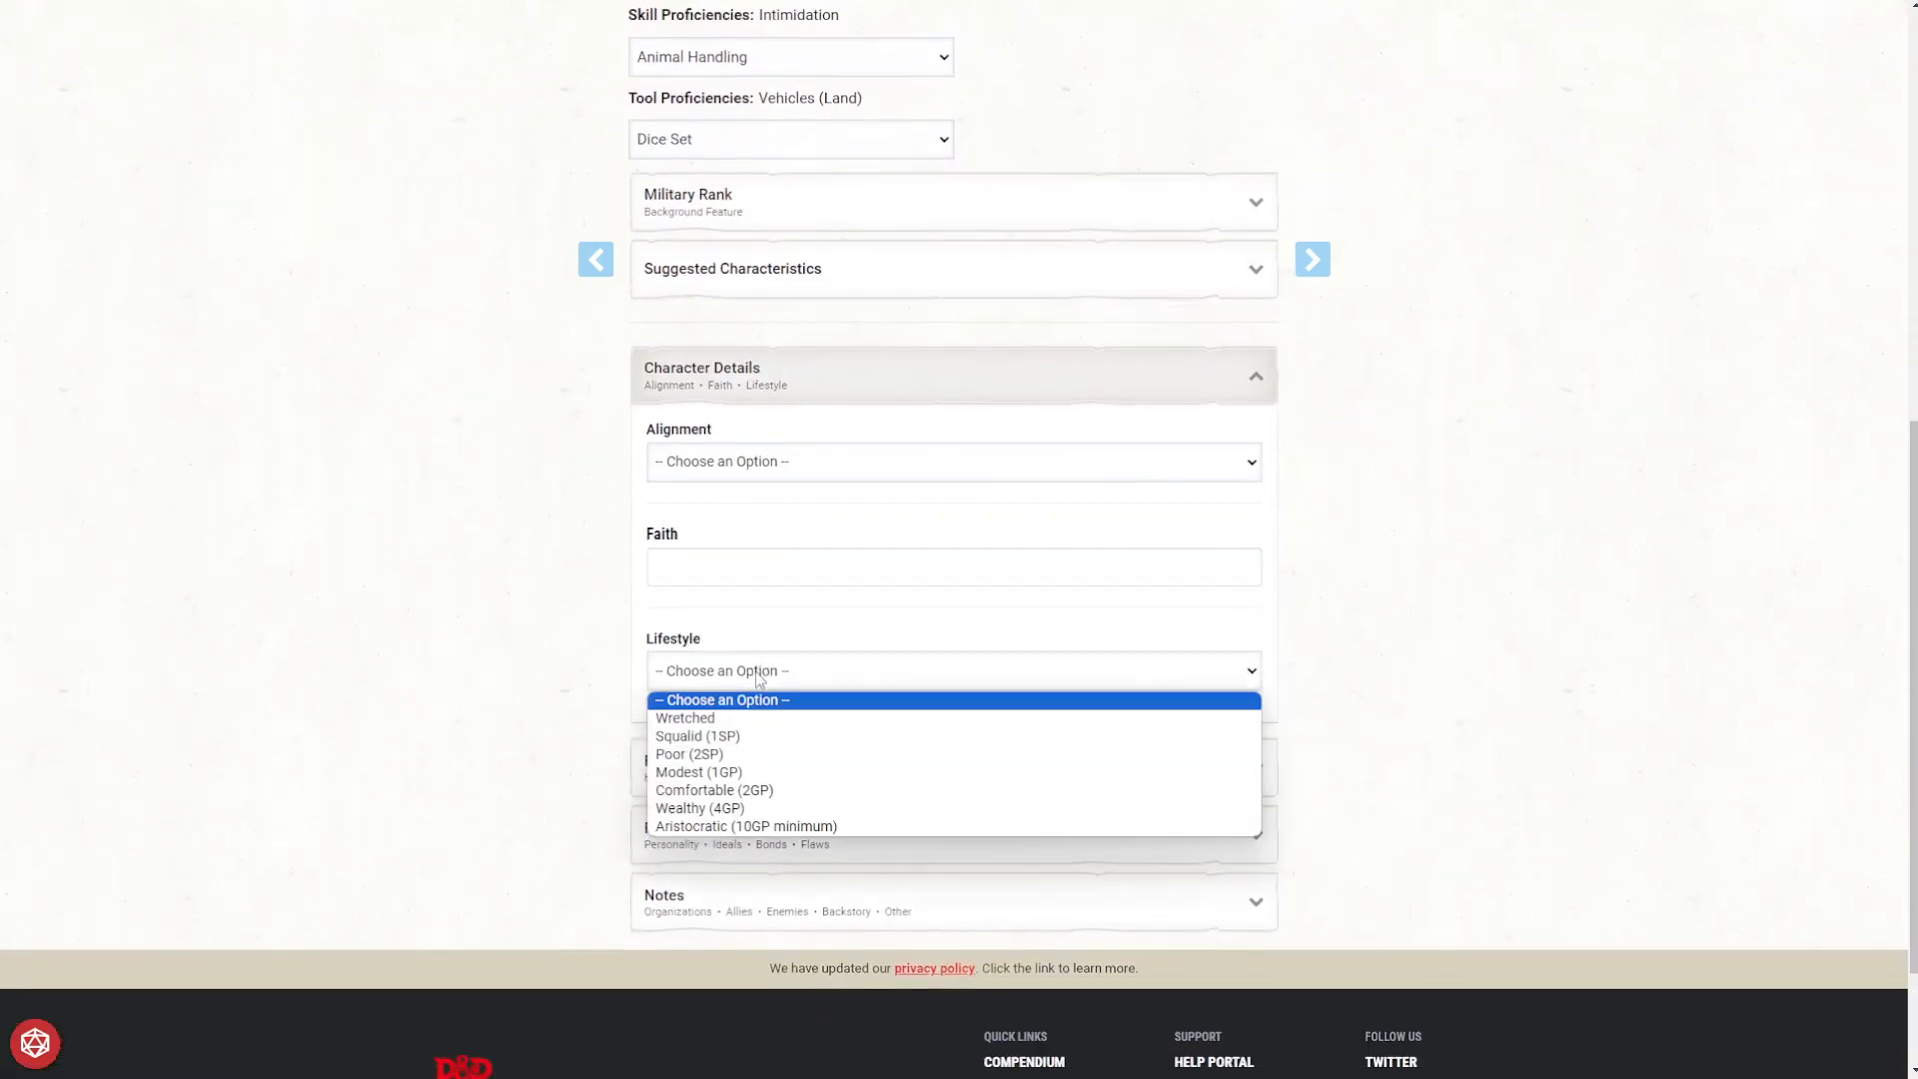
pyautogui.click(750, 828)
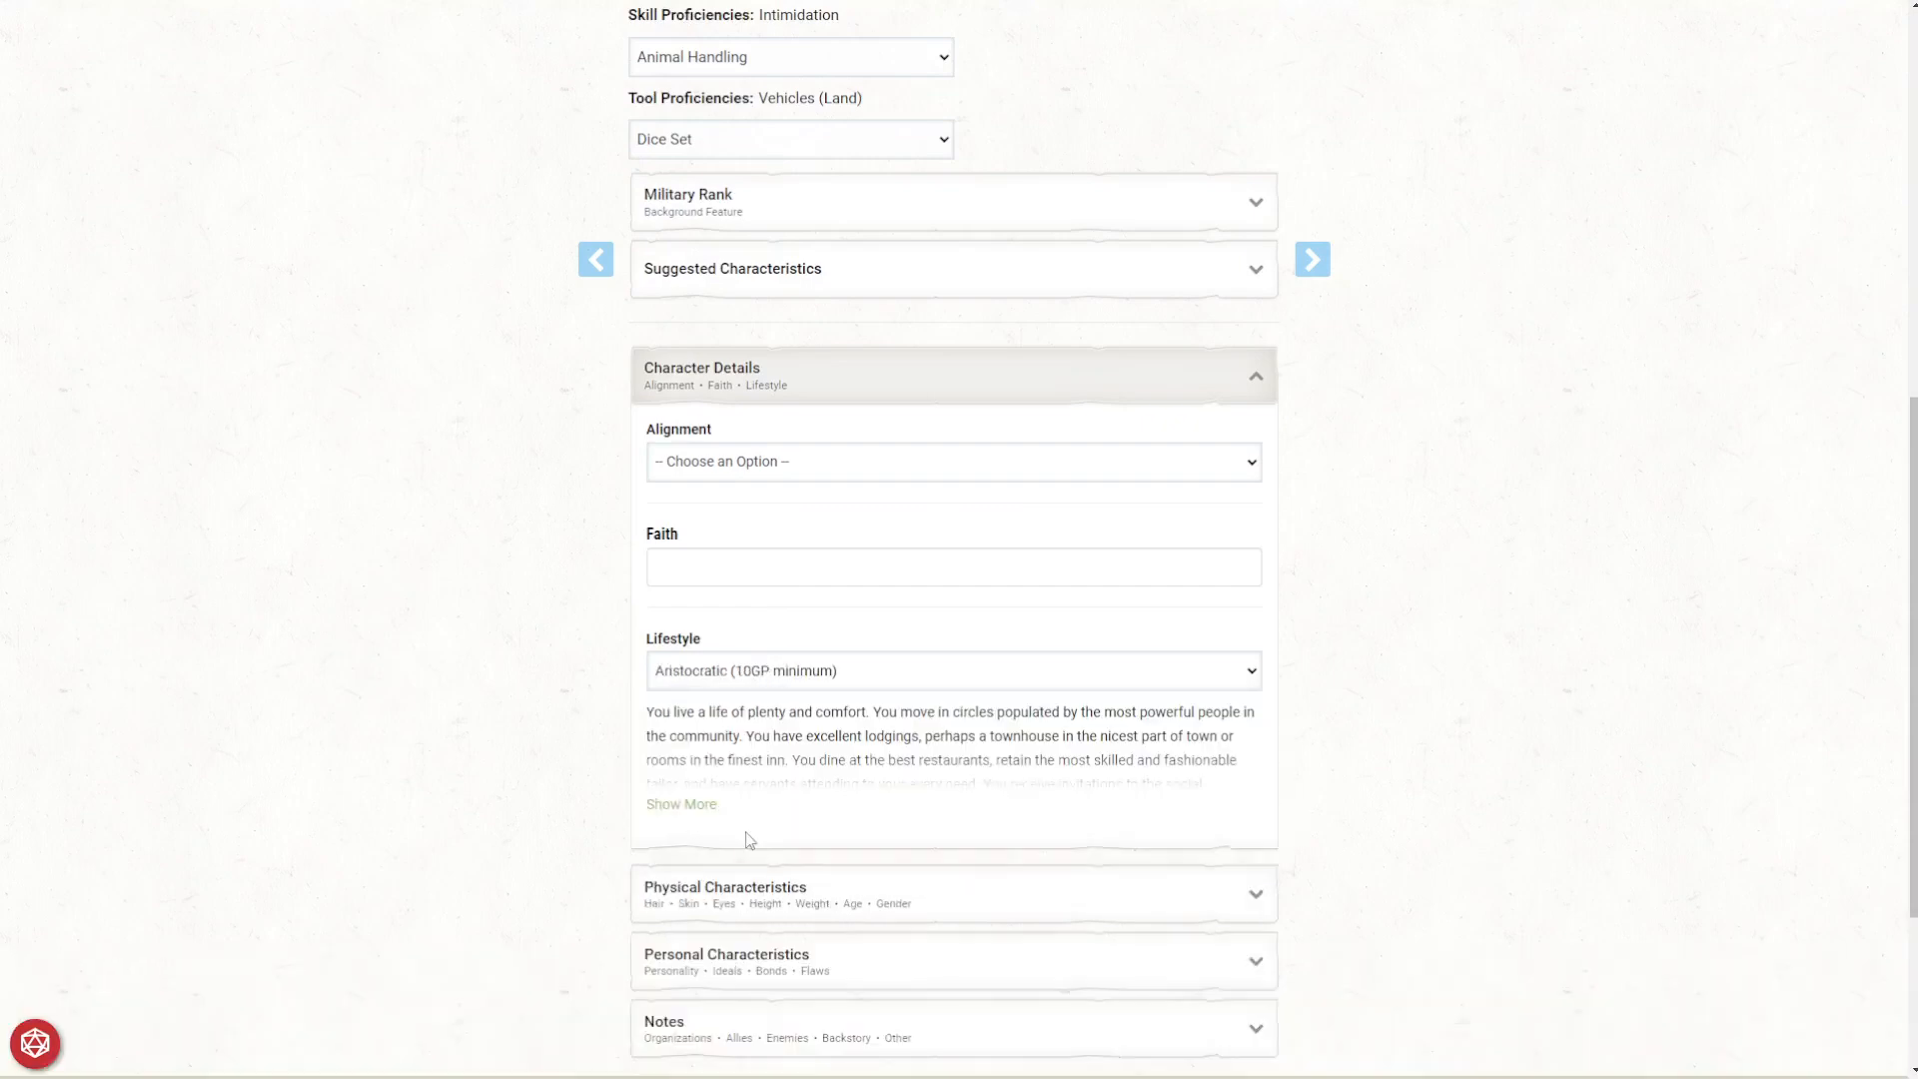
pyautogui.click(756, 664)
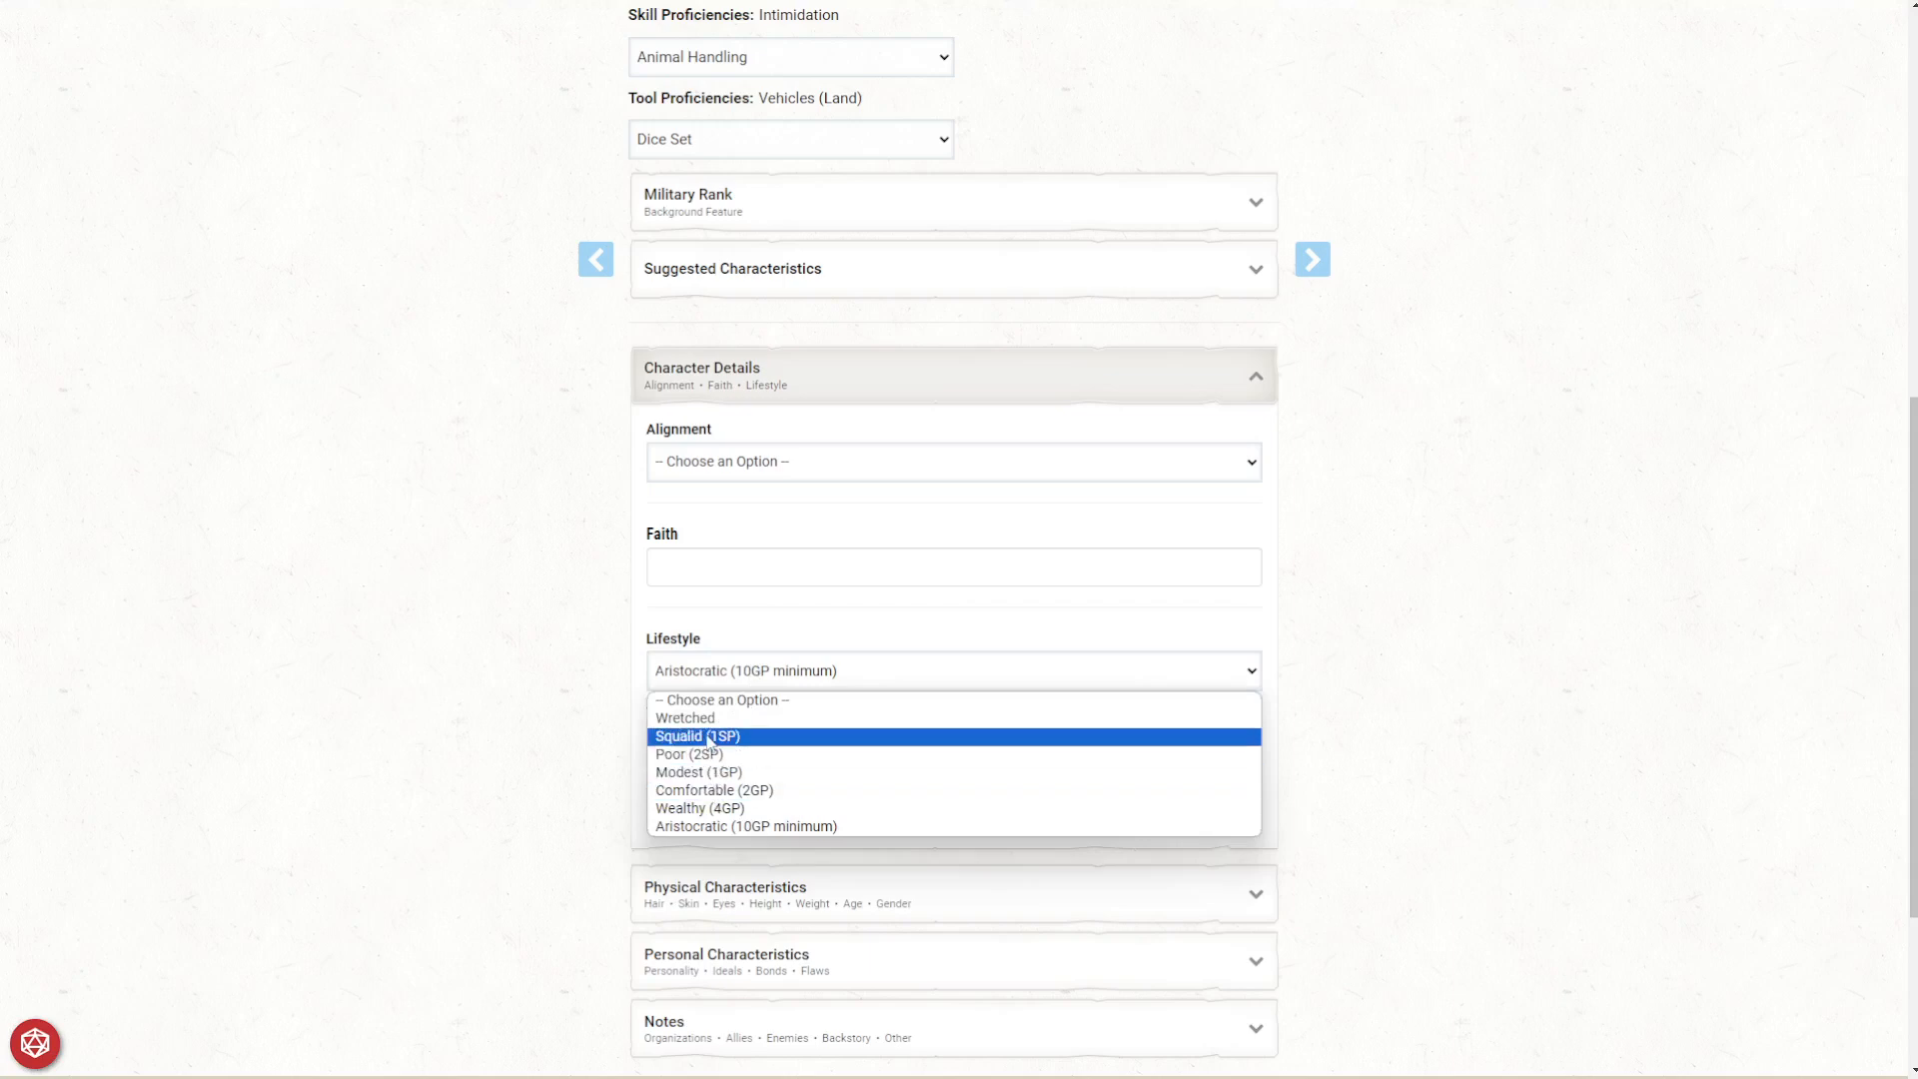
pyautogui.click(706, 775)
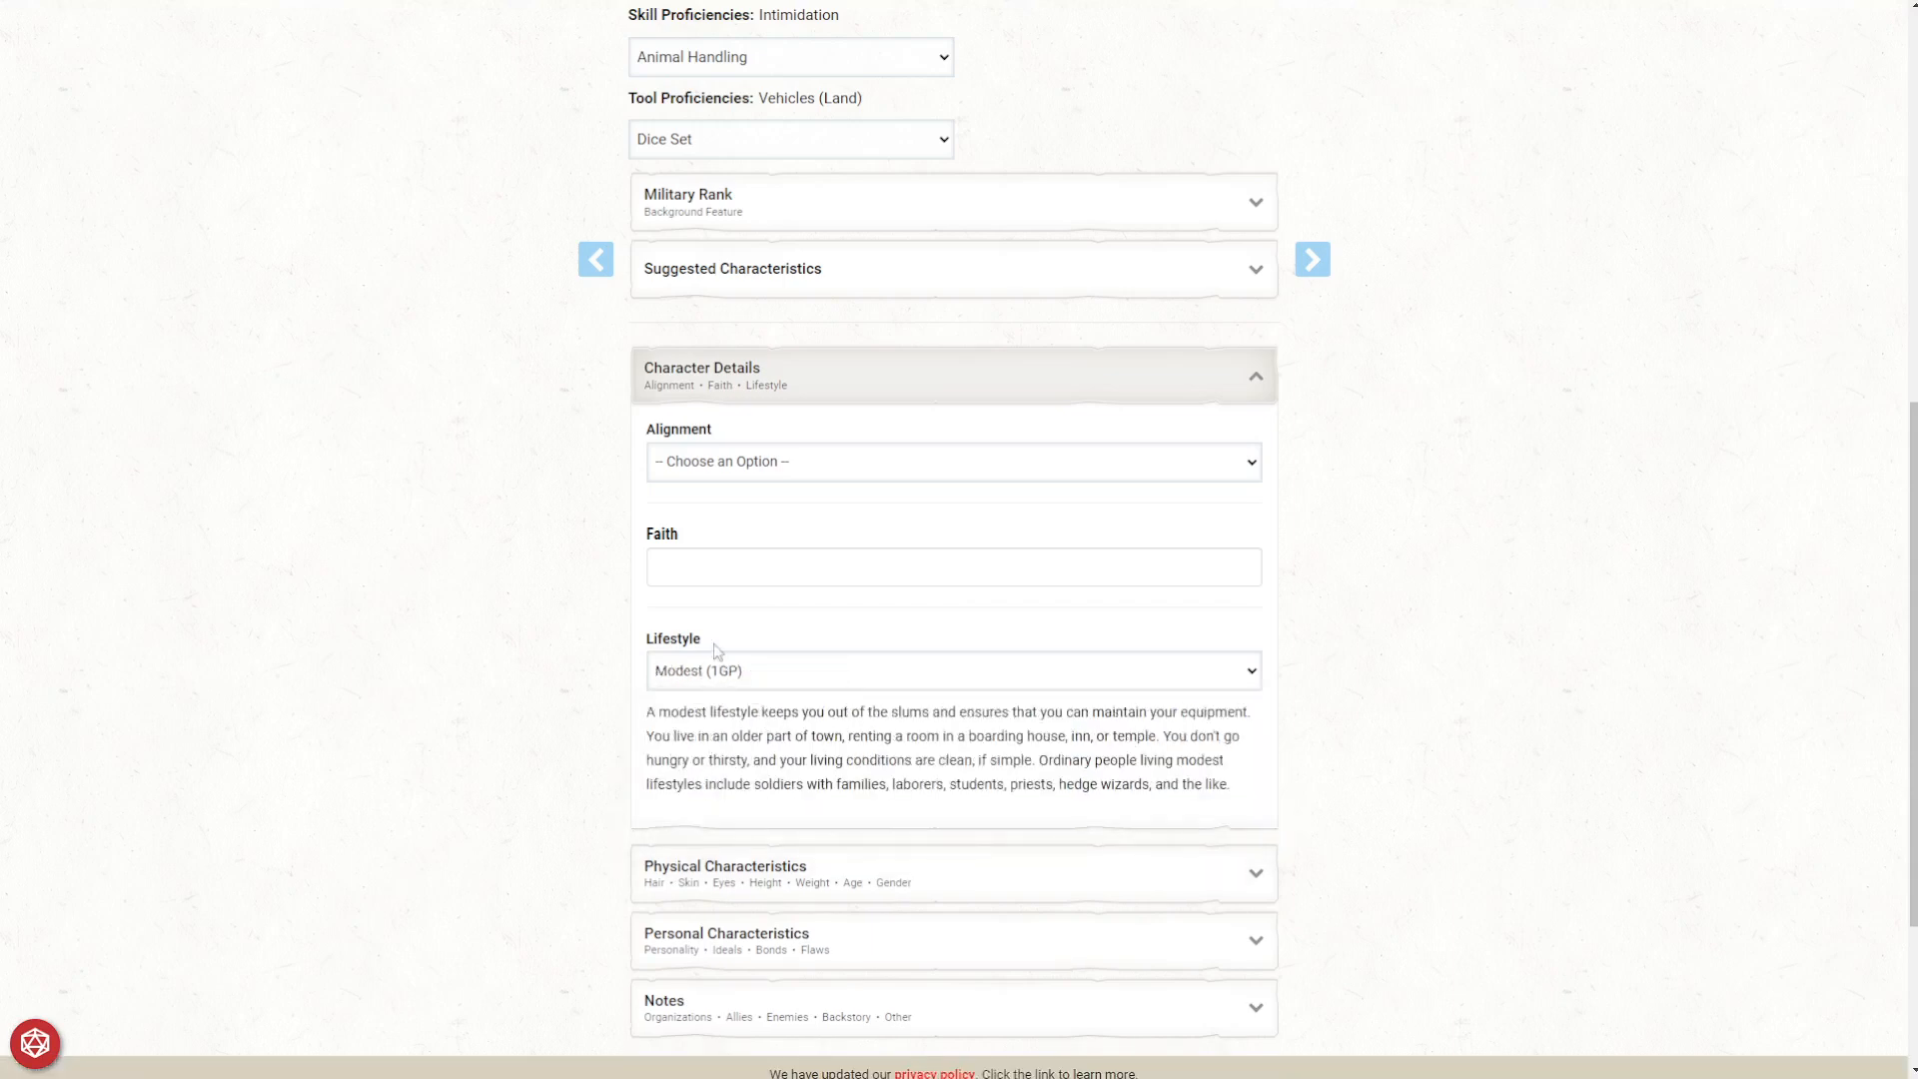
# Set the character's alignment to Chaotic Evil.
pyautogui.click(711, 570)
pyautogui.click(715, 476)
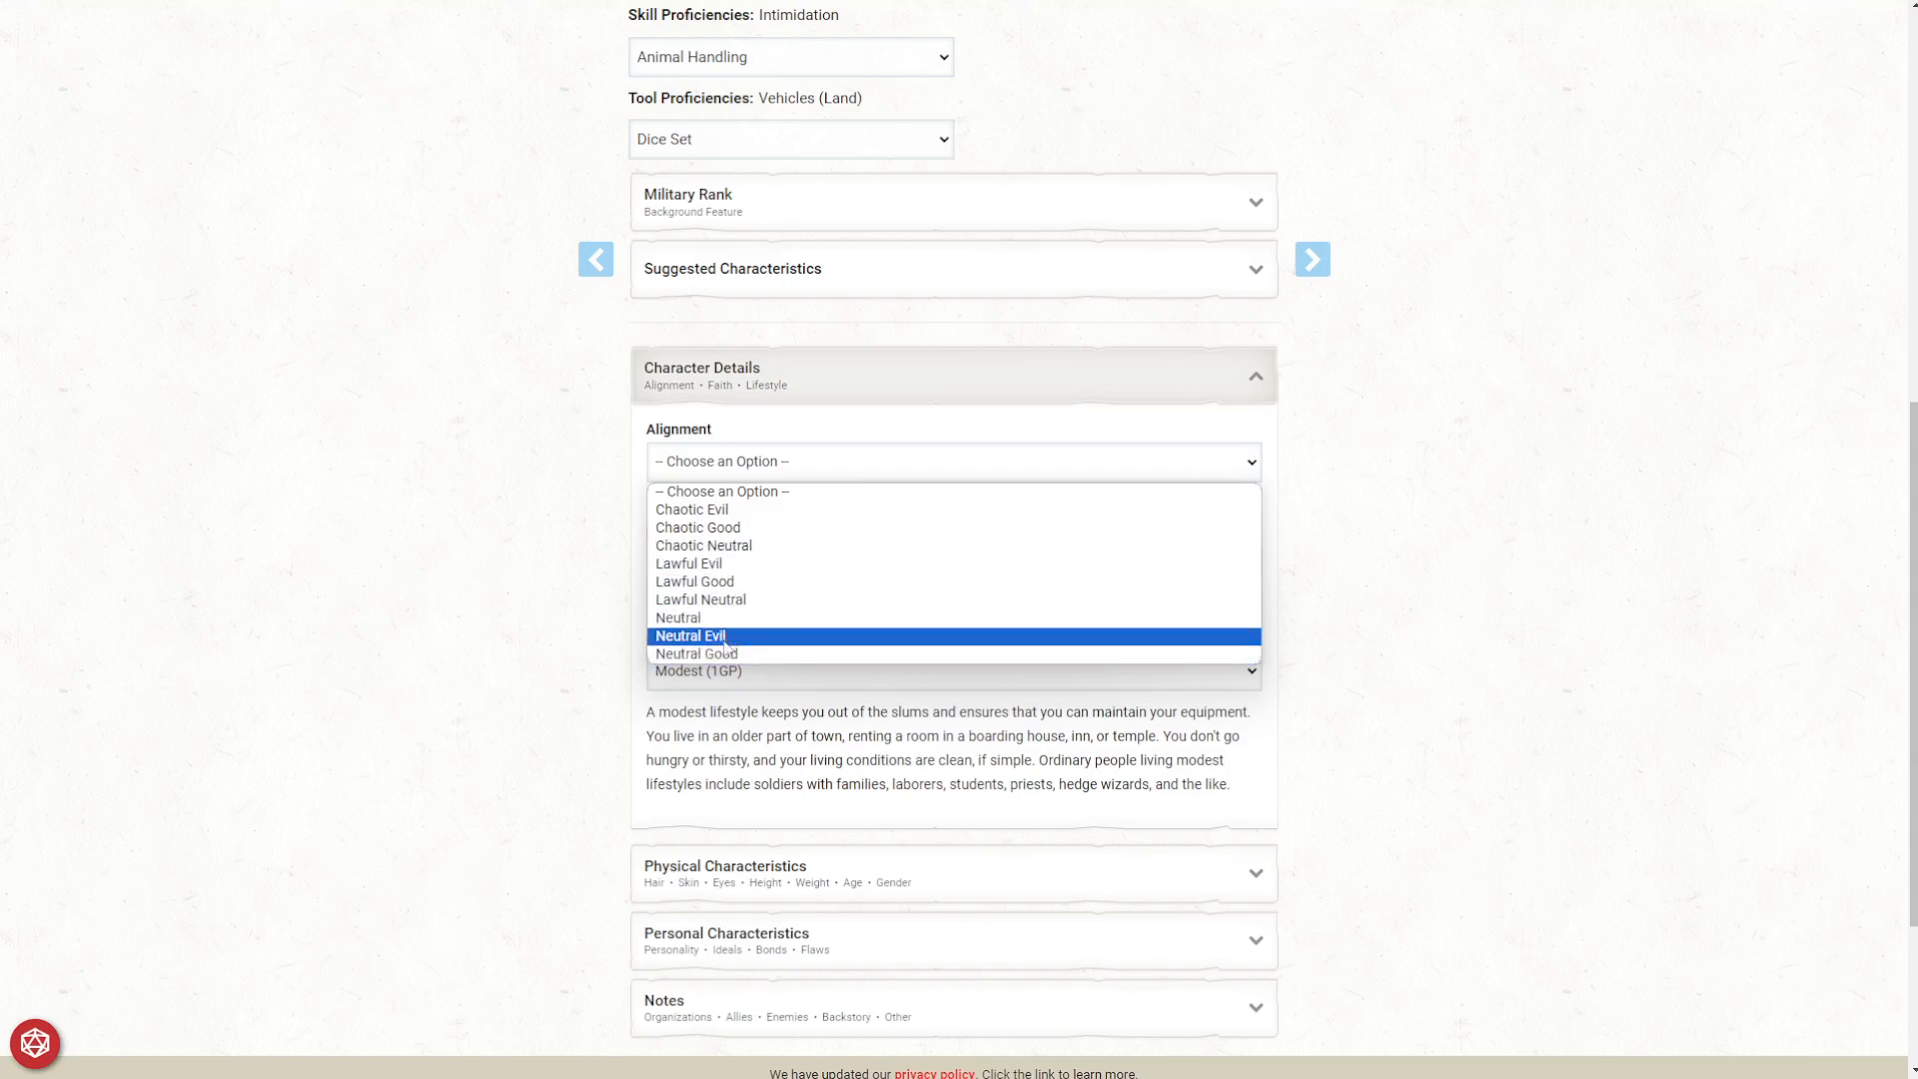
pyautogui.click(729, 510)
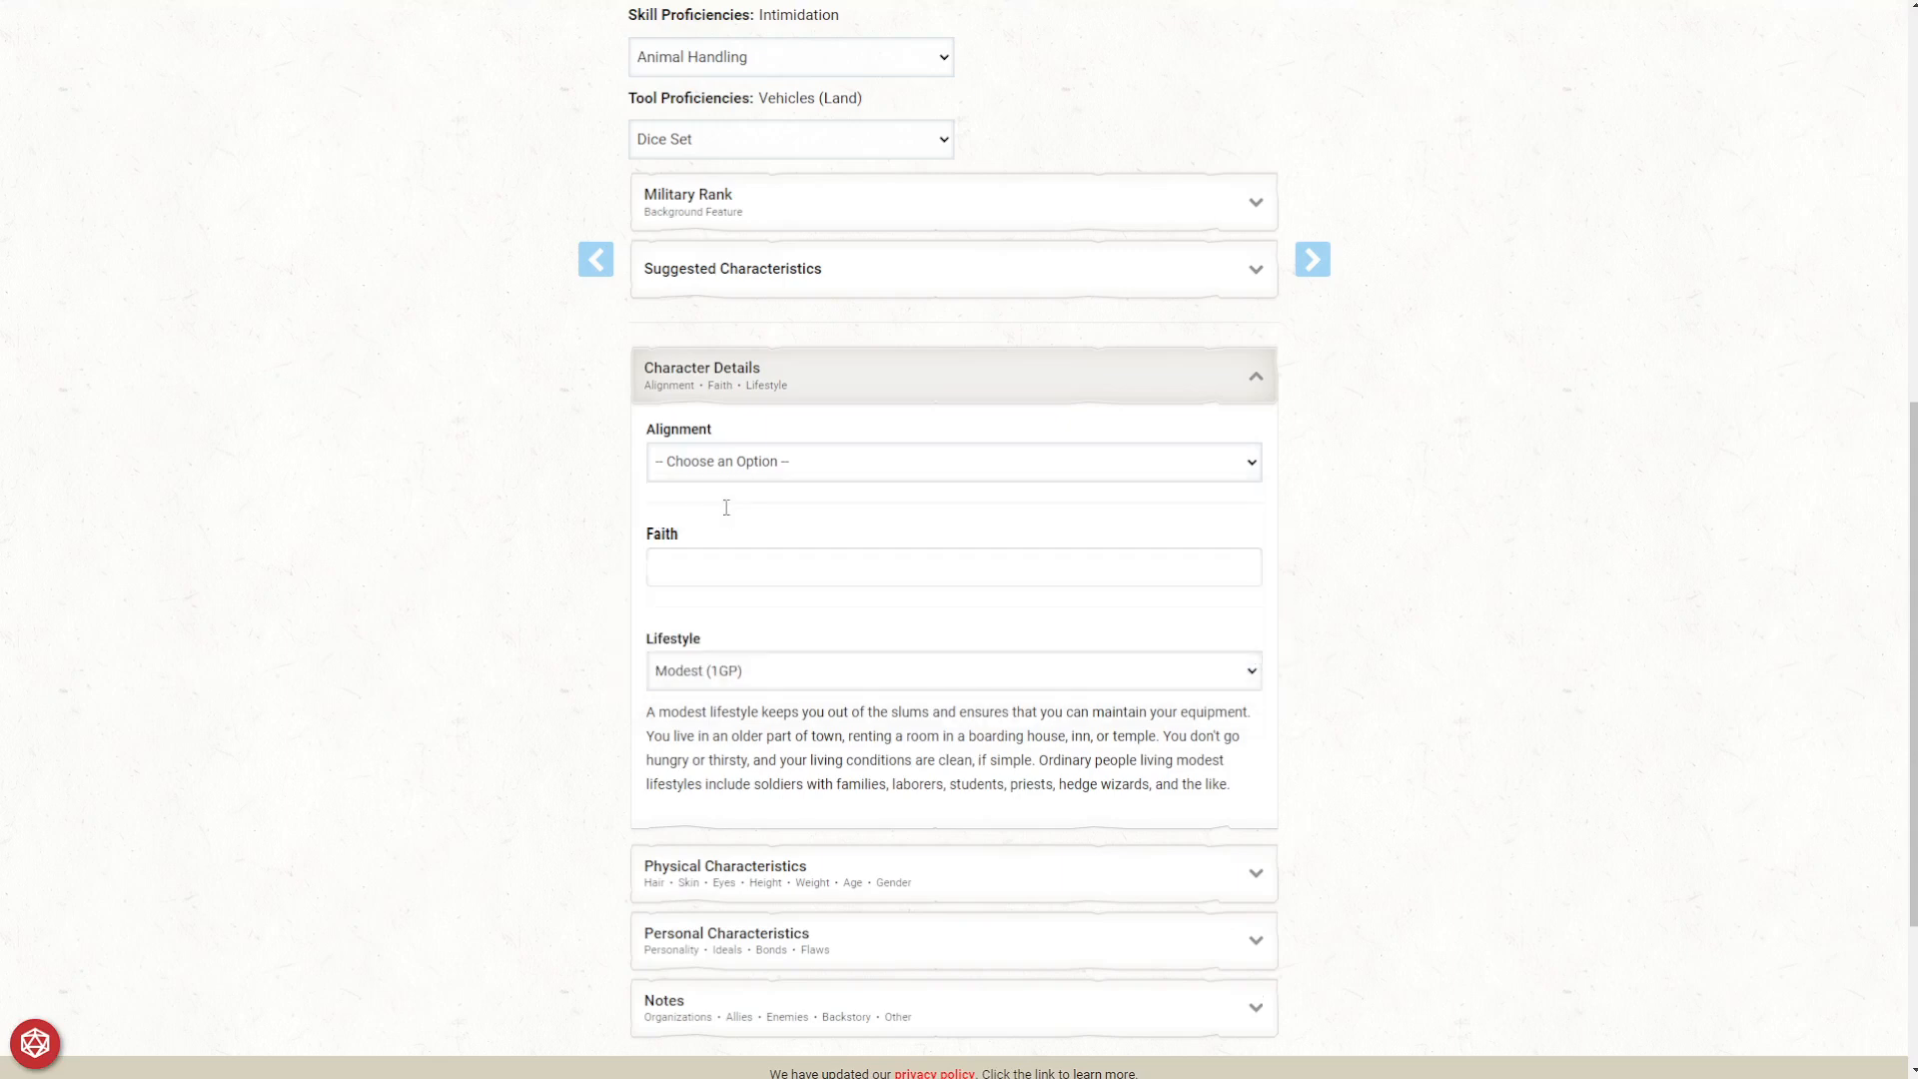
# Expand Physical Characteristics and enter gender "male", age 7 years and weight 89 lbs.
pyautogui.scroll(-3, 754, 595)
pyautogui.click(805, 620)
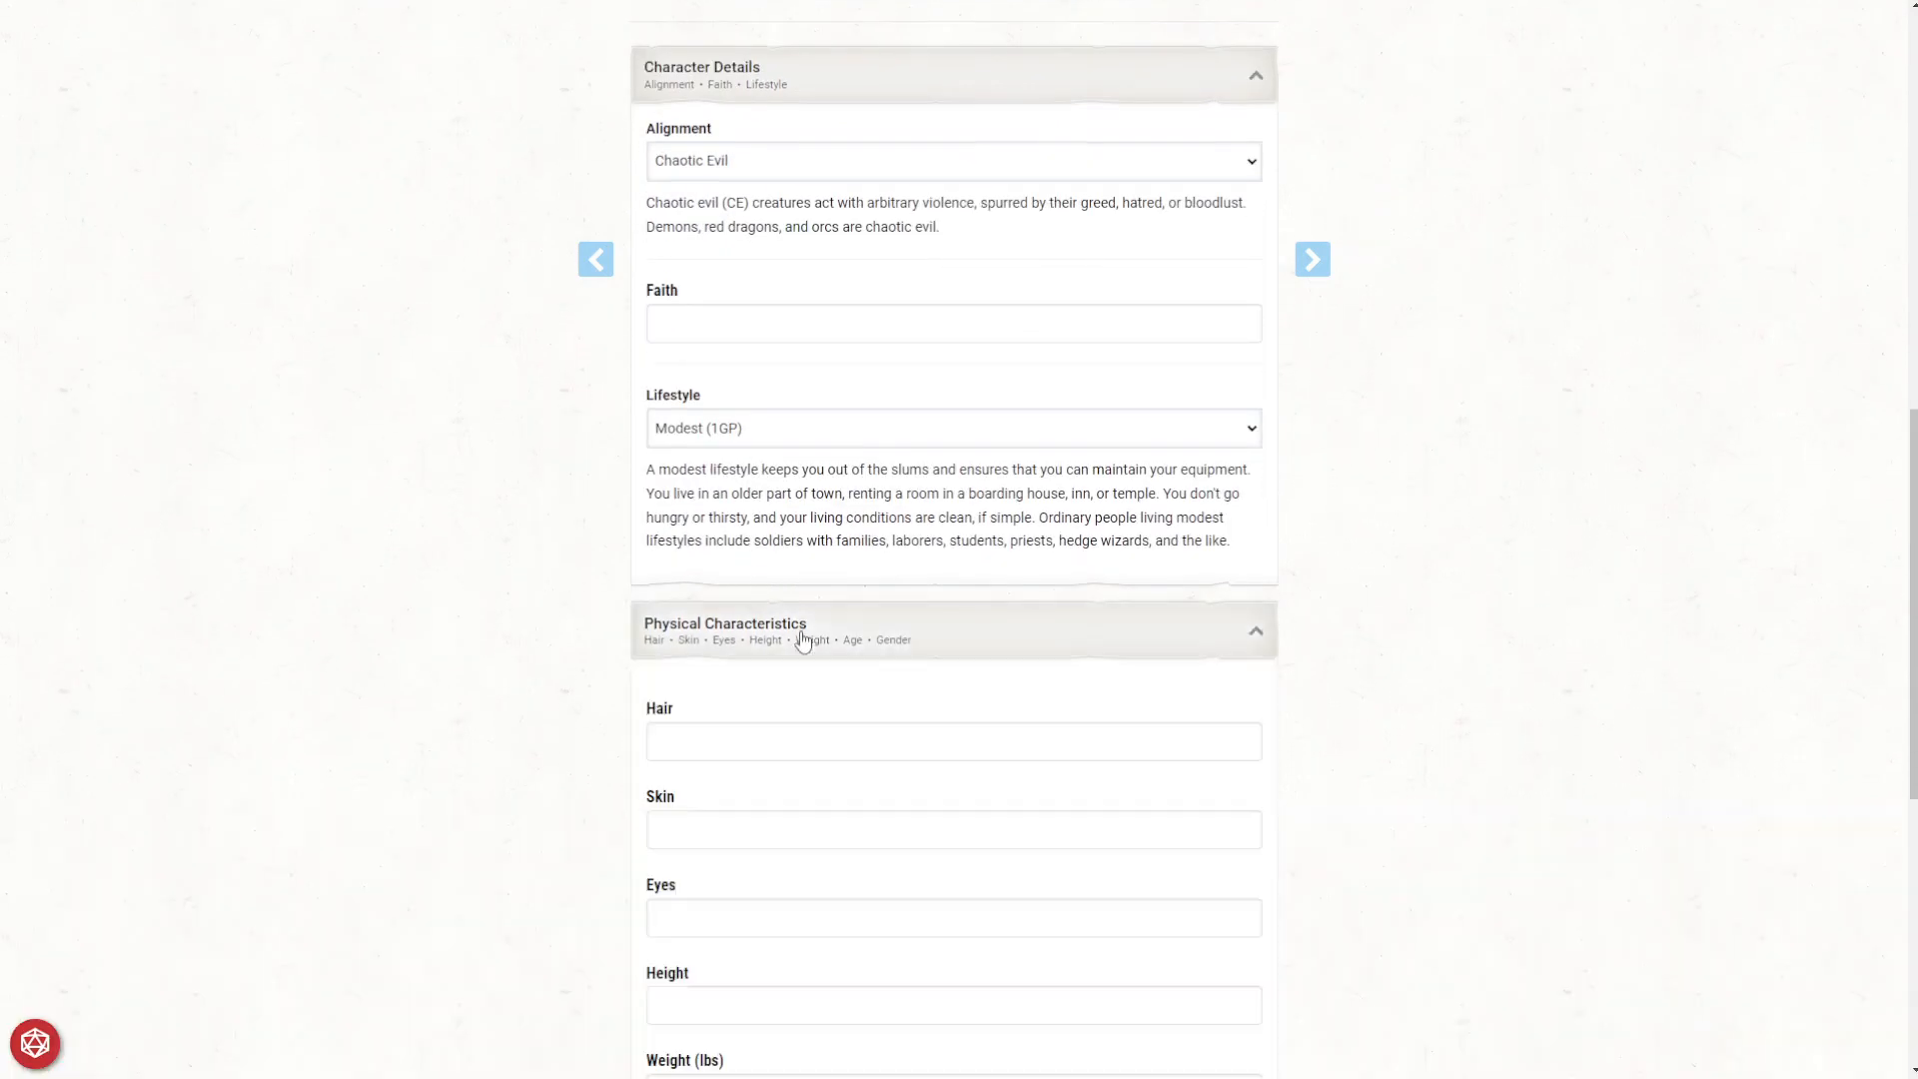
pyautogui.scroll(-5, 799, 630)
pyautogui.scroll(-2, 797, 648)
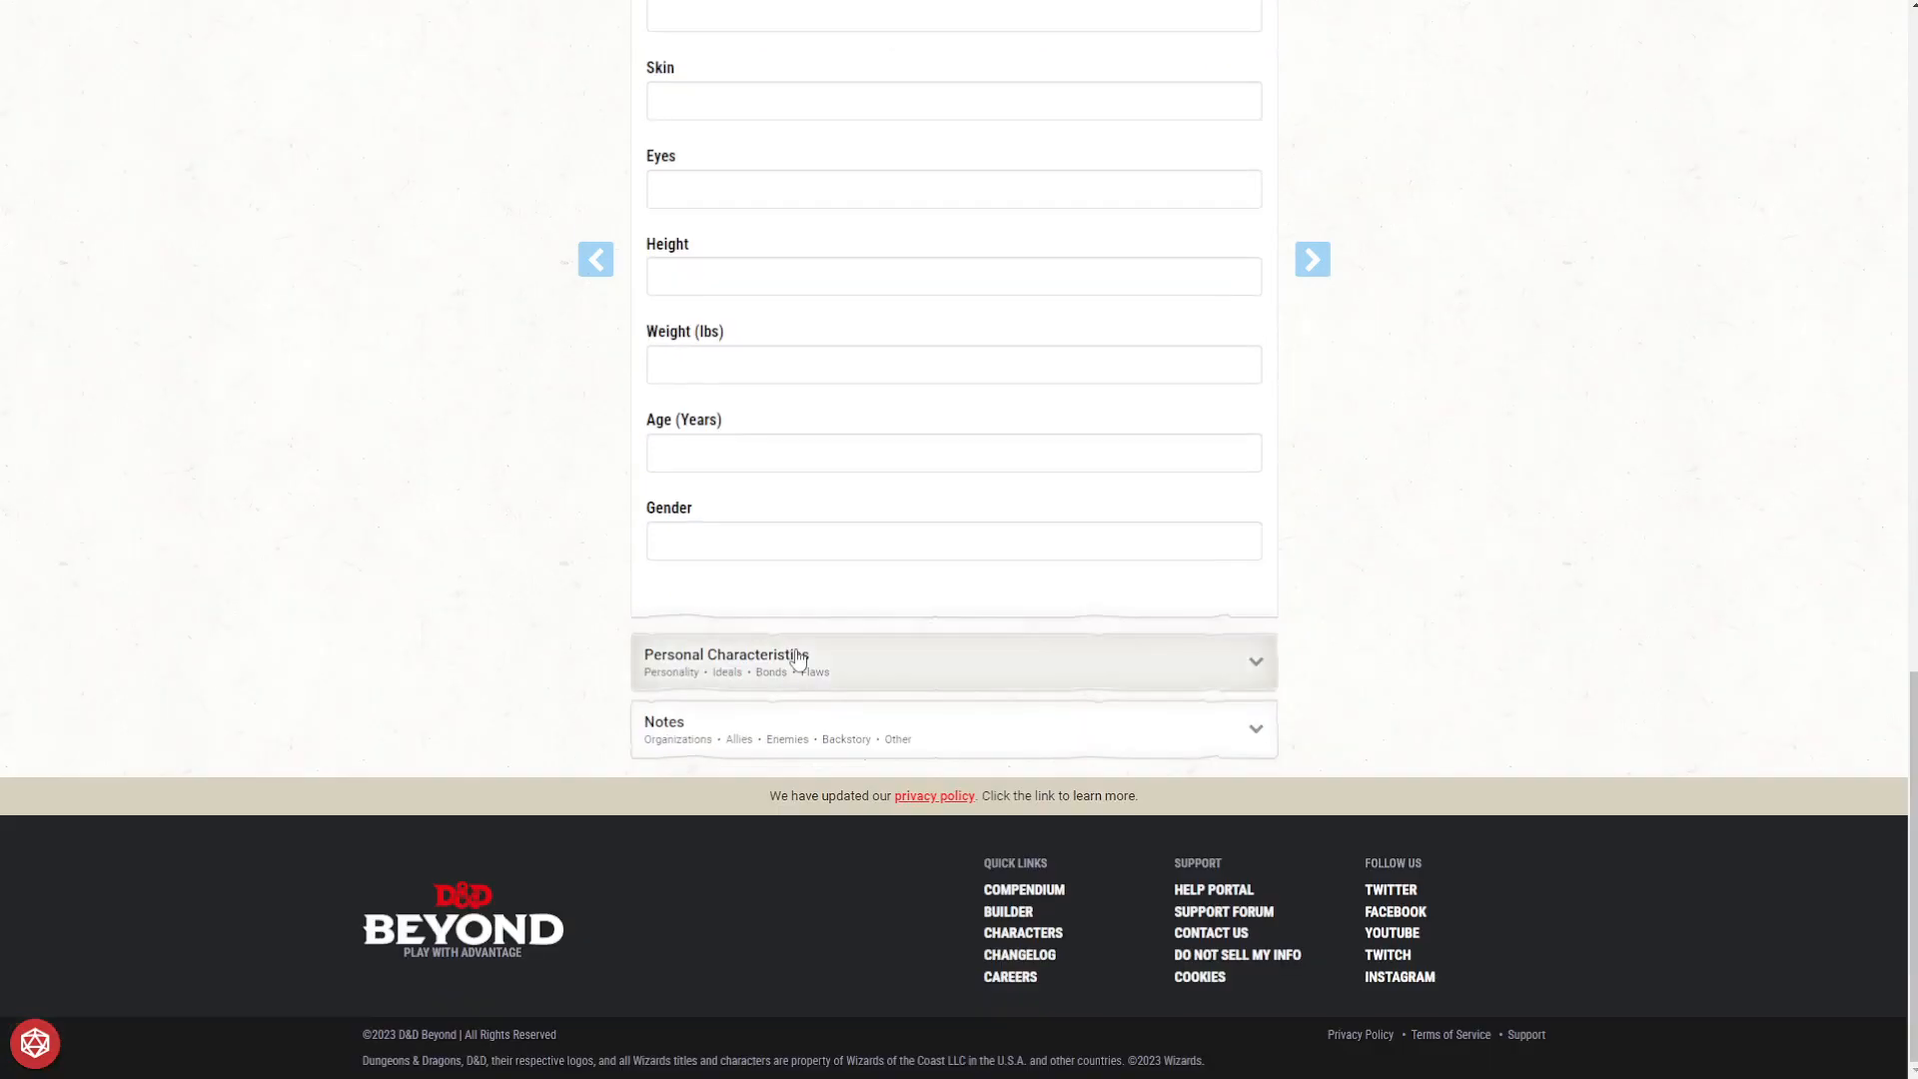
pyautogui.click(798, 550)
pyautogui.write('male')
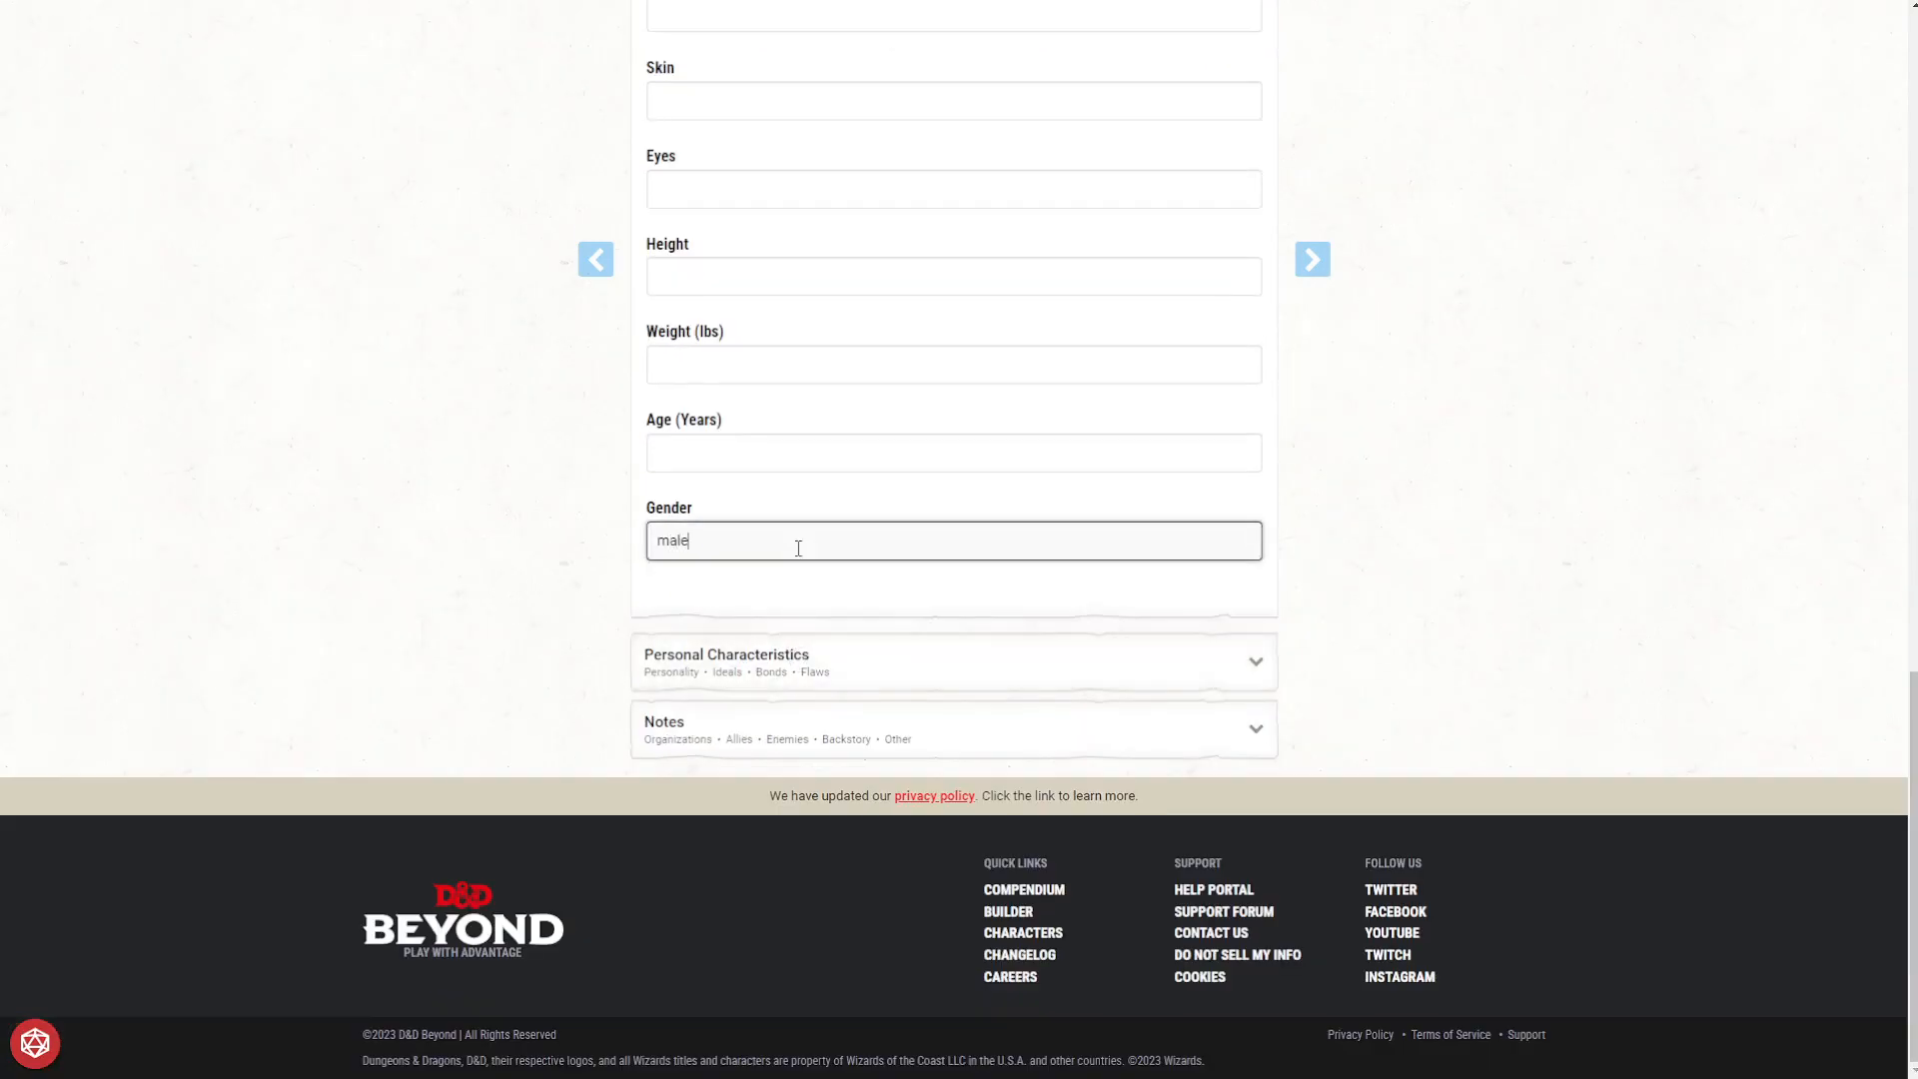
pyautogui.click(812, 459)
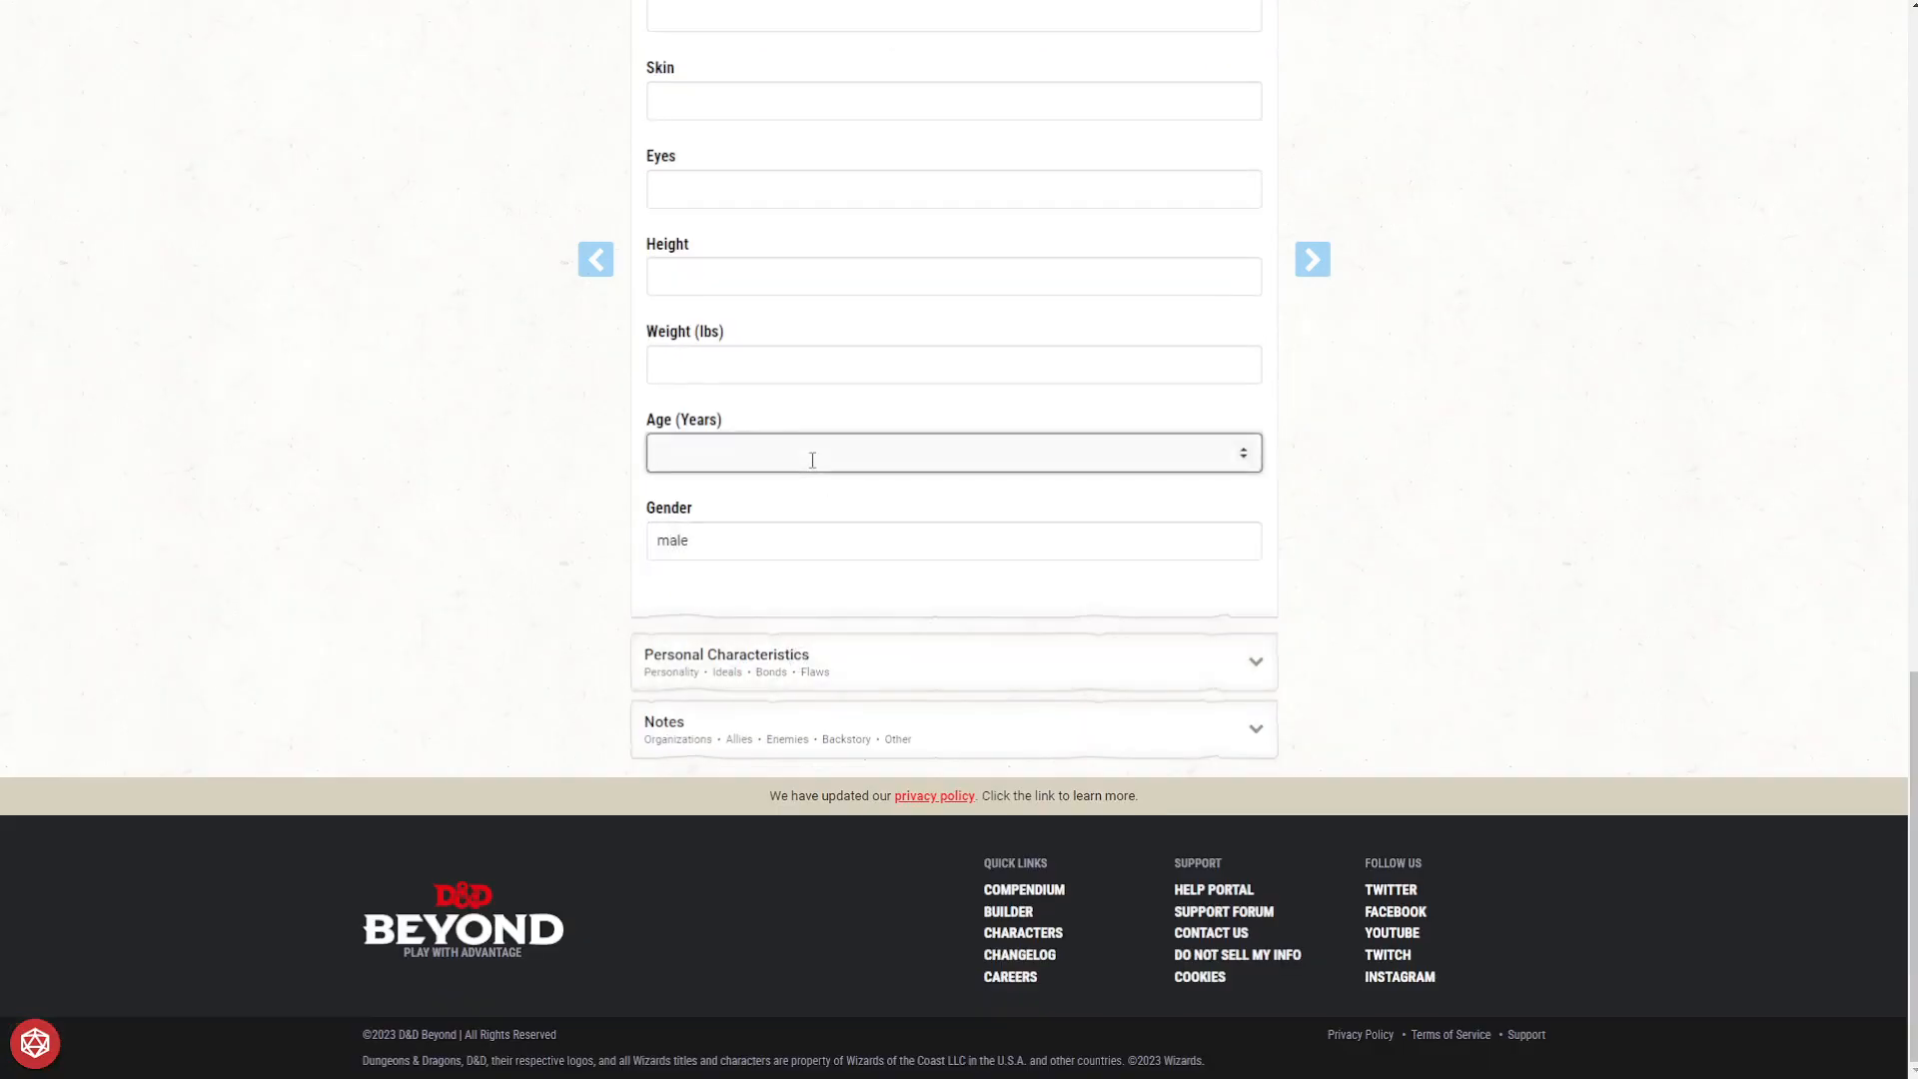
pyautogui.write('7')
pyautogui.click(798, 379)
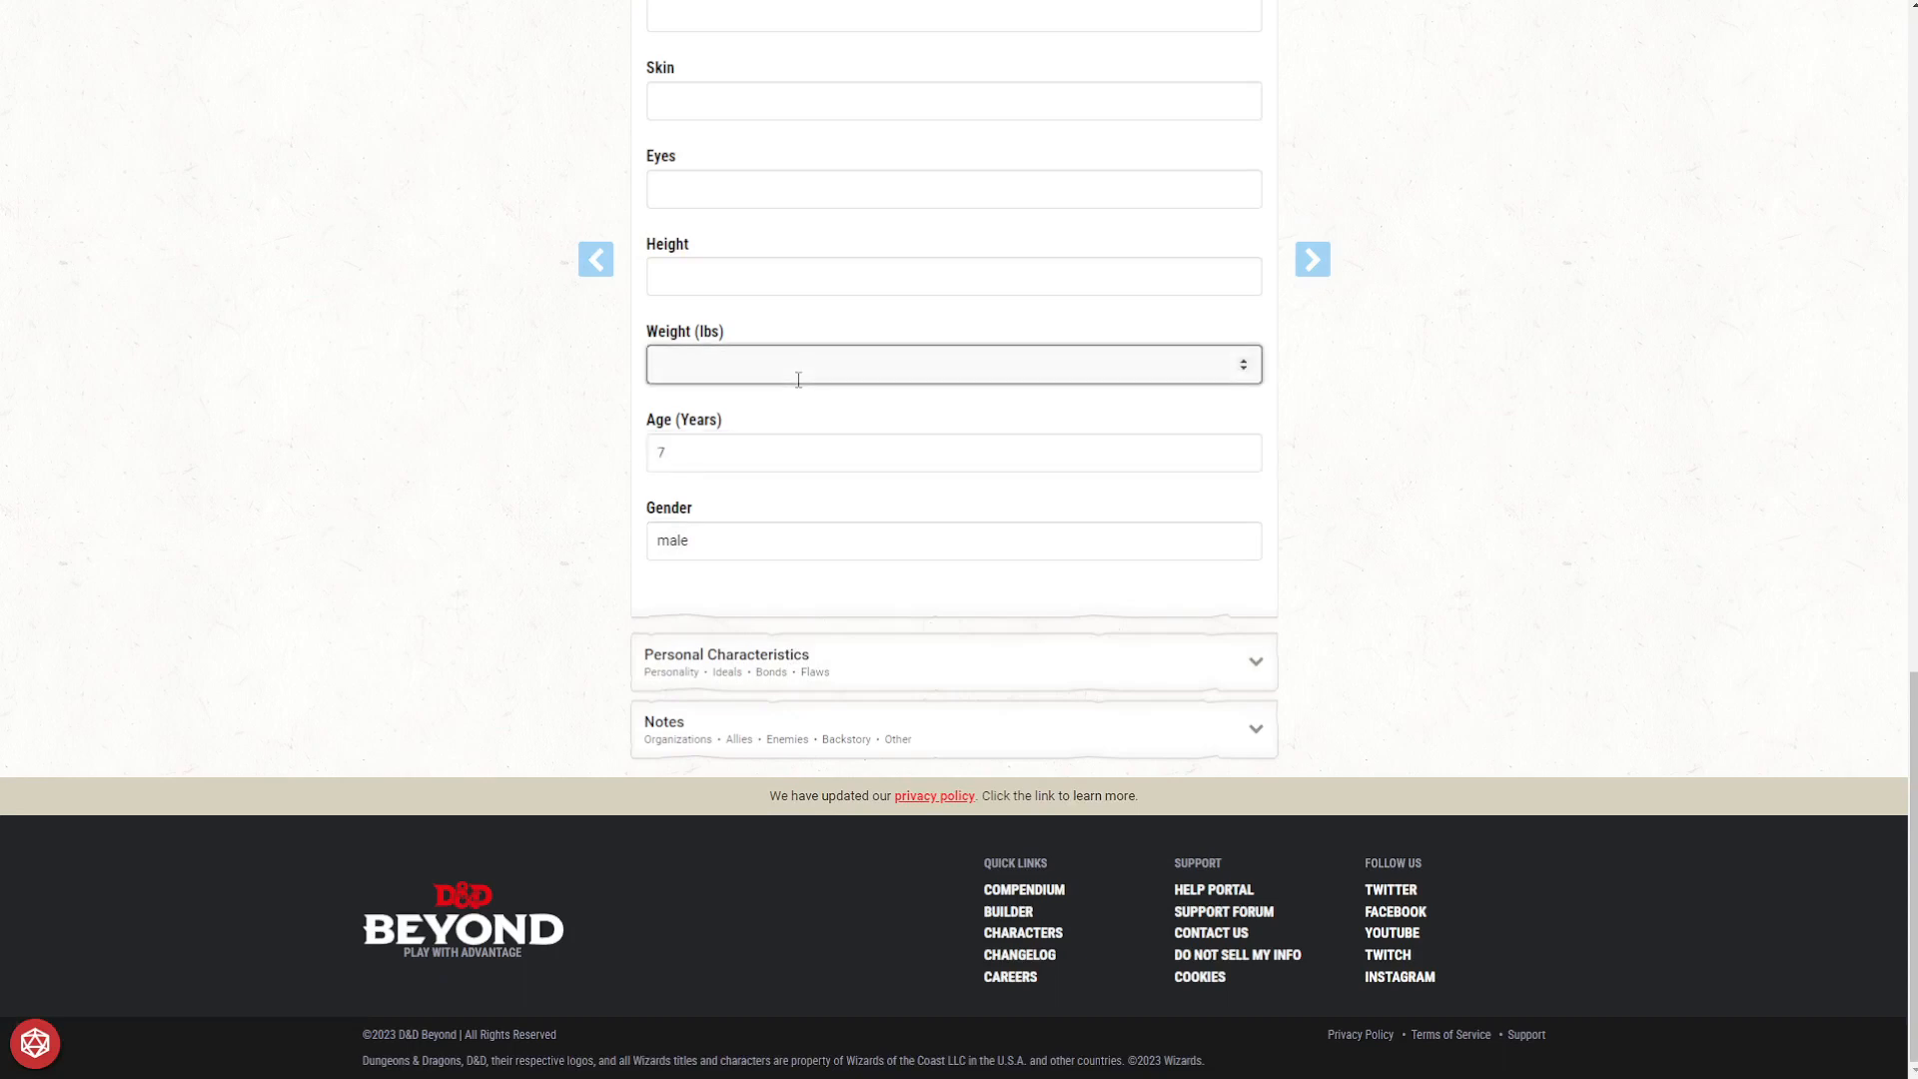
pyautogui.write('89')
# Enter the height as "5 foot 2", the eyes as "blood red" and the skin as "feather".
pyautogui.click(784, 280)
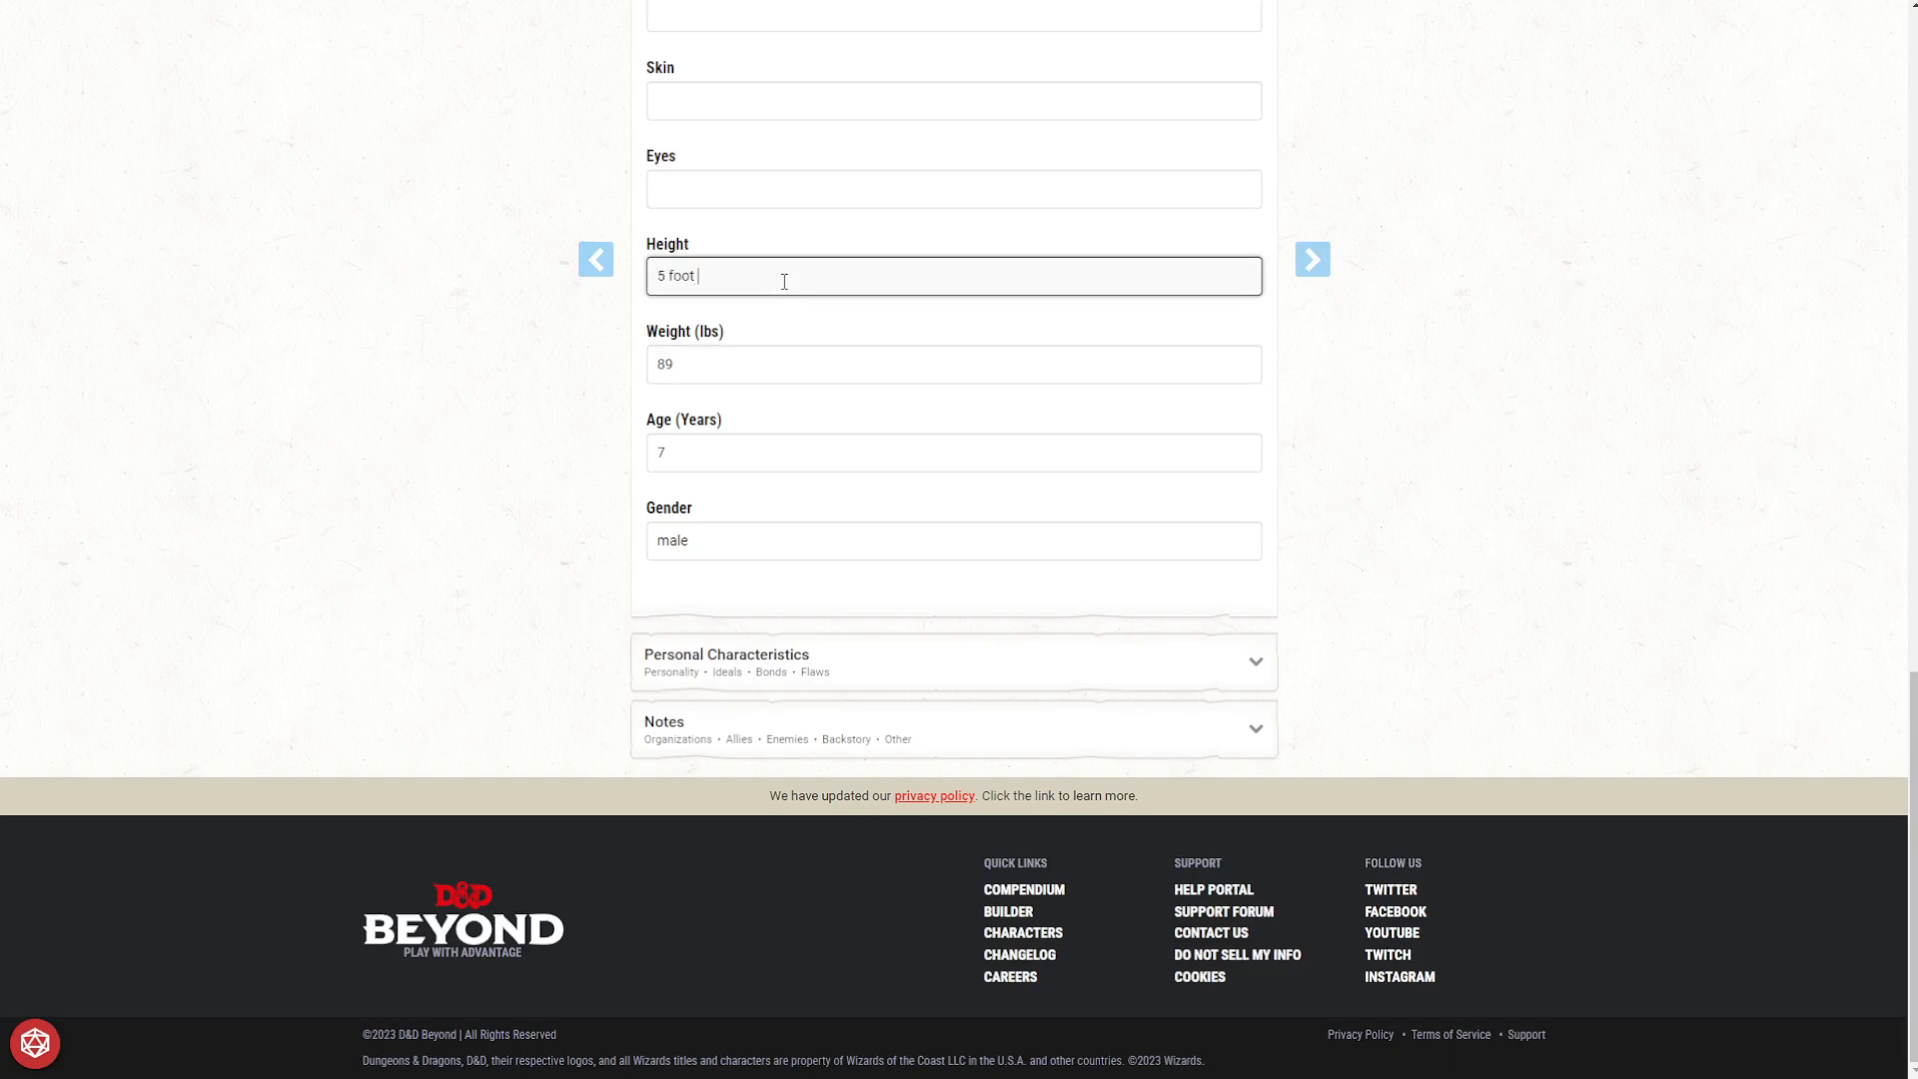
pyautogui.click(777, 193)
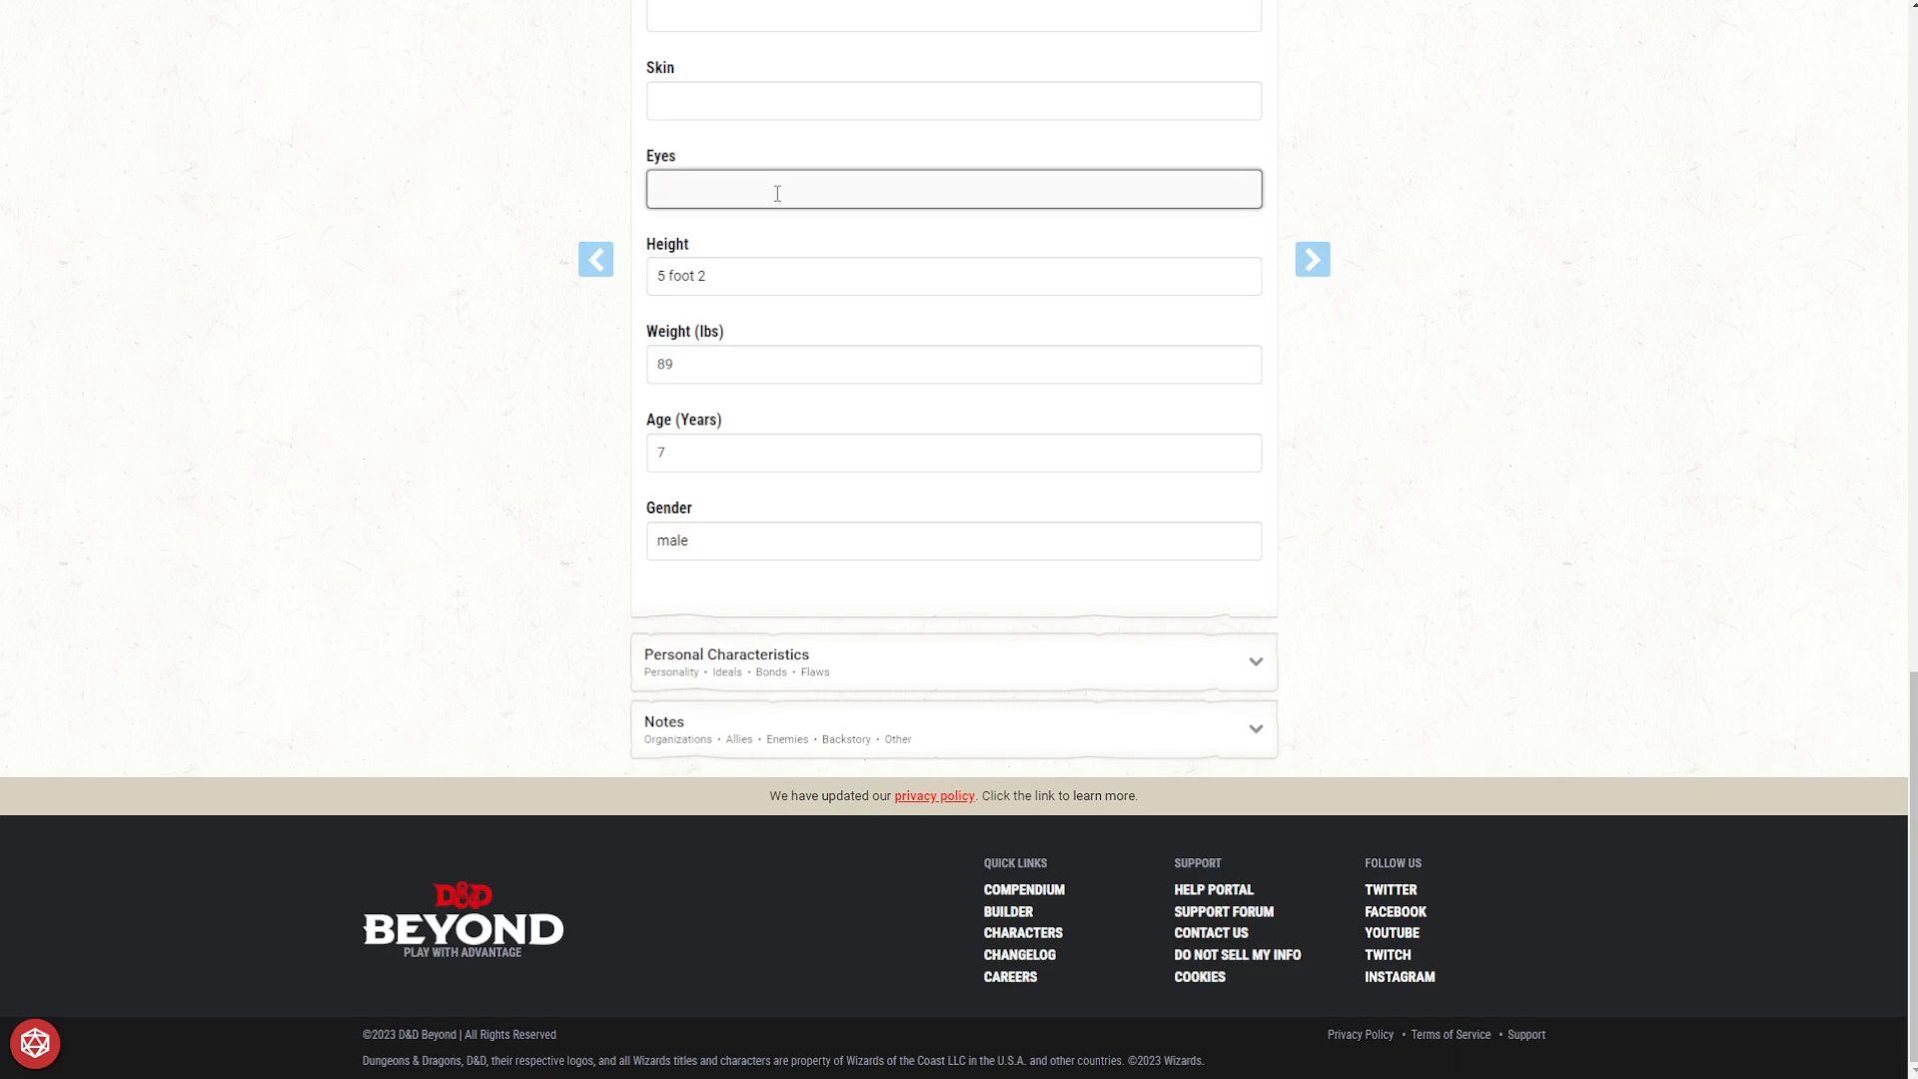
pyautogui.write('blood red')
pyautogui.click(740, 113)
pyautogui.write('feaht')
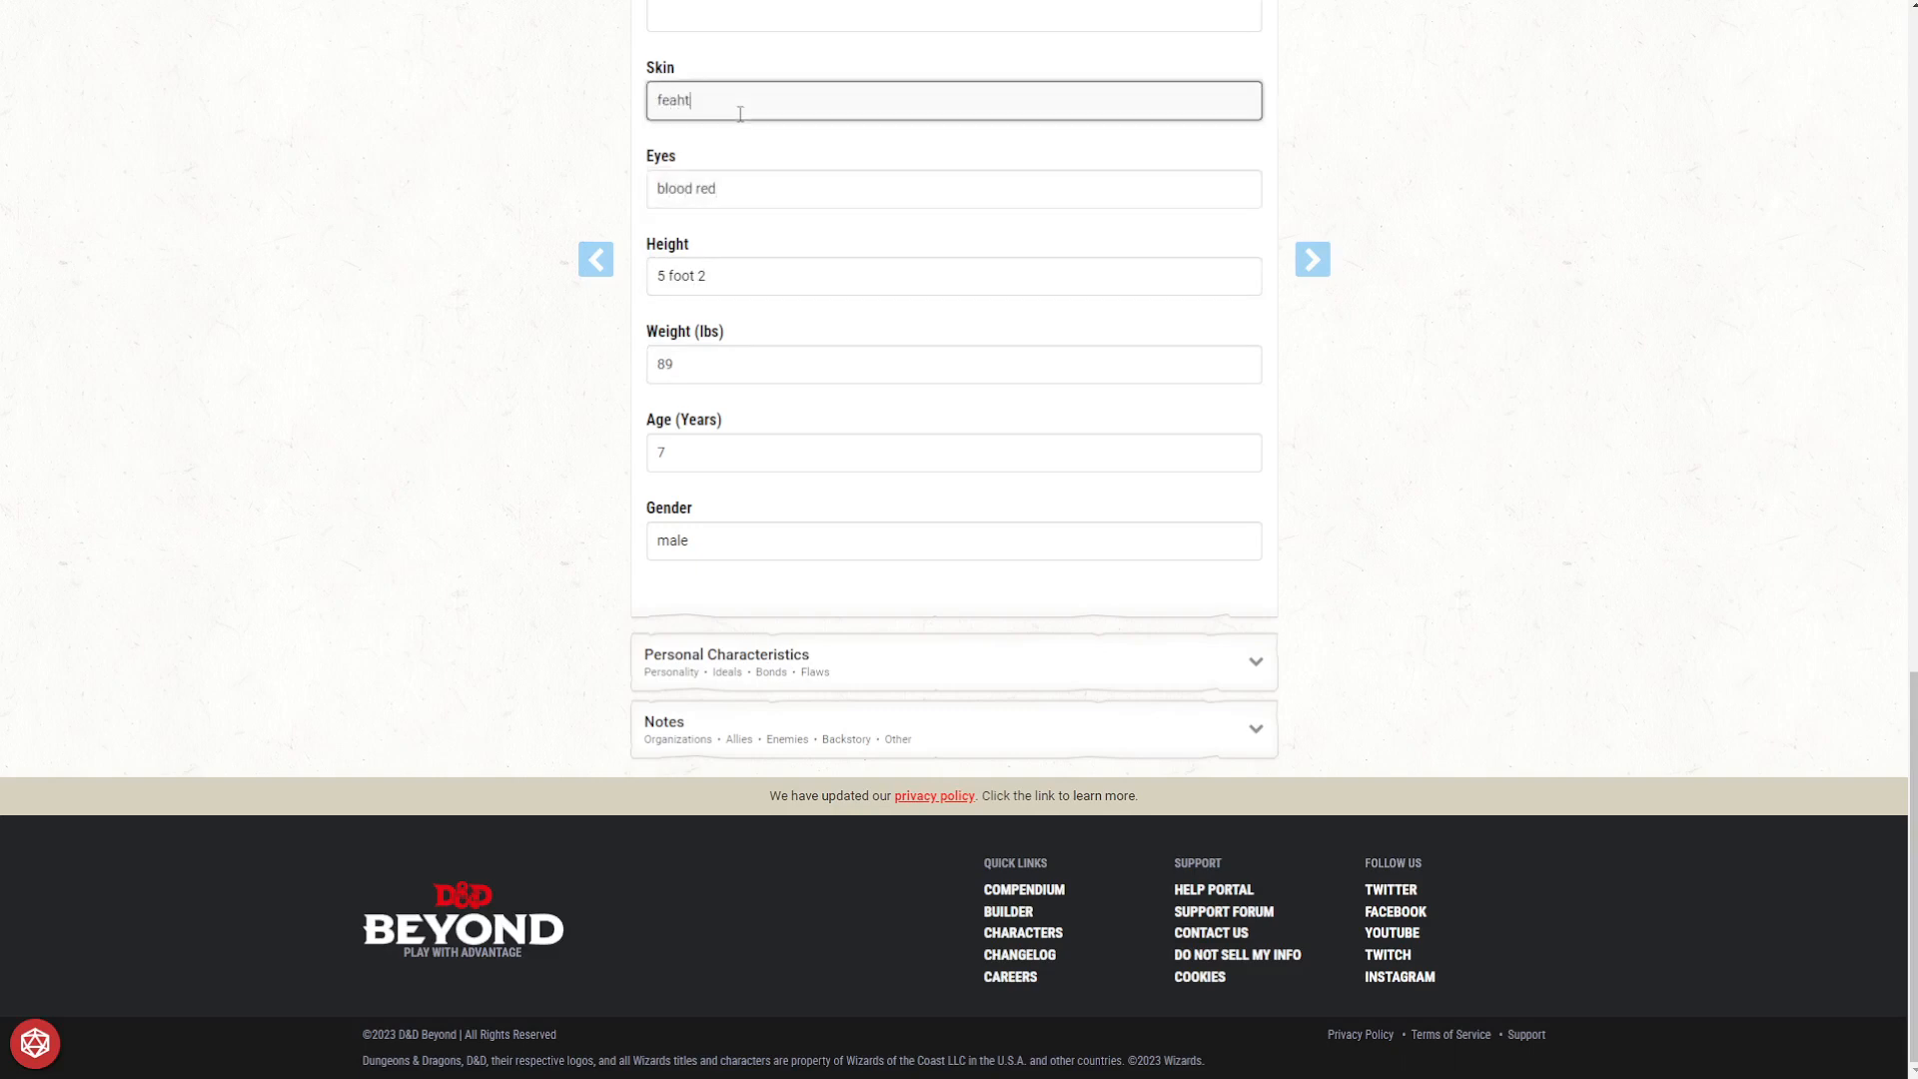
pyautogui.press('BackSpace')
pyautogui.press('BackSpace')
pyautogui.write('ther')
# Enter "feathers" as the hair and change the skin entry to "feathers".
pyautogui.scroll(3, 728, 114)
pyautogui.click(716, 308)
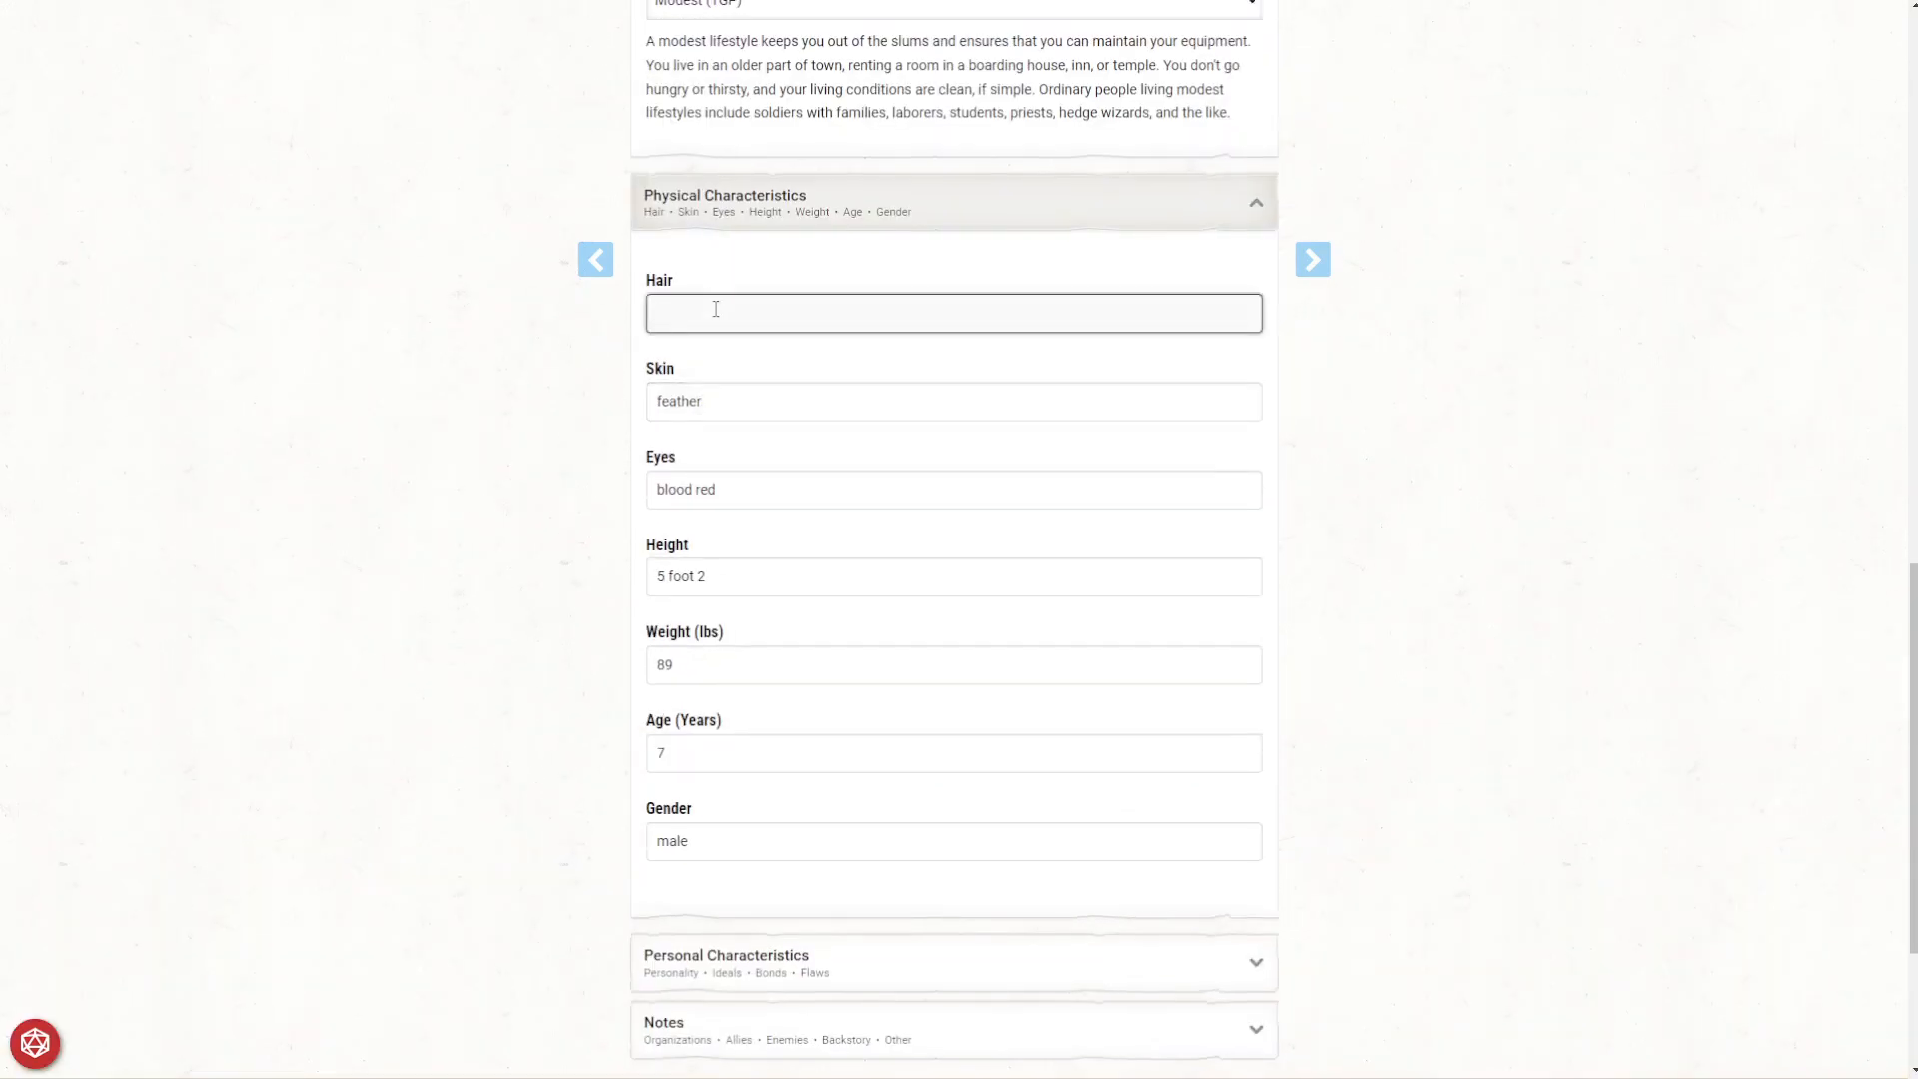
pyautogui.write('feathers')
pyautogui.scroll(-3, 710, 340)
pyautogui.scroll(2, 745, 339)
pyautogui.click(741, 305)
pyautogui.write('feather')
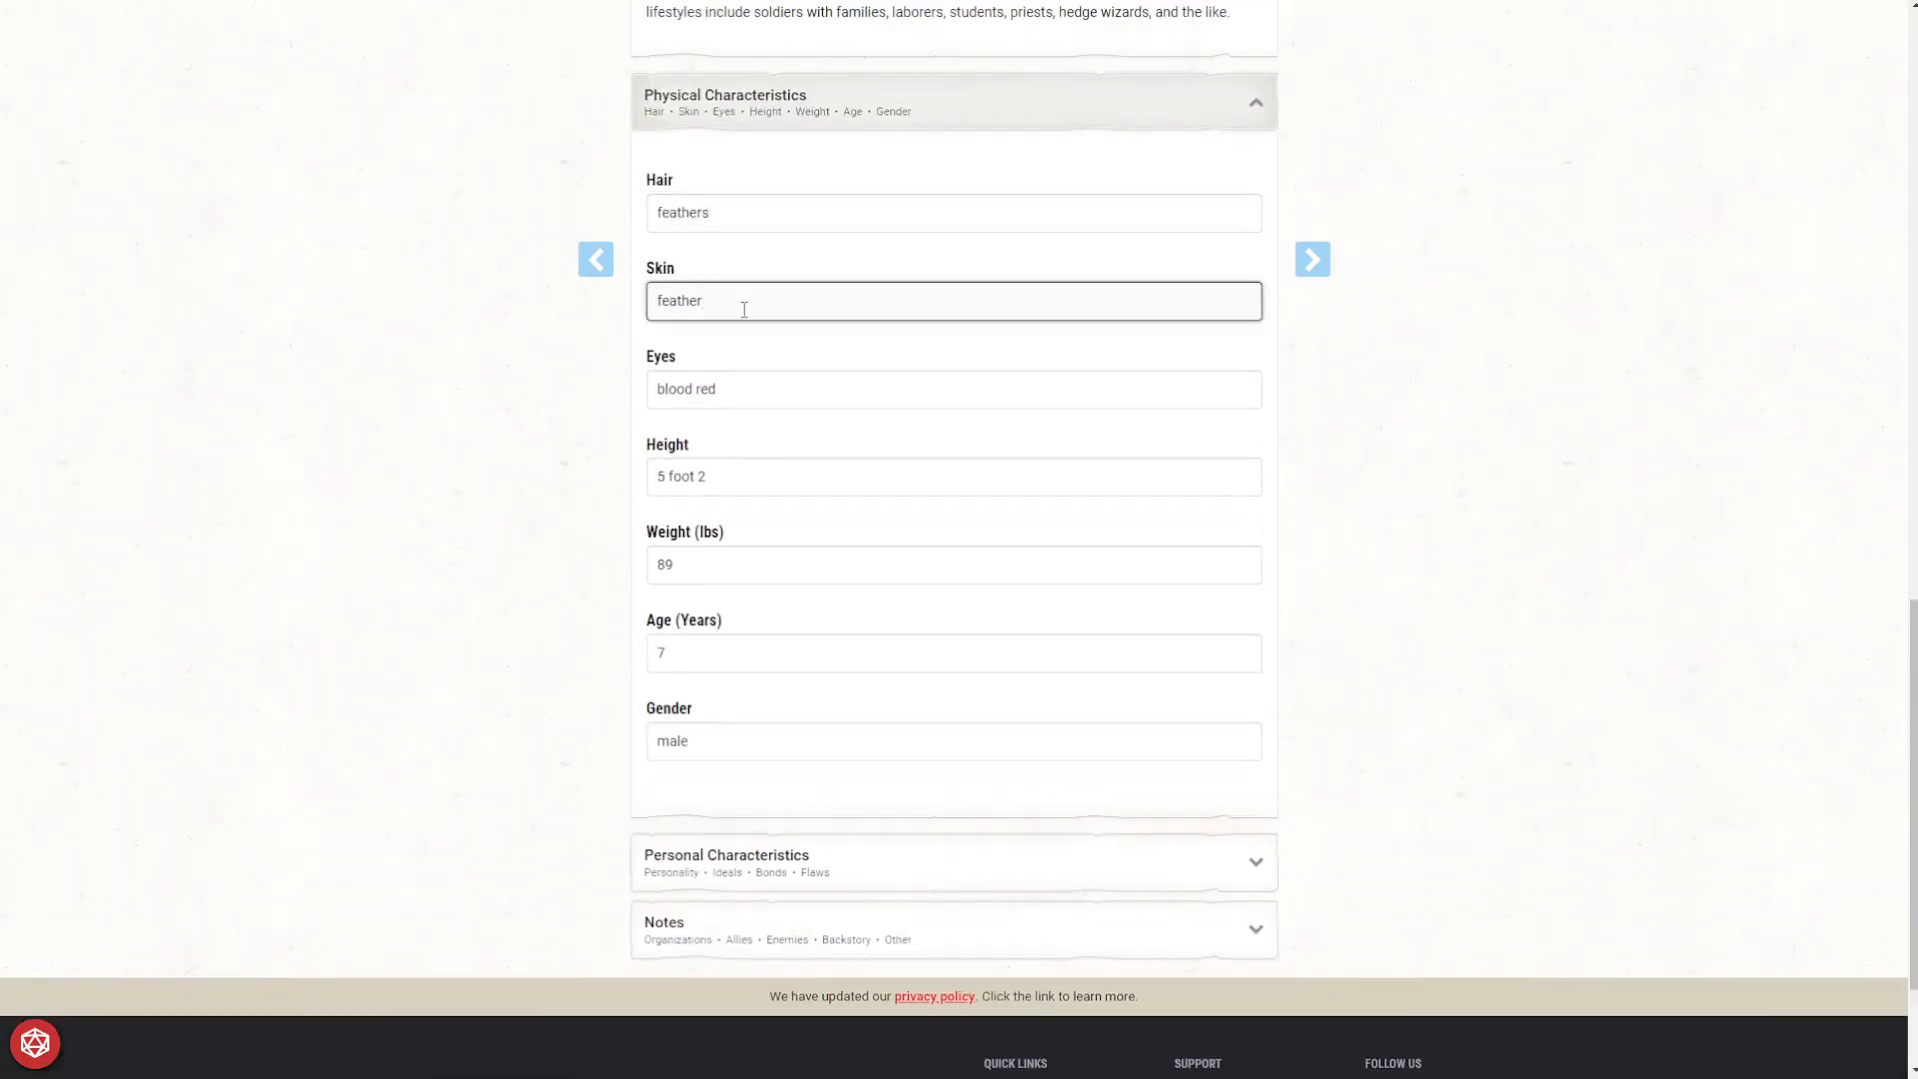
pyautogui.write('s')
# Expand Personal Characteristics and add two randomly chosen personality traits from the suggestions.
pyautogui.scroll(-2, 749, 429)
pyautogui.click(741, 647)
pyautogui.scroll(-2, 1137, 584)
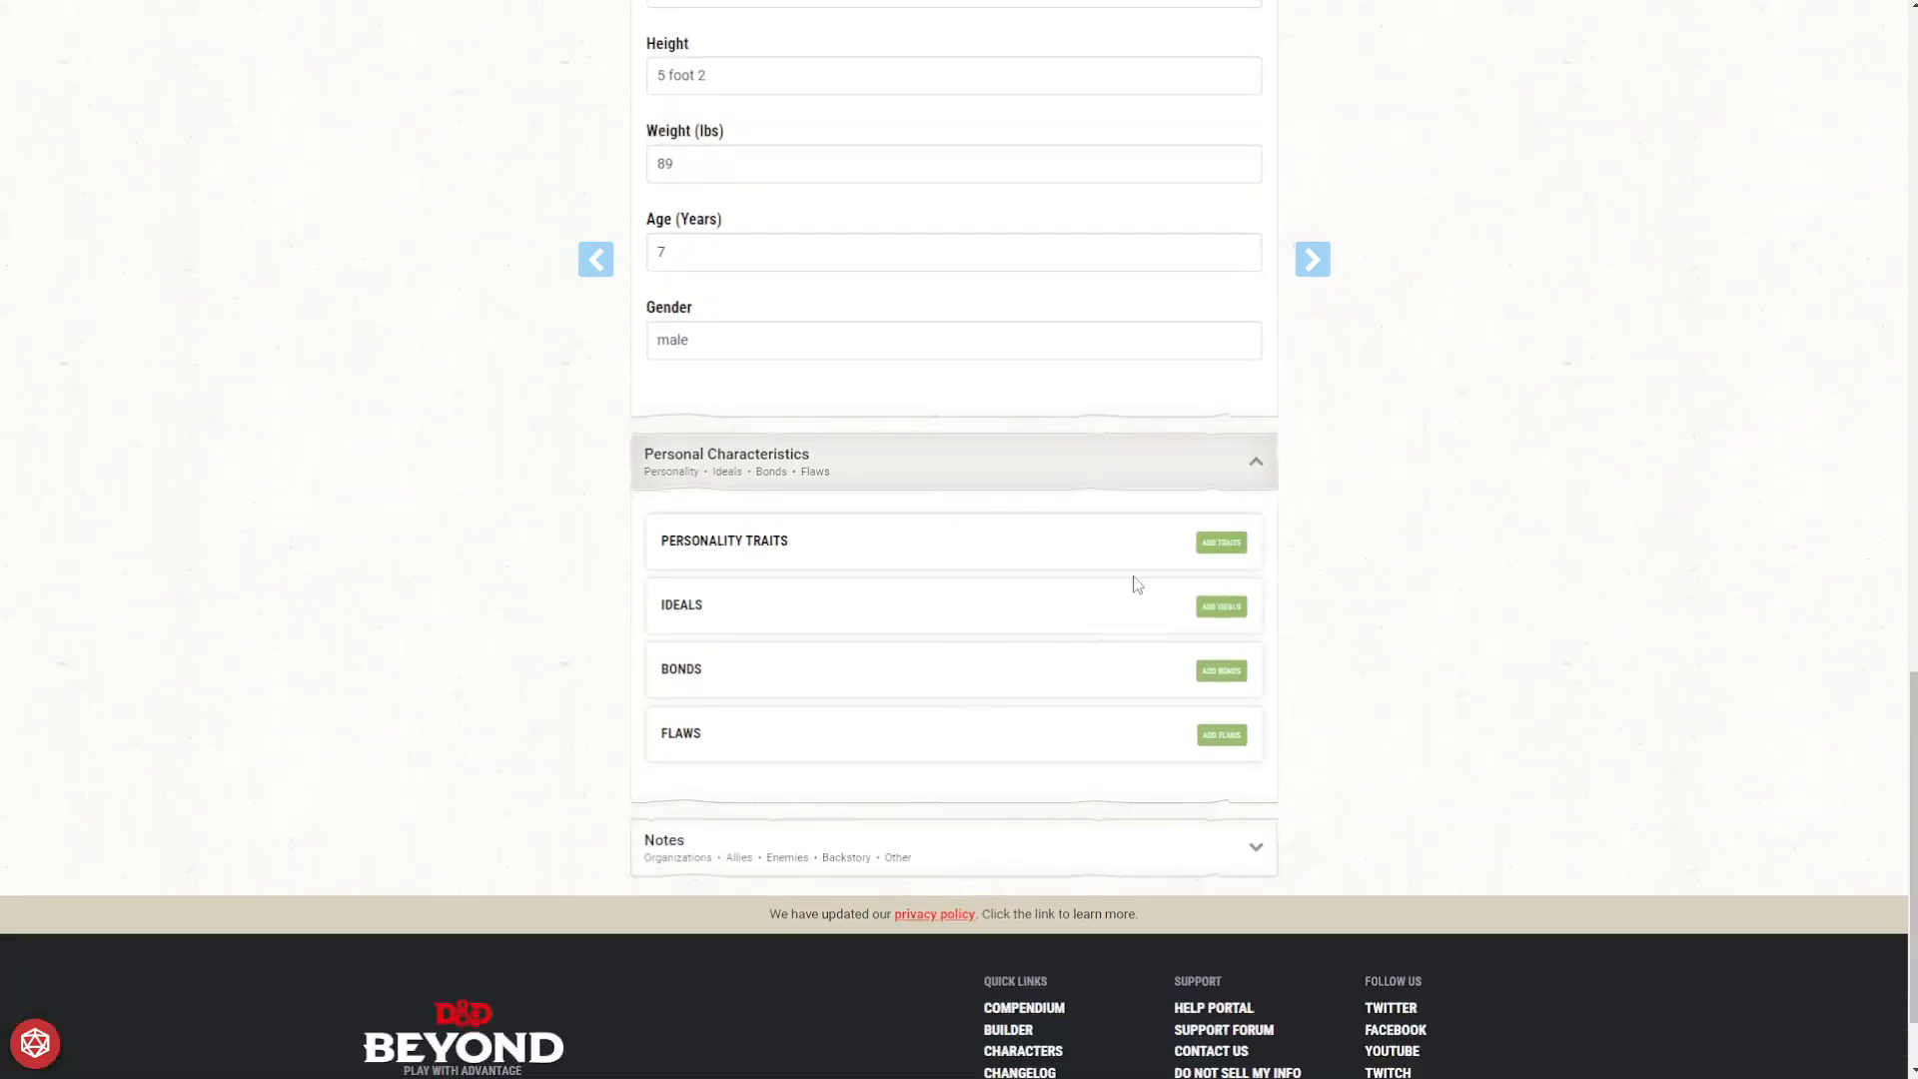
pyautogui.click(1235, 545)
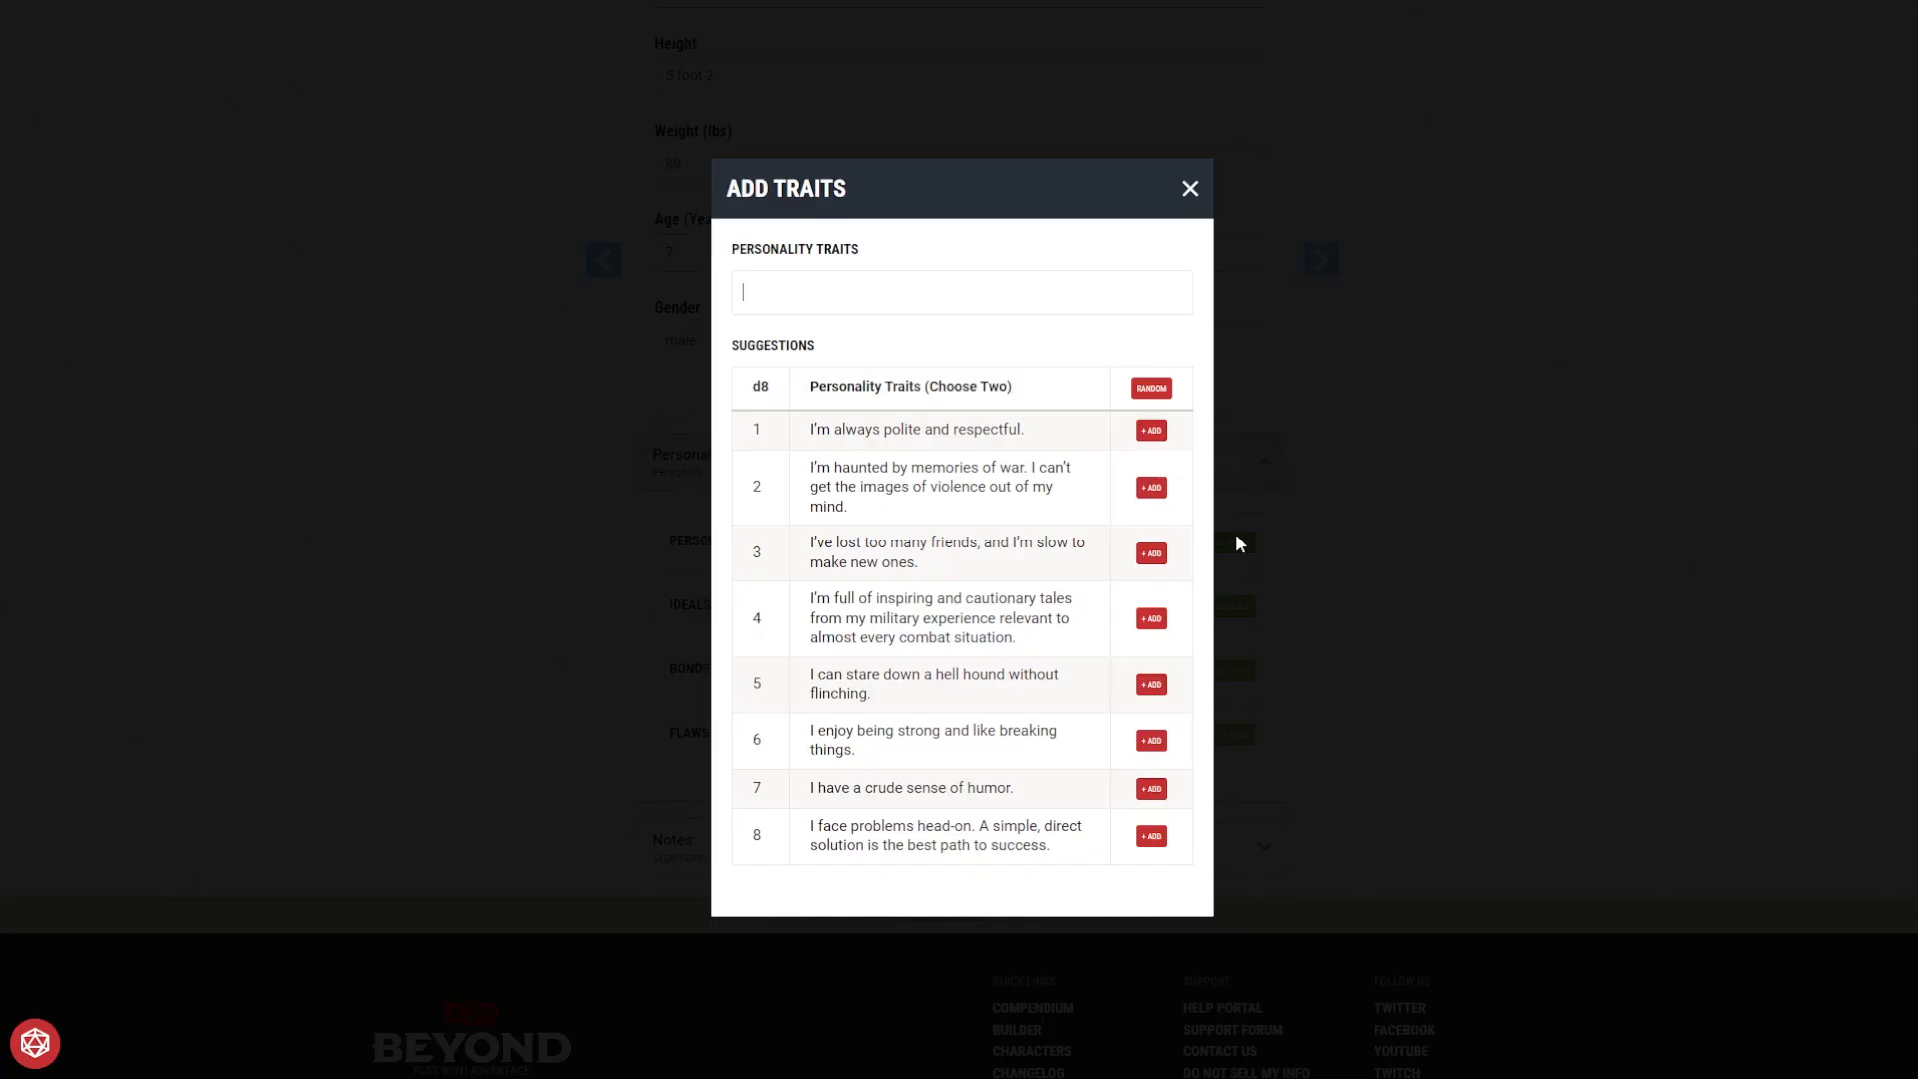
pyautogui.click(1149, 389)
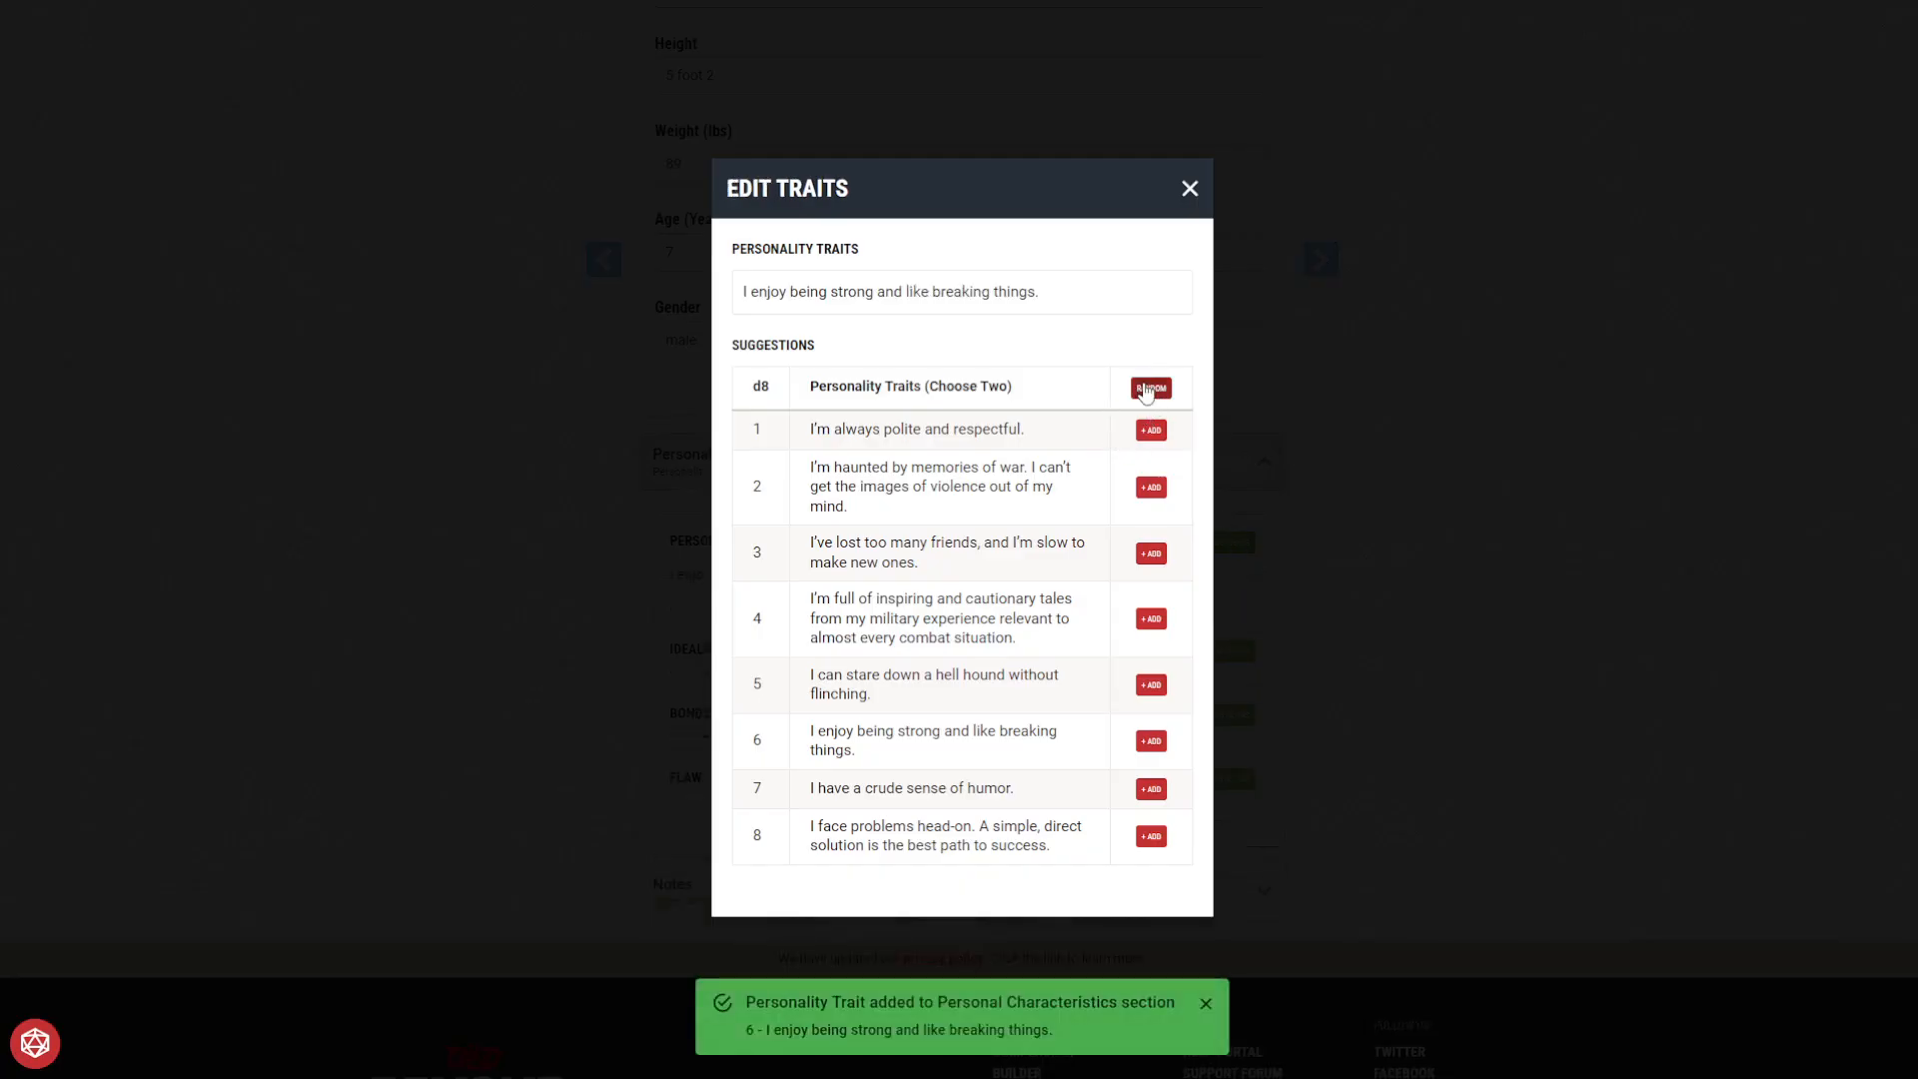
pyautogui.click(1148, 389)
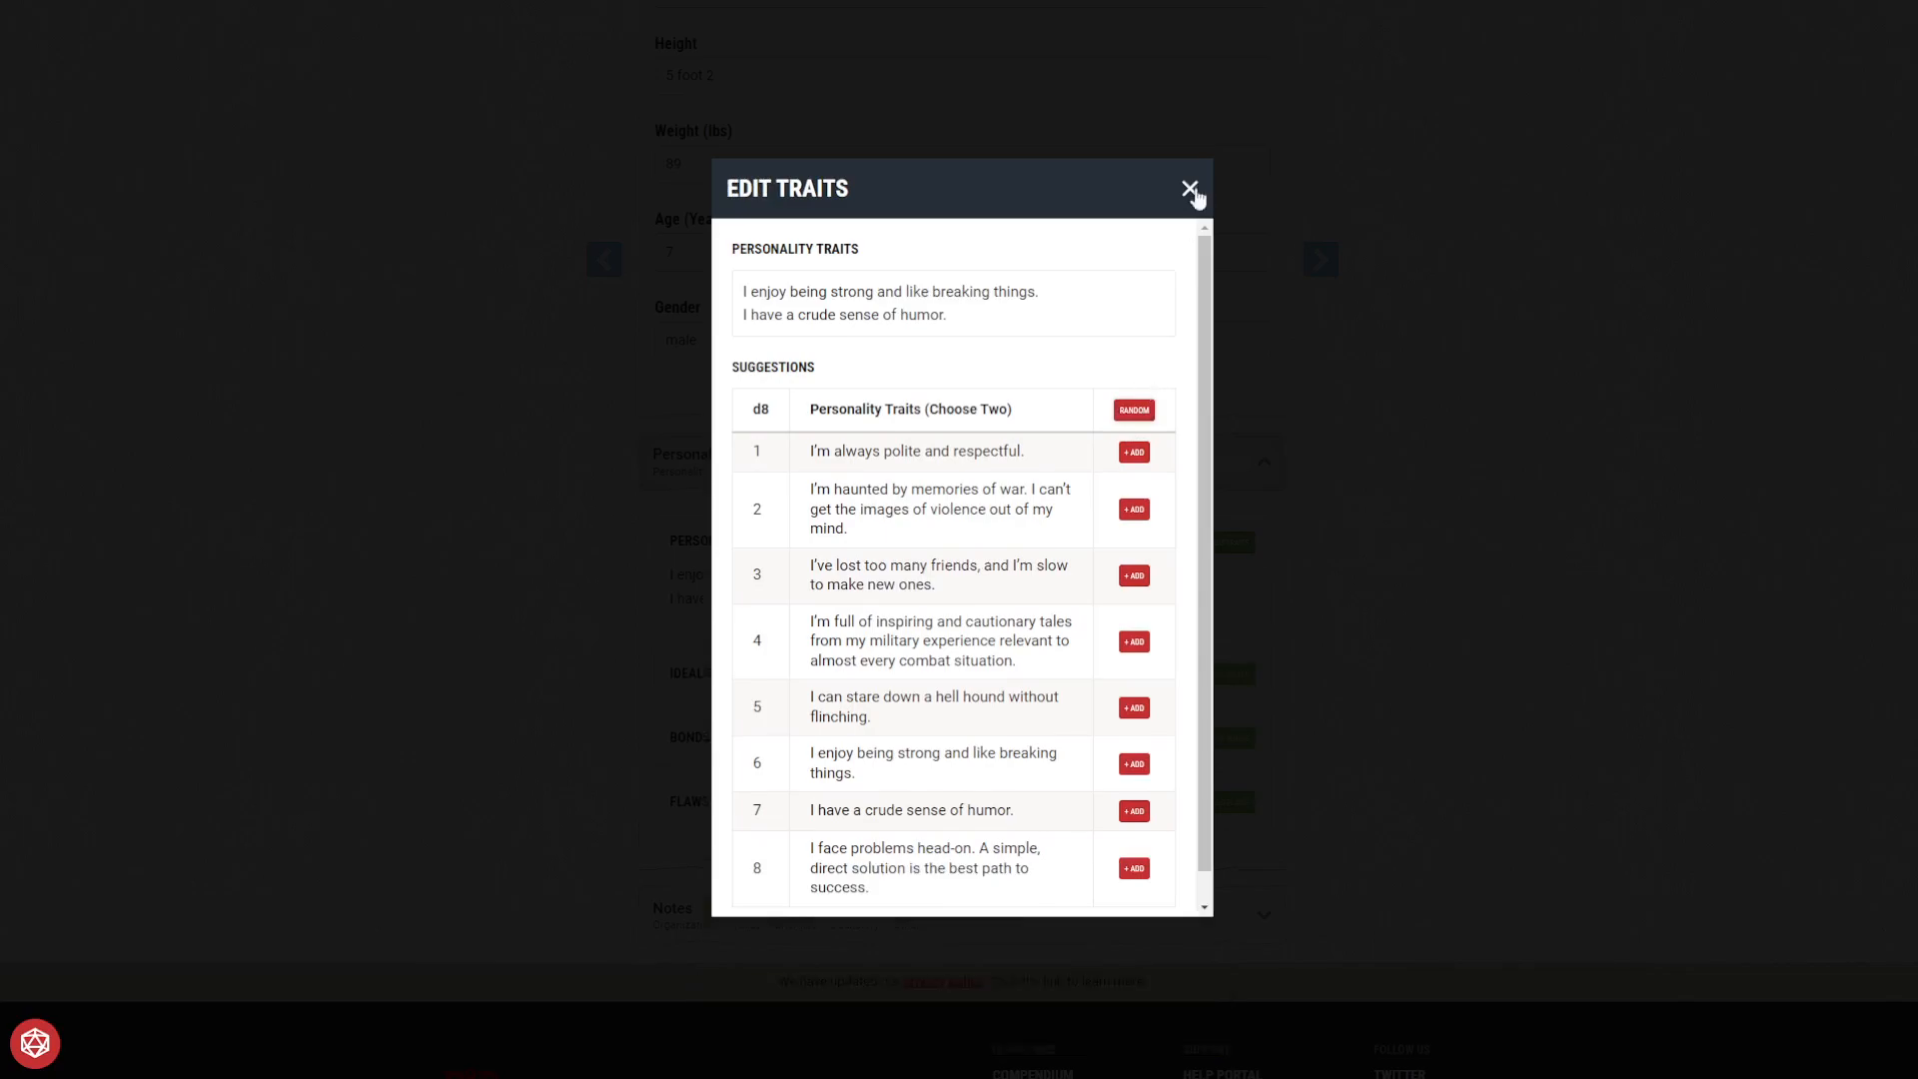
# Close the personality traits and add one randomly chosen ideal from the suggestions.
pyautogui.click(1190, 189)
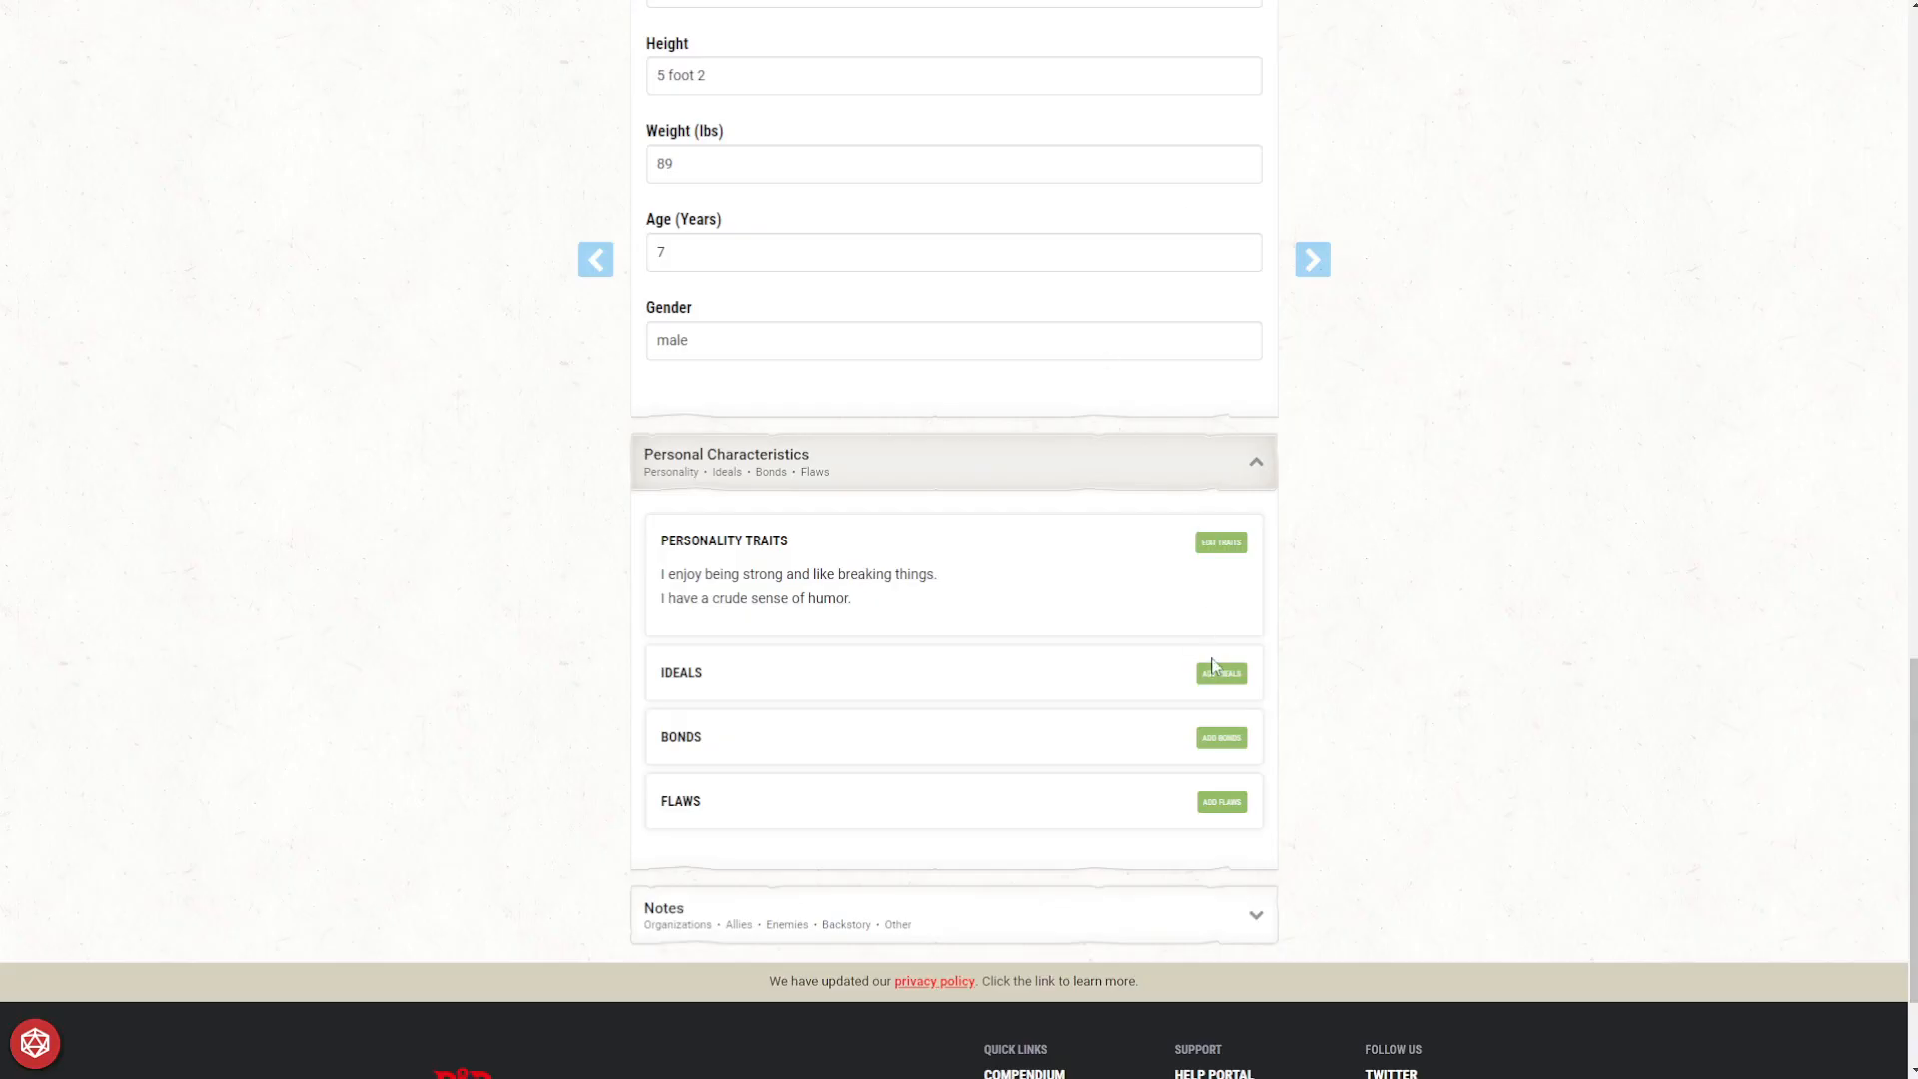
pyautogui.click(1212, 670)
pyautogui.click(1149, 389)
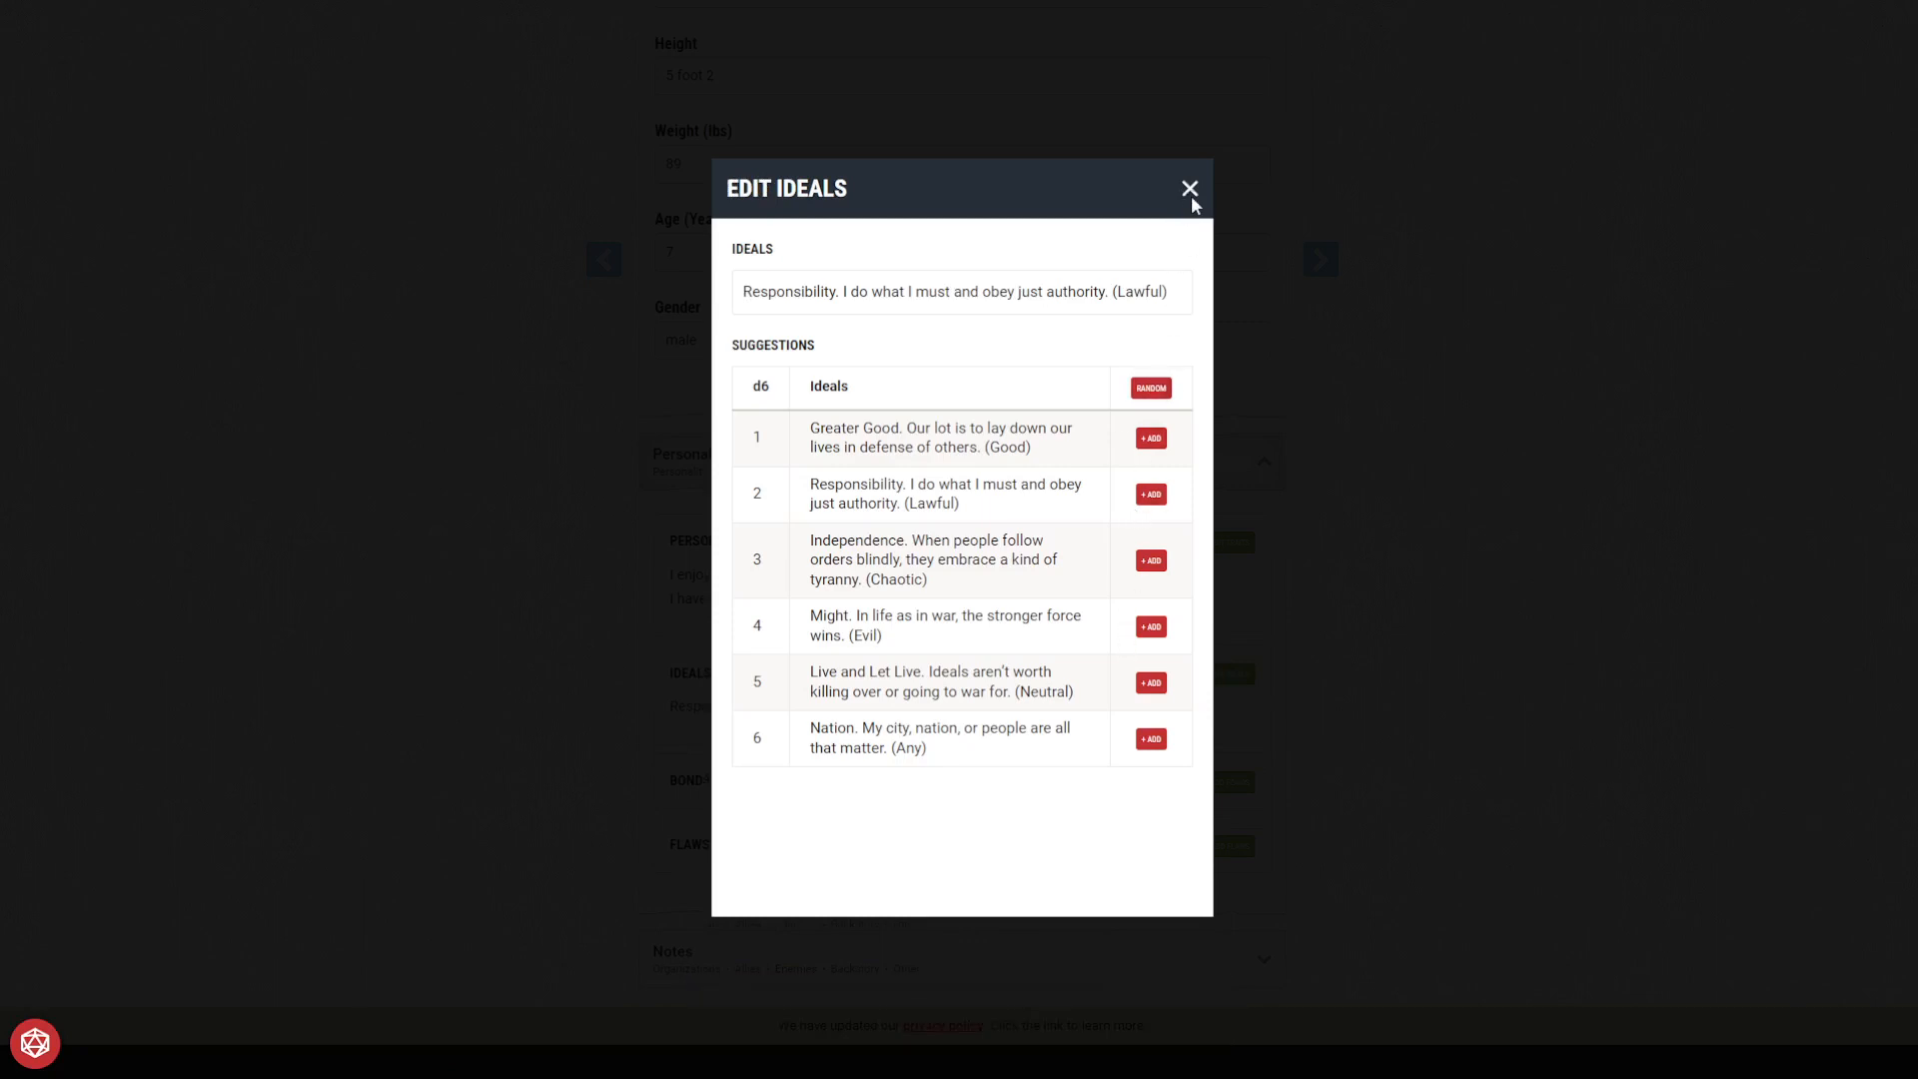
pyautogui.click(1190, 190)
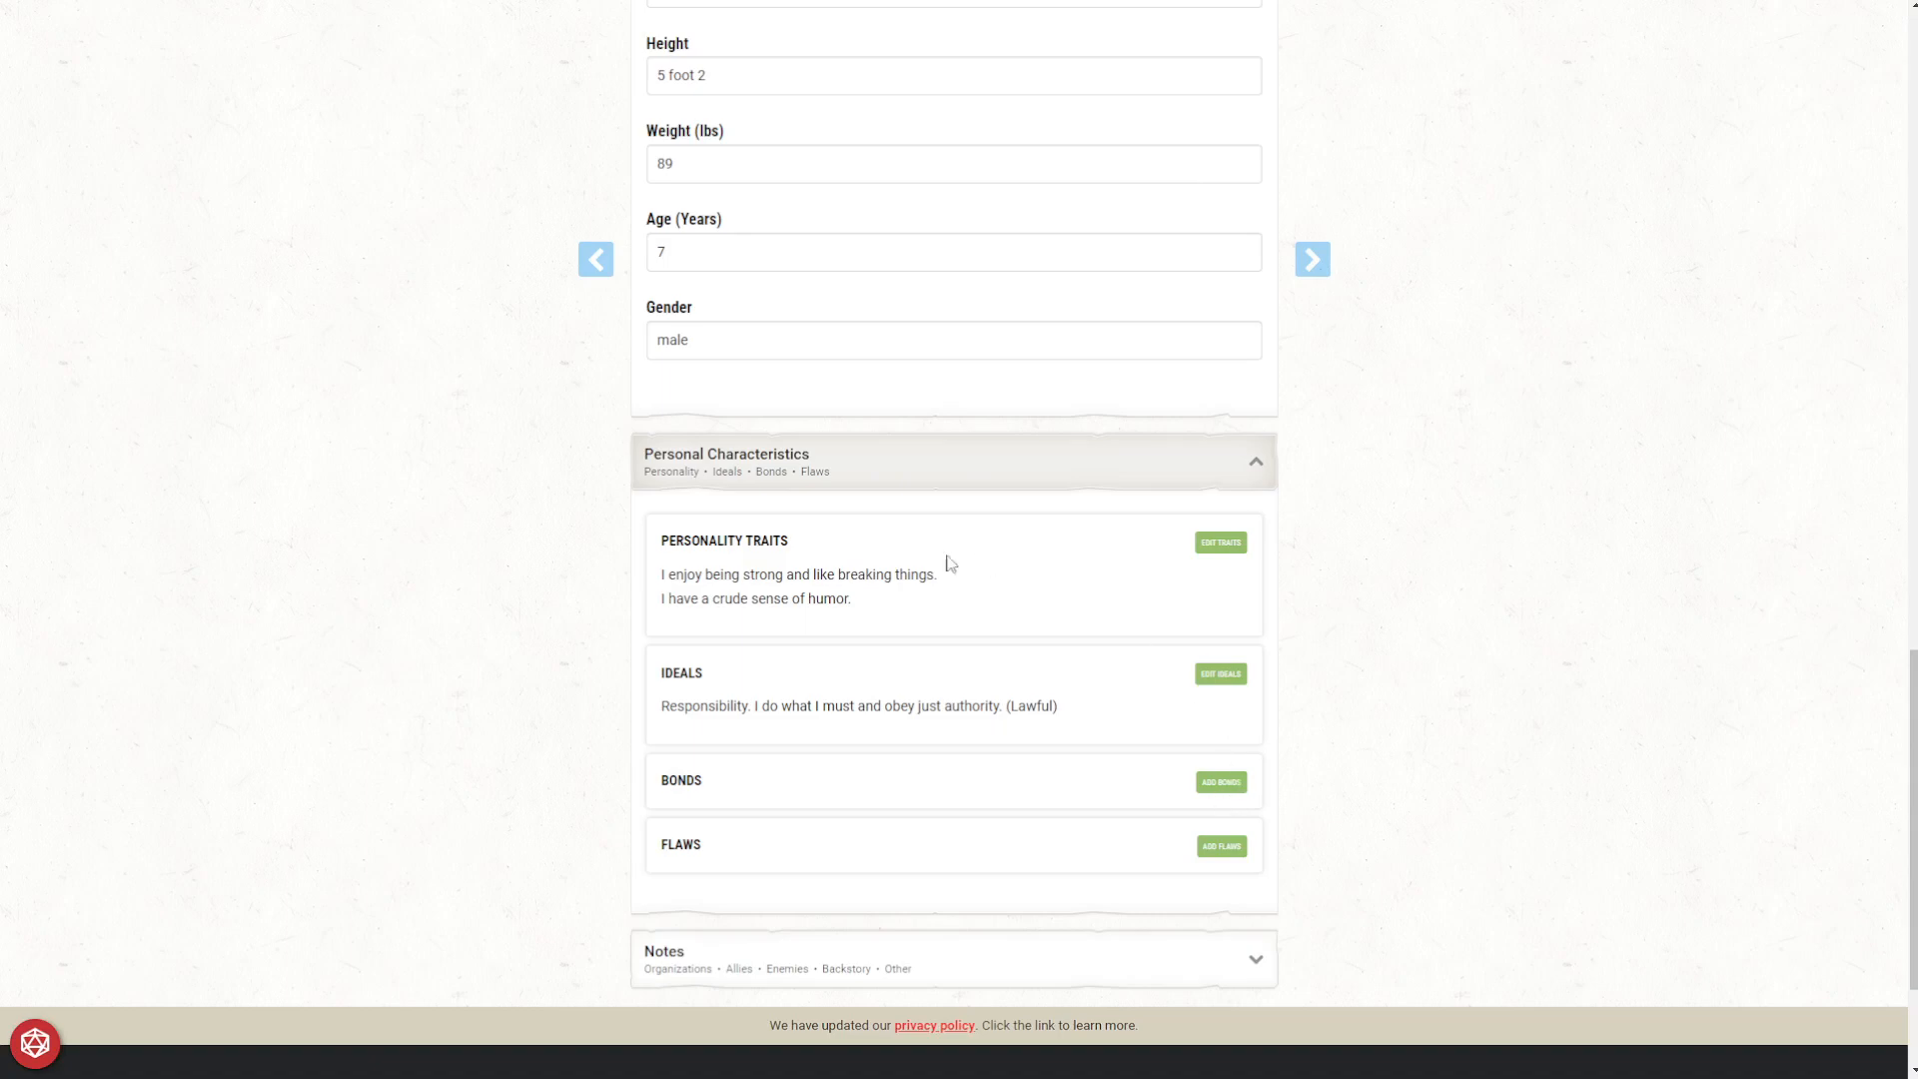
# Add one randomly chosen bond and one randomly chosen flaw from the suggestions.
pyautogui.click(1220, 782)
pyautogui.click(1151, 388)
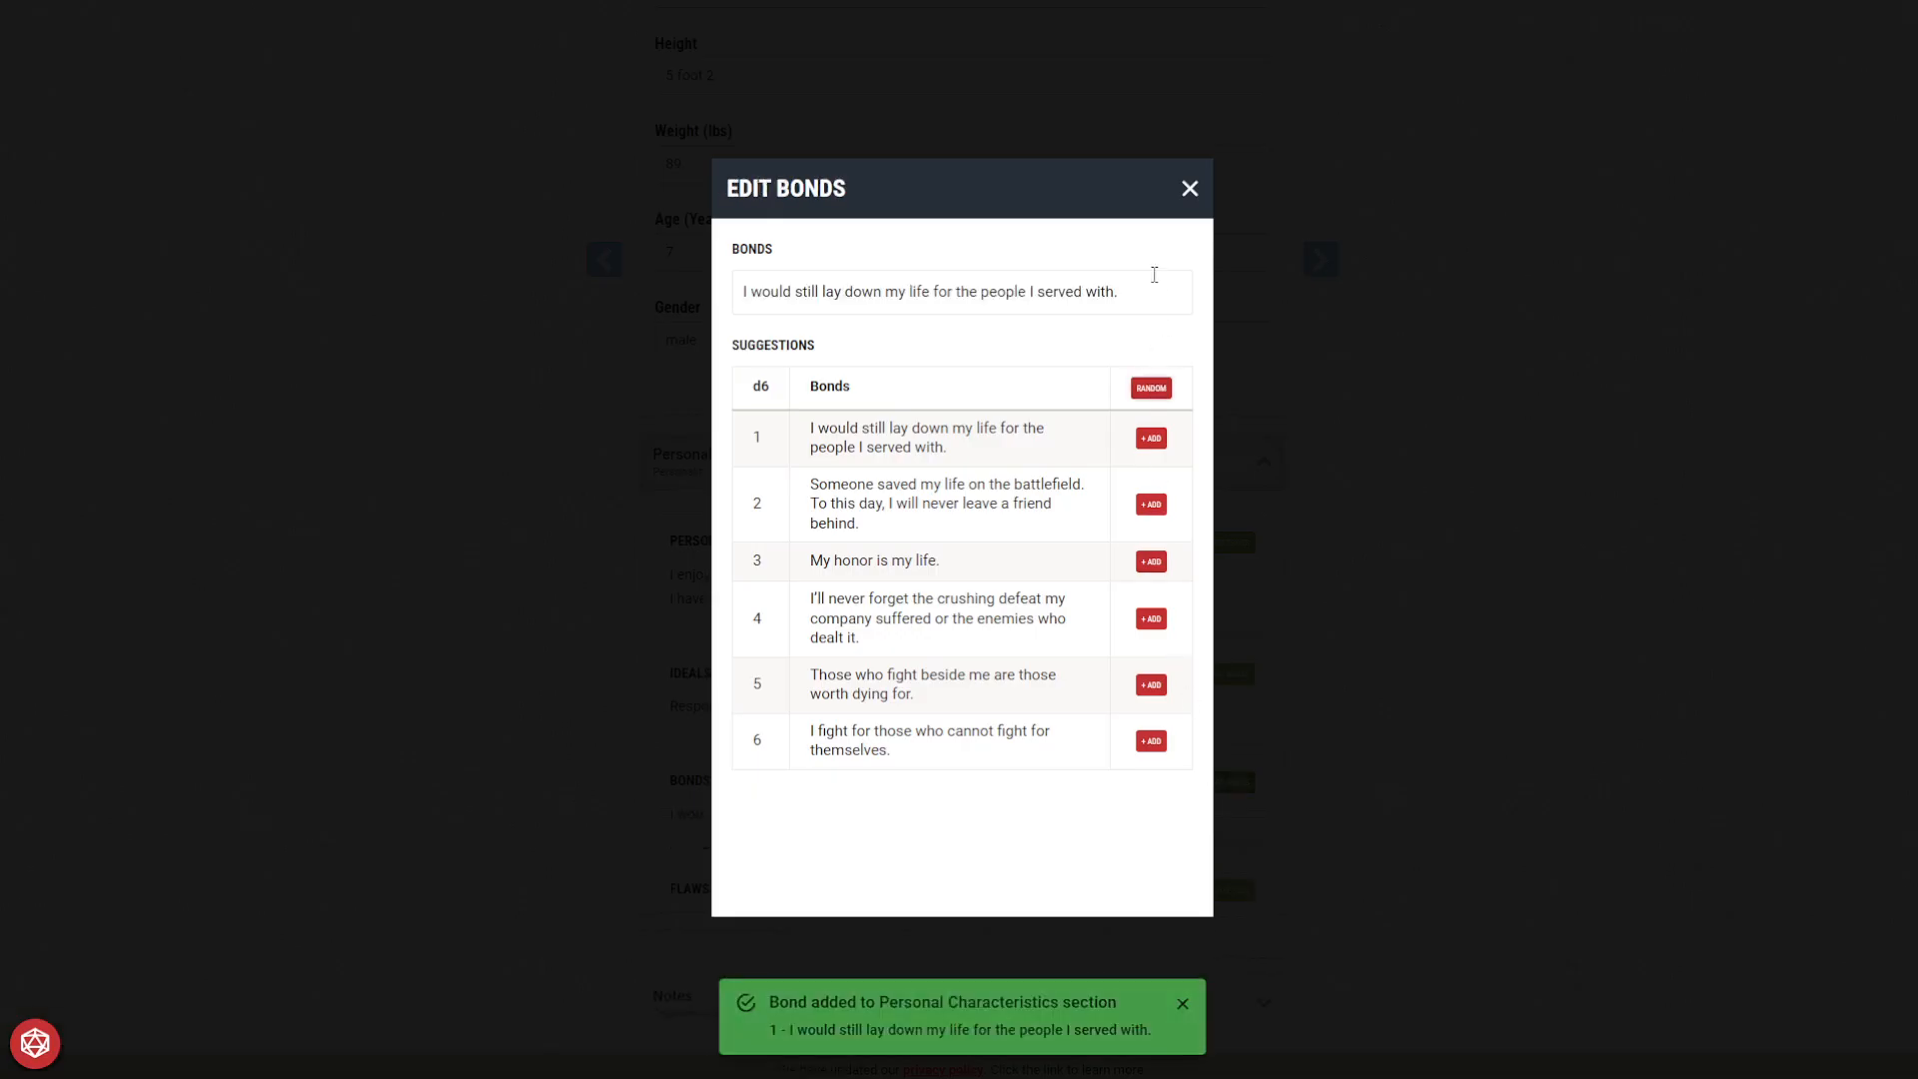
pyautogui.click(1188, 192)
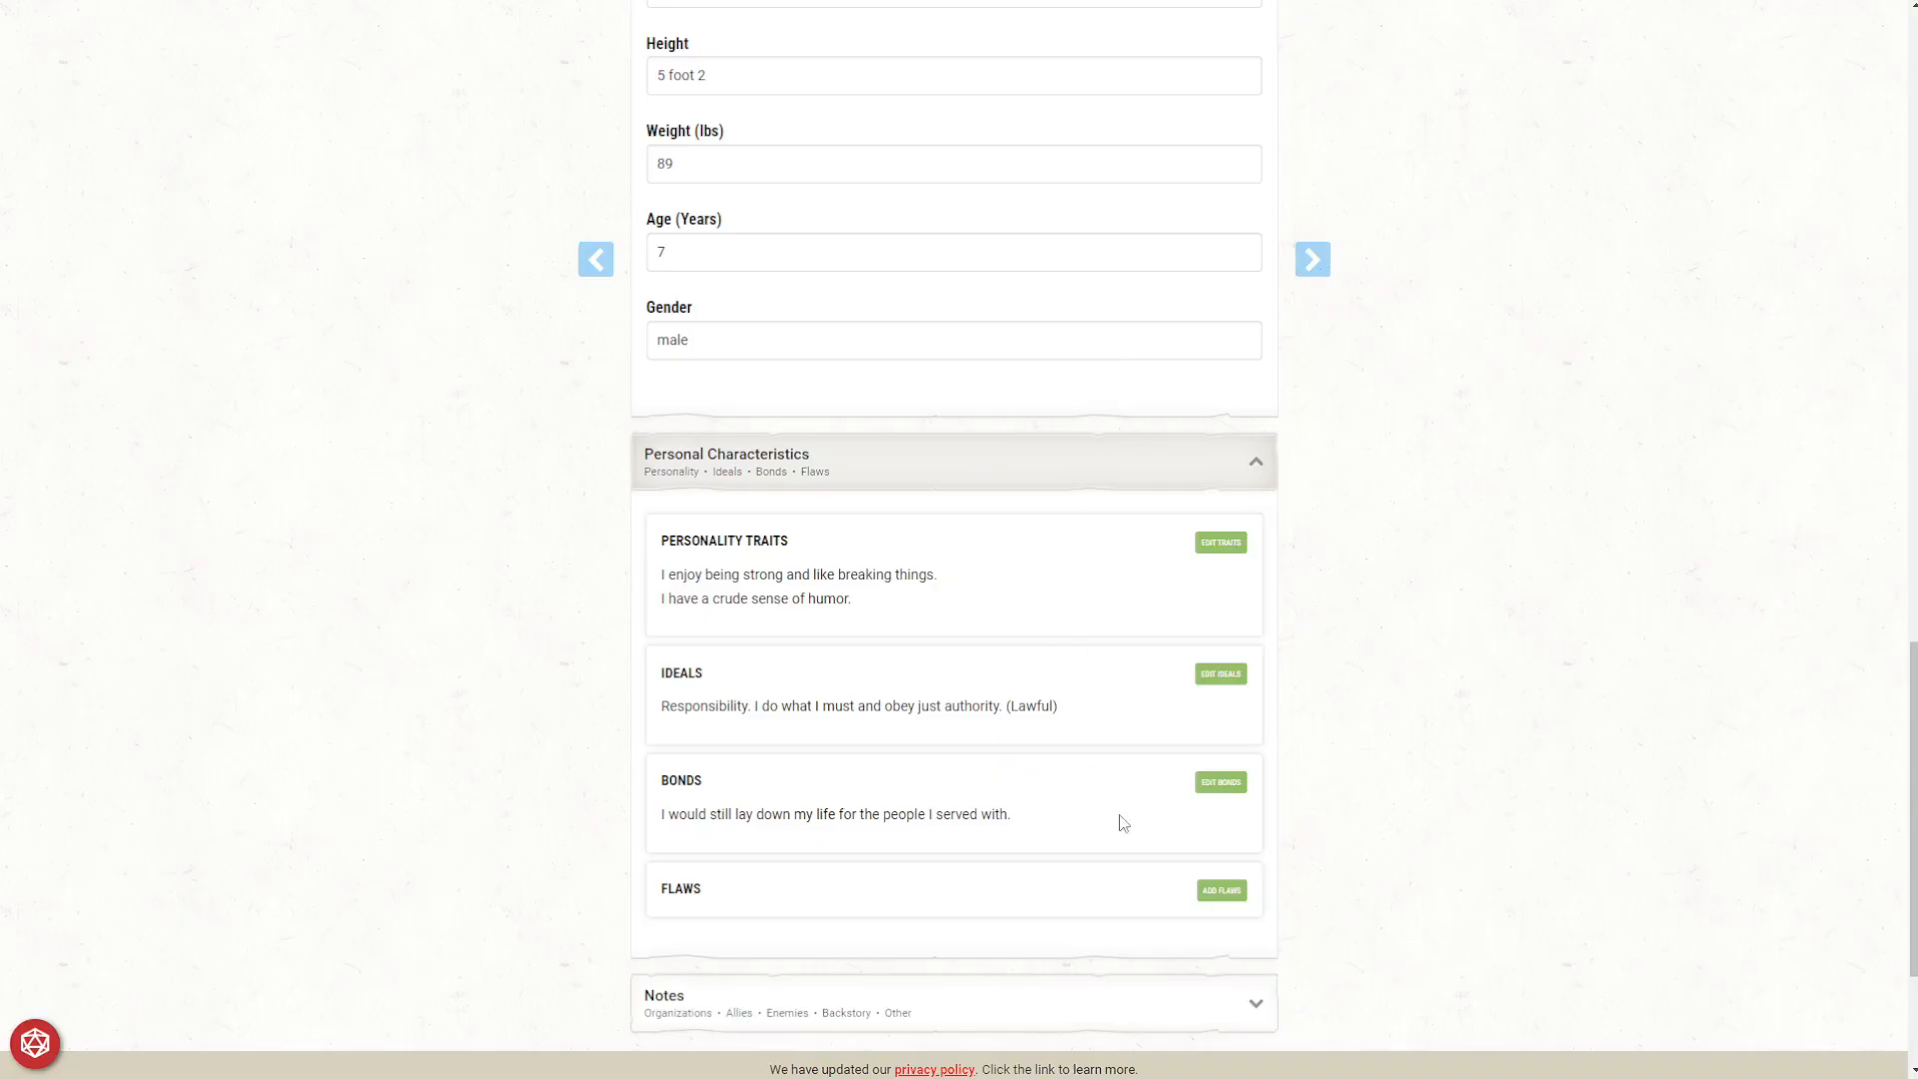
pyautogui.click(1221, 891)
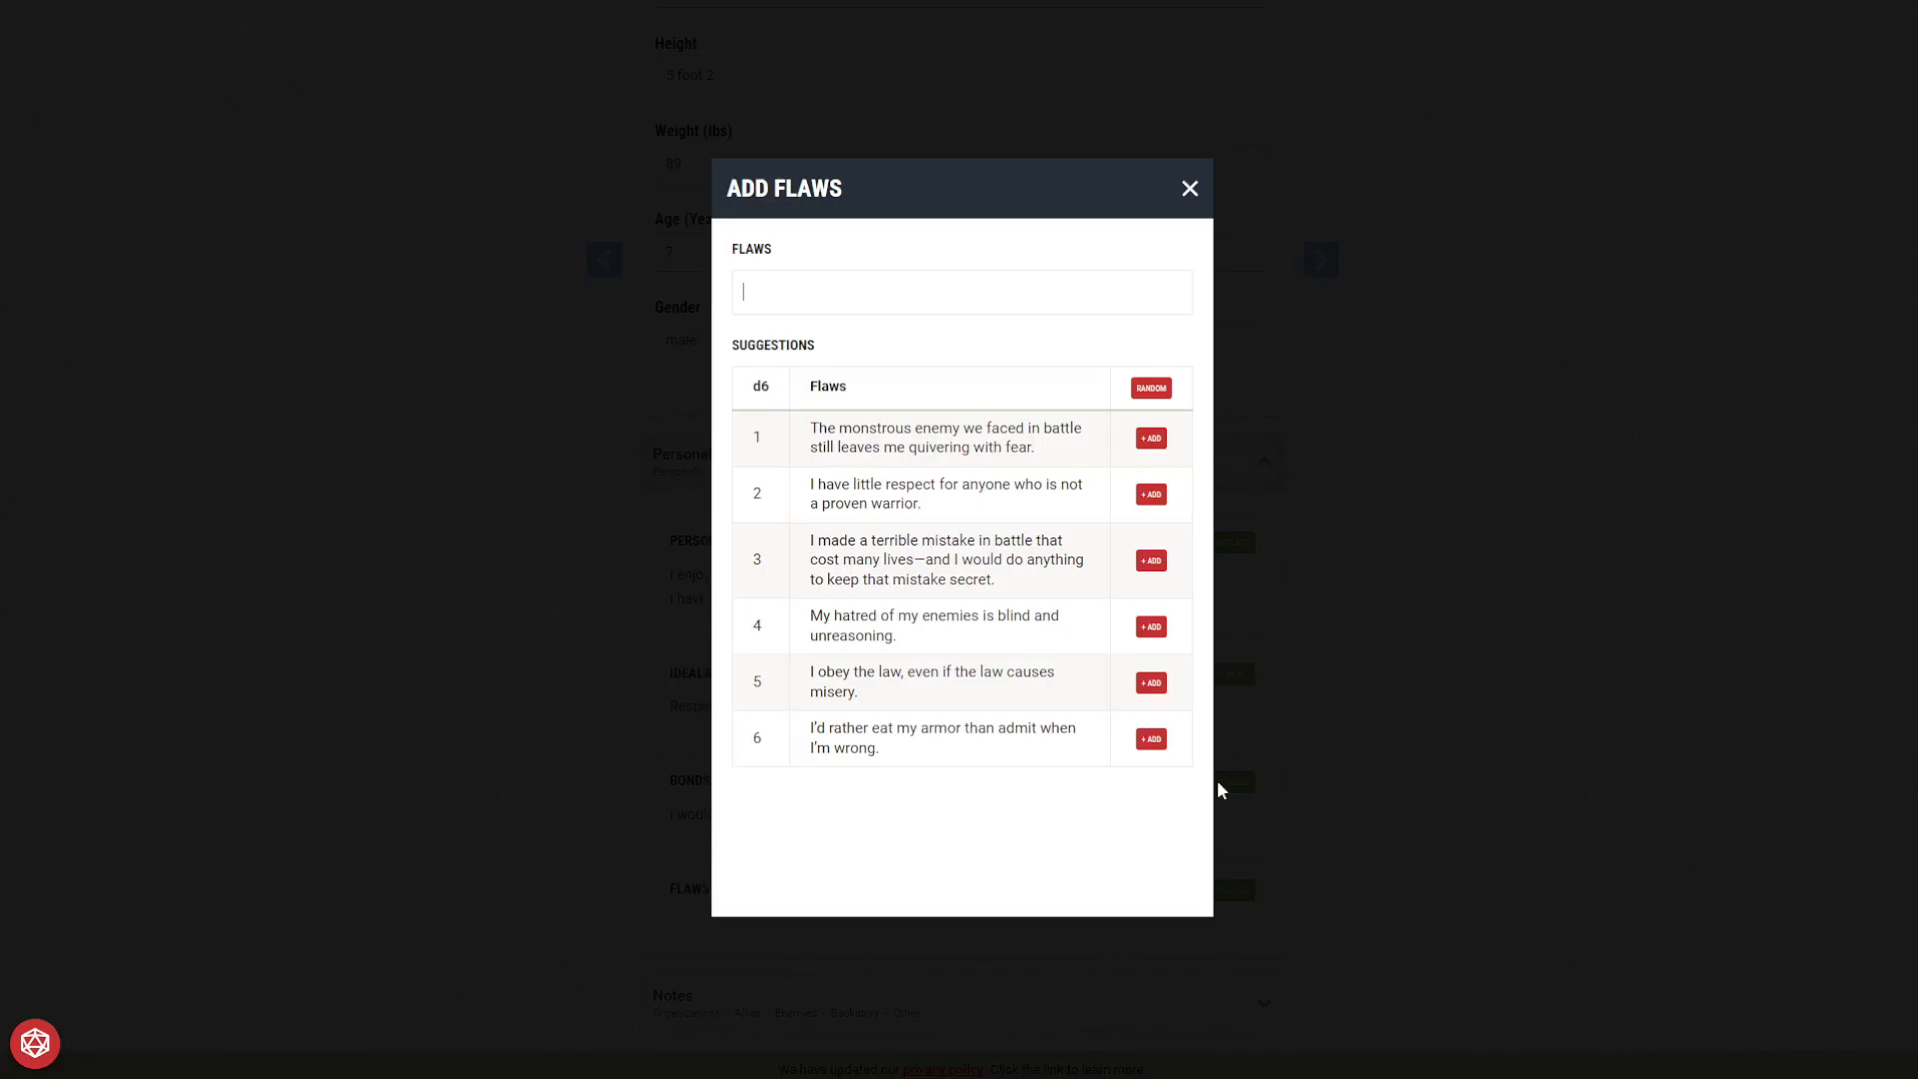
pyautogui.click(1151, 387)
pyautogui.click(1190, 188)
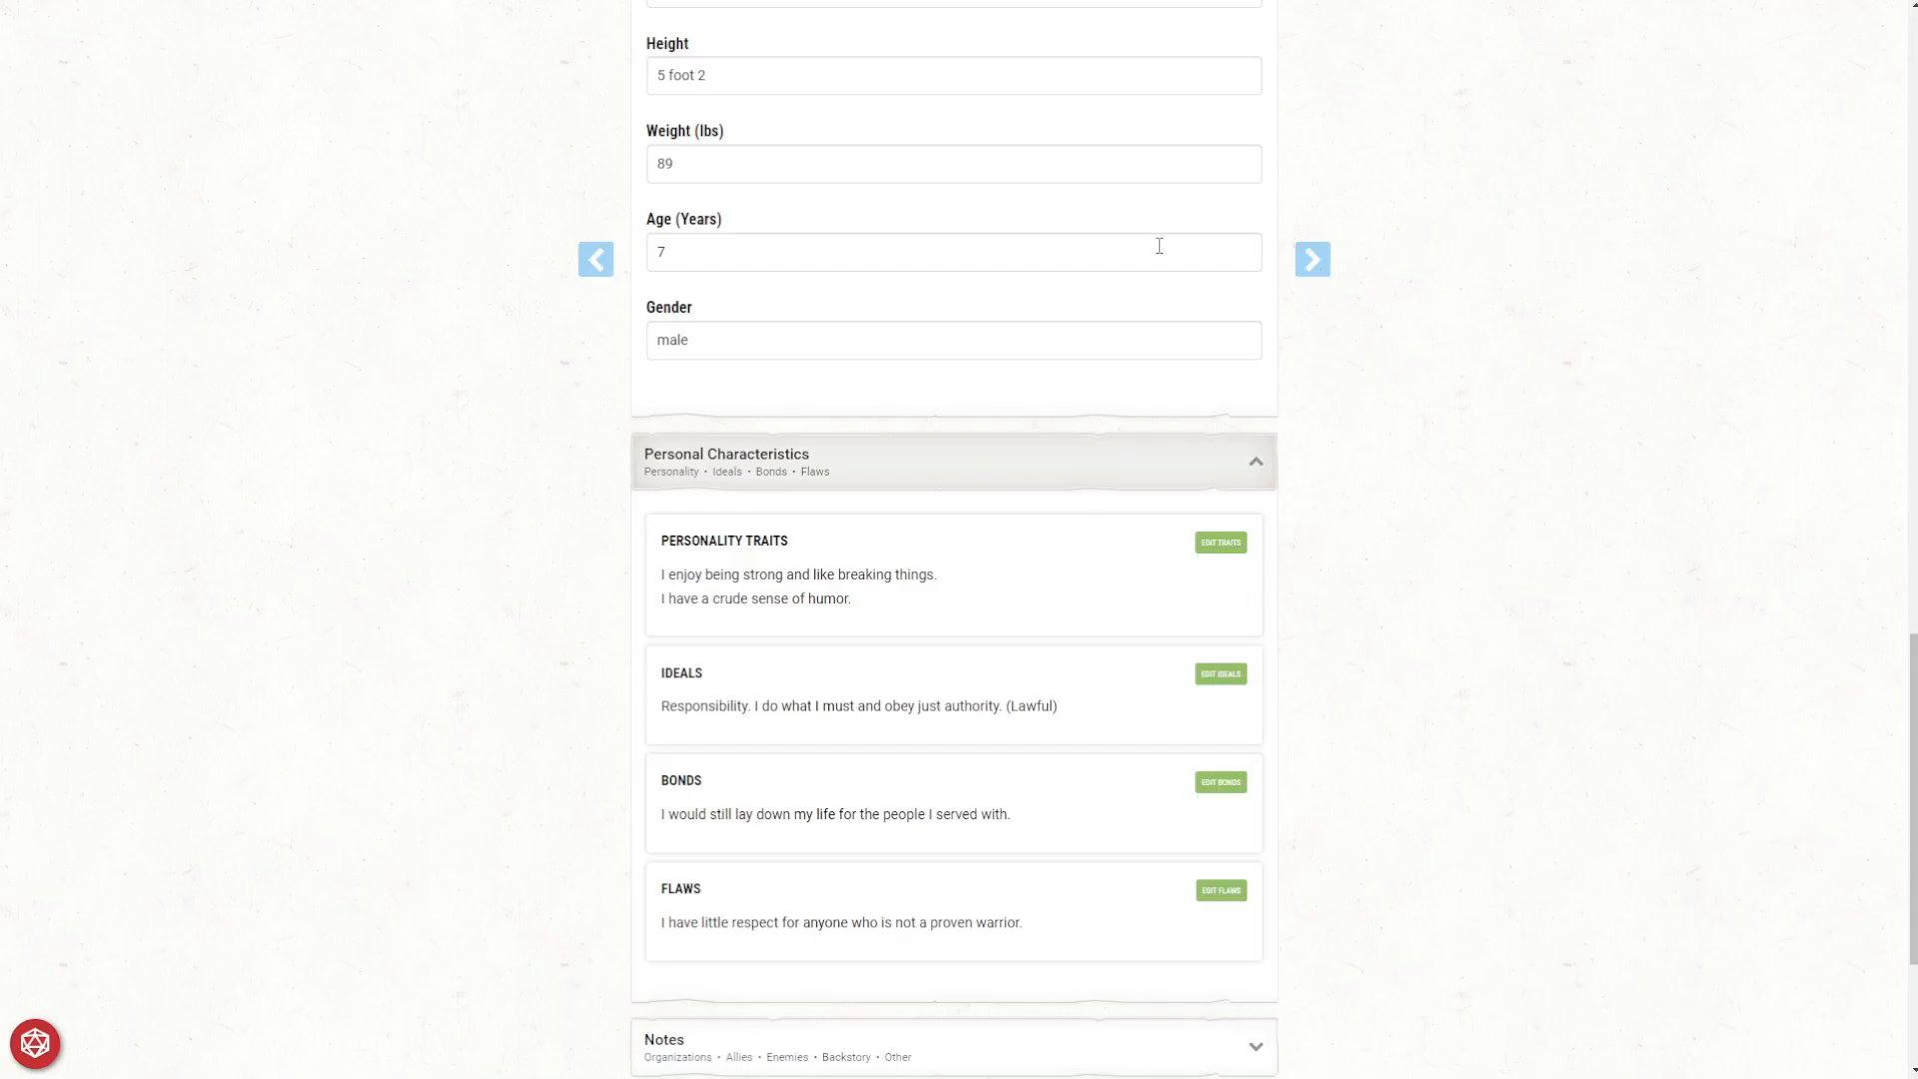
# Expand Notes and add the backstory "born a noble but became a criminal after a near death experience".
pyautogui.scroll(-3, 824, 699)
pyautogui.click(825, 760)
pyautogui.scroll(-3, 824, 758)
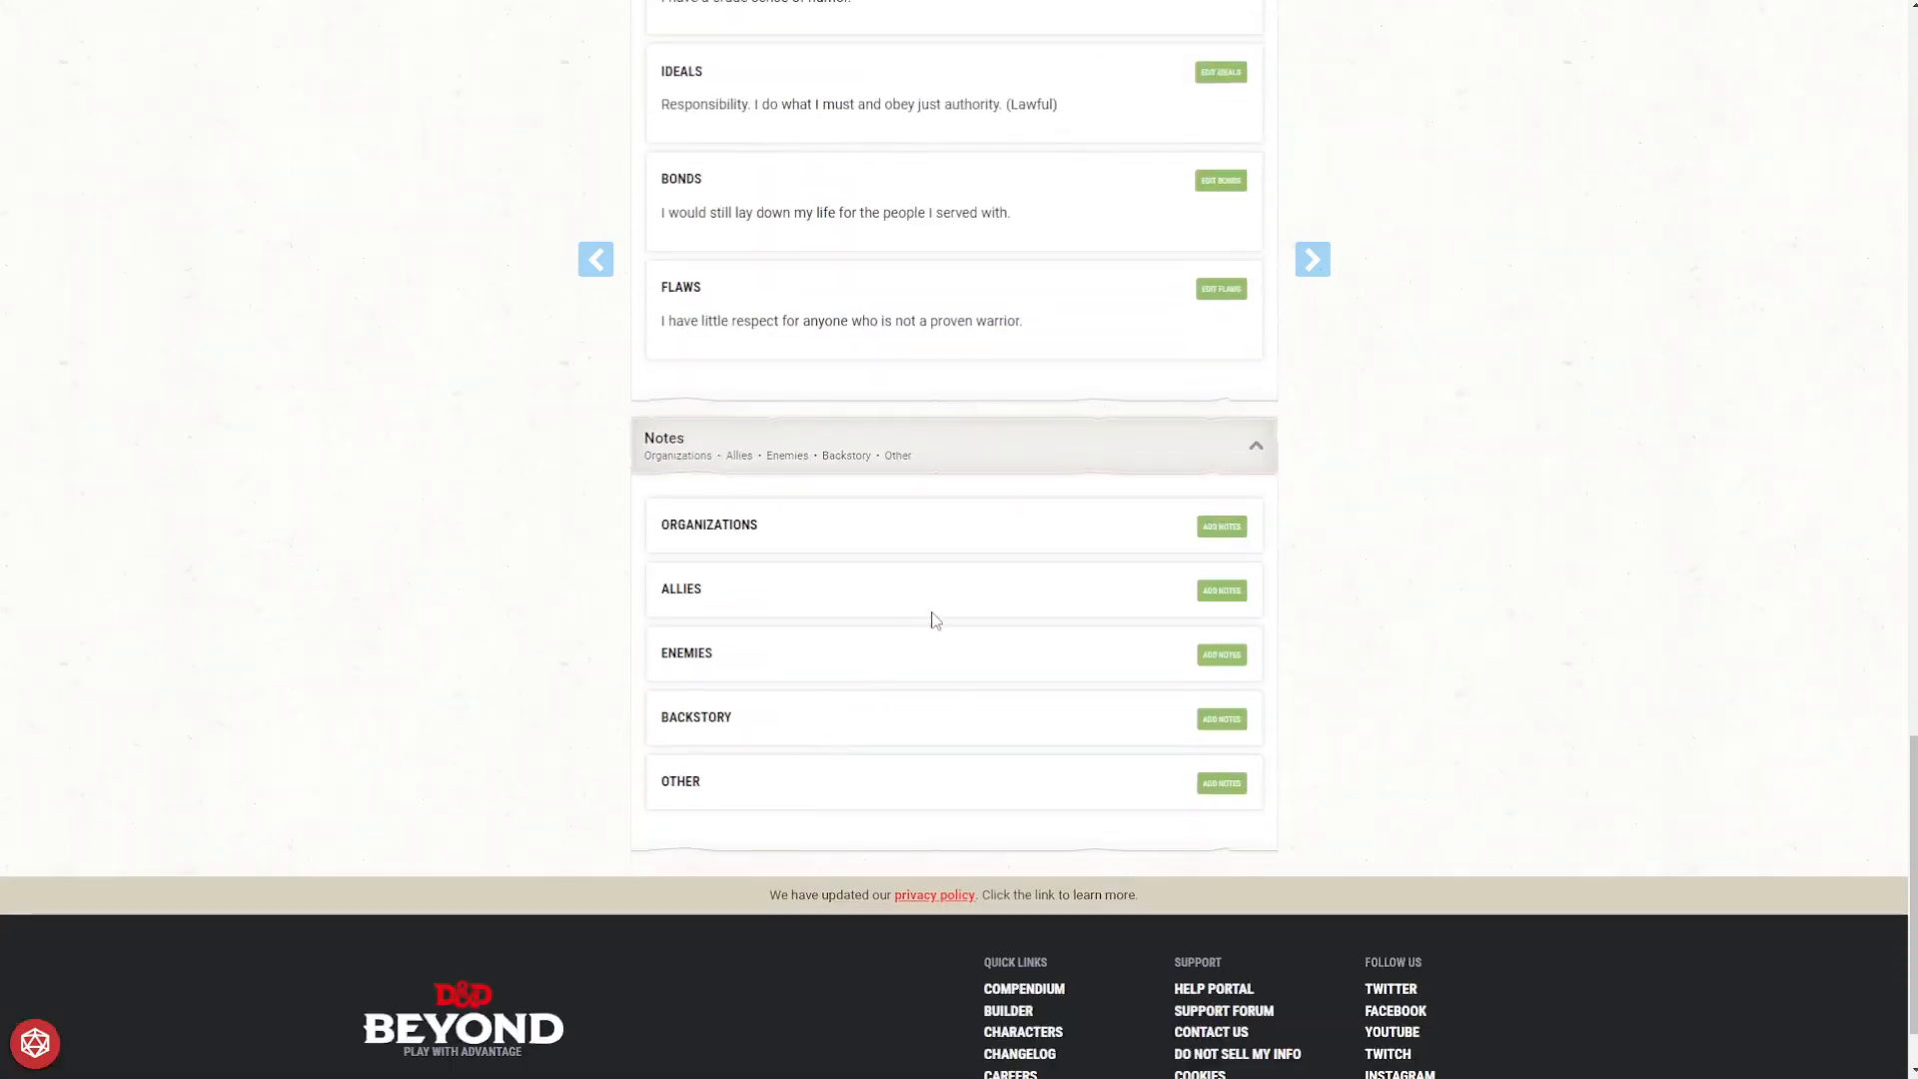
pyautogui.click(1222, 719)
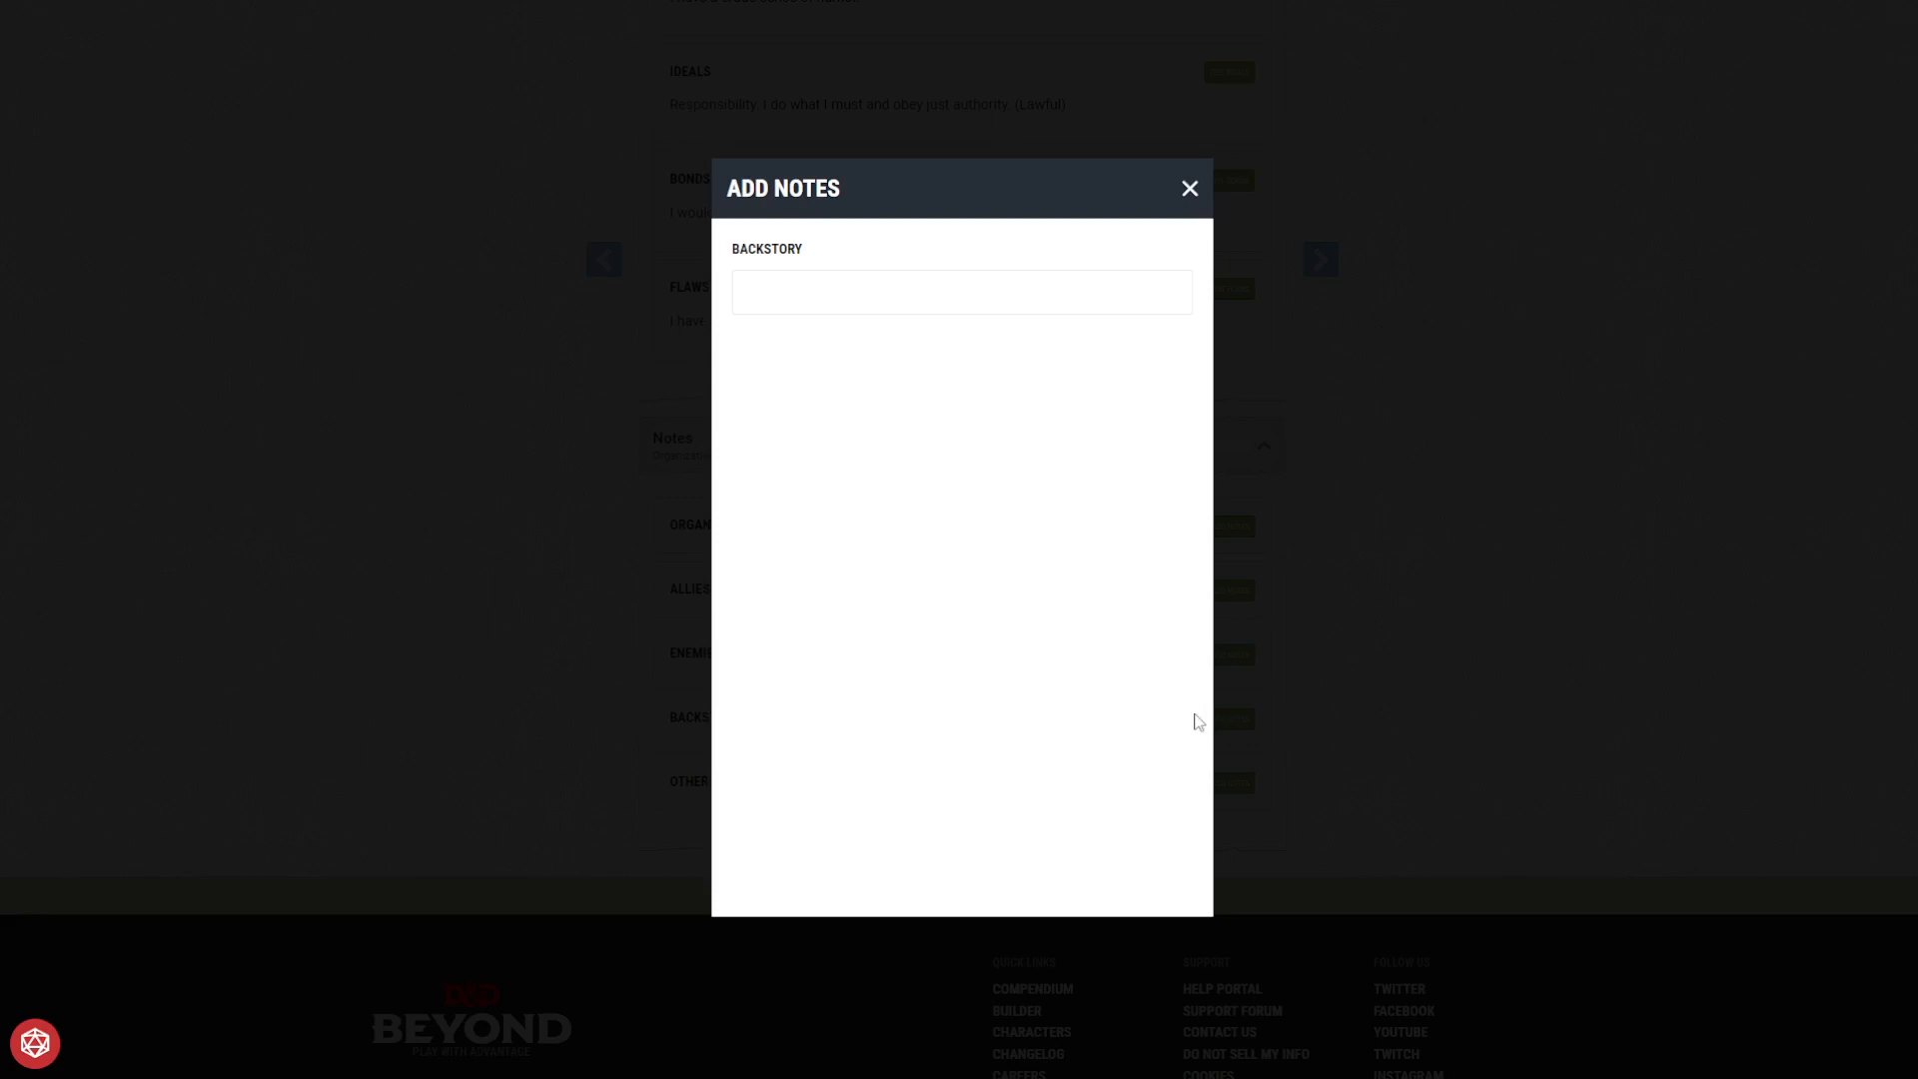
pyautogui.write('born a noble but became')
pyautogui.write('a criminal after ')
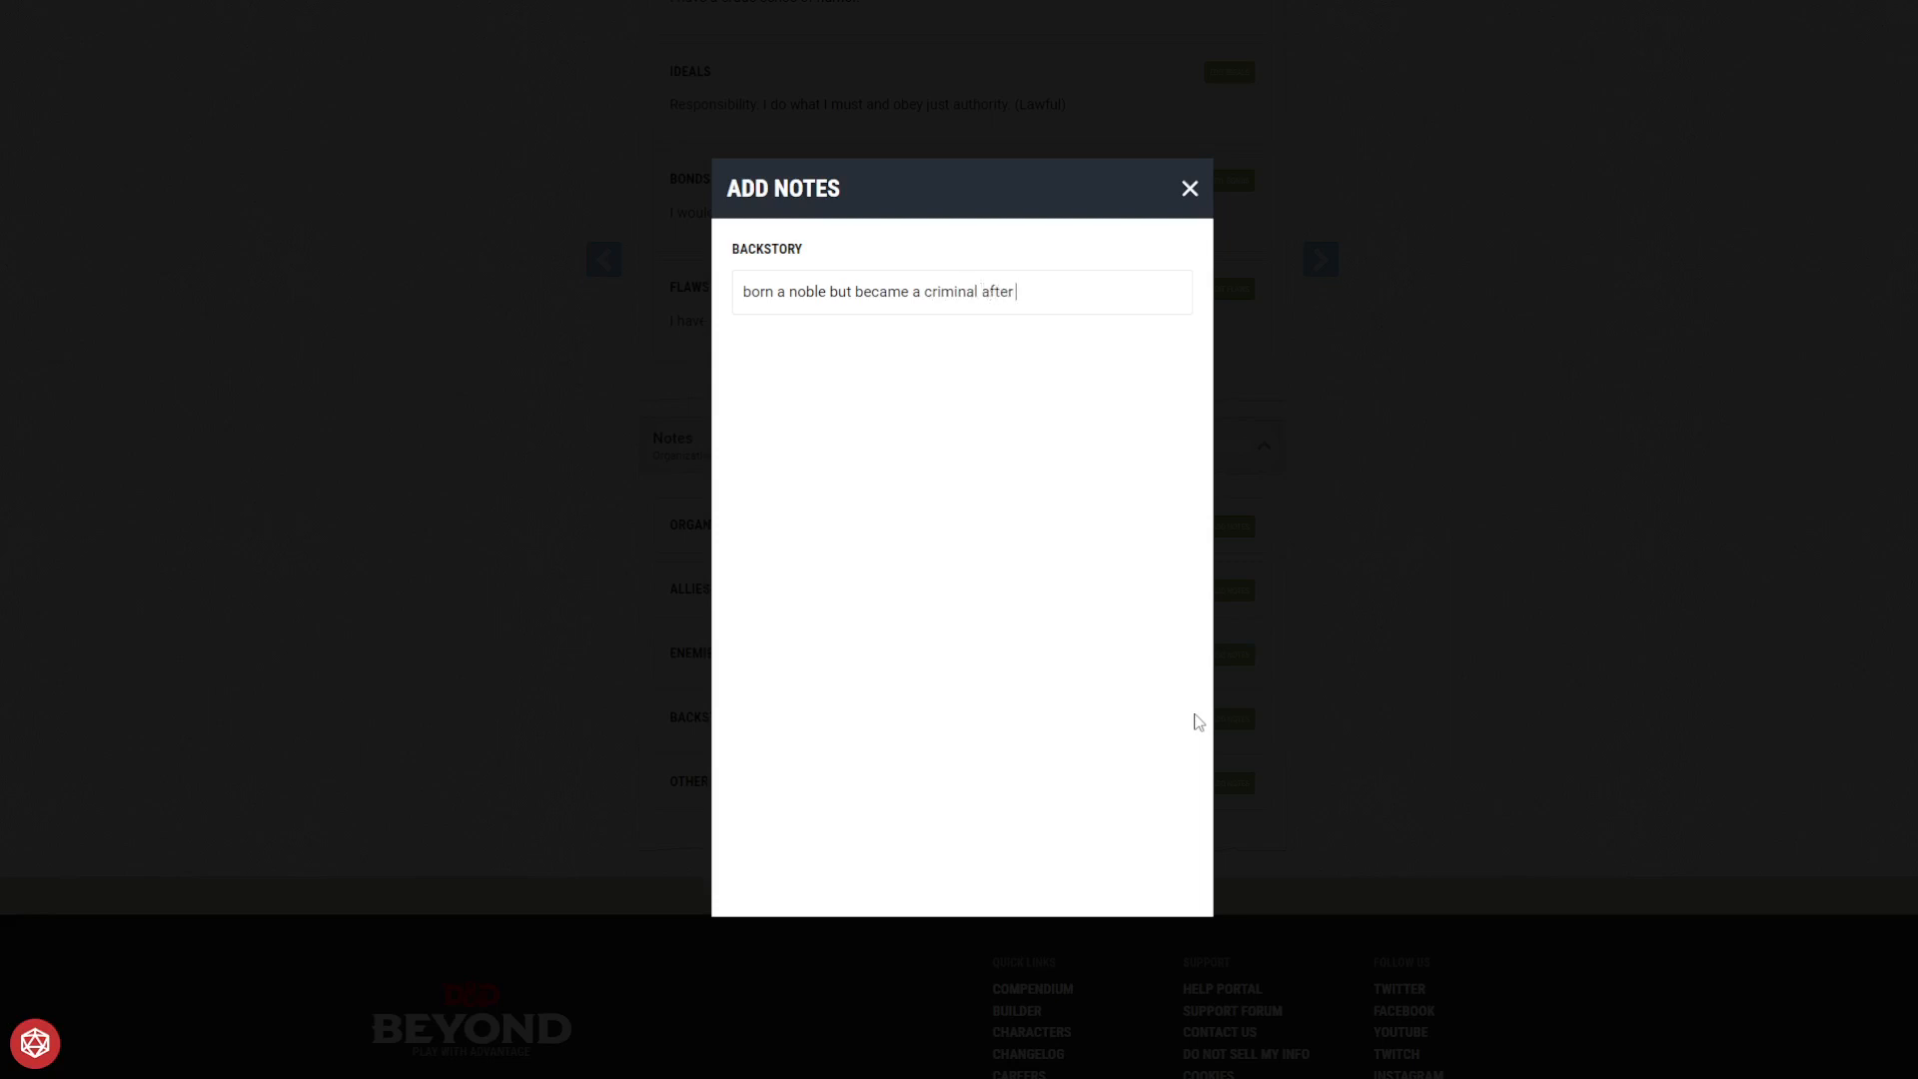
pyautogui.write('k')
pyautogui.write(' a nea')
pyautogui.write('r dea')
pyautogui.write('th expirience')
pyautogui.rightClick(1139, 287)
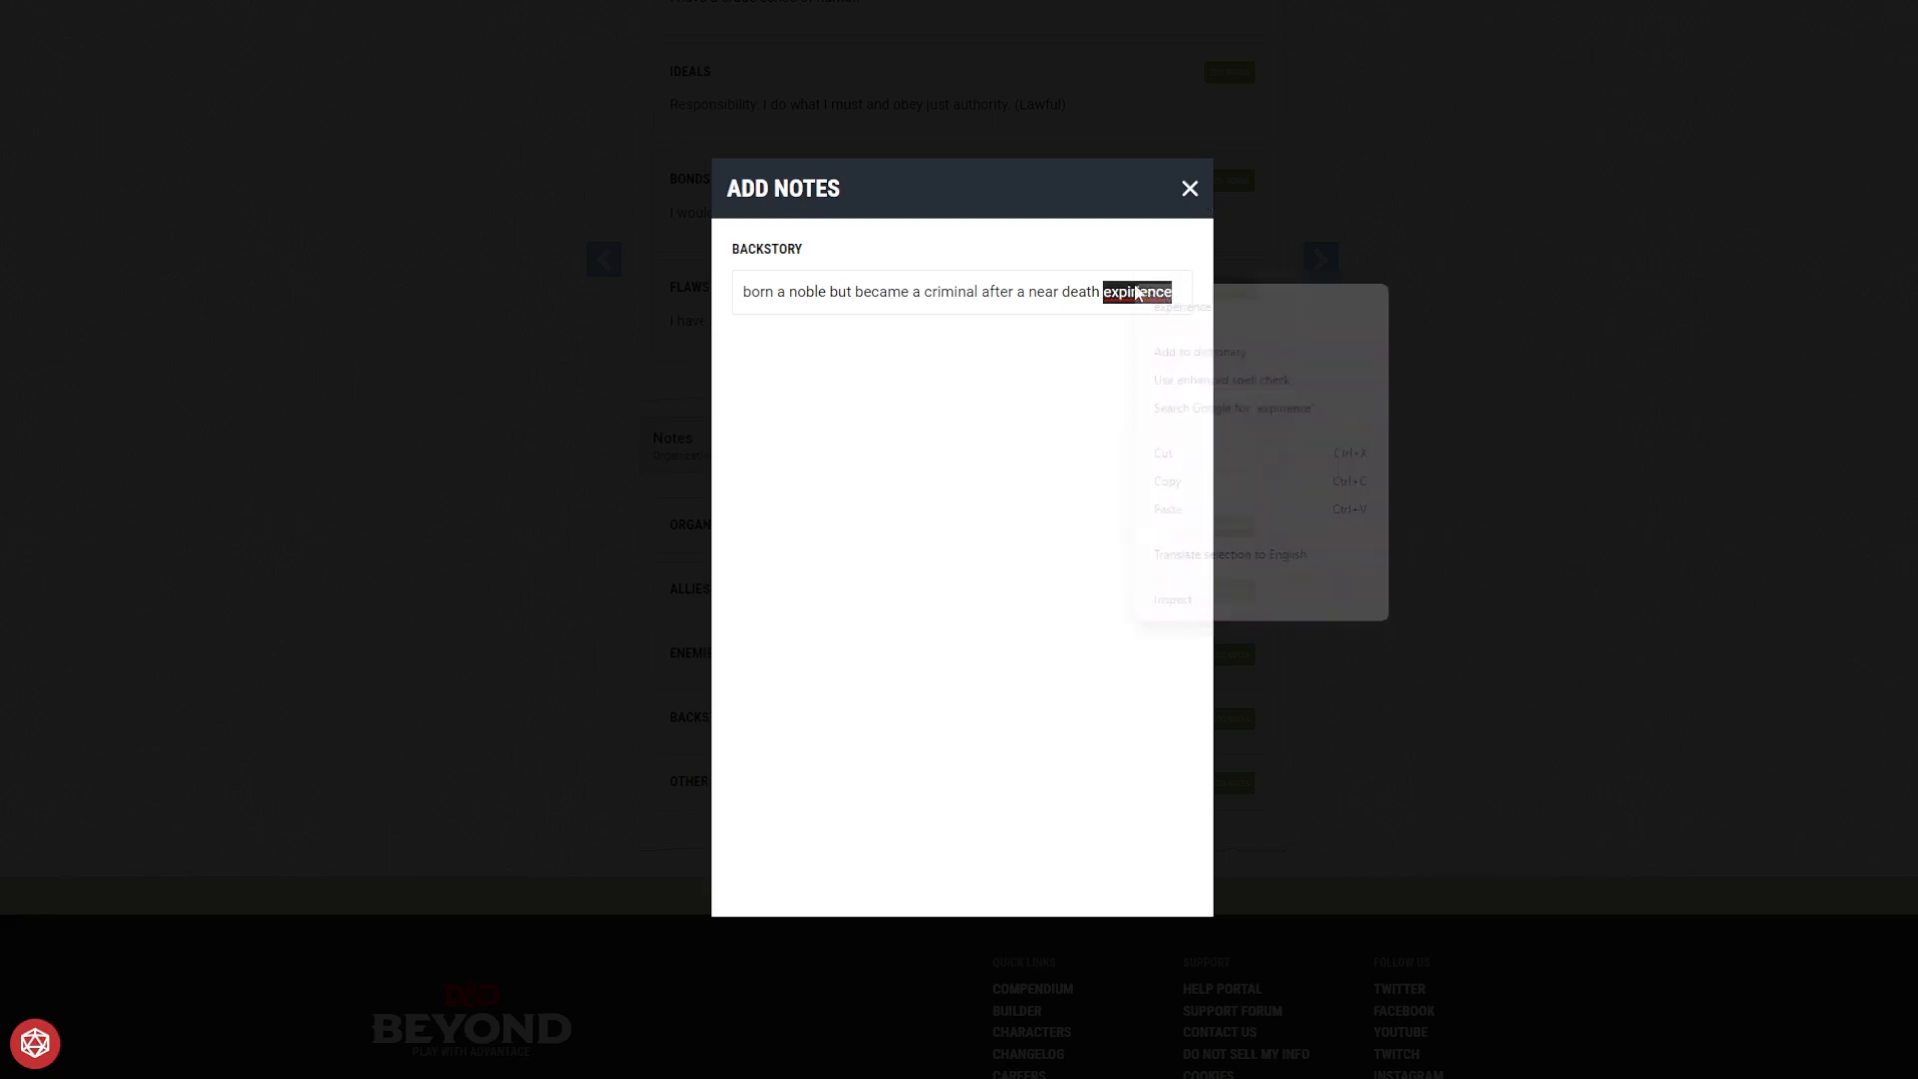
pyautogui.click(1164, 302)
pyautogui.click(1189, 191)
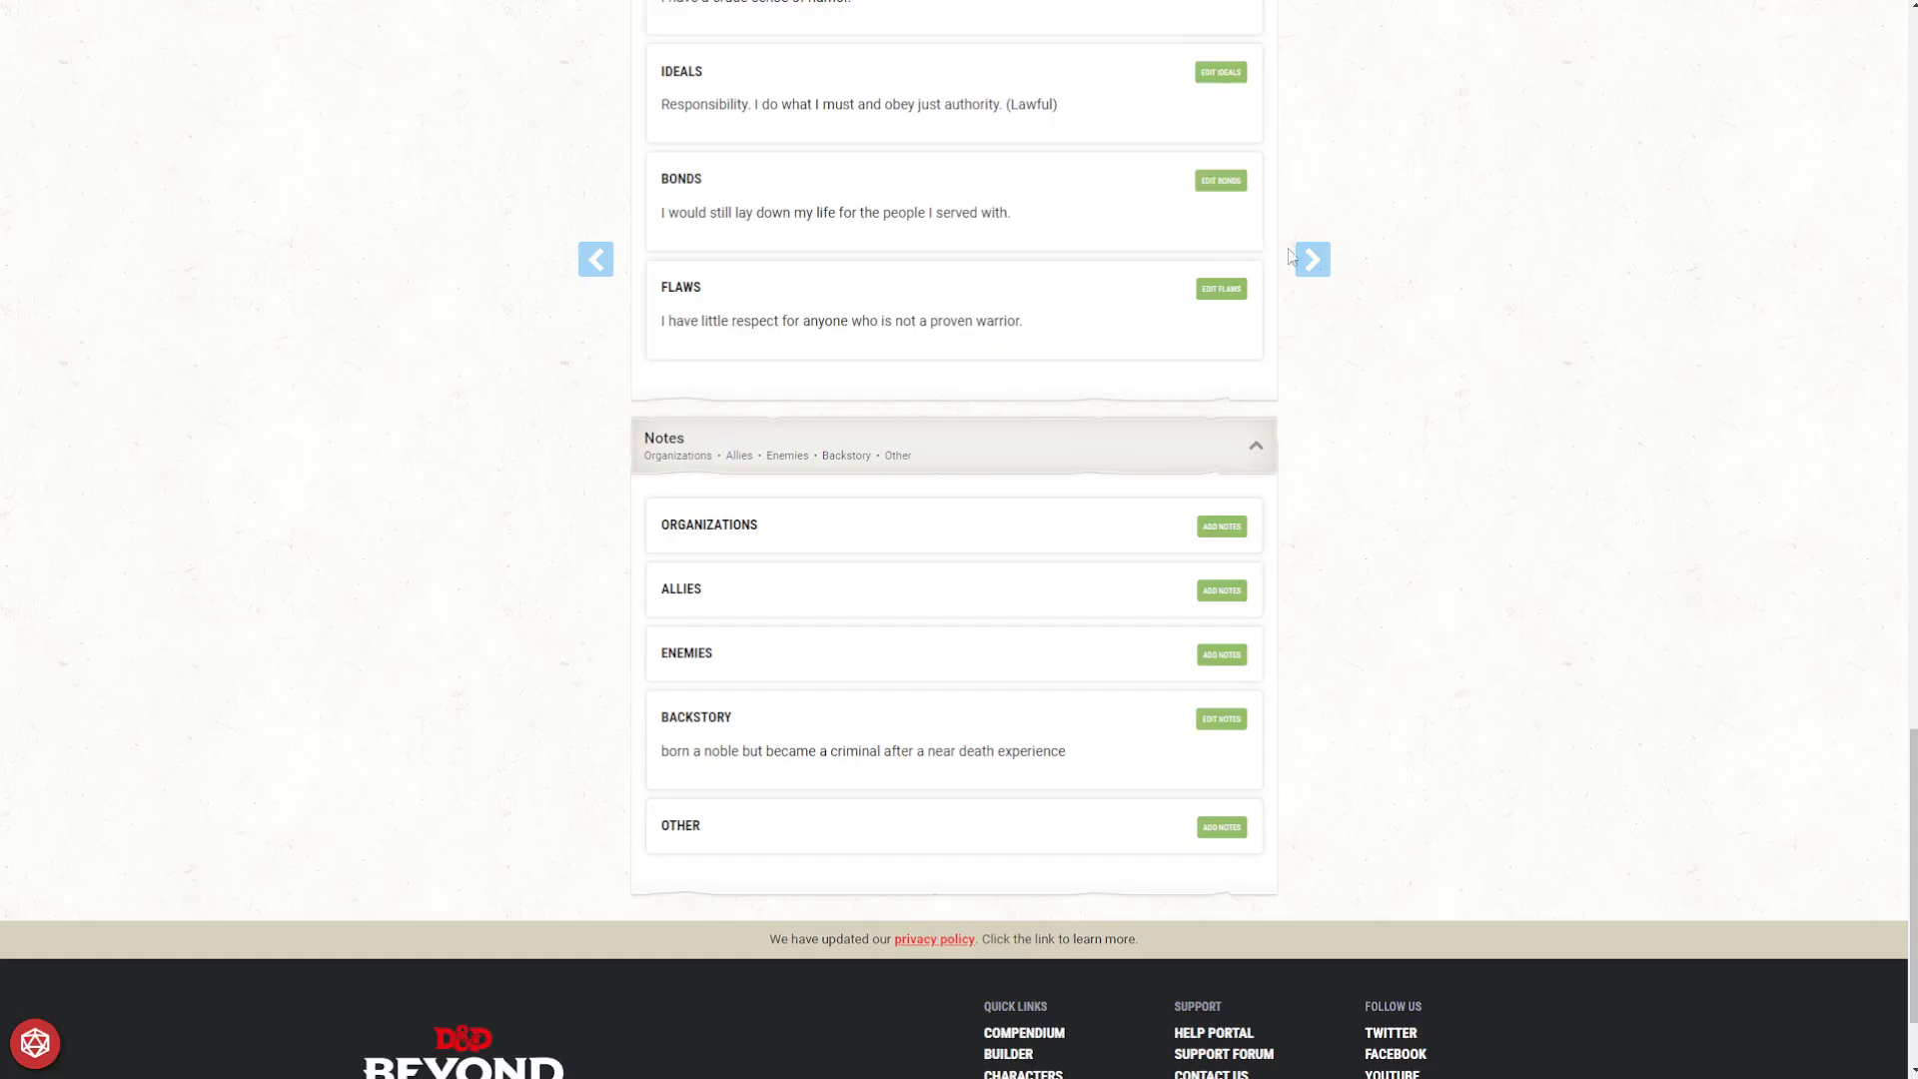
# Continue past the equipment page to the end of the builder and open the finished character sheet.
pyautogui.click(1301, 264)
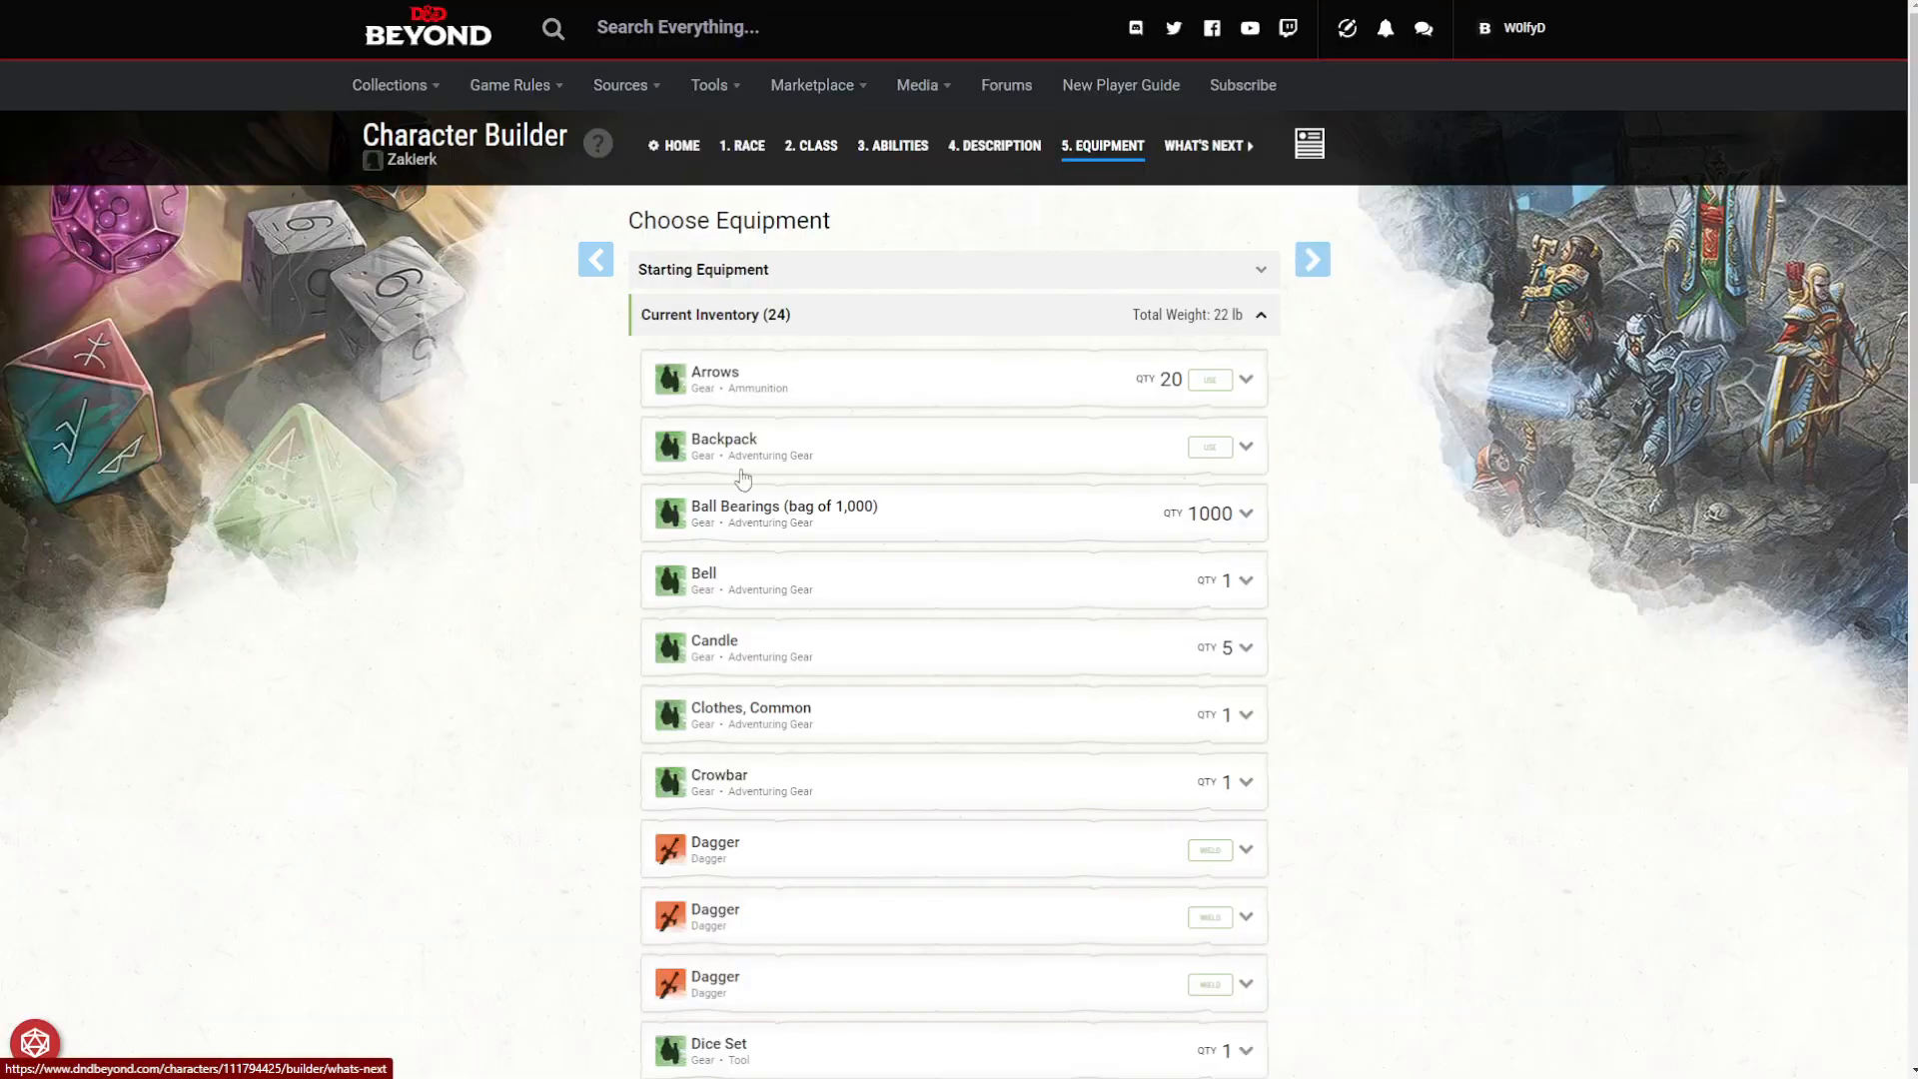
pyautogui.click(1302, 268)
pyautogui.click(880, 298)
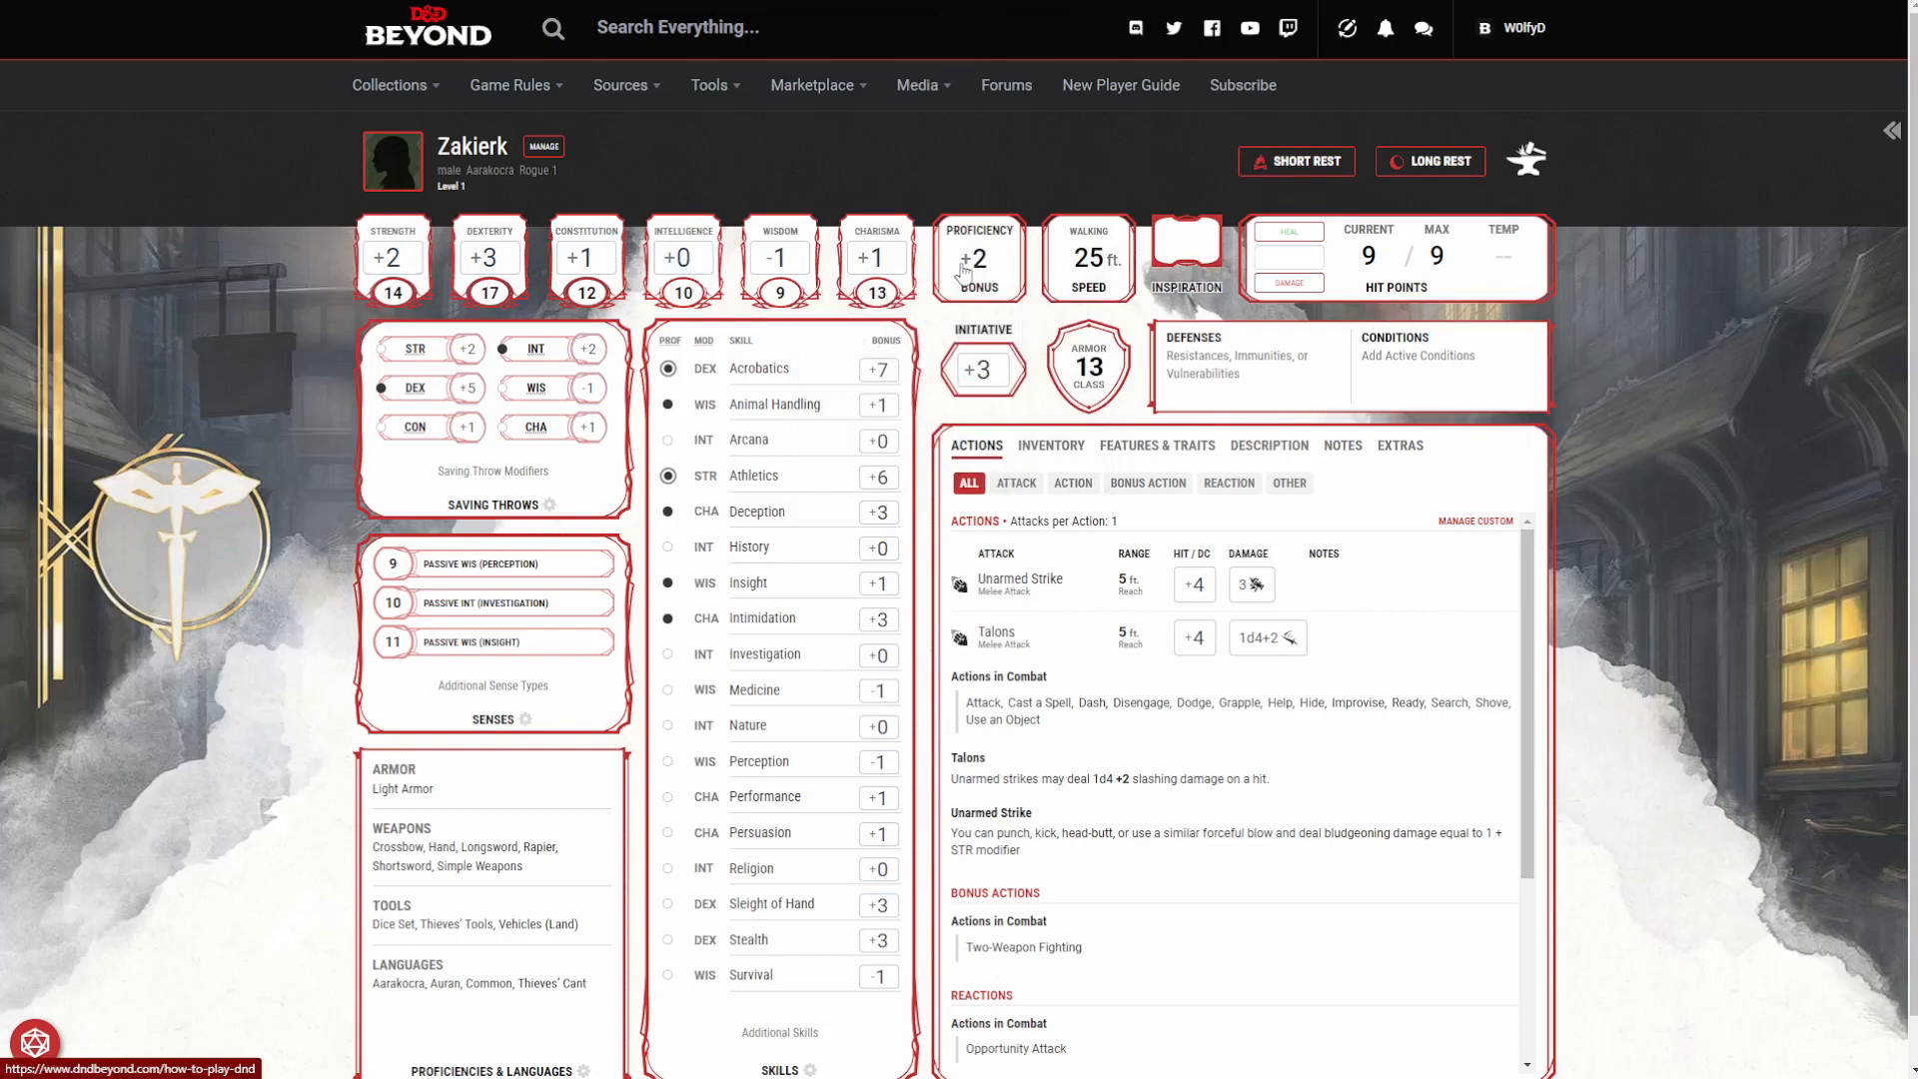
pyautogui.scroll(-4, 1059, 550)
pyautogui.scroll(4, 1275, 668)
# Roll an Insight check and take a screen snip of the rolled die.
pyautogui.click(879, 584)
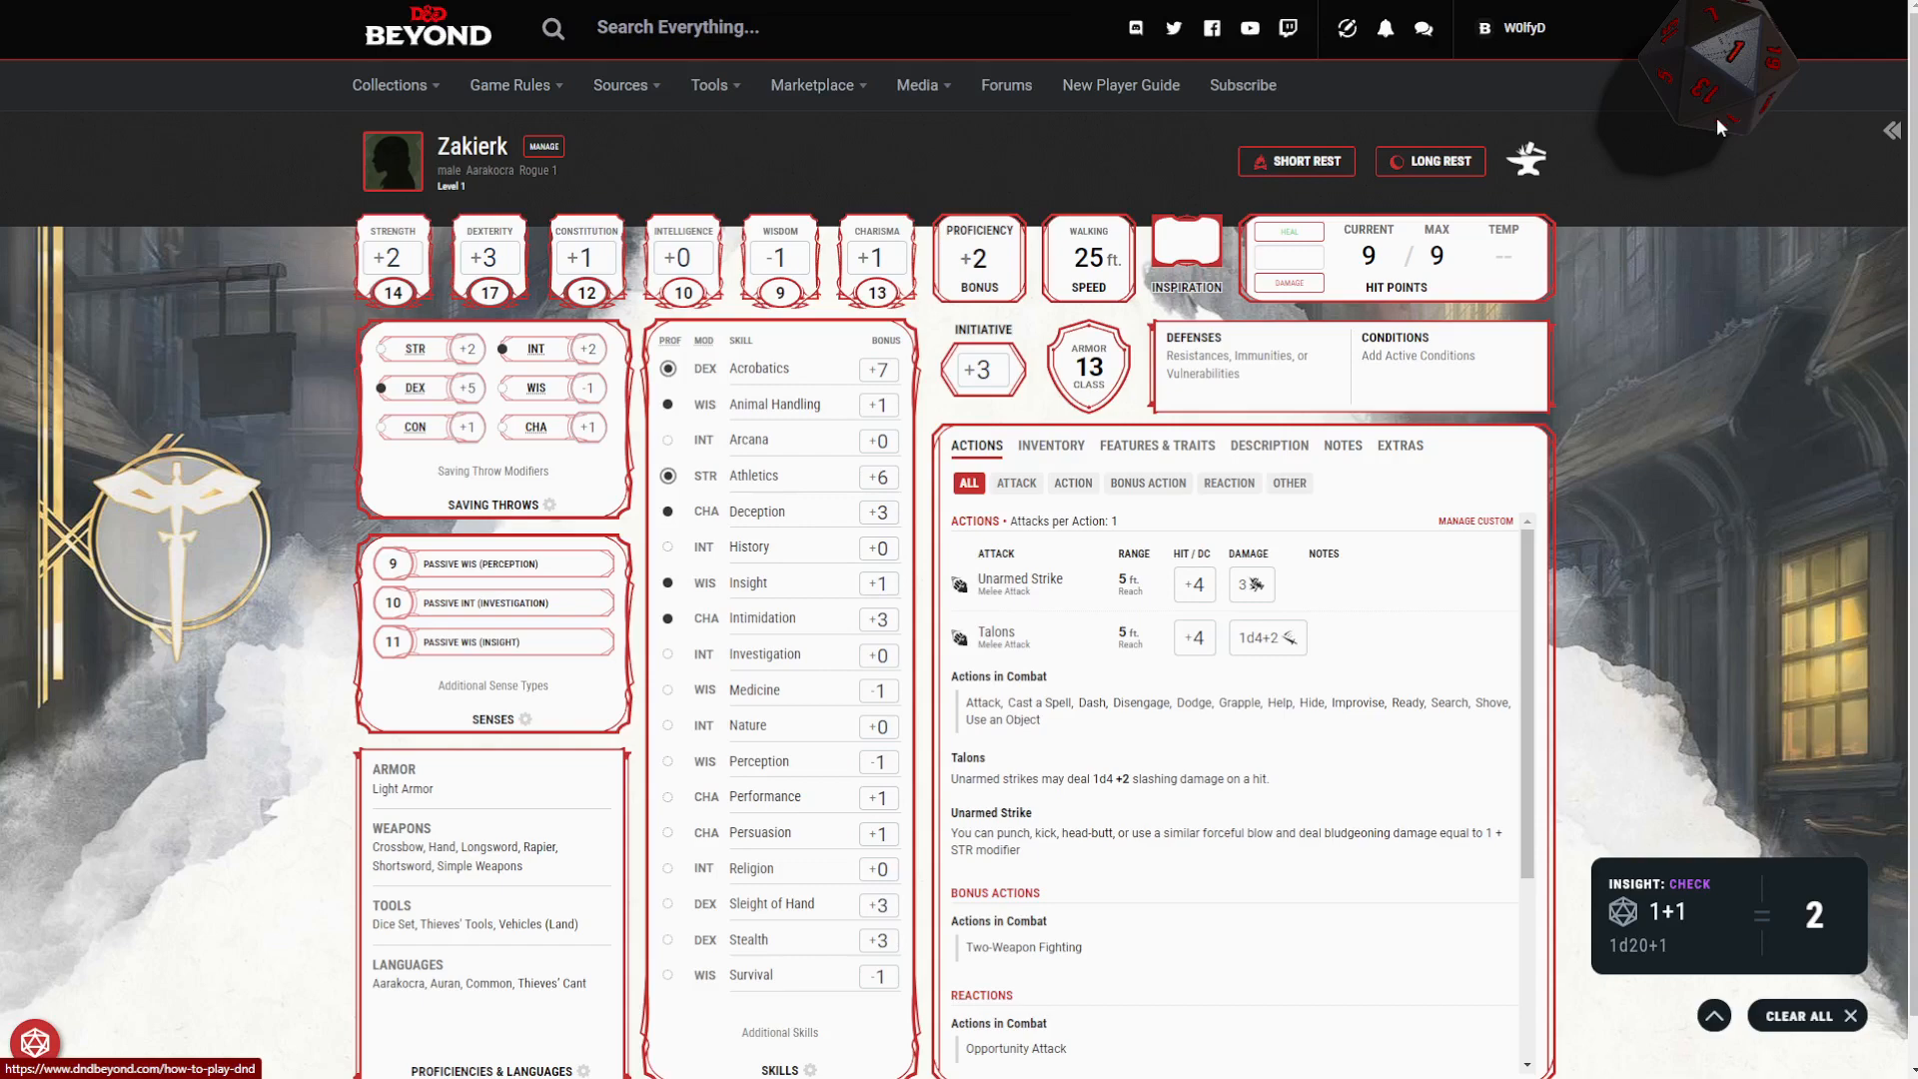
pyautogui.press('super+shift+s')
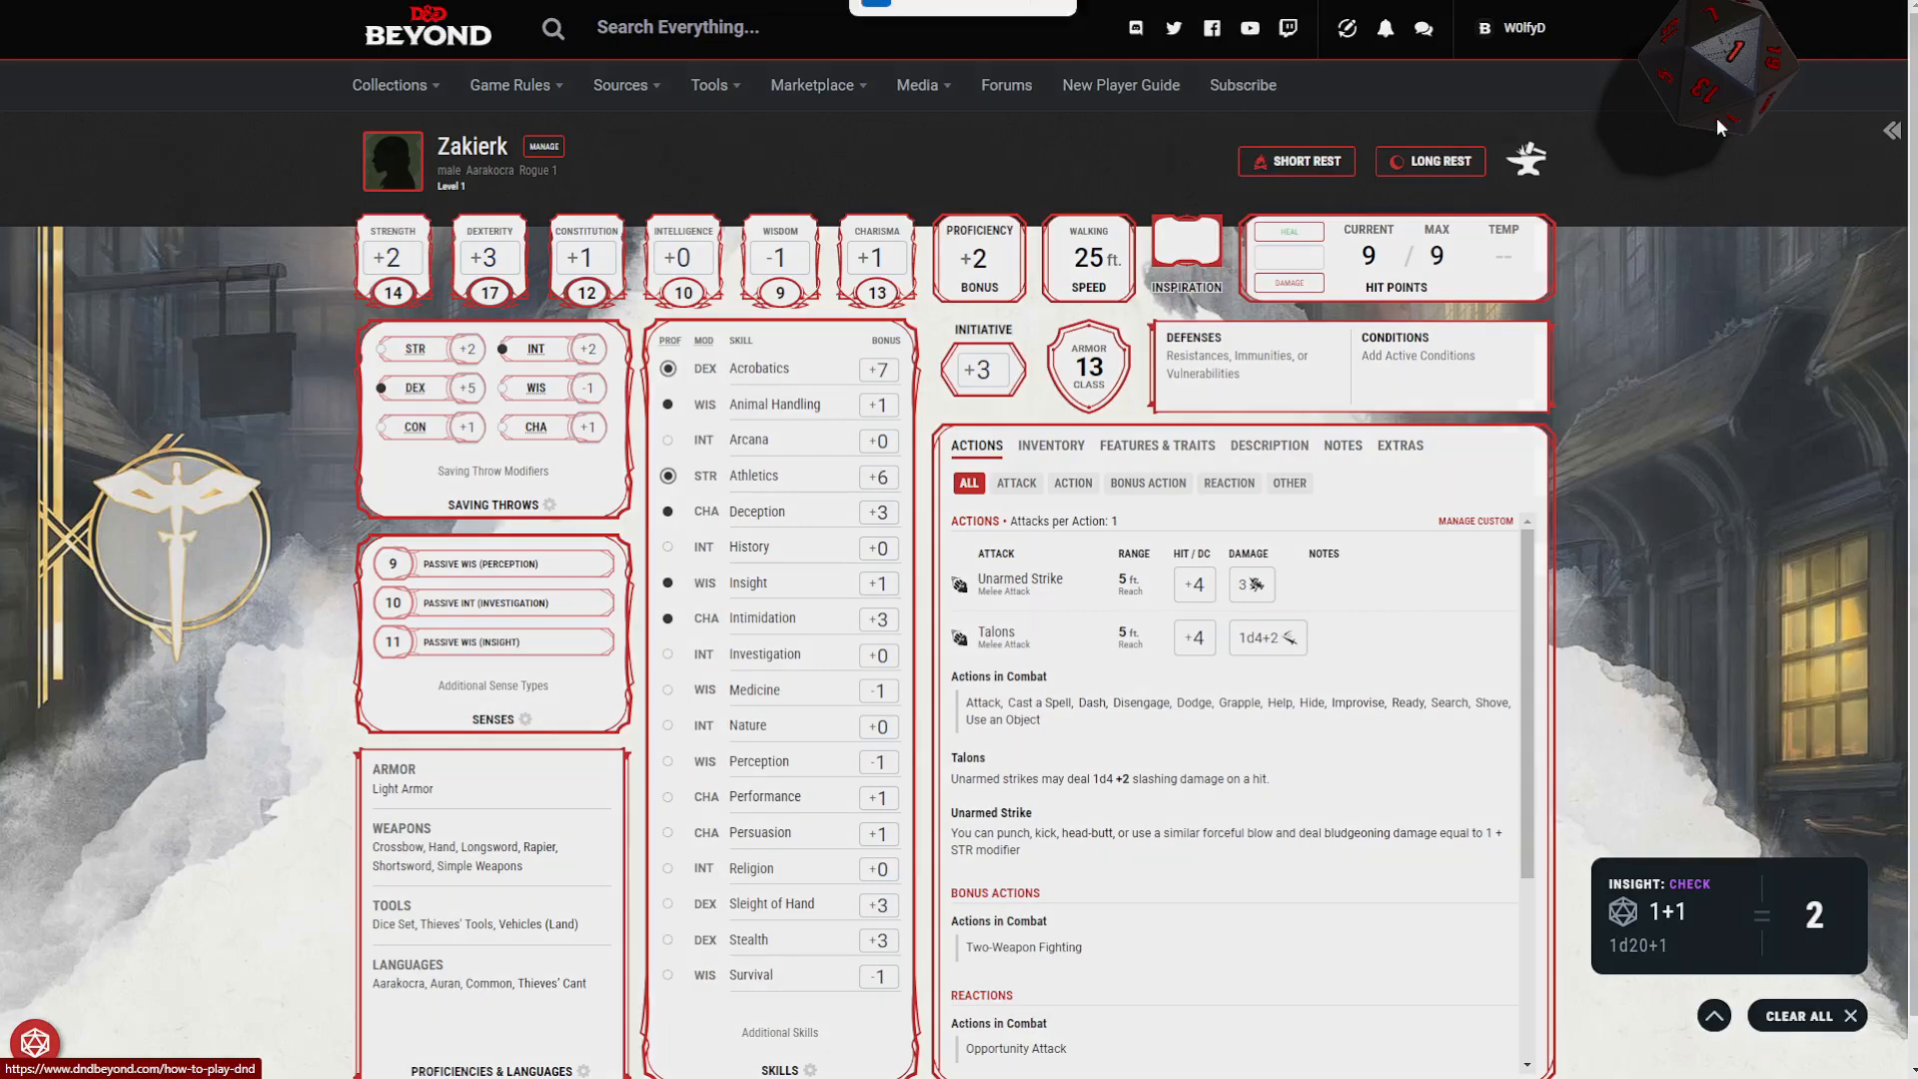
pyautogui.moveTo(1545, 167); pyautogui.dragTo(1874, 4)
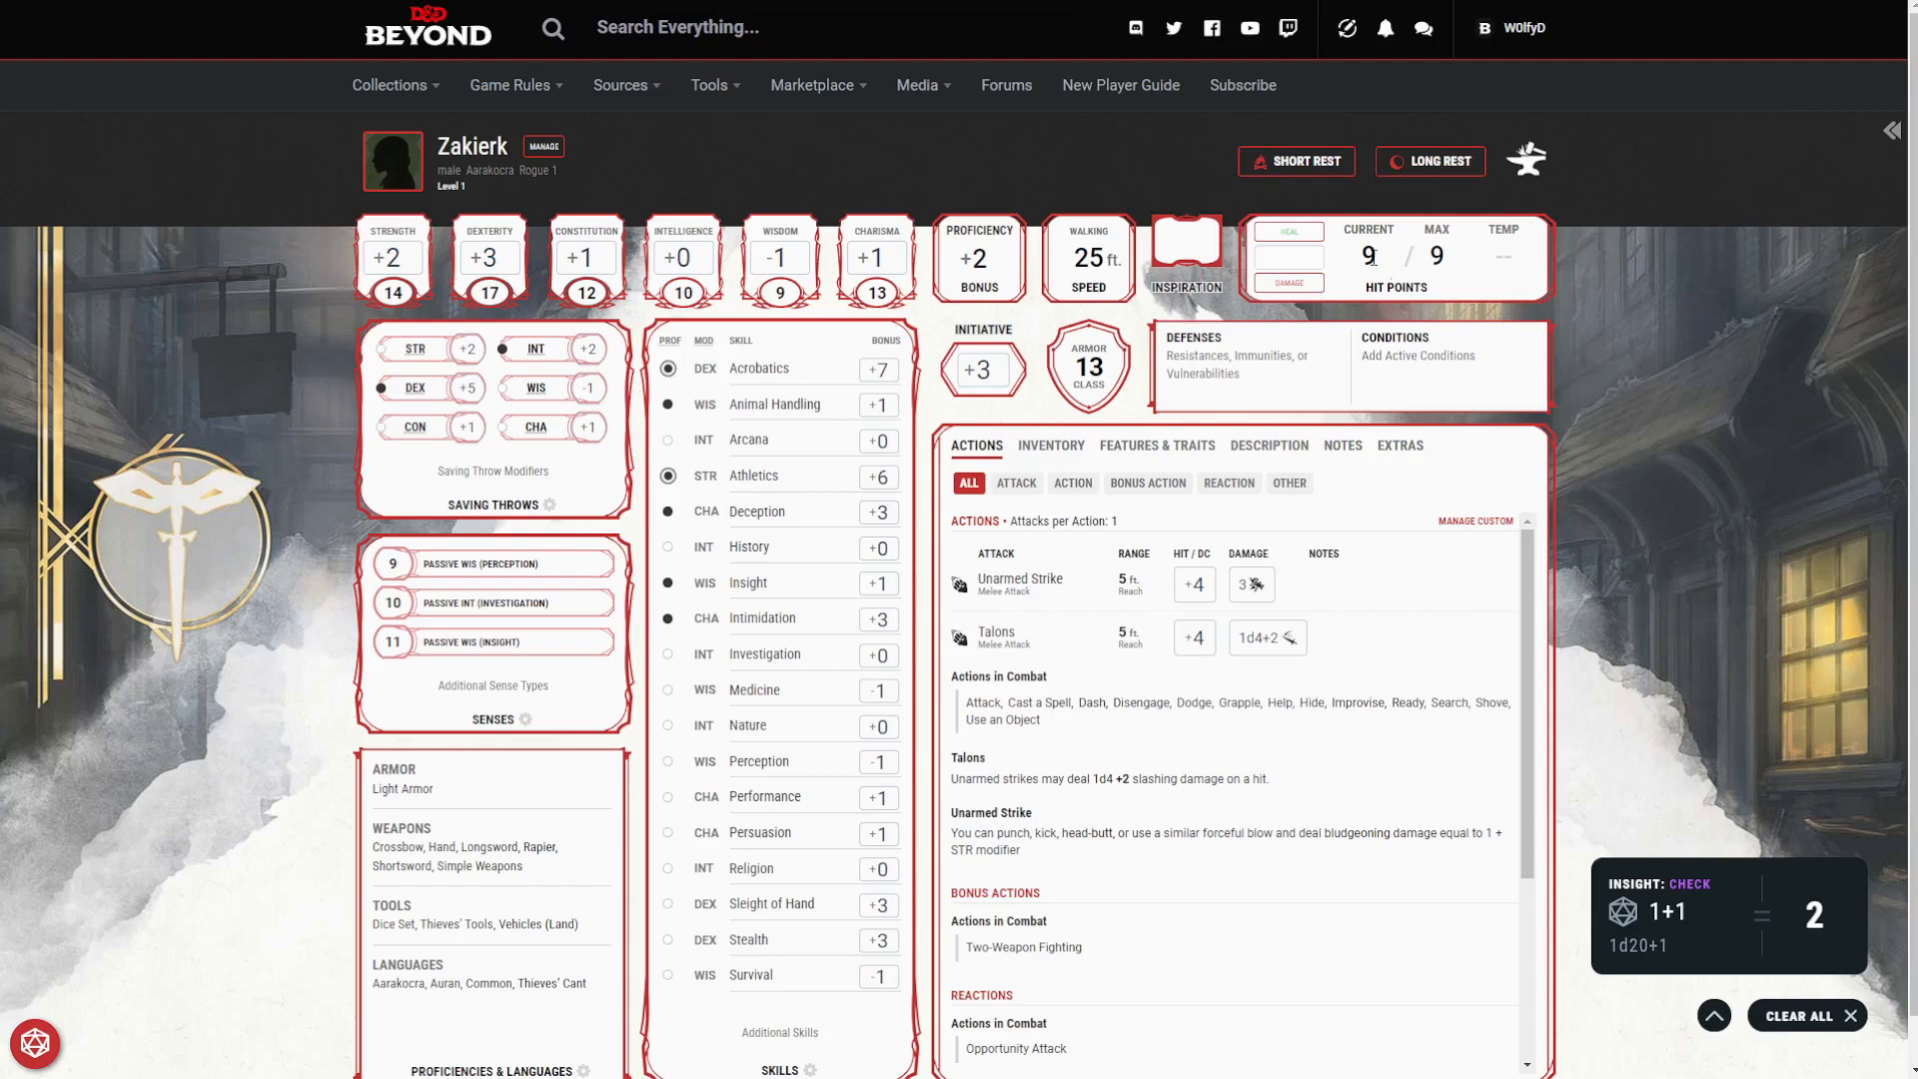
# Roll a Charisma check, the Unarmed Strike's chance to hit and the Talons' damage.
pyautogui.click(877, 258)
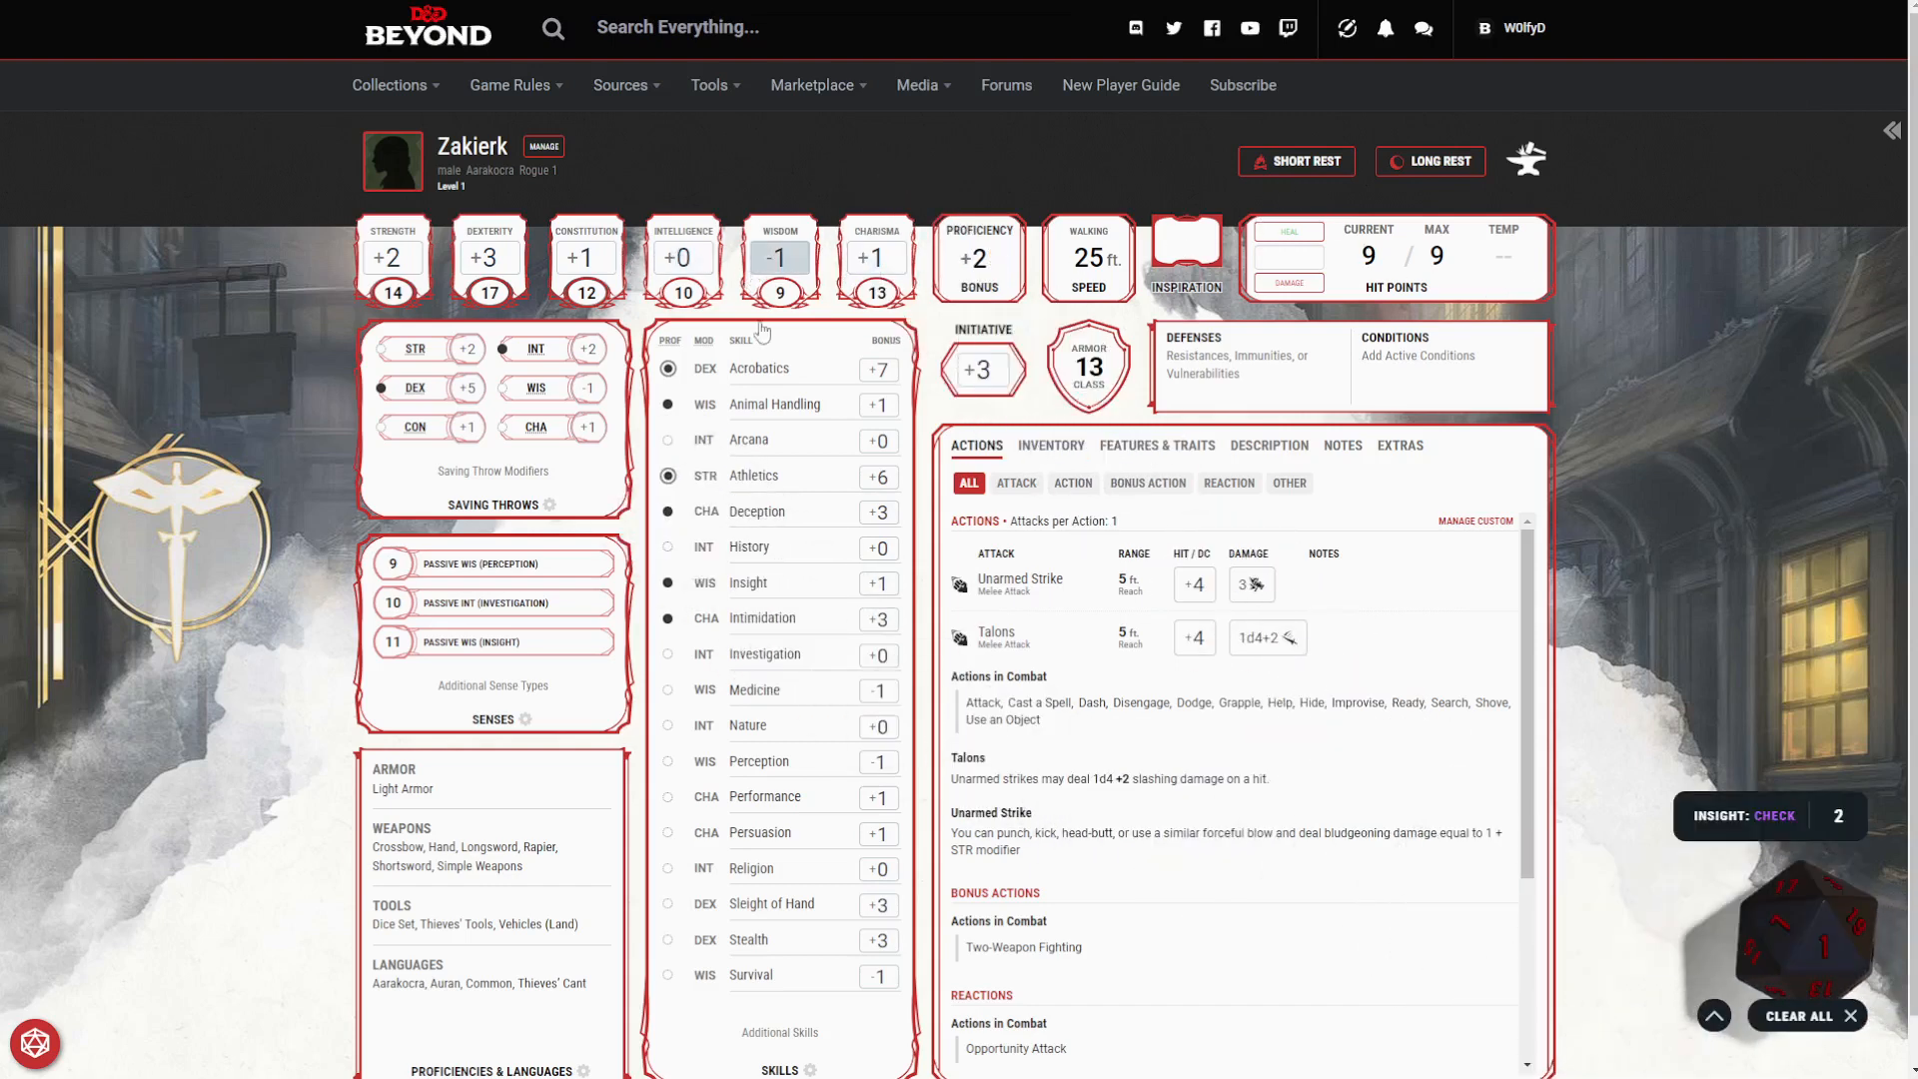
pyautogui.click(1195, 584)
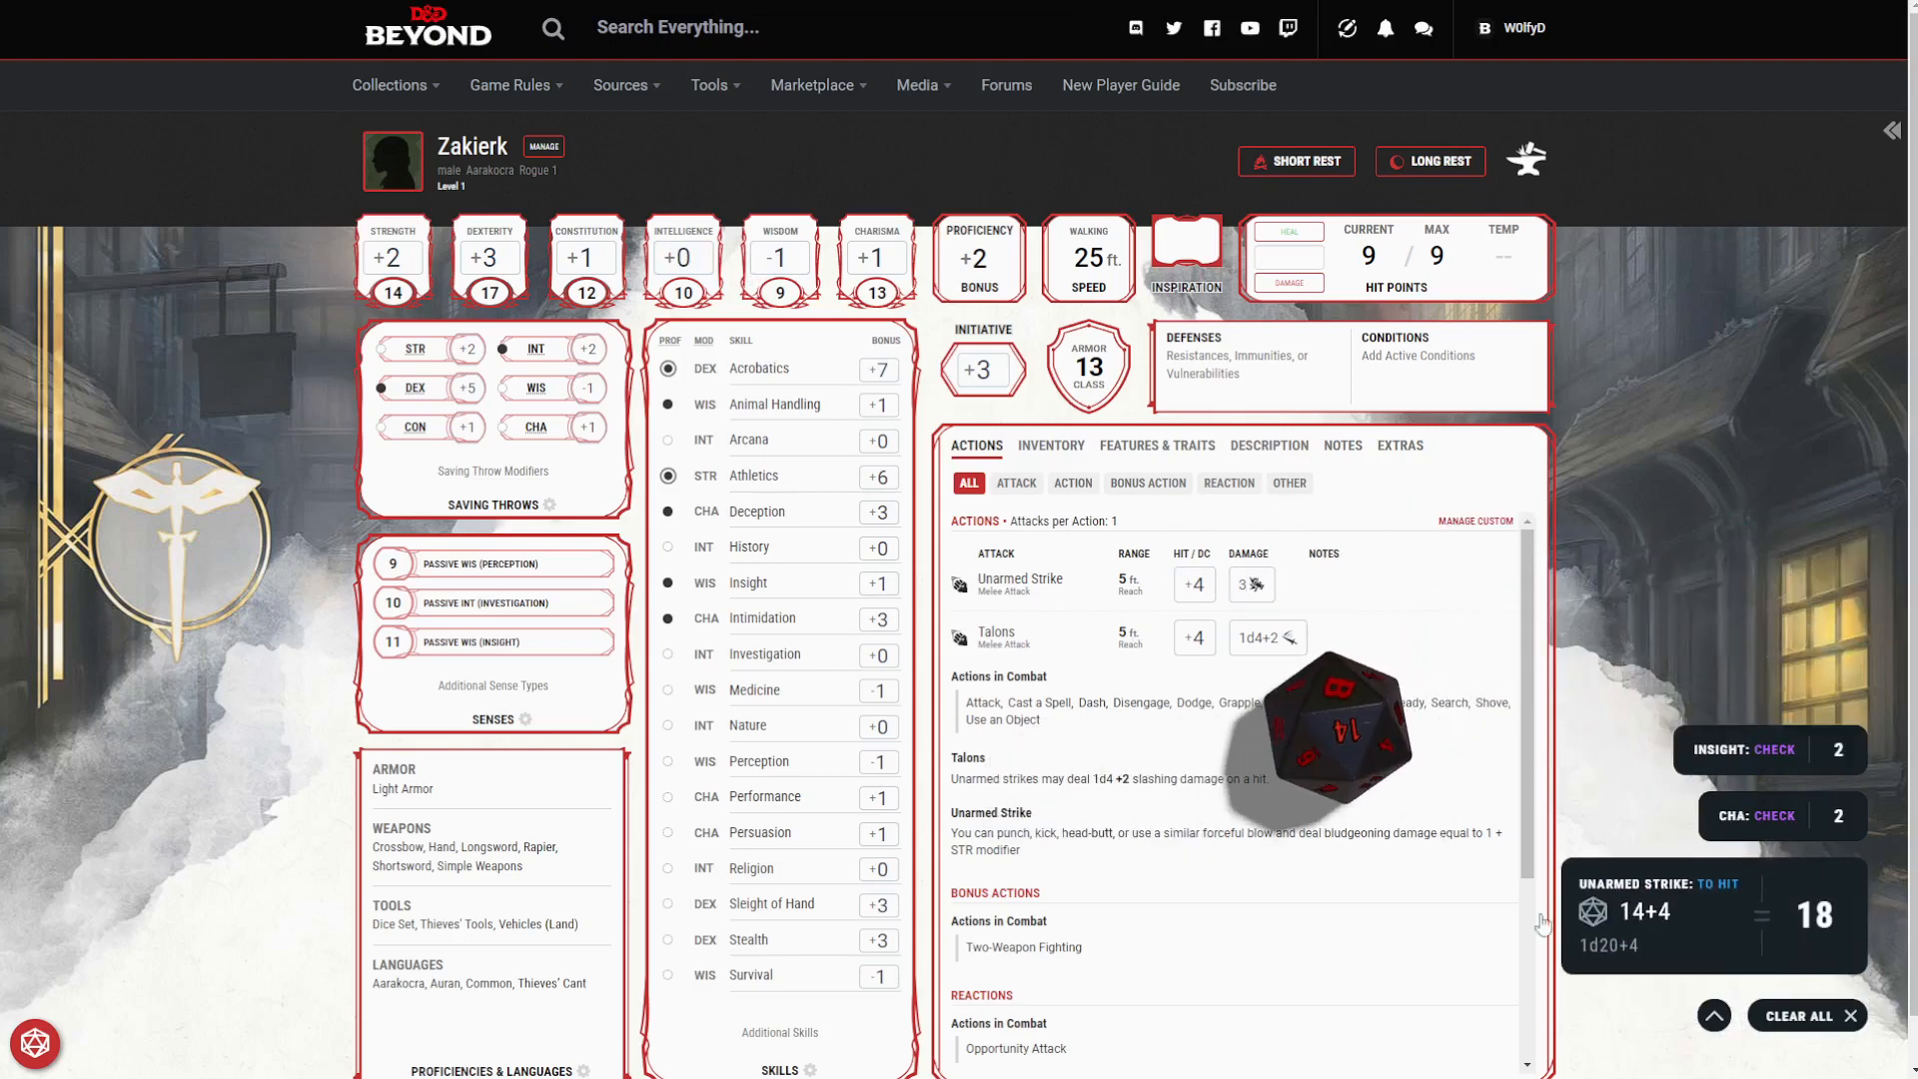
pyautogui.click(1116, 394)
pyautogui.click(1475, 314)
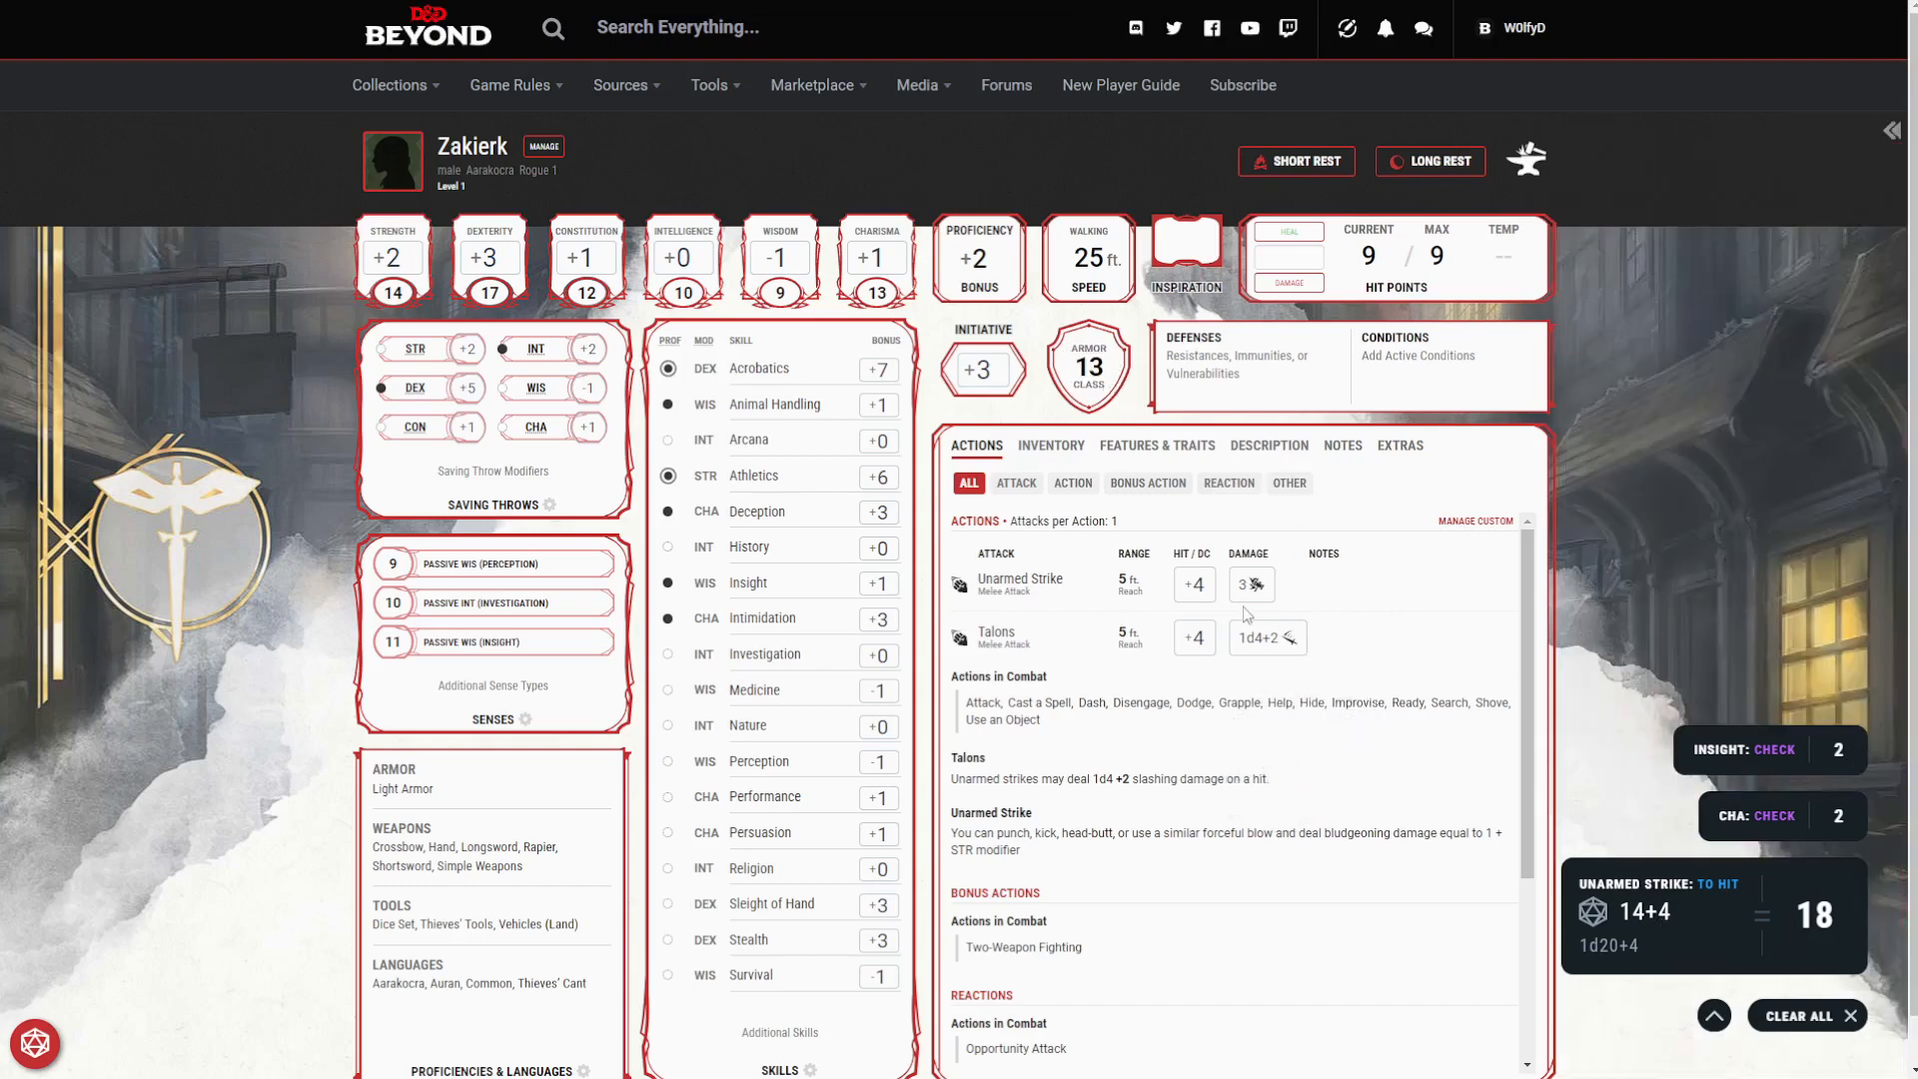
pyautogui.click(1265, 645)
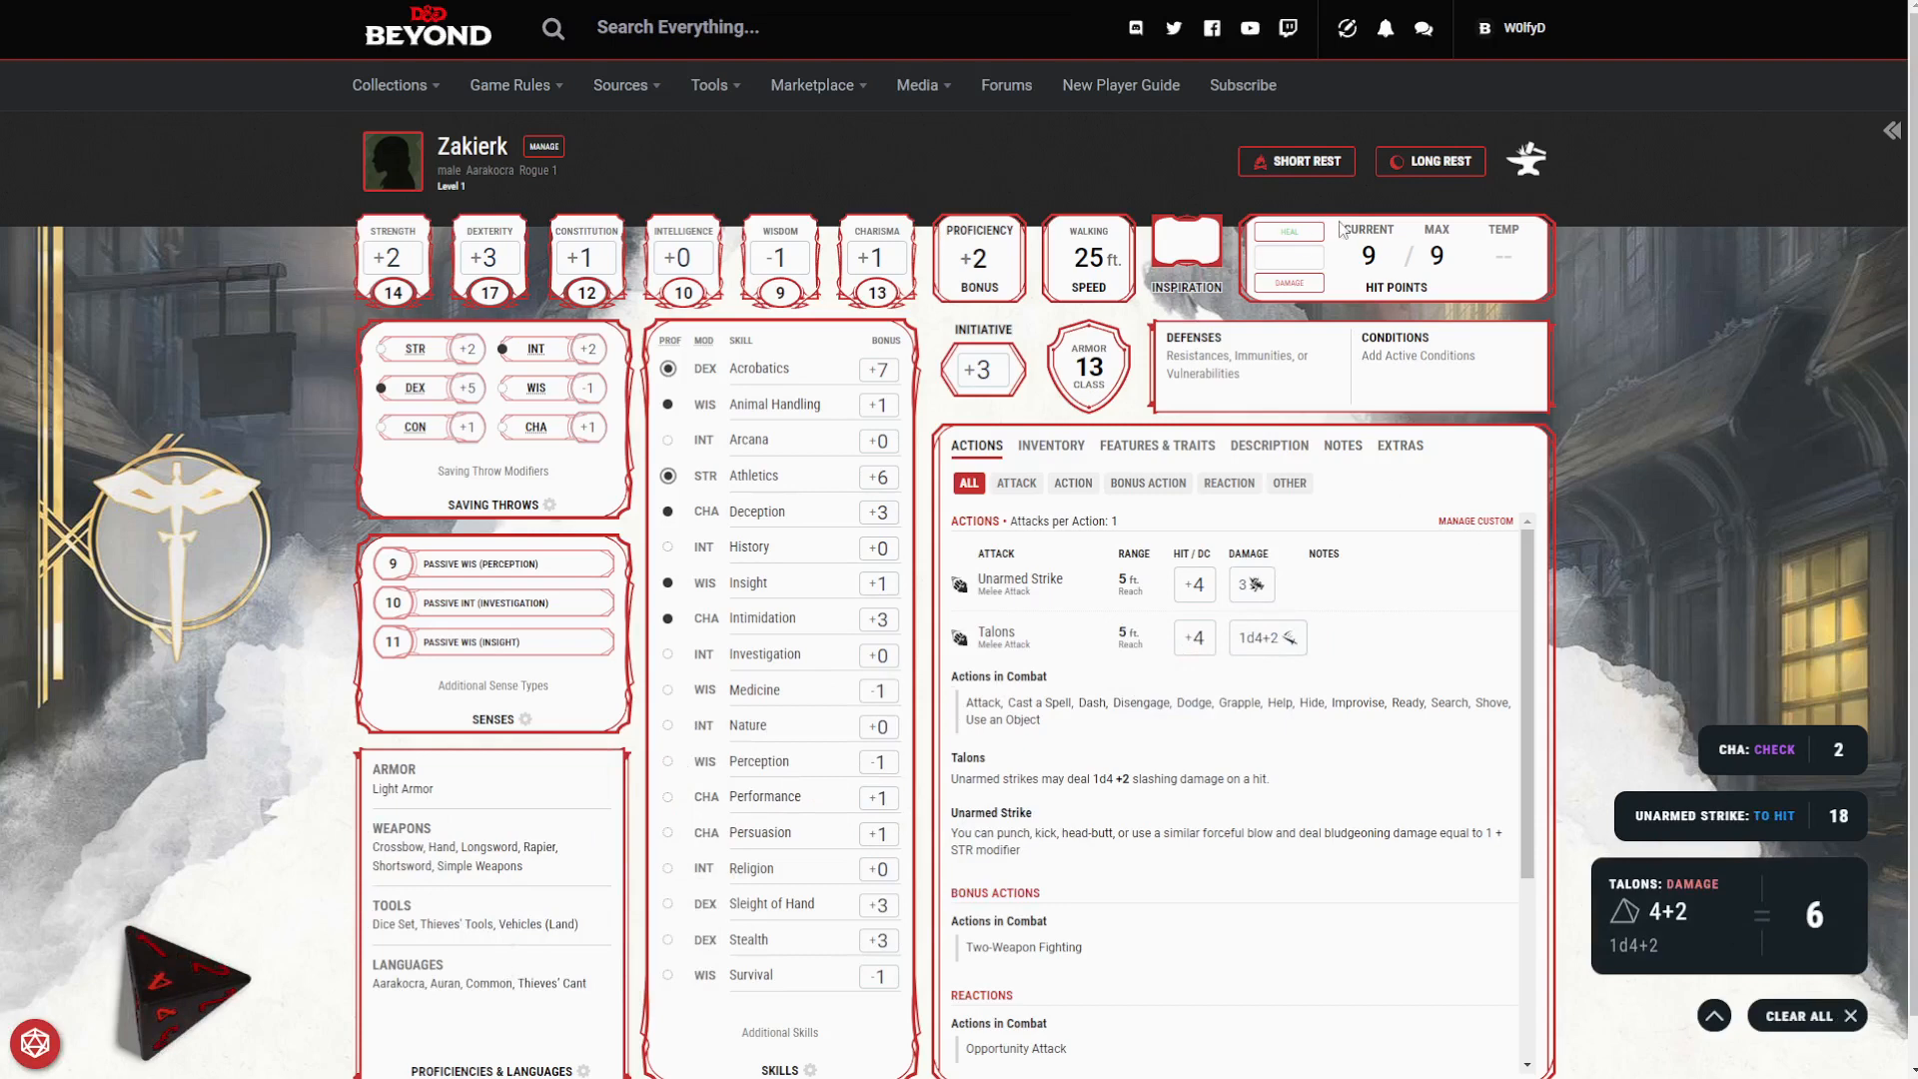
# Apply damage and healing to the character so that the current hit points become 5.
pyautogui.click(1315, 258)
pyautogui.write('5')
pyautogui.press('BackSpace')
pyautogui.click(1312, 253)
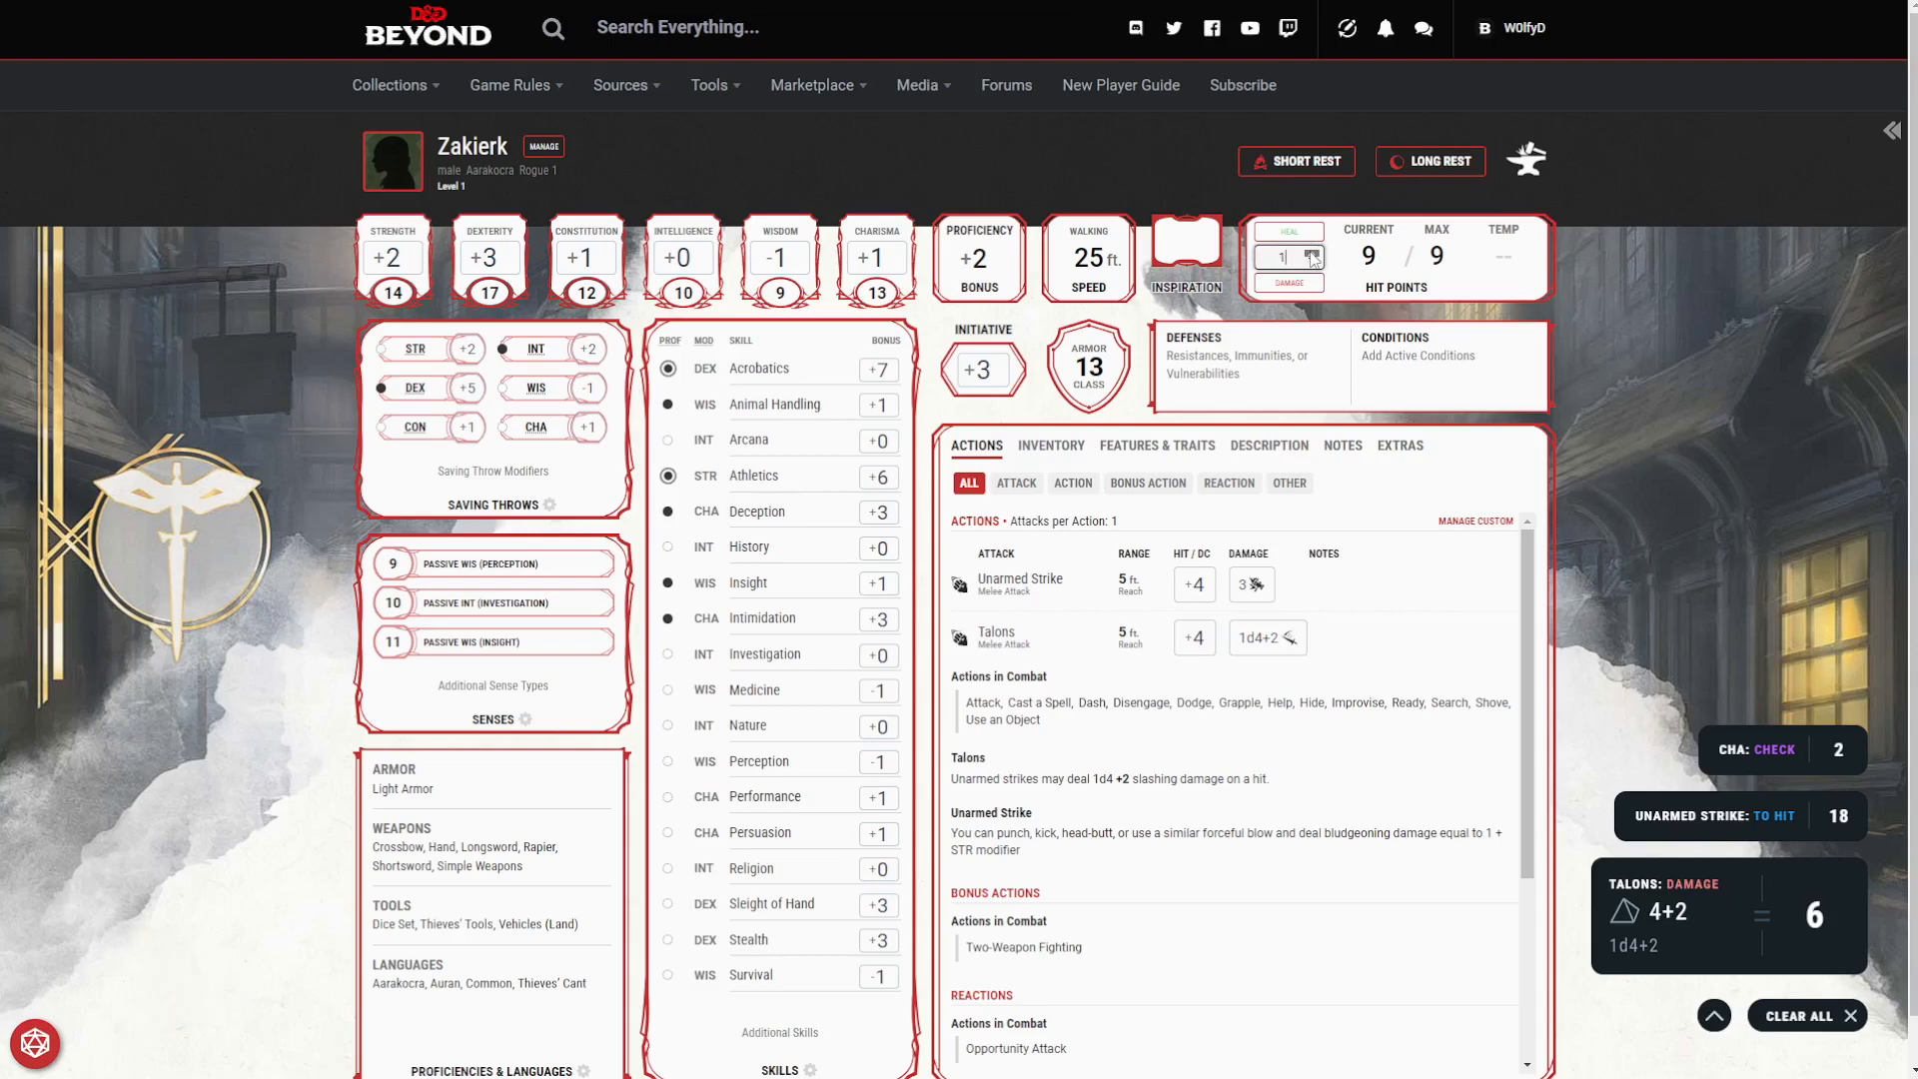
pyautogui.click(1315, 253)
pyautogui.click(1299, 283)
pyautogui.click(1315, 250)
pyautogui.click(1315, 250)
pyautogui.click(1289, 231)
pyautogui.scroll(-1, 1197, 272)
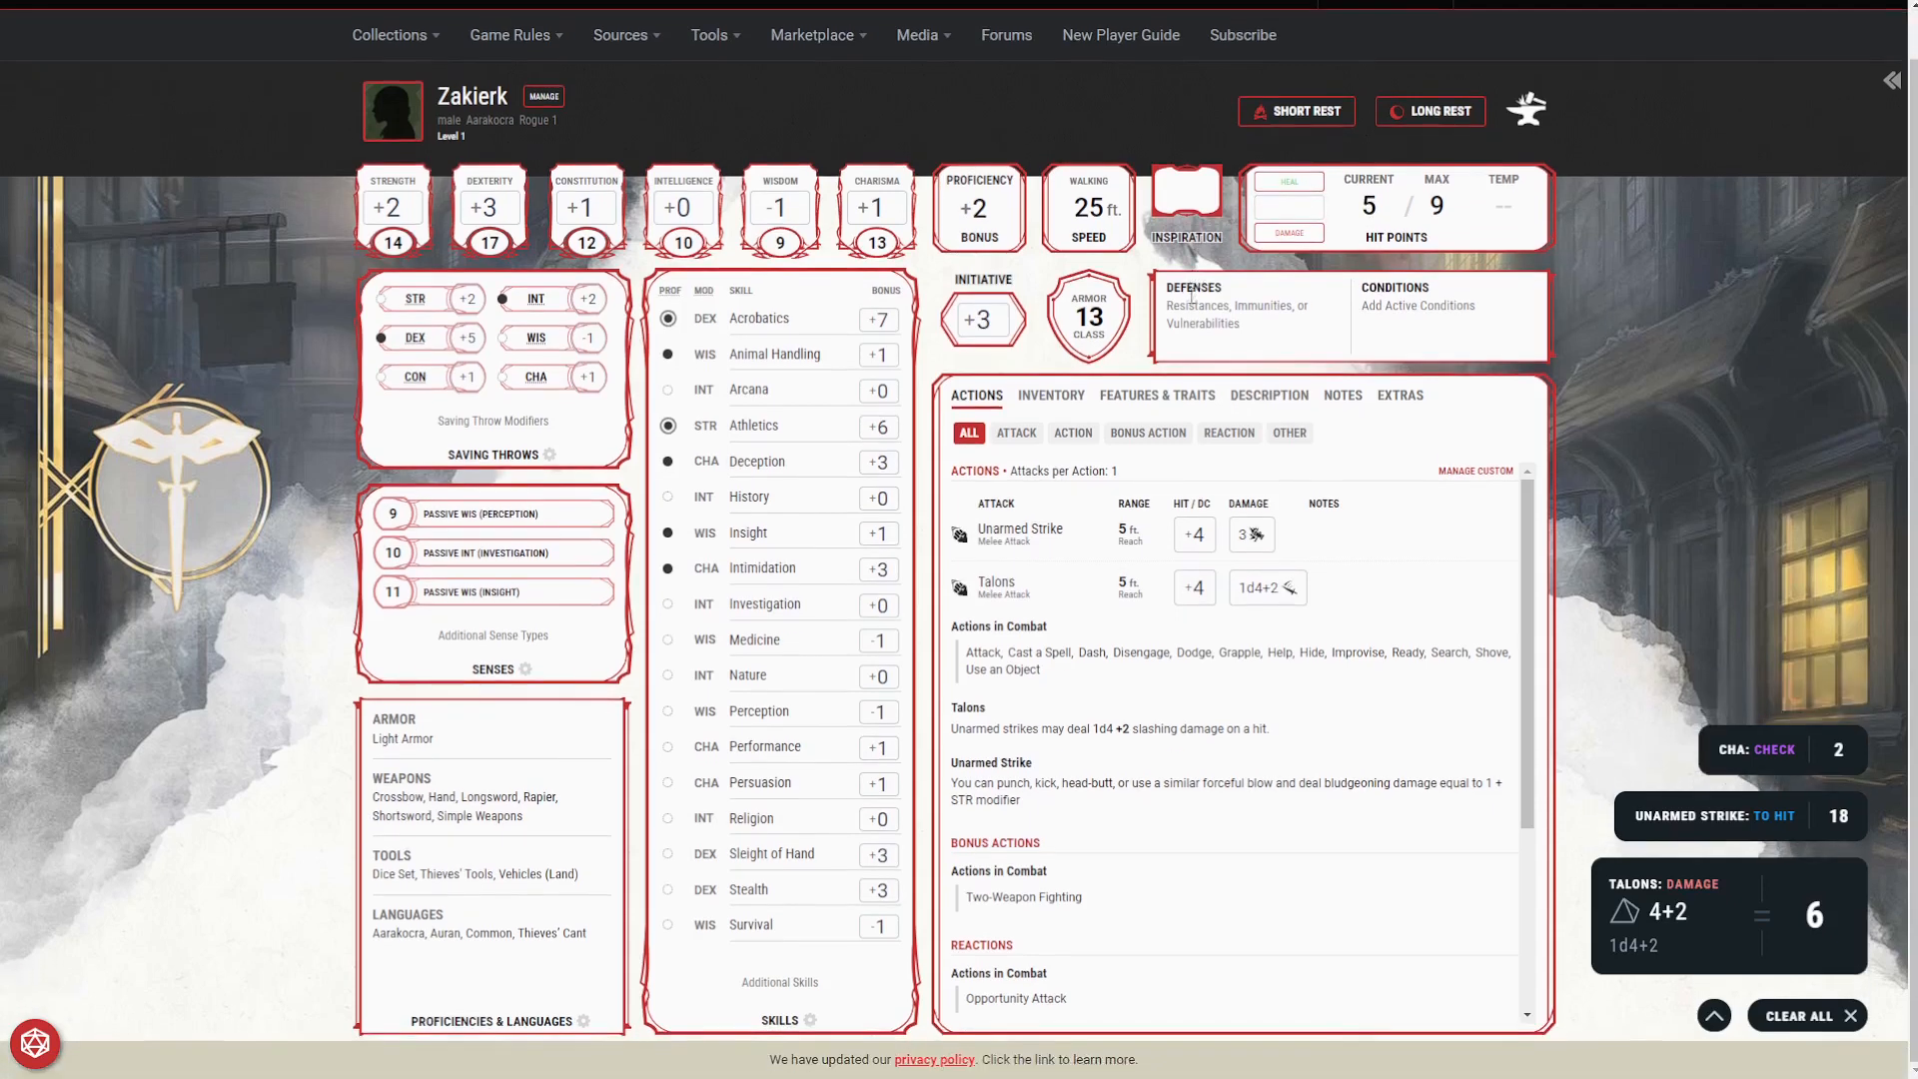
# Roll initiative and review the Long Rest and Short Rest options without taking a rest.
pyautogui.click(1003, 335)
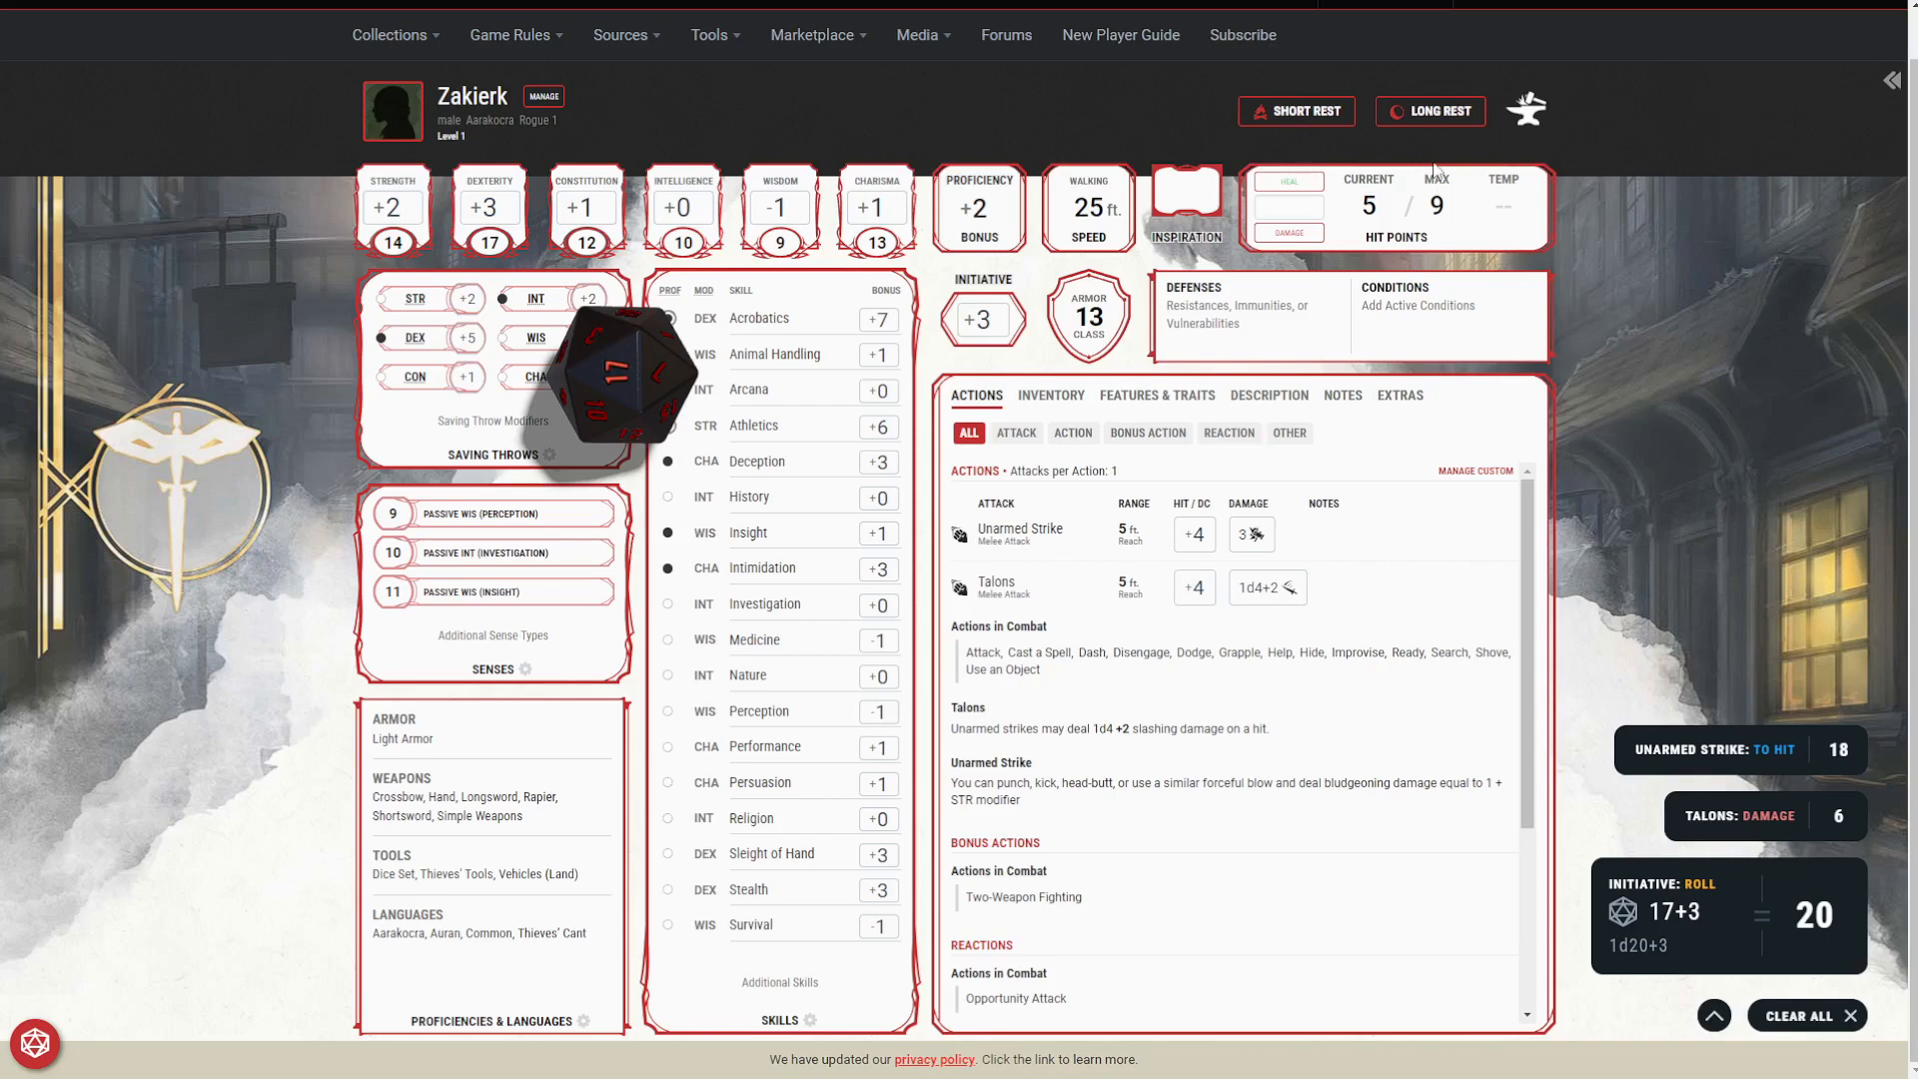
pyautogui.click(1439, 111)
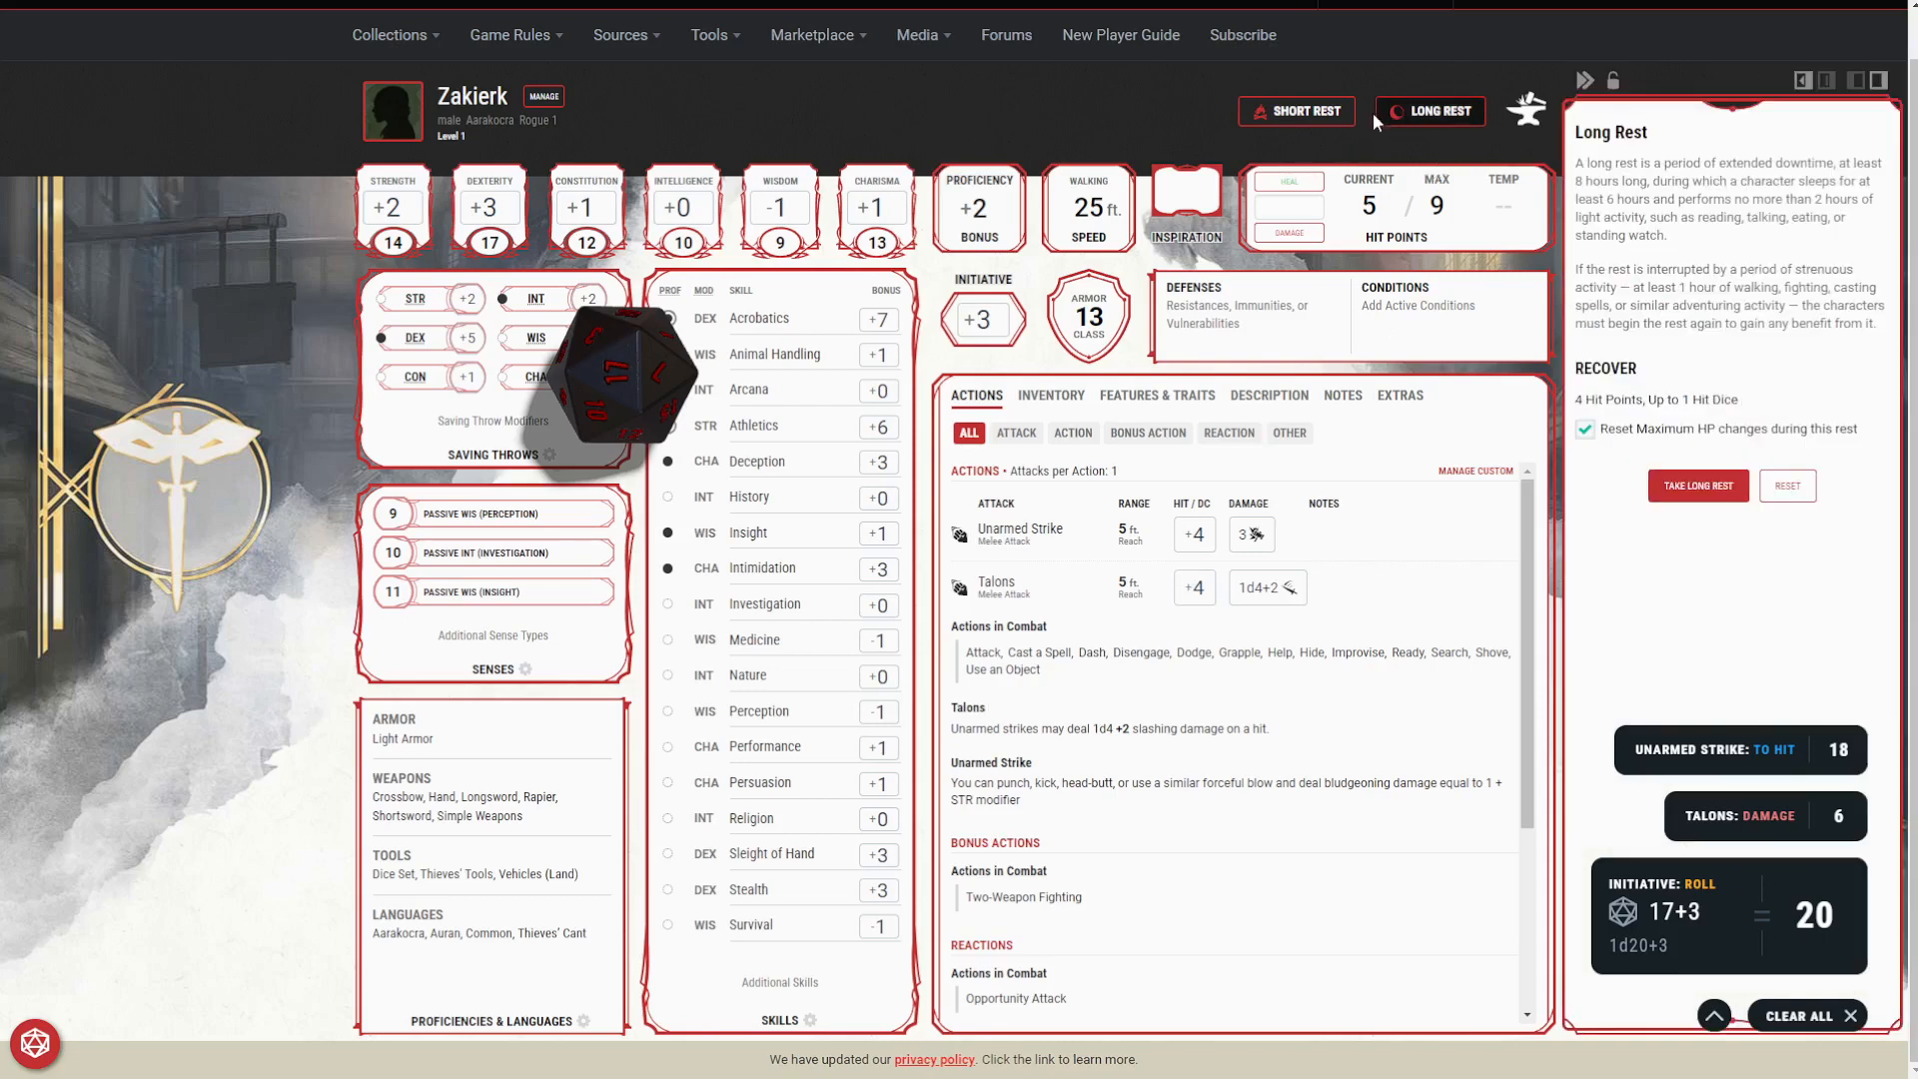
pyautogui.click(1319, 111)
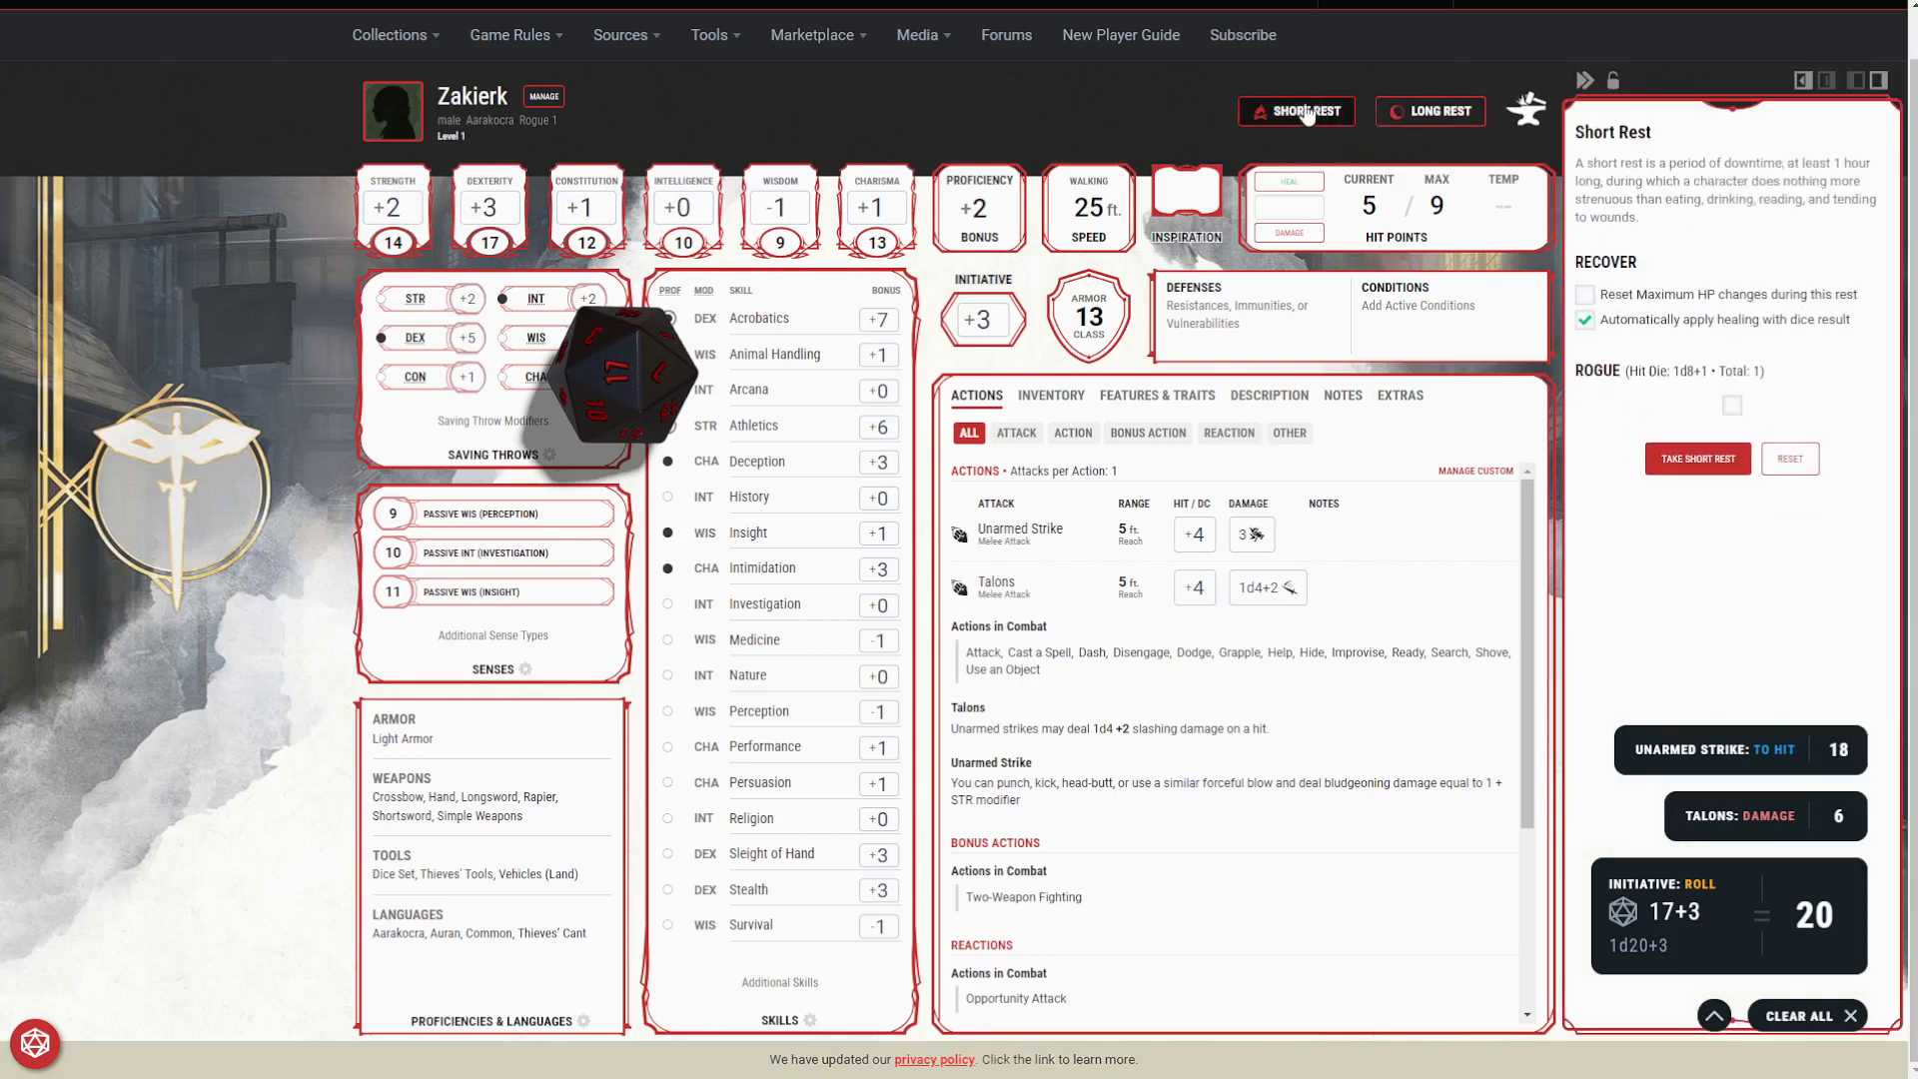
pyautogui.click(1115, 83)
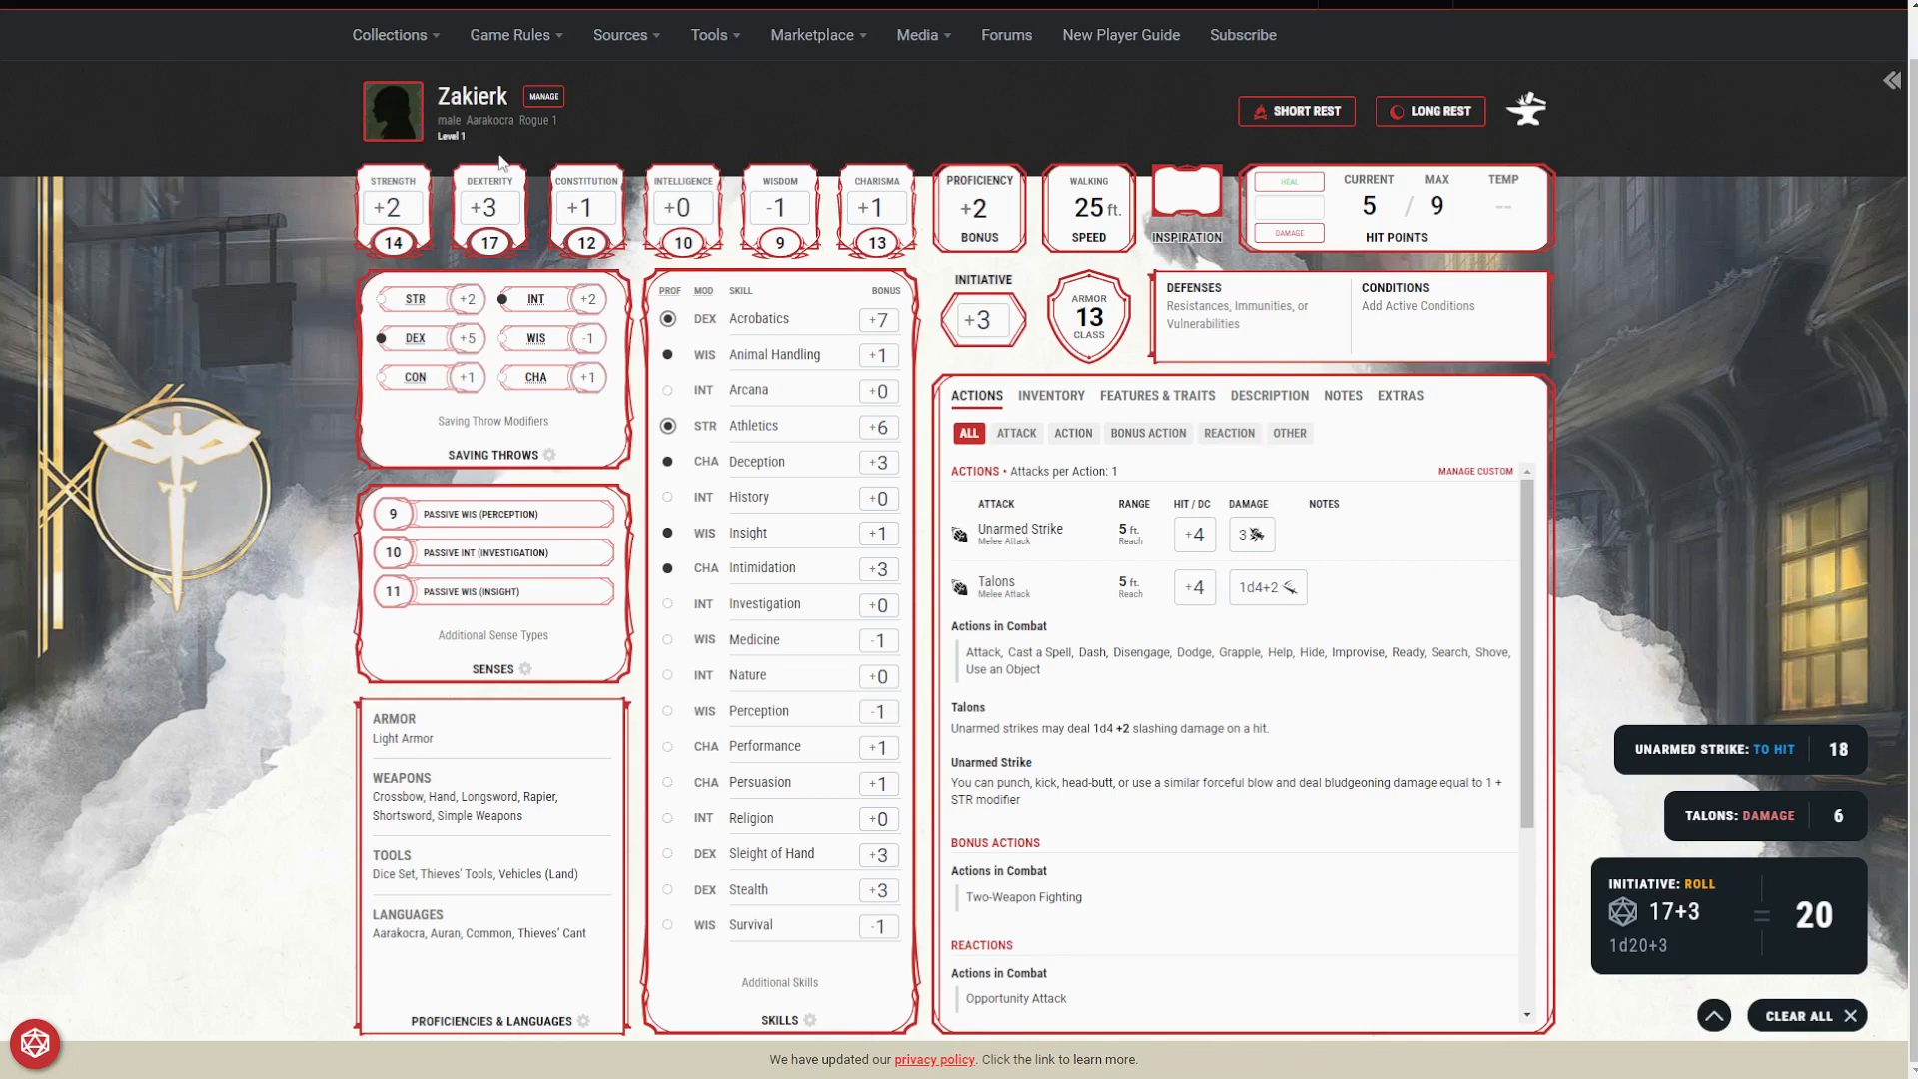
# Go to the My Characters collection and reopen Zakierk's character sheet.
pyautogui.moveTo(425, 50)
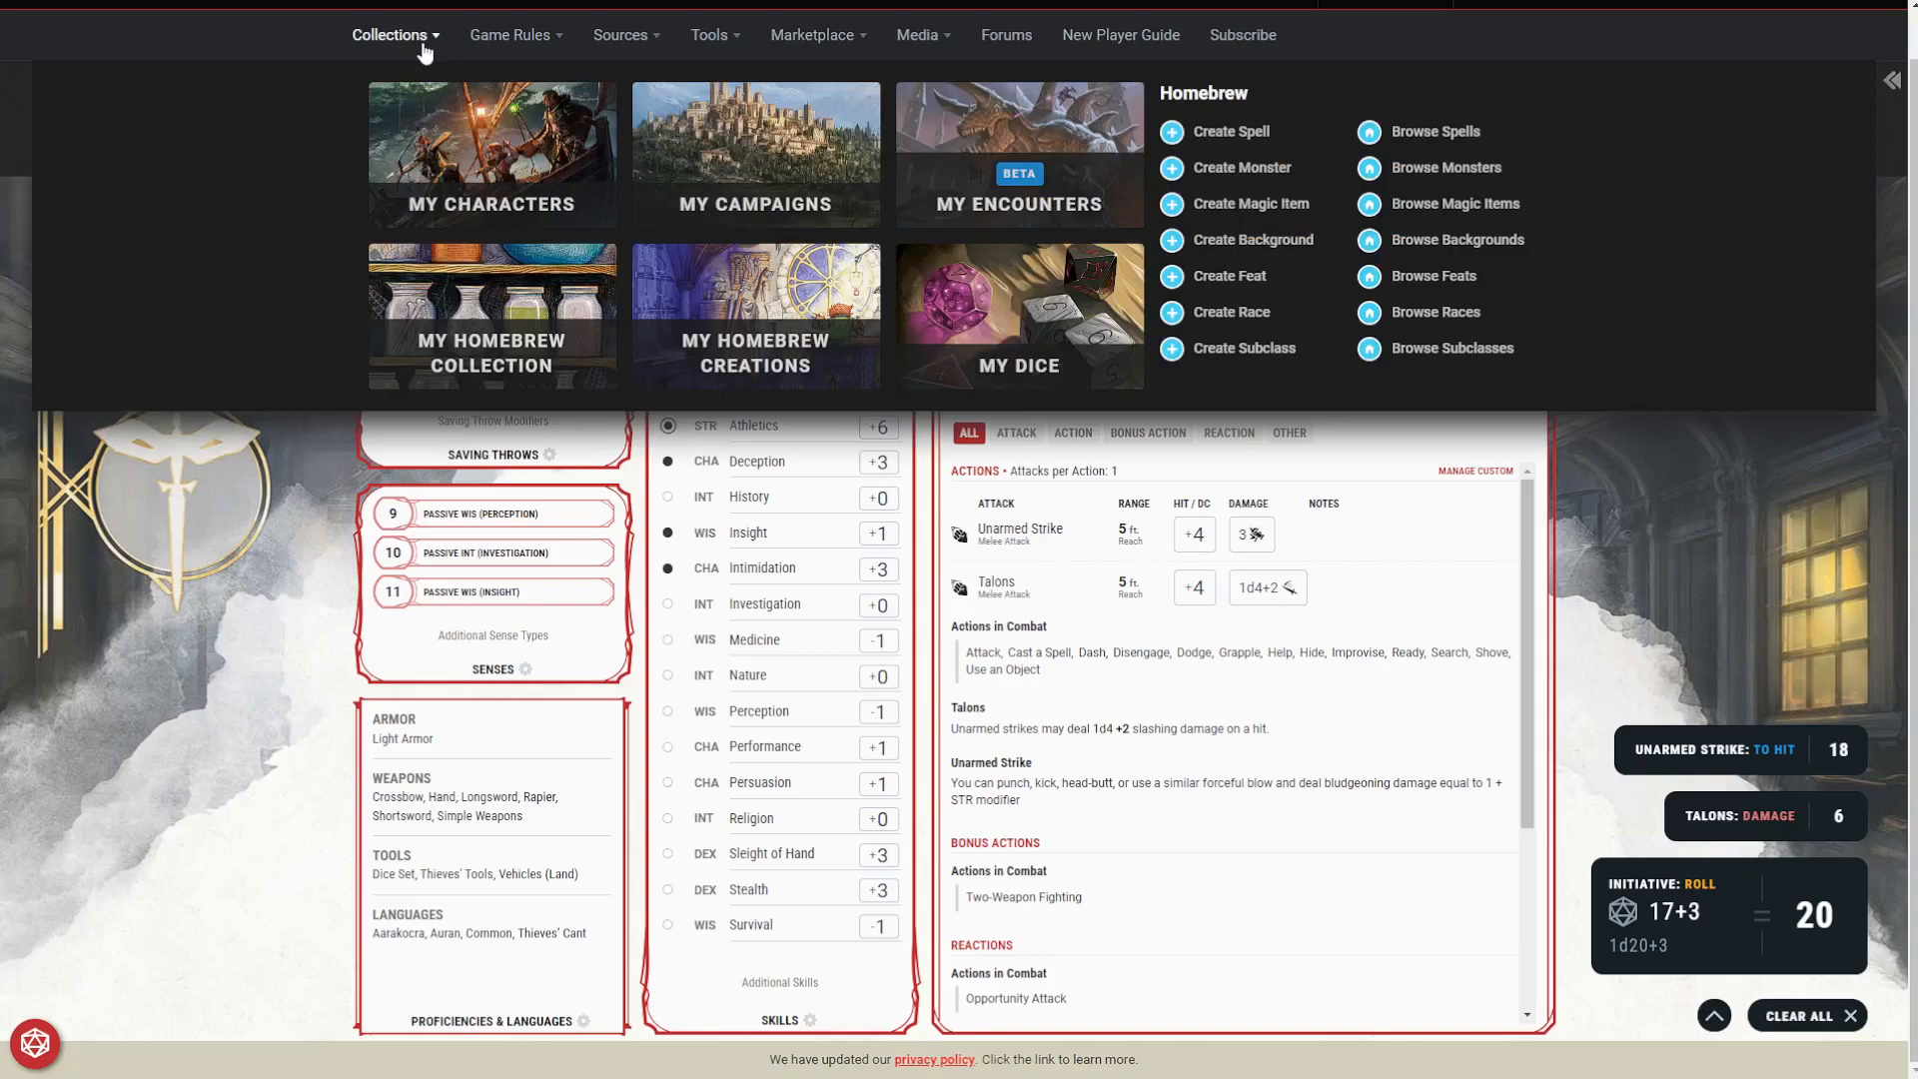
pyautogui.click(428, 128)
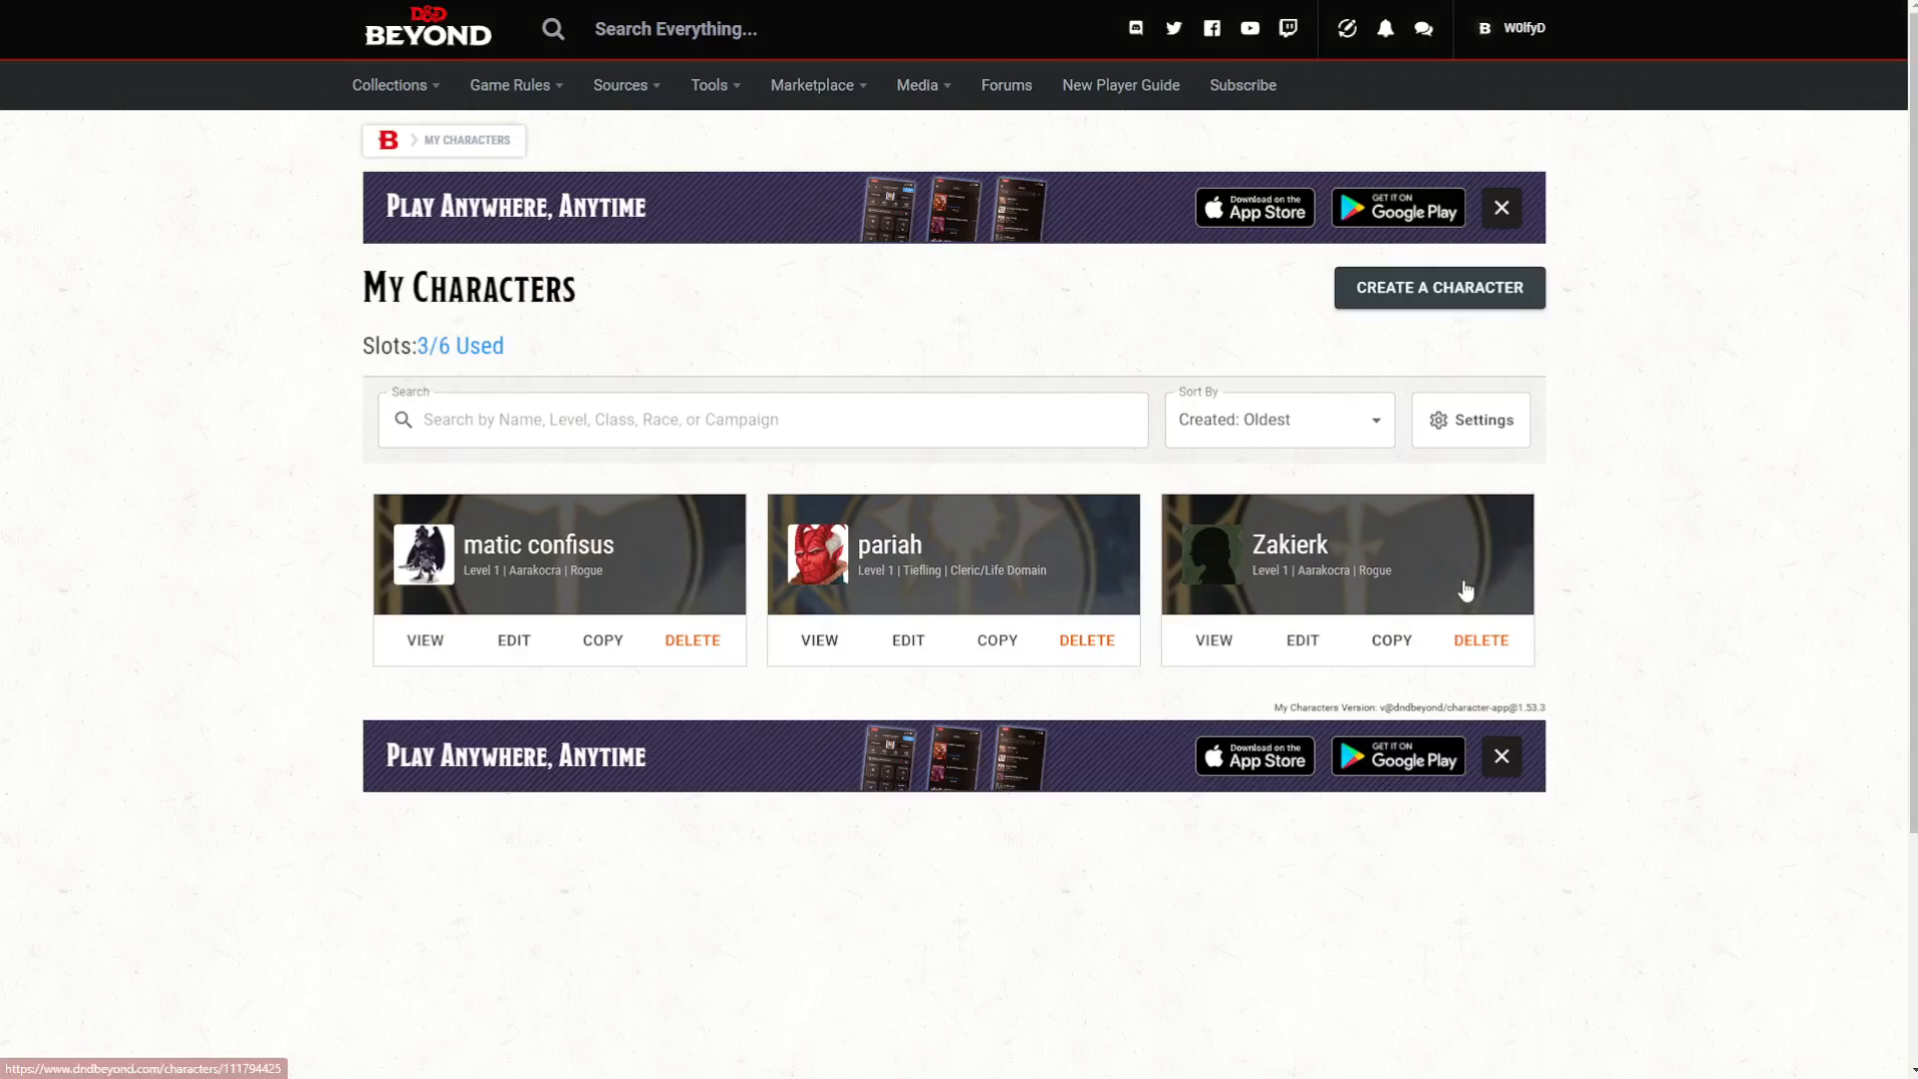
pyautogui.click(1334, 583)
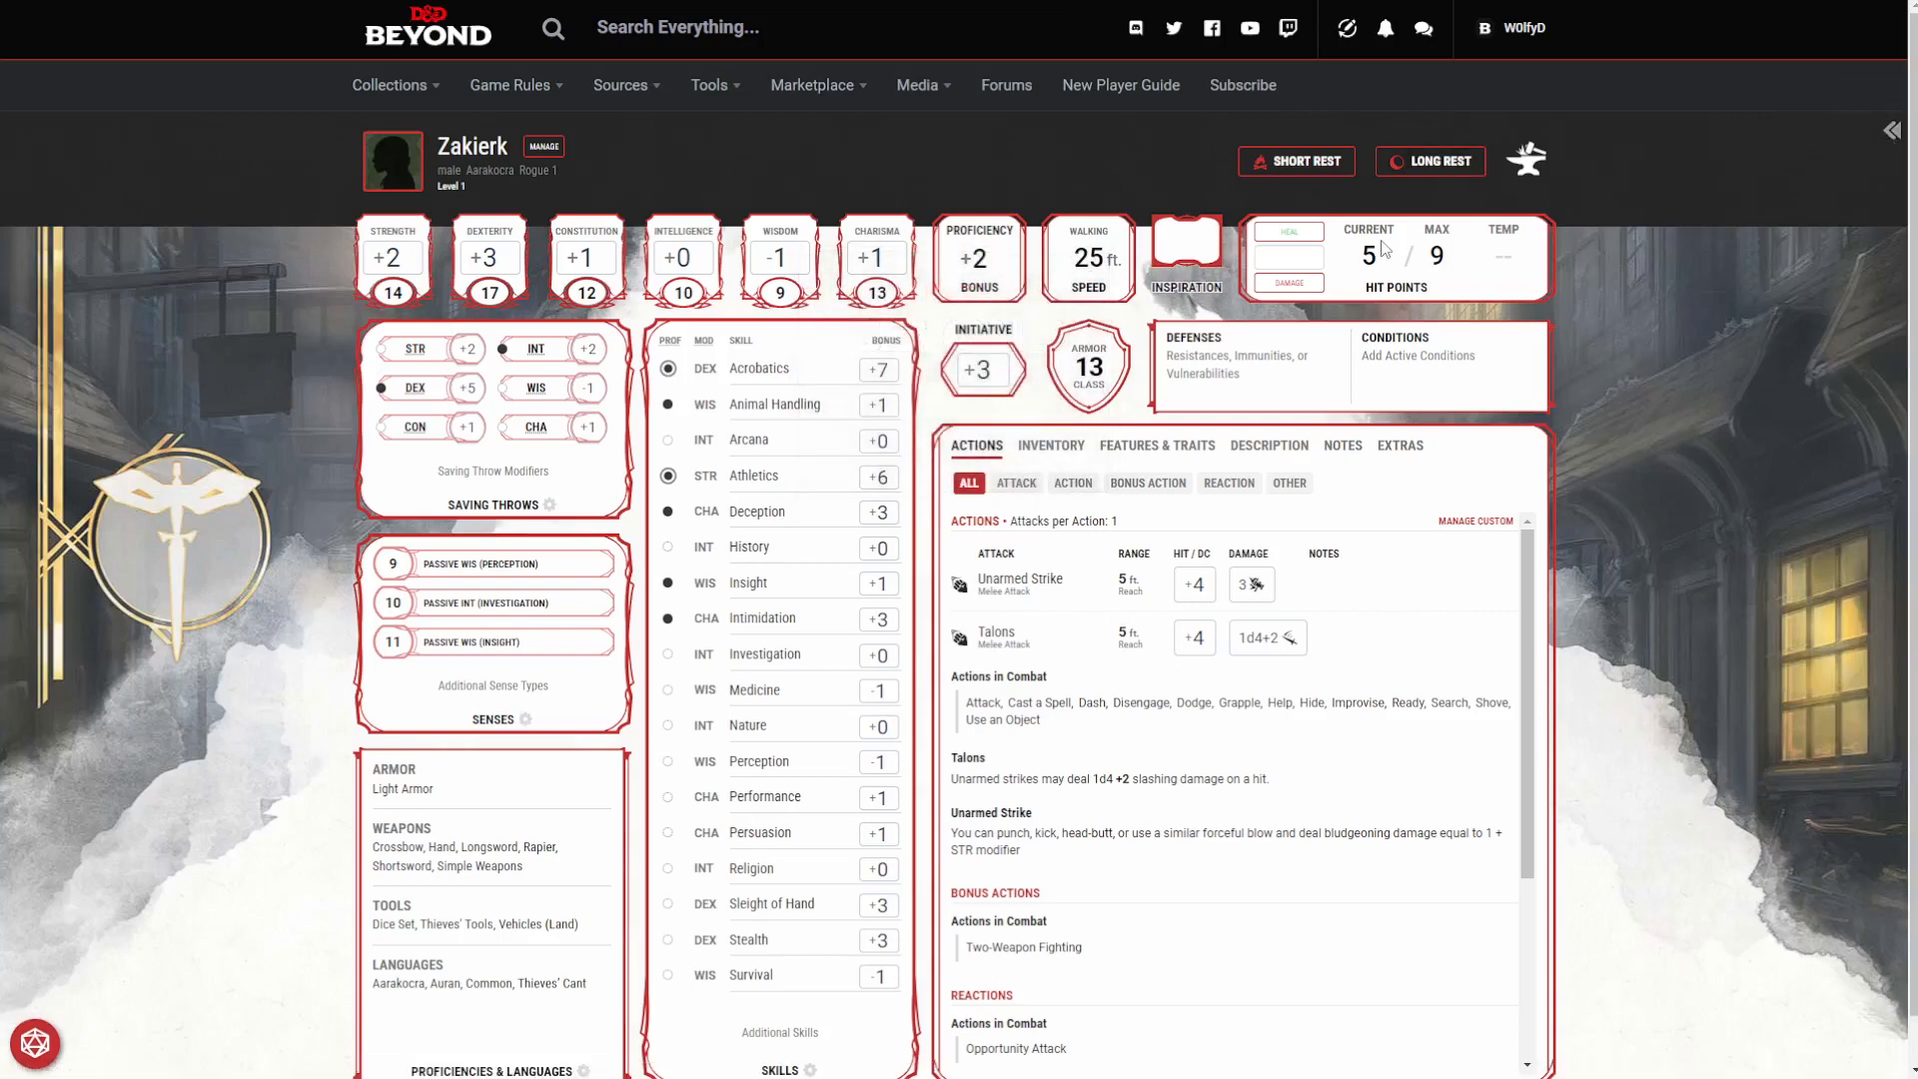
pyautogui.scroll(-1, 1371, 280)
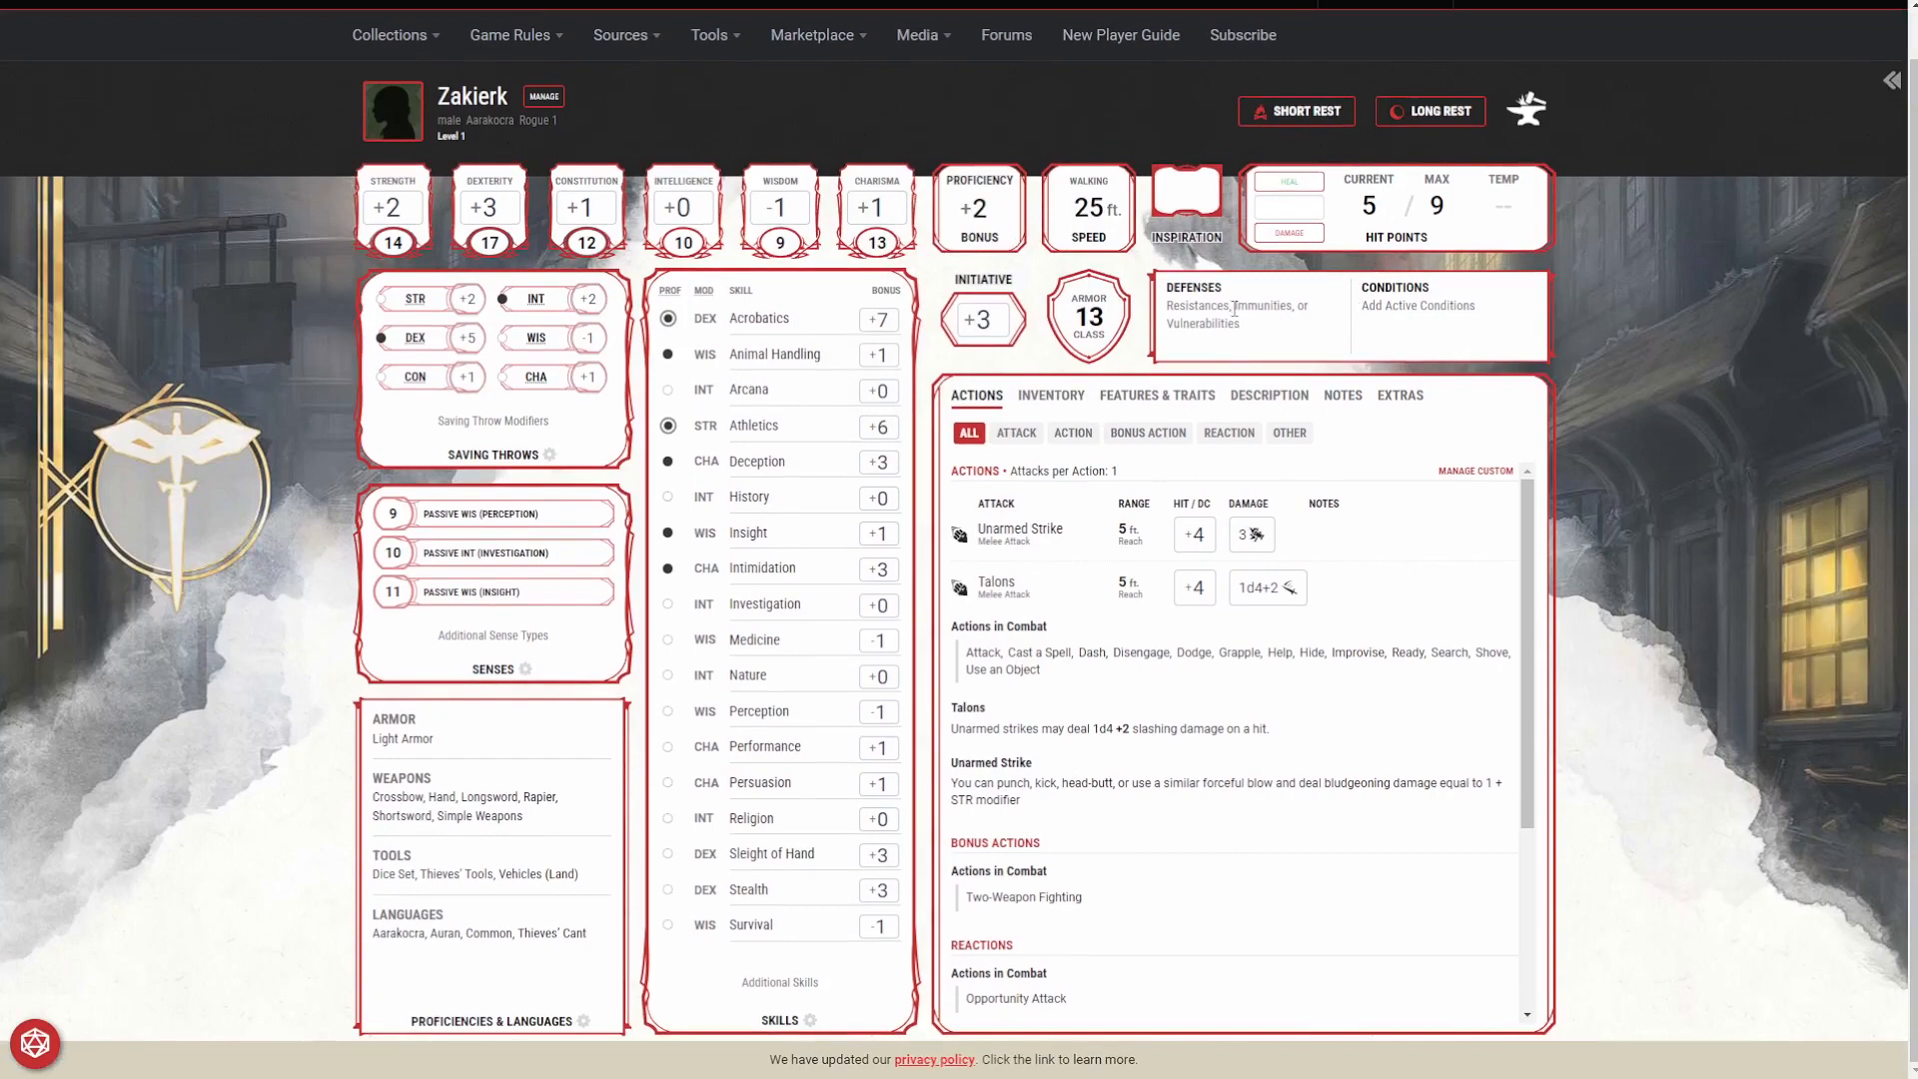
# Look through the print preview of the character sheet's pages and cancel printing.
pyautogui.hotkey('ctrl', 'p')
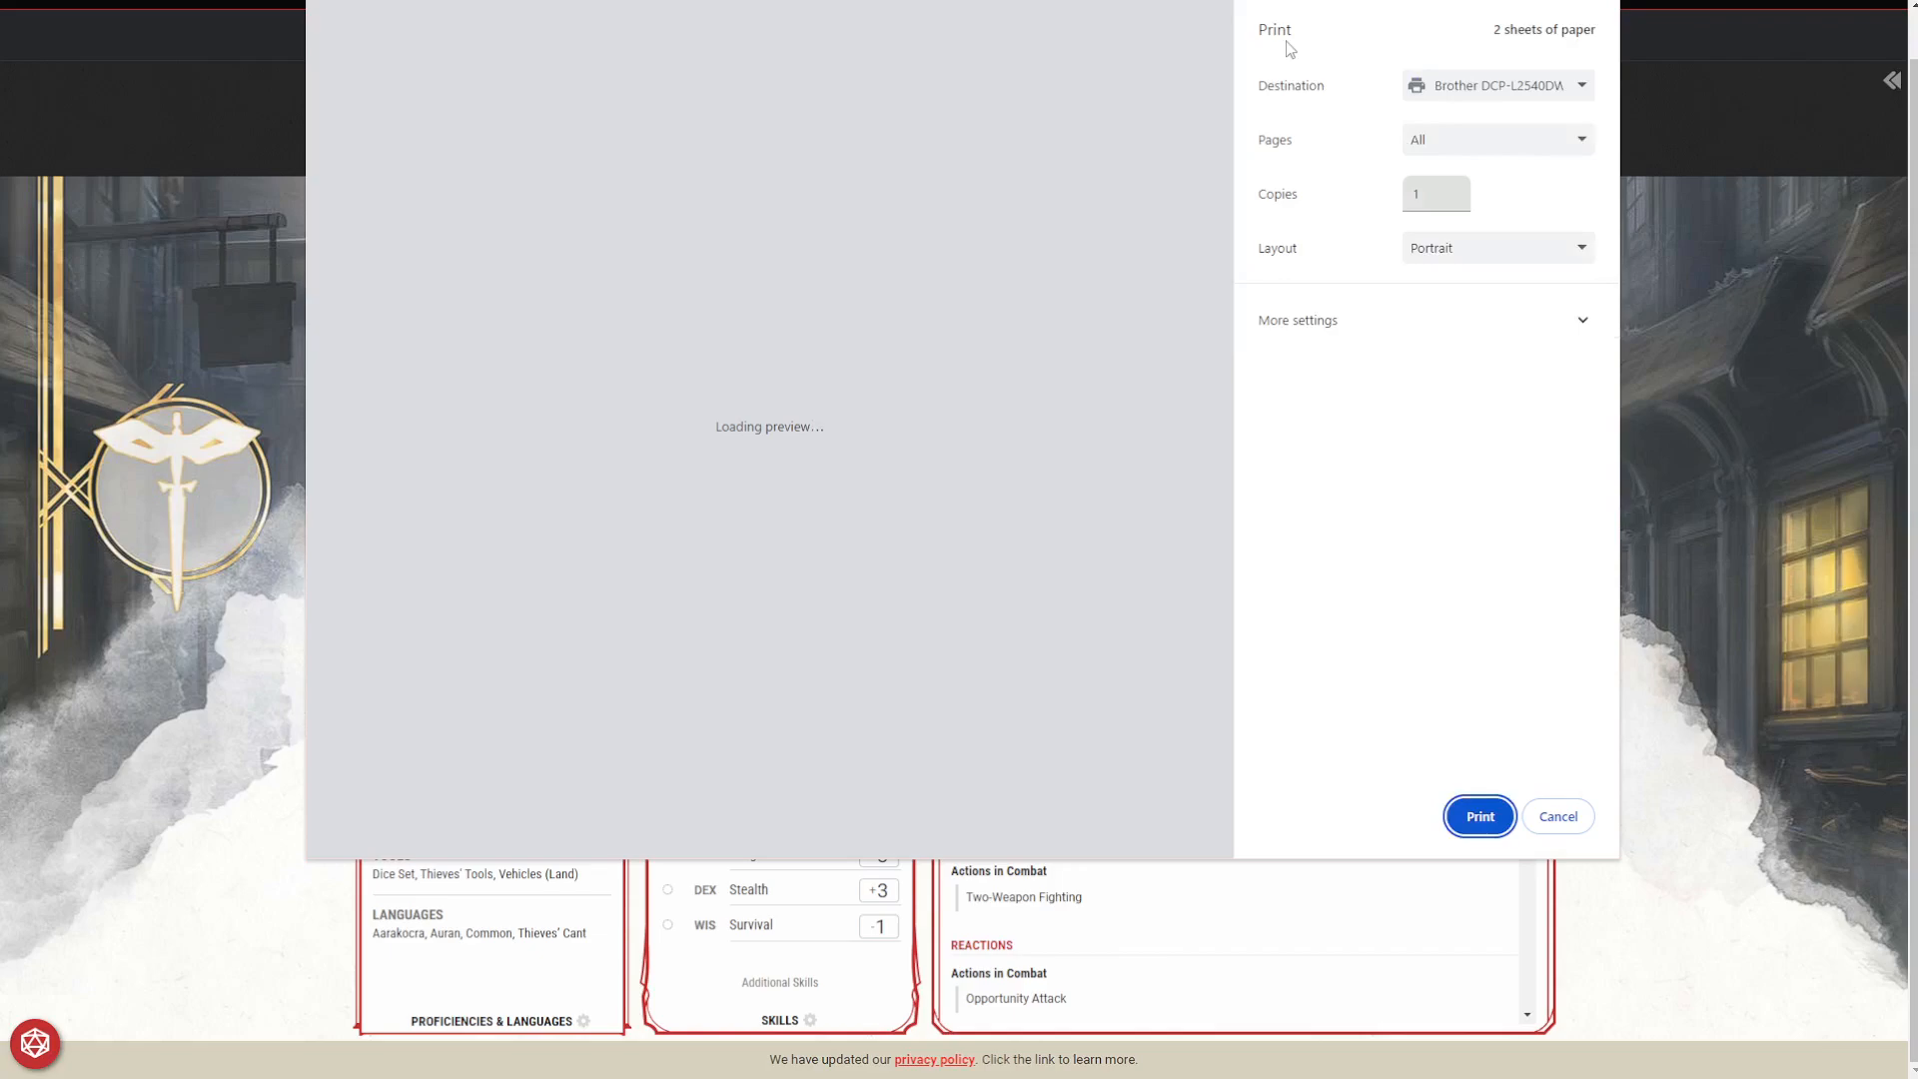
pyautogui.scroll(-8, 813, 364)
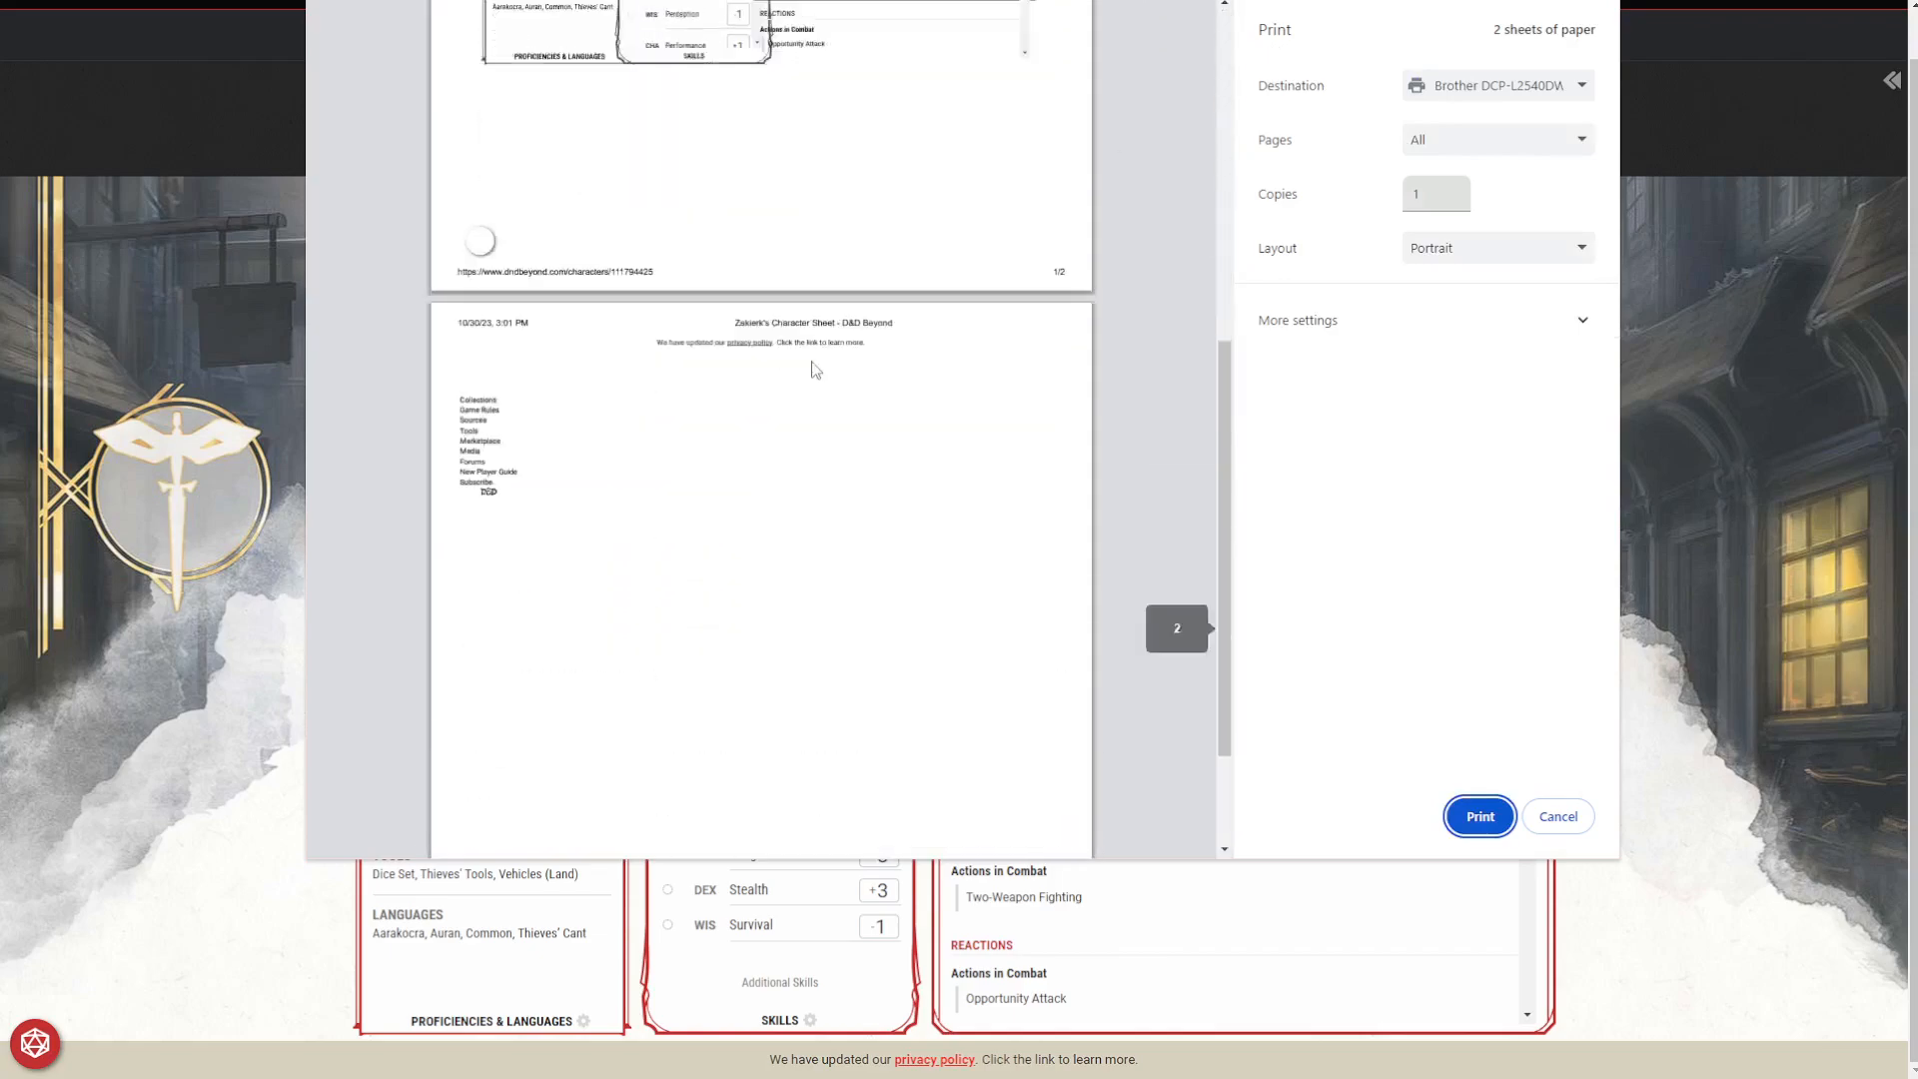
pyautogui.scroll(5, 826, 372)
pyautogui.scroll(3, 826, 372)
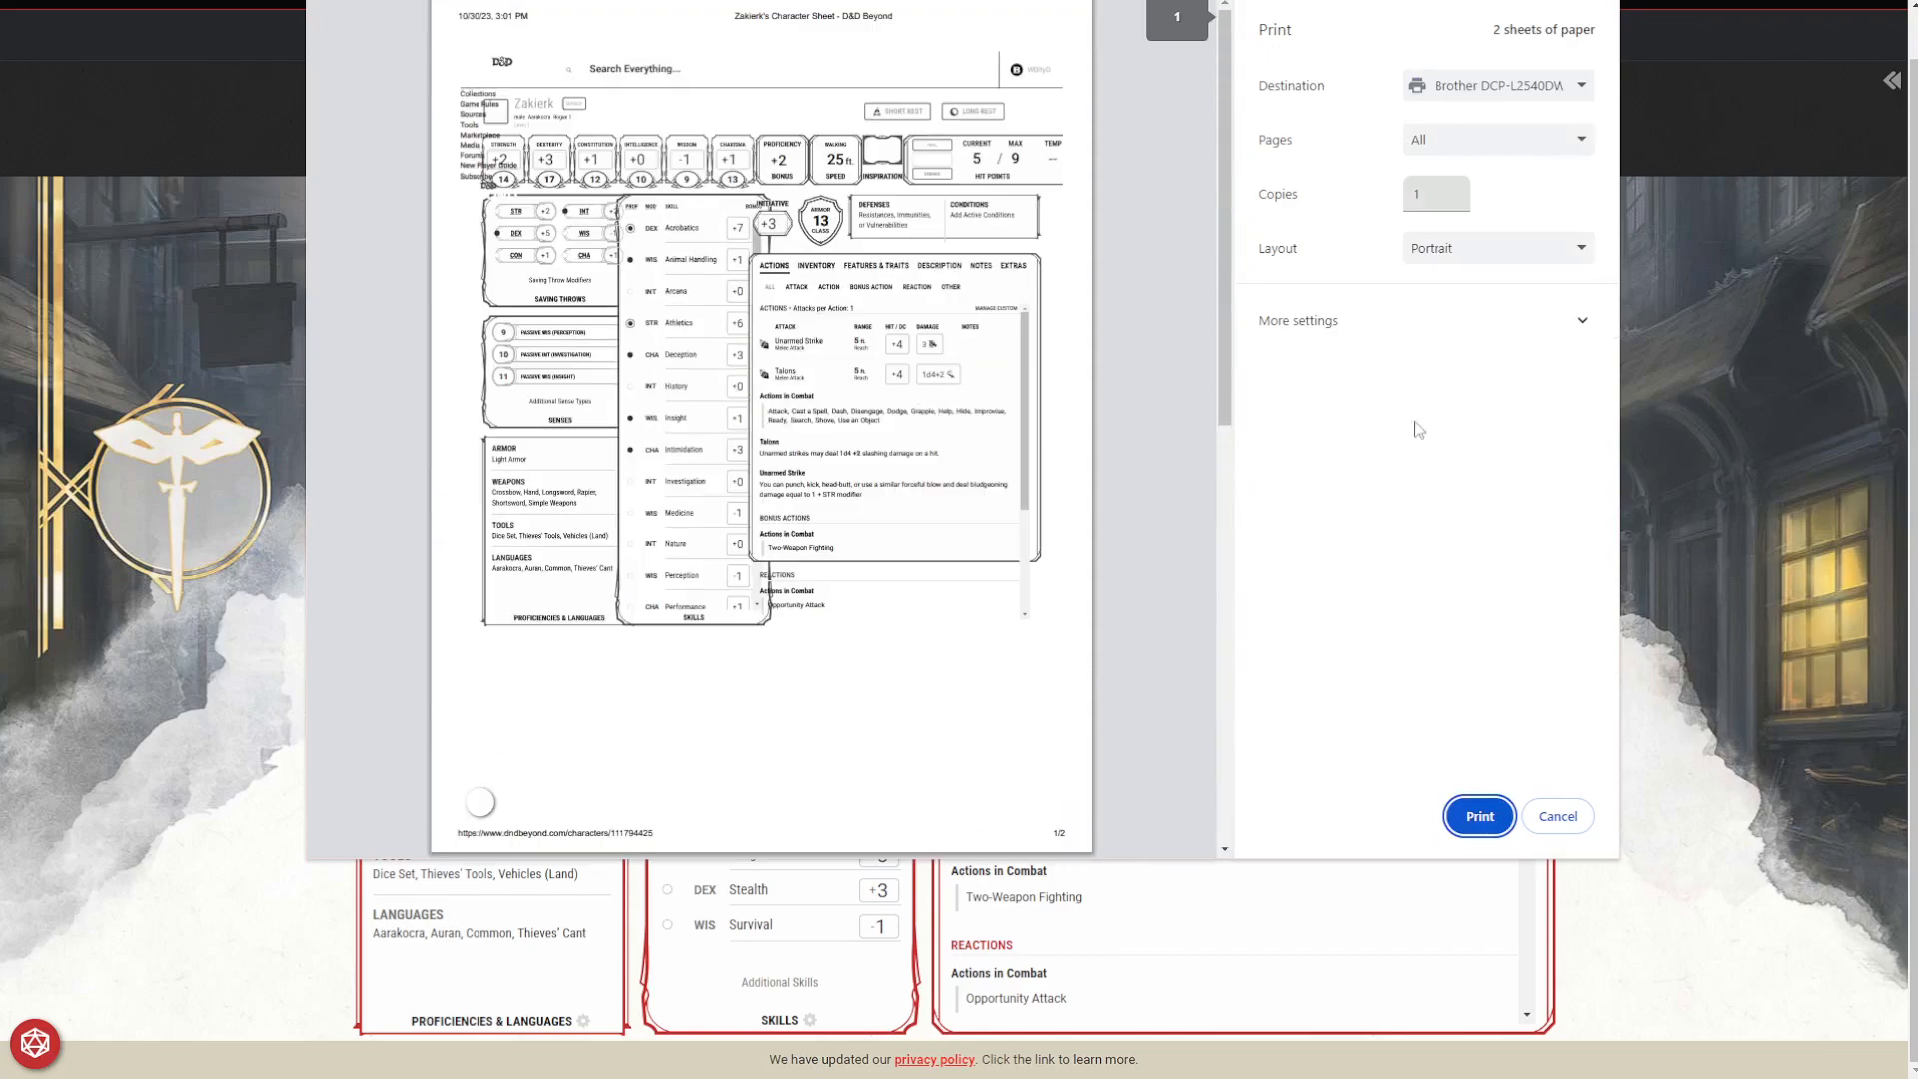
pyautogui.click(1570, 809)
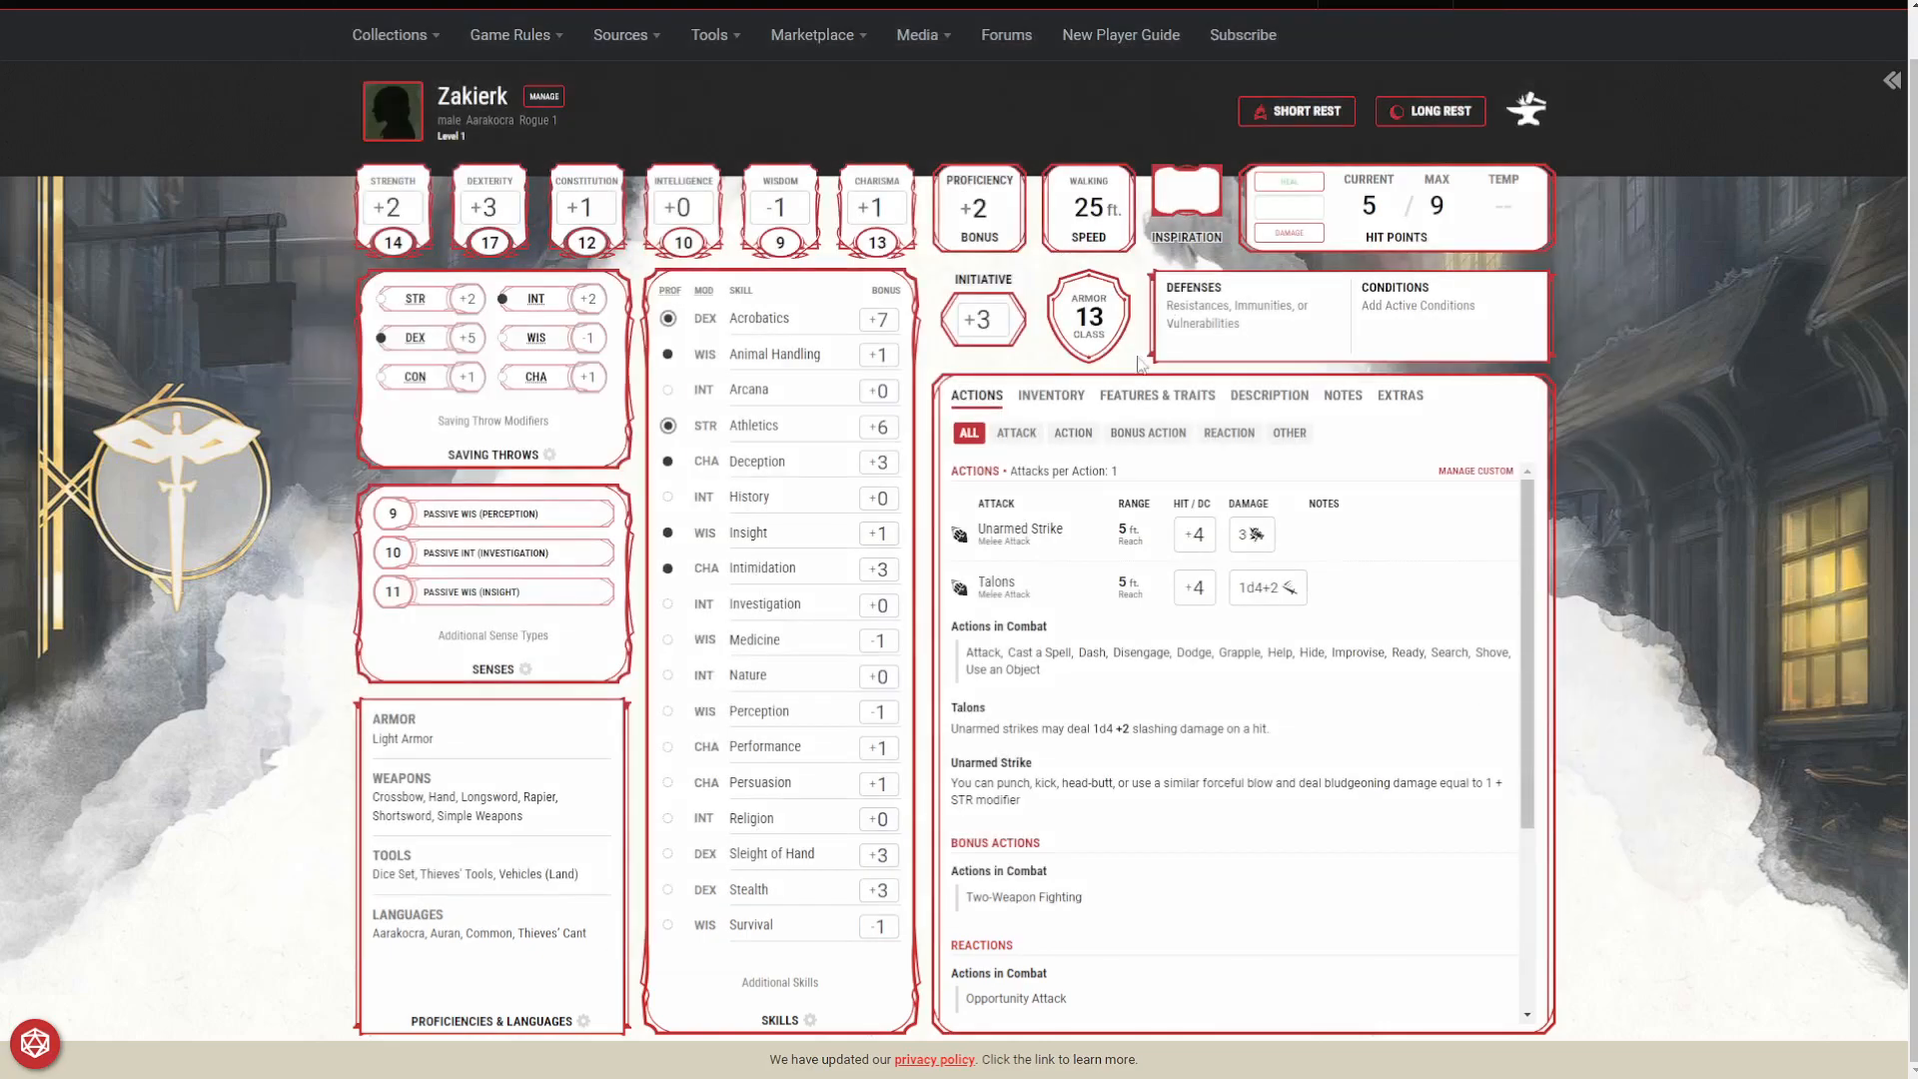
# Equip the arrows and all three daggers in the character's inventory.
pyautogui.click(1078, 396)
pyautogui.click(1009, 644)
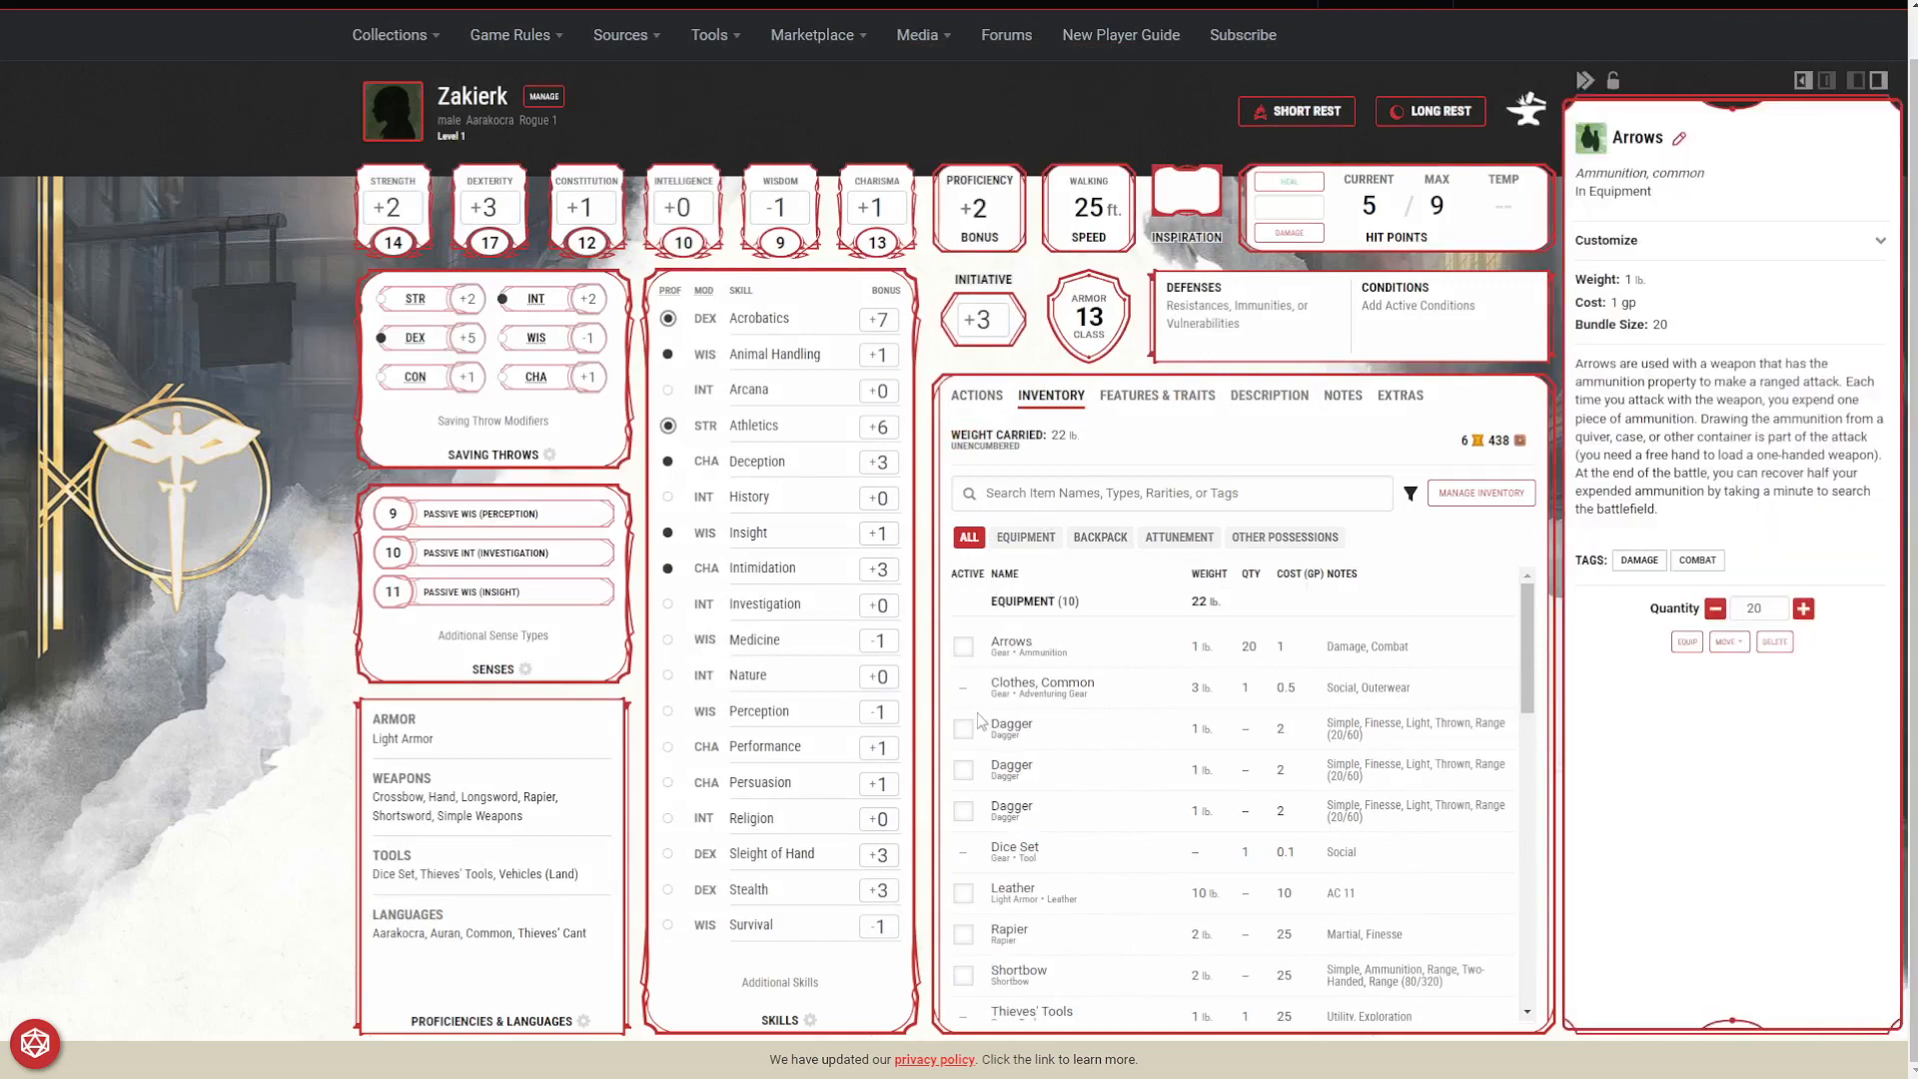
pyautogui.click(963, 646)
pyautogui.click(970, 741)
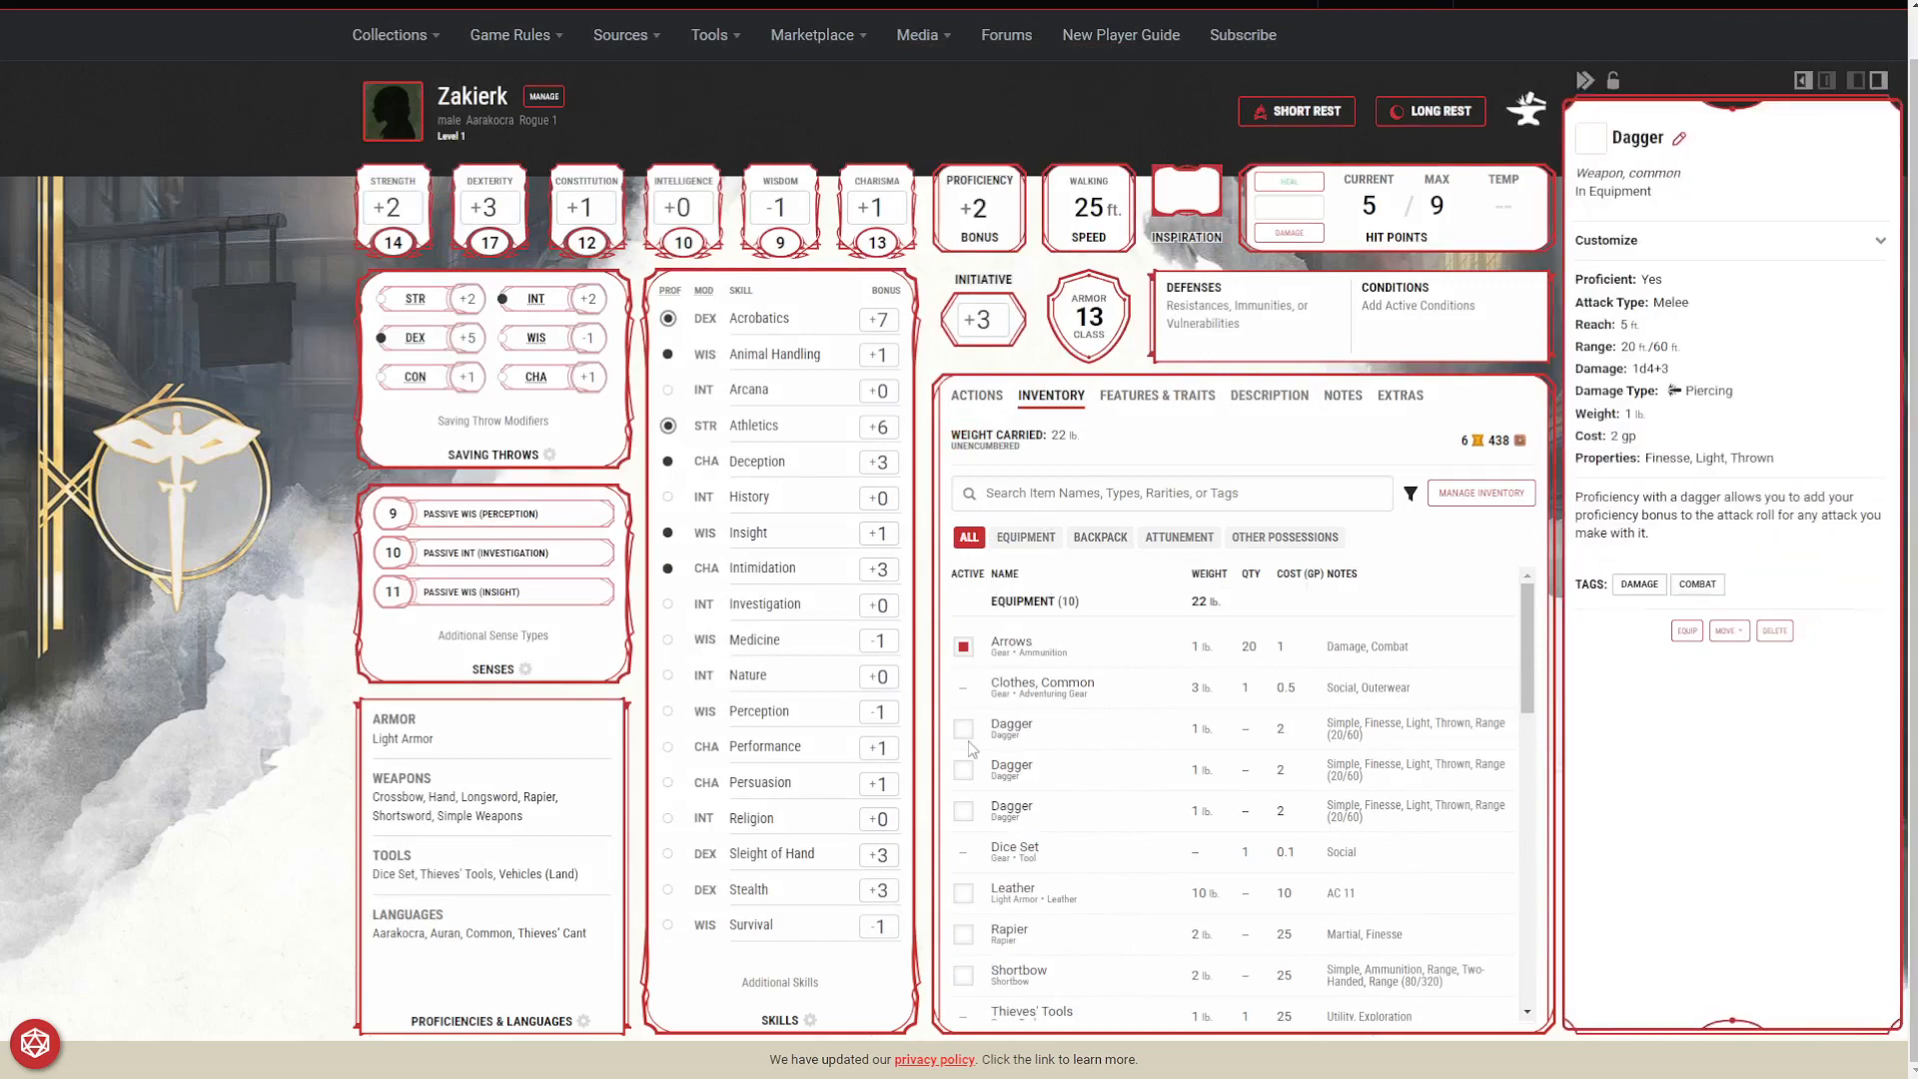
pyautogui.click(963, 730)
pyautogui.click(963, 770)
pyautogui.click(963, 811)
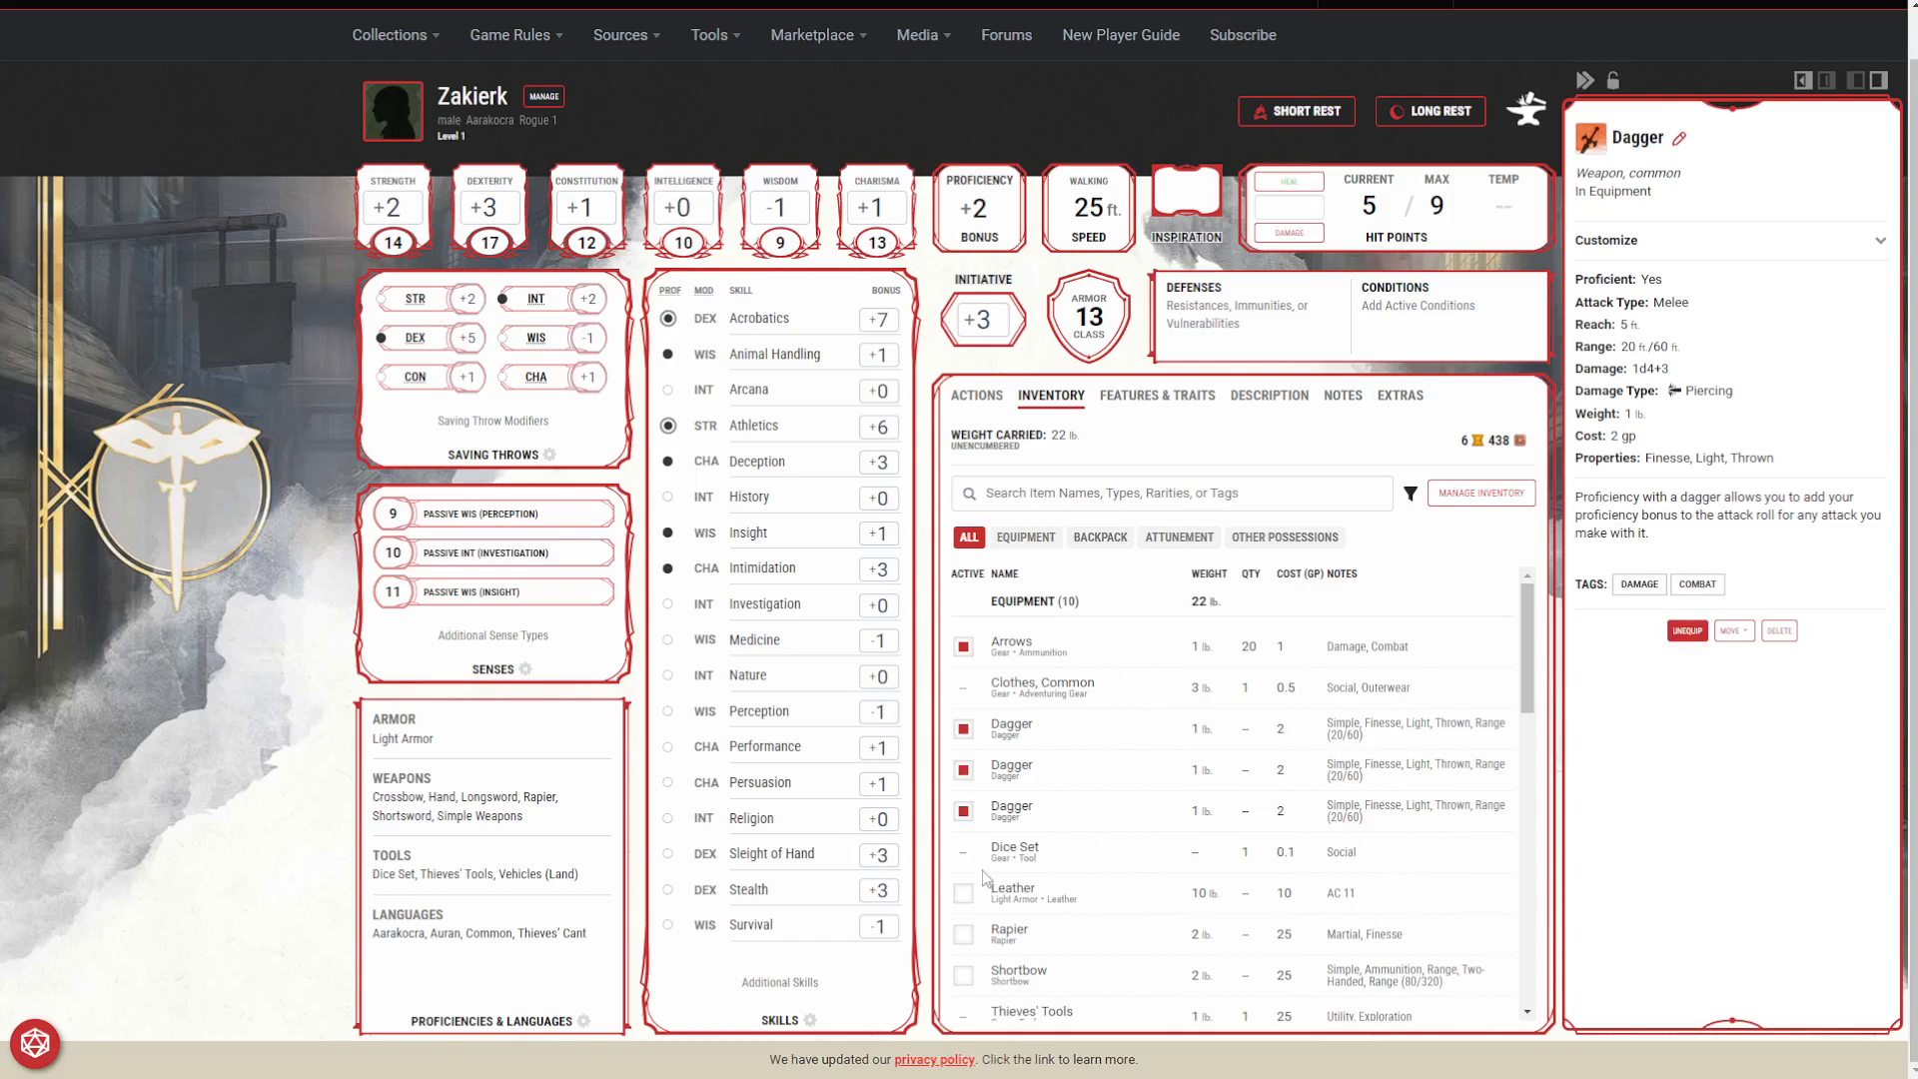
# Equip the leather armor, rapier and shortbow, and return to the character's list of actions.
pyautogui.click(964, 894)
pyautogui.click(963, 934)
pyautogui.click(963, 976)
pyautogui.click(978, 397)
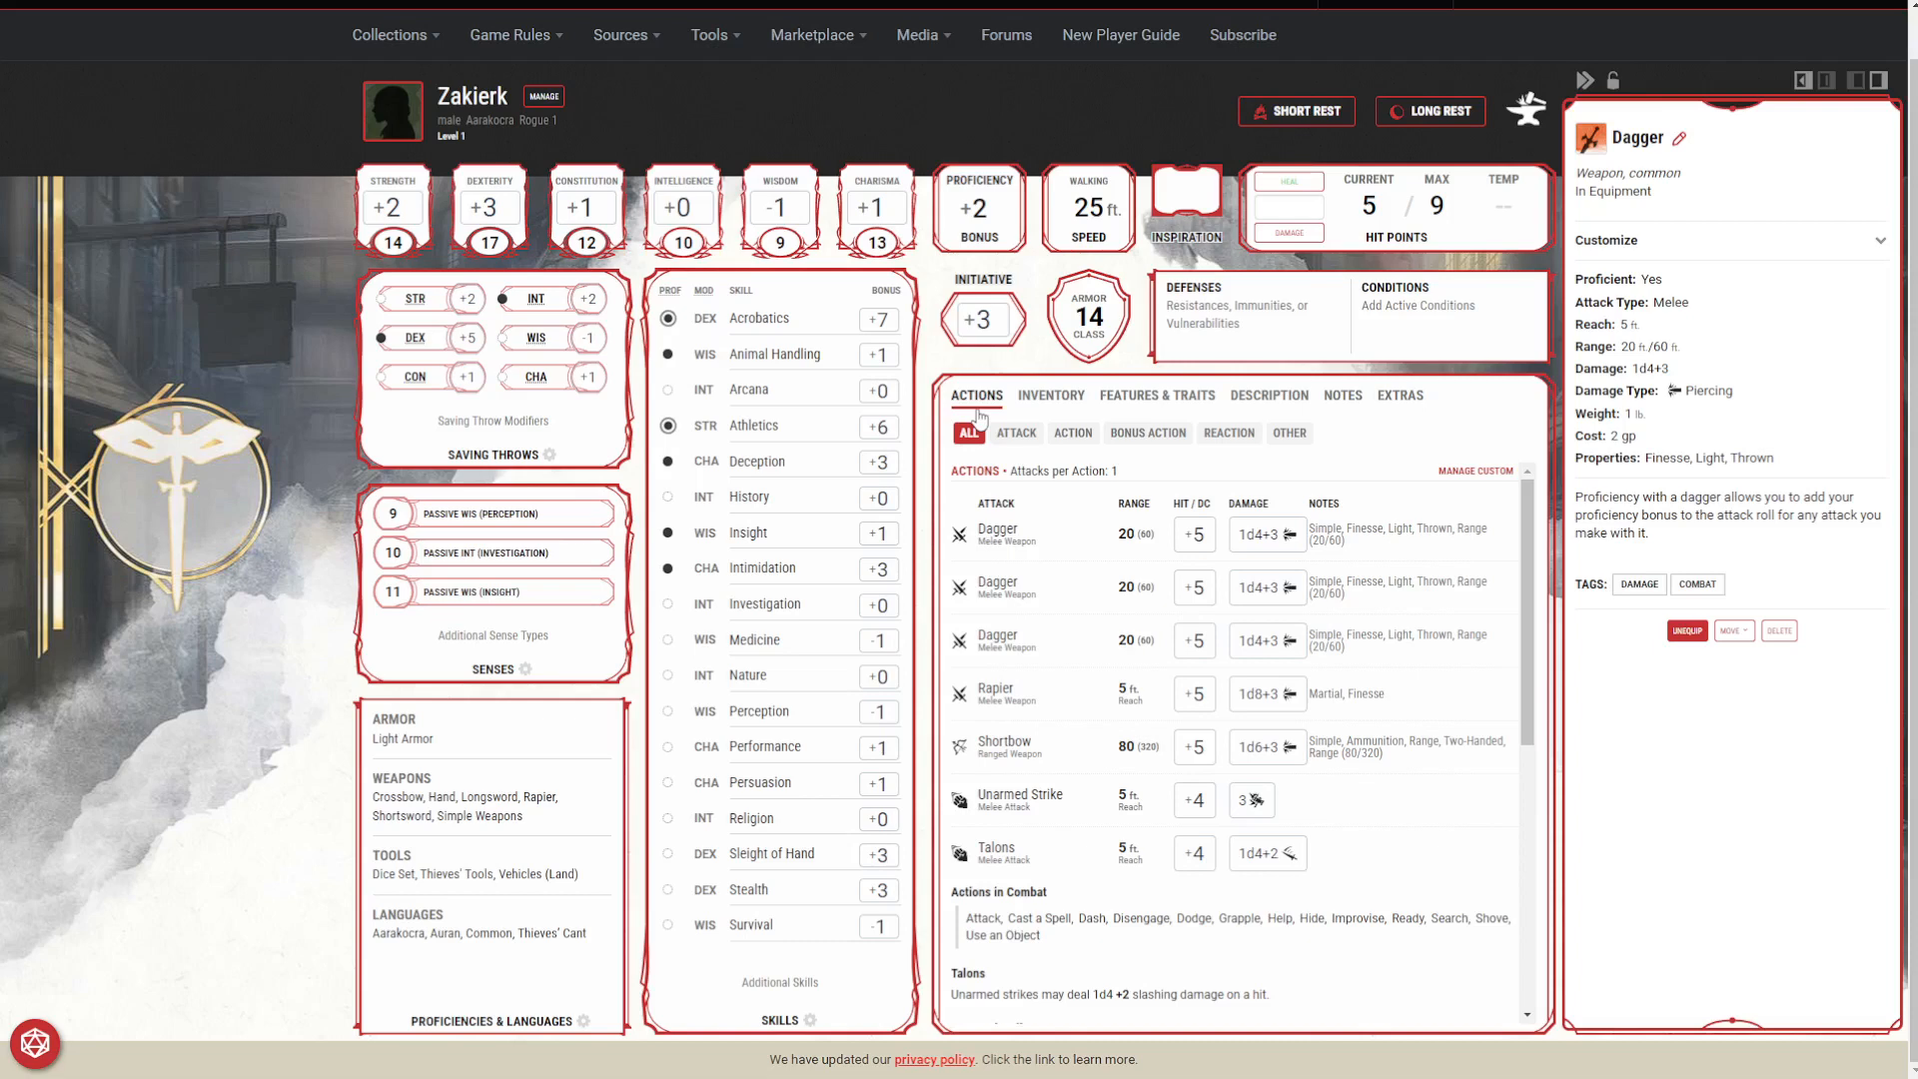
pyautogui.click(193, 545)
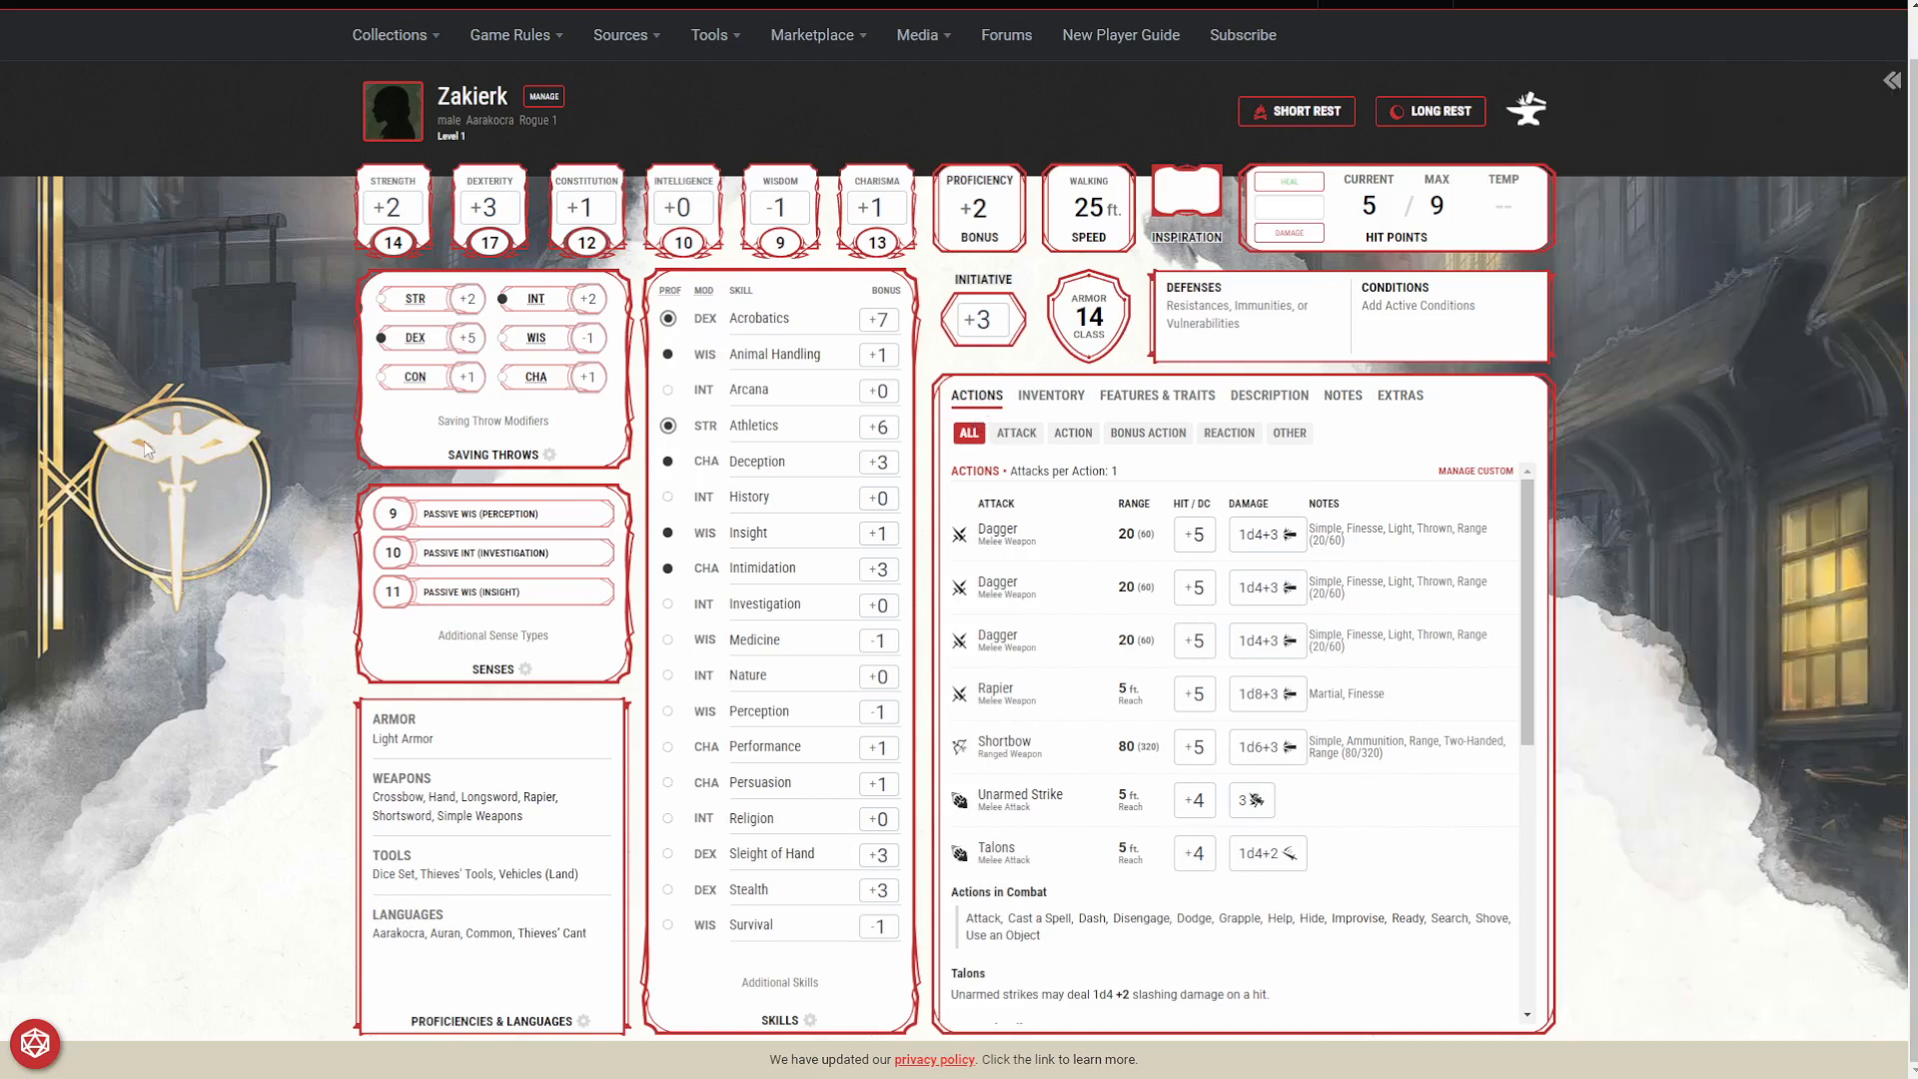